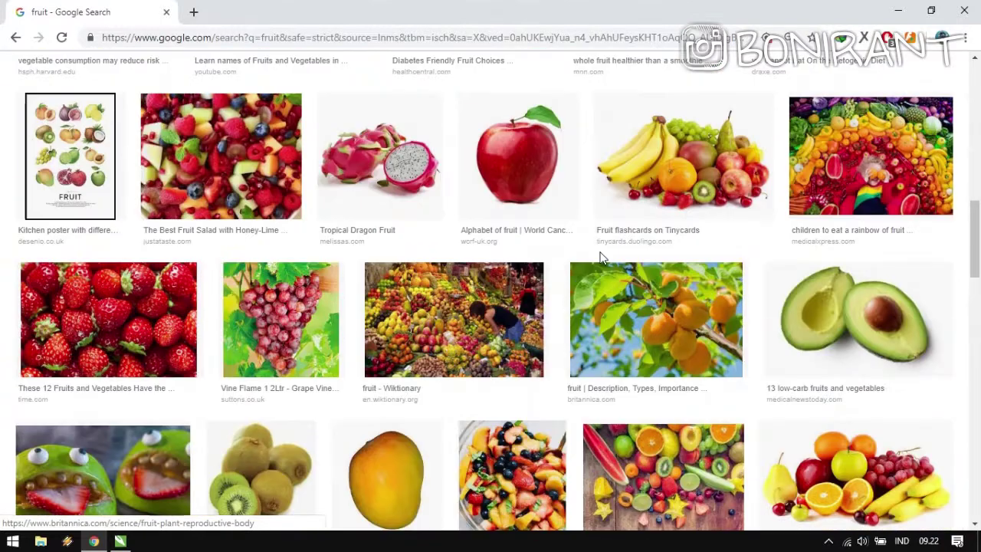
Open the red apple with a green leaf from the fruit image results and copy the image.
{"action": "left_click", "coordinate": [559, 184]}
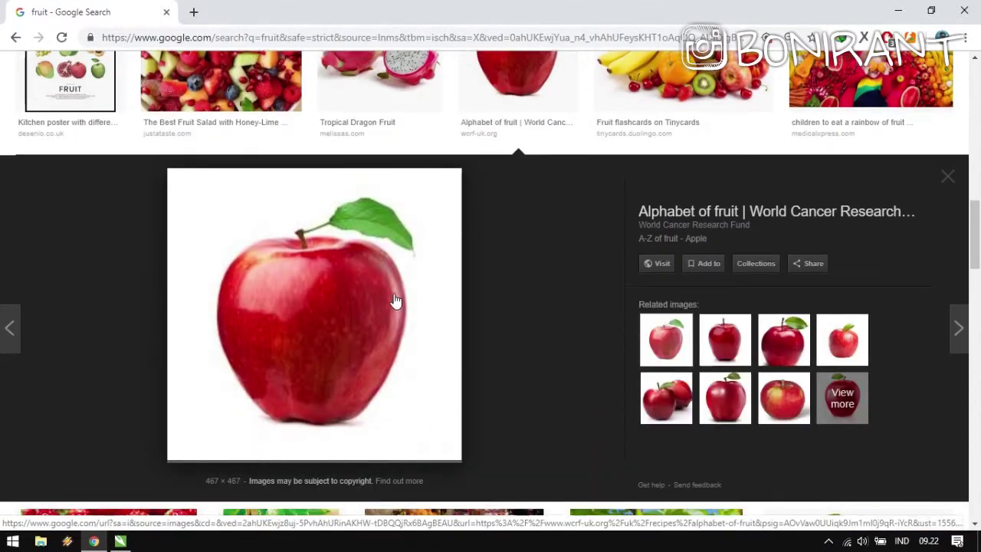
{"action": "right_click", "coordinate": [325, 247]}
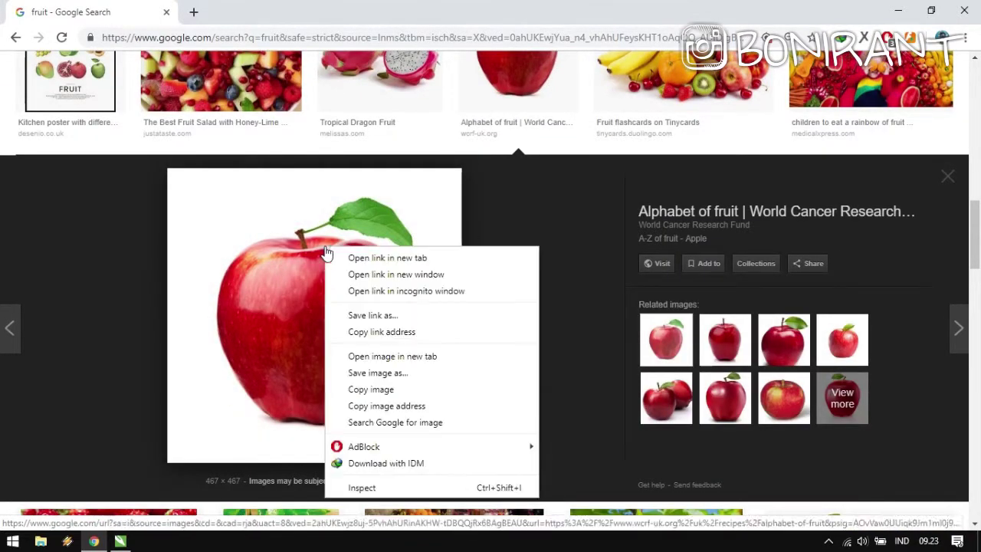
{"action": "left_click", "coordinate": [360, 392]}
Switch to CorelDRAW and paste the copied apple image onto the blank A3 page.
{"action": "left_click", "coordinate": [120, 541]}
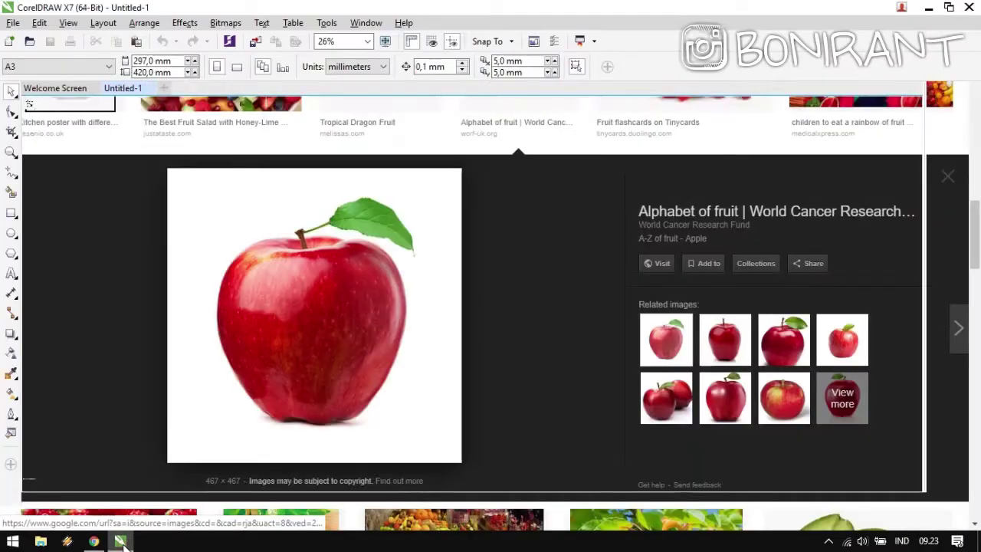
{"action": "right_click", "coordinate": [430, 237]}
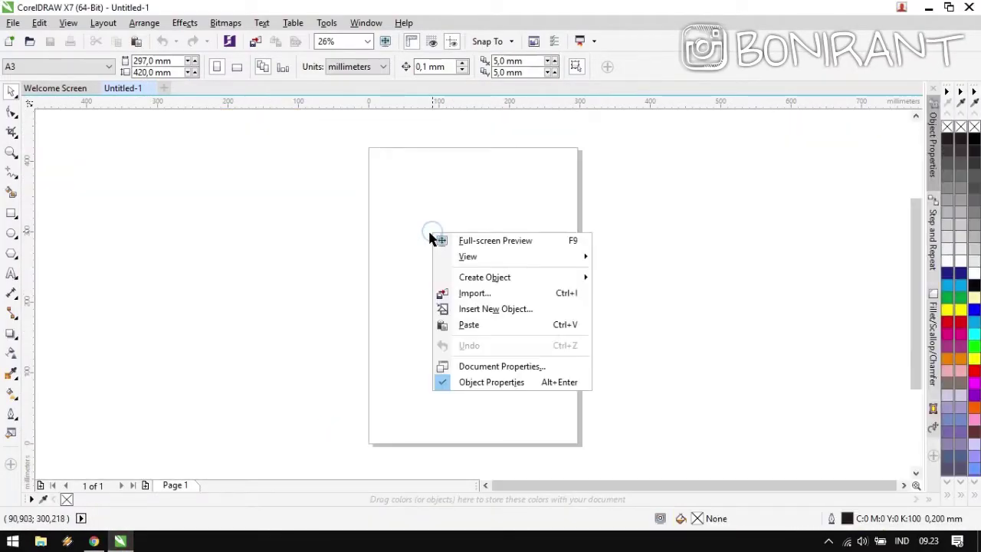
{"action": "left_click", "coordinate": [488, 326]}
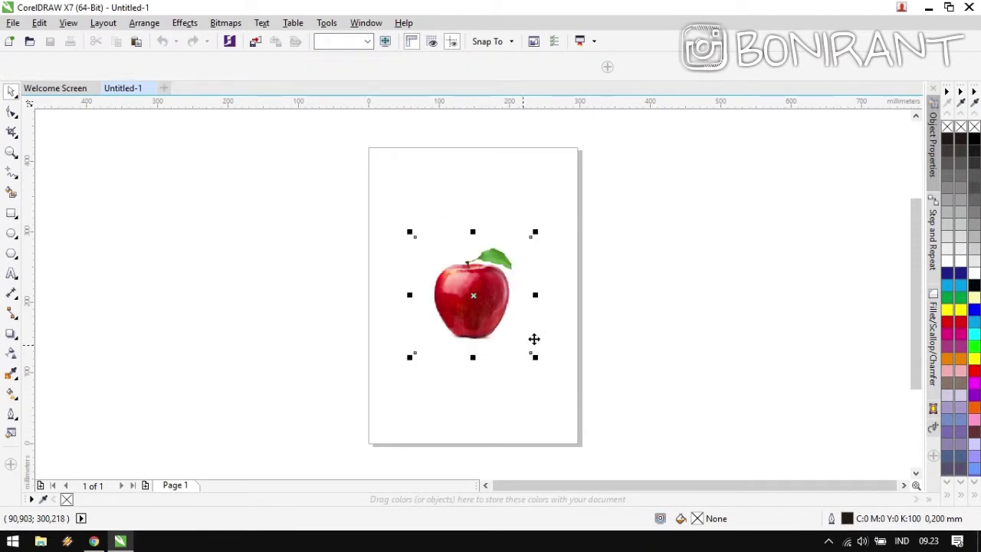
{"action": "scroll", "coordinate": [472, 295], "scroll_direction": "up", "scroll_amount": 2}
{"action": "scroll", "coordinate": [473, 294], "scroll_direction": "down", "scroll_amount": 1}
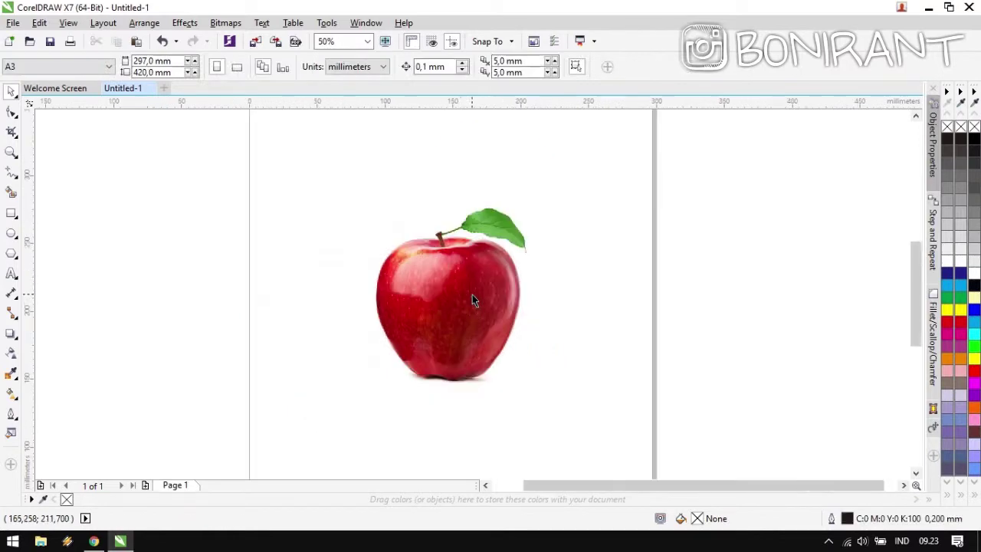
Place a duplicate of the apple bitmap beside the page at about X 413.6 mm, Y 210 mm, then reselect the original.
{"action": "left_click_drag", "start_coordinate": [463, 301], "coordinate": [820, 309]}
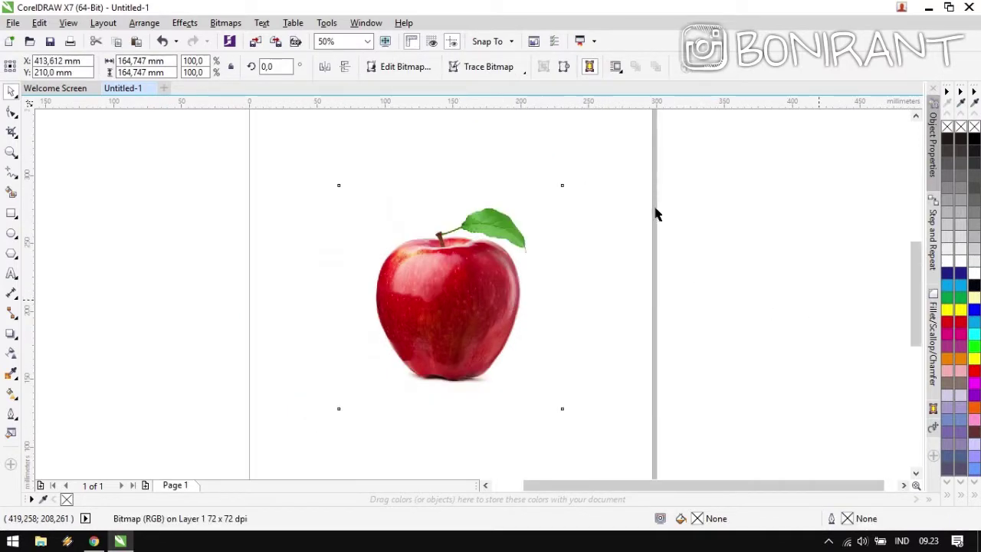
{"action": "left_click", "coordinate": [629, 168]}
{"action": "left_click", "coordinate": [490, 278]}
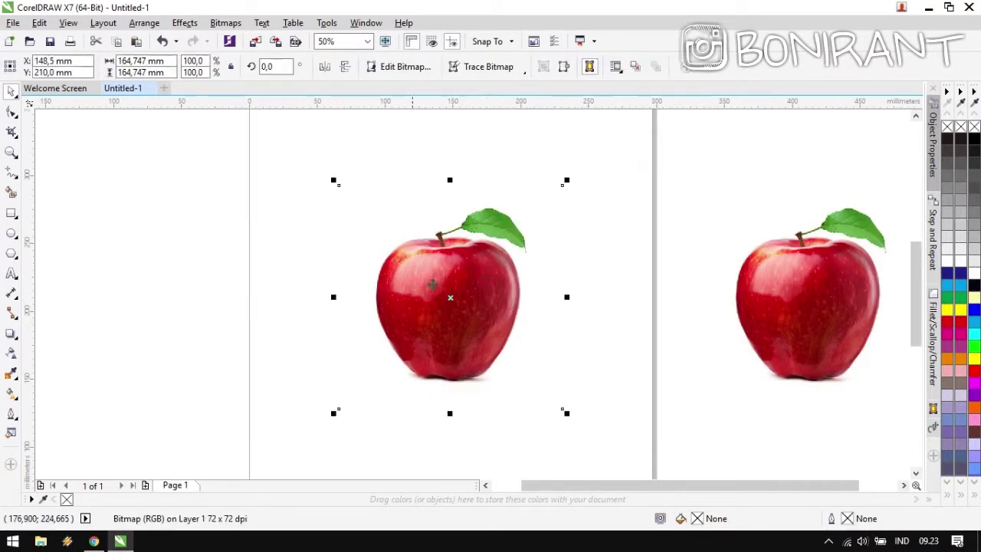
Trace the apple with the Bézier tool in straight segments from its upper-left shoulder down the left side to the lowest point.
{"action": "scroll", "coordinate": [444, 300], "scroll_direction": "up", "scroll_amount": 1}
{"action": "left_click_drag", "start_coordinate": [512, 301], "coordinate": [442, 286]}
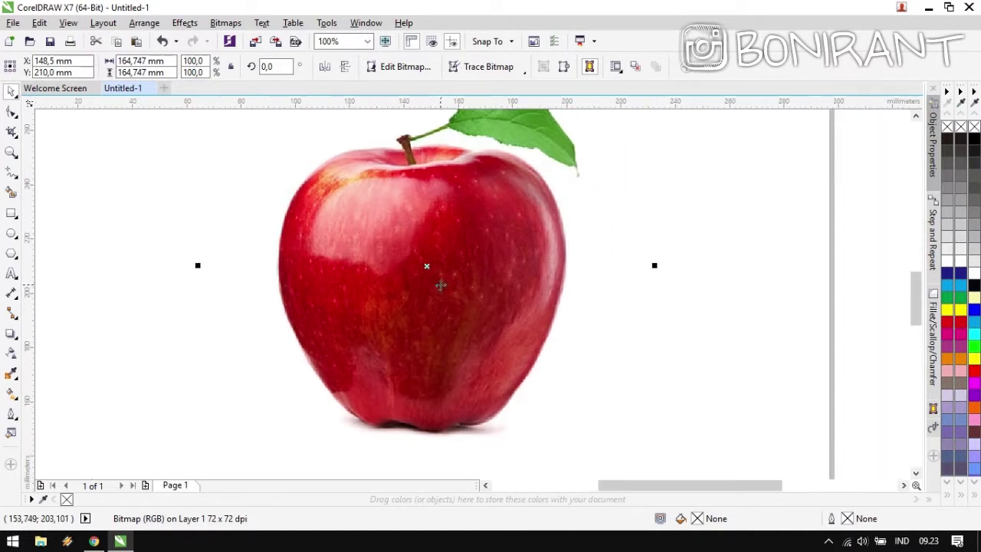
{"action": "left_click", "coordinate": [12, 176]}
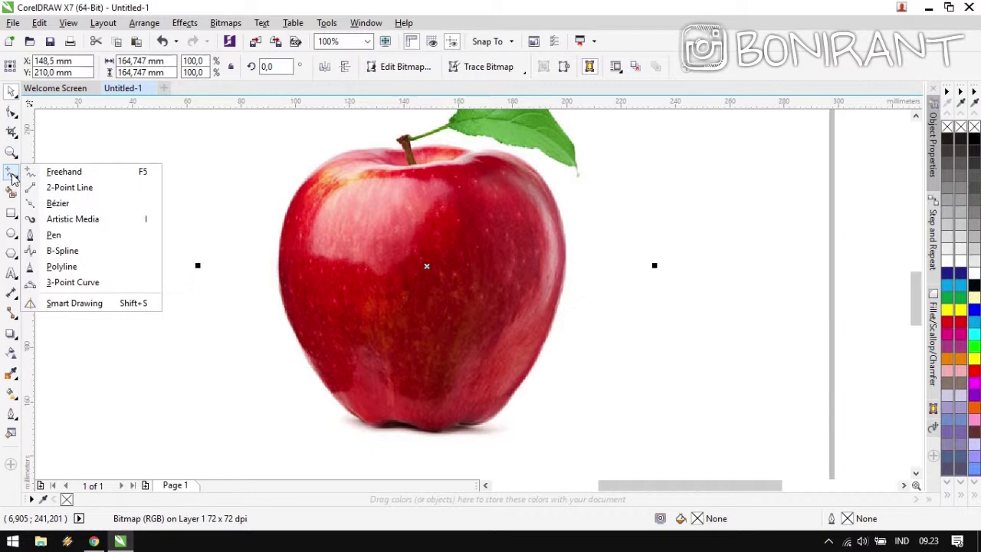
{"action": "left_click", "coordinate": [52, 206]}
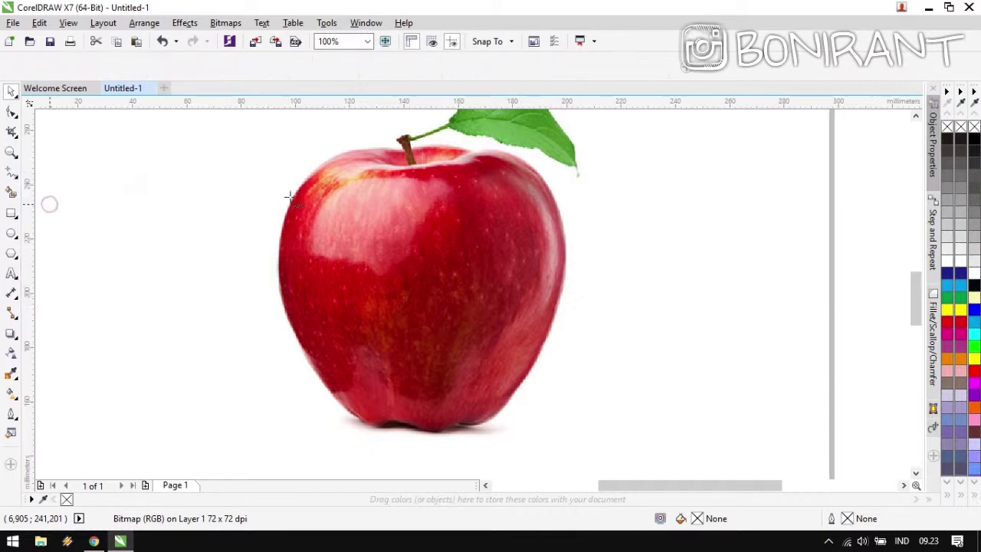
{"action": "left_click", "coordinate": [358, 150]}
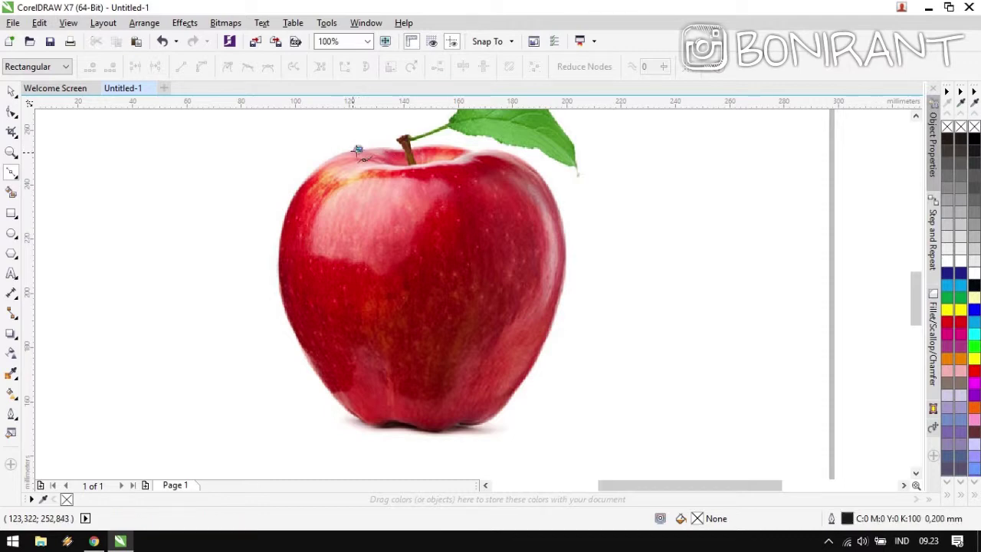
{"action": "left_click", "coordinate": [297, 189]}
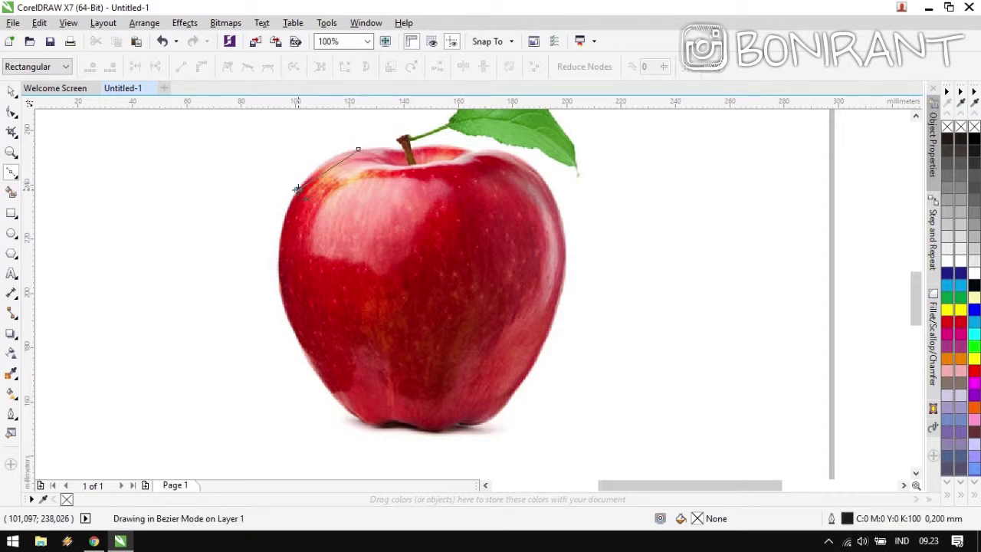
{"action": "left_click", "coordinate": [279, 288]}
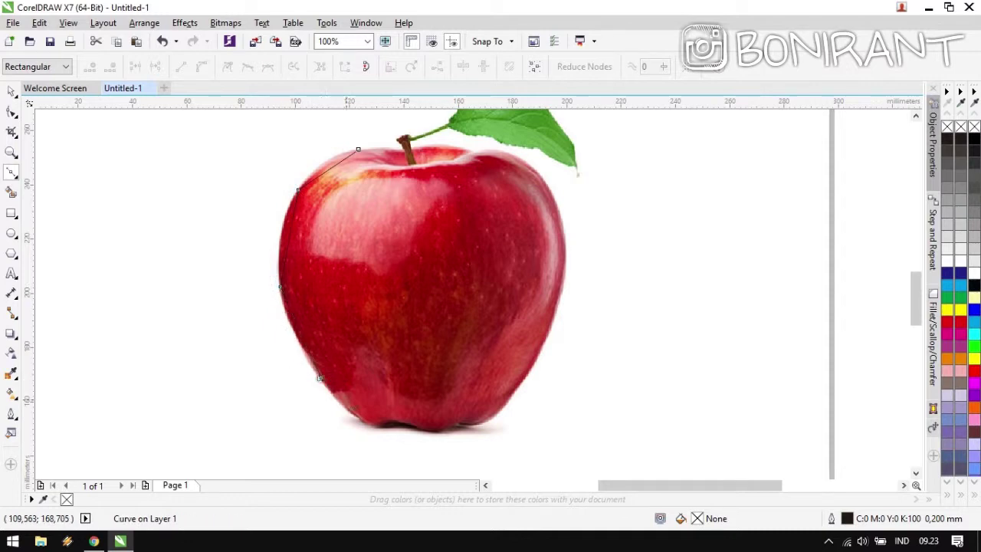
{"action": "left_click", "coordinate": [320, 377]}
{"action": "left_click", "coordinate": [369, 426]}
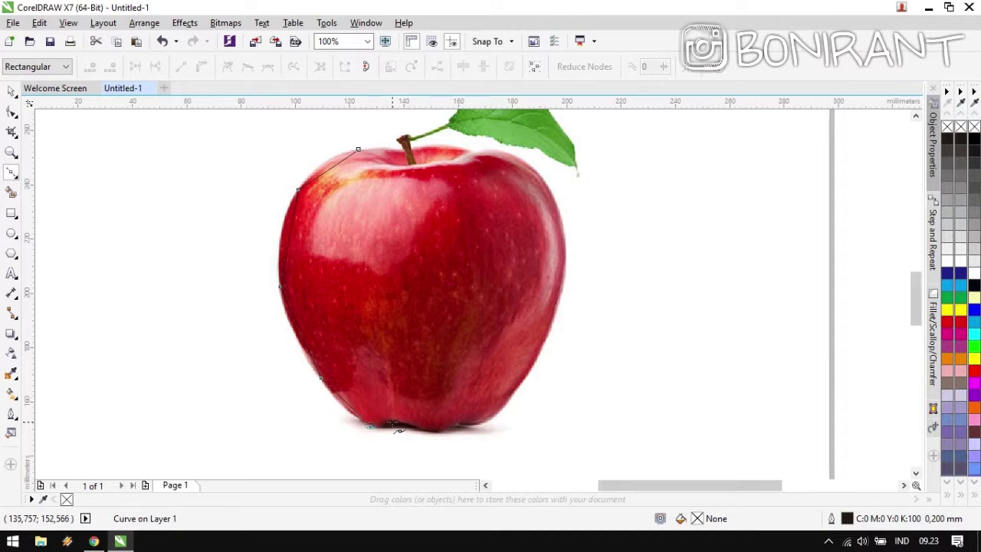
{"action": "left_click", "coordinate": [393, 422]}
{"action": "left_click", "coordinate": [434, 431]}
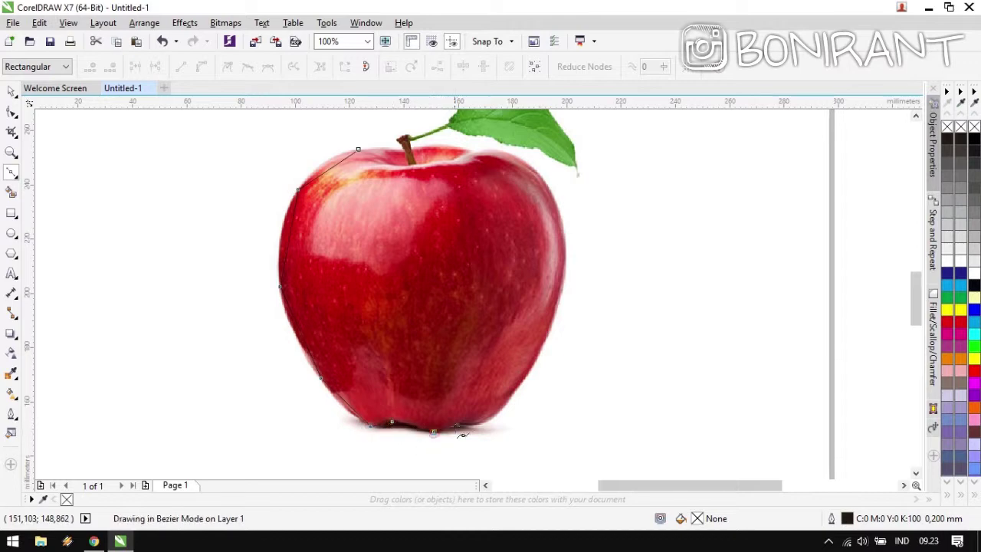
Continue the Bézier trace up the apple's right side and across its top, closing the outline at the starting node.
{"action": "left_click", "coordinate": [458, 423]}
{"action": "left_click_drag", "start_coordinate": [488, 422], "coordinate": [499, 426]}
{"action": "left_click_drag", "start_coordinate": [550, 332], "coordinate": [565, 228]}
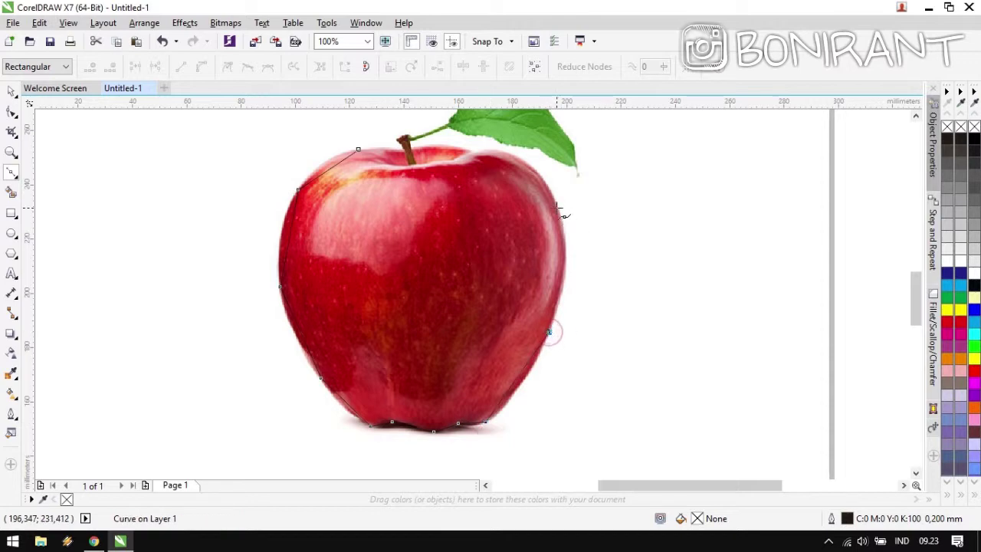
{"action": "left_click", "coordinate": [557, 207]}
{"action": "mouse_move", "coordinate": [498, 150]}
{"action": "left_mouse_down"}
{"action": "mouse_move", "coordinate": [505, 161]}
{"action": "mouse_move", "coordinate": [483, 149]}
{"action": "left_mouse_up"}
{"action": "left_click", "coordinate": [473, 152]}
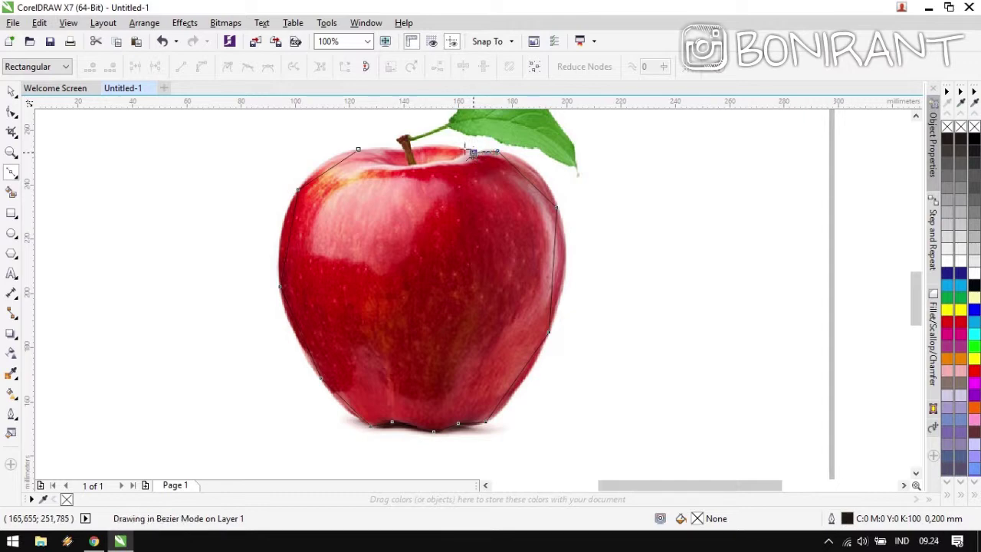
{"action": "left_click", "coordinate": [440, 143]}
{"action": "left_click", "coordinate": [401, 149]}
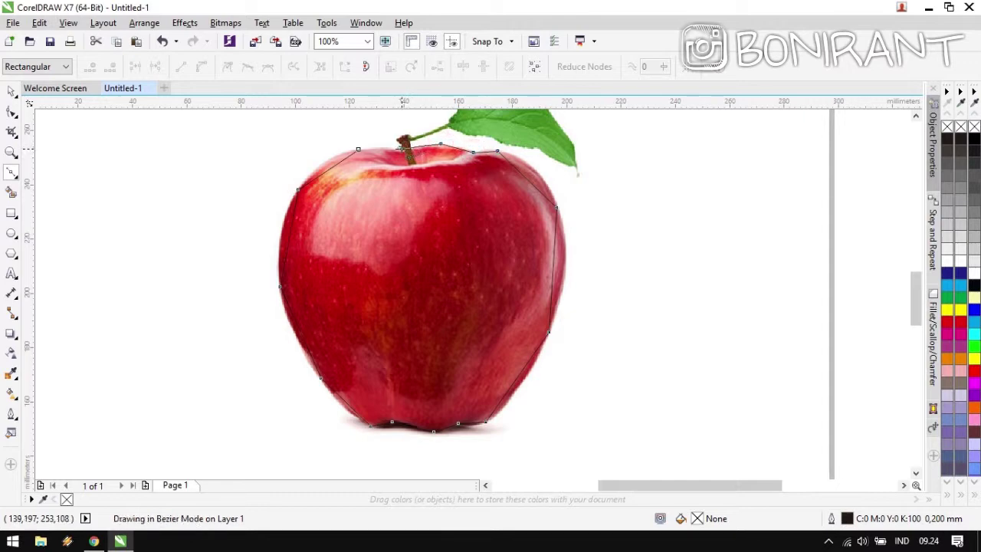
{"action": "left_click", "coordinate": [358, 149]}
Set the outline colour of the traced apple curve to blue.
{"action": "key", "text": "space"}
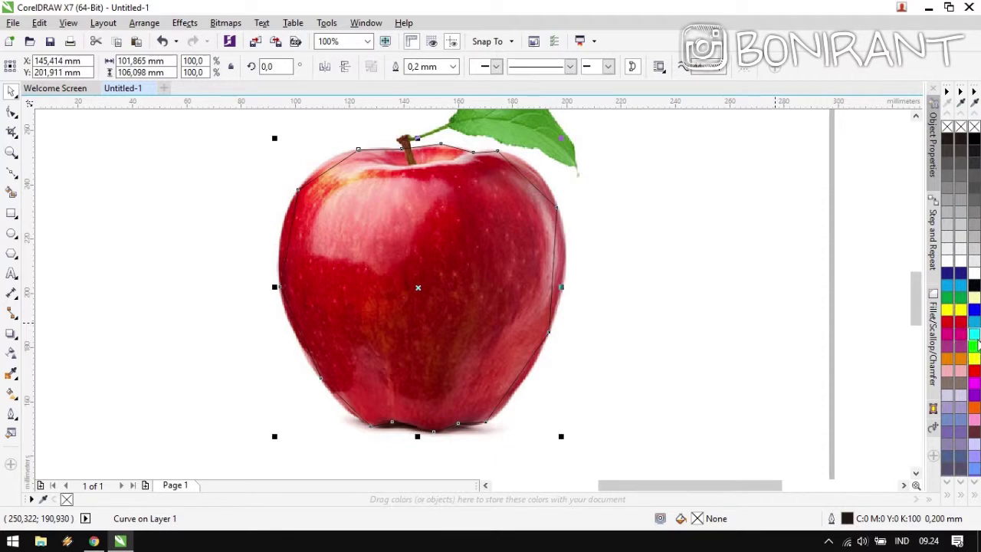
{"action": "right_click", "coordinate": [975, 396]}
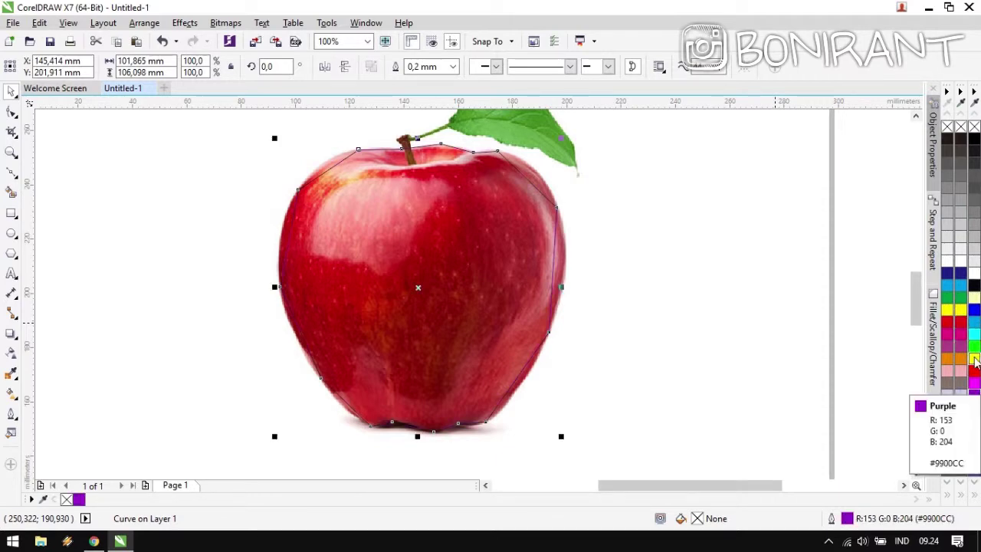
{"action": "right_click", "coordinate": [973, 310]}
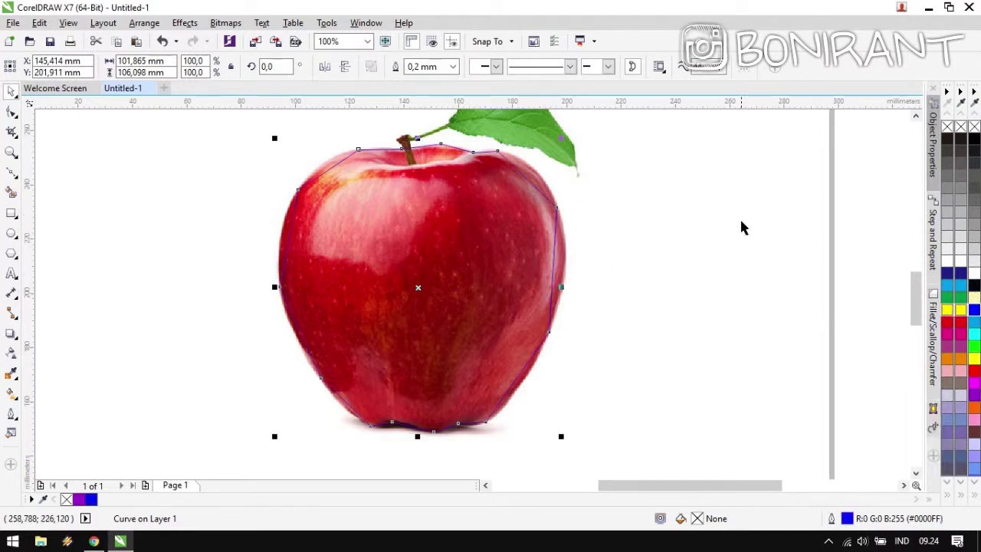
Select all nodes of the apple outline with the Shape tool and convert its line segments to curves.
{"action": "key", "text": "F10"}
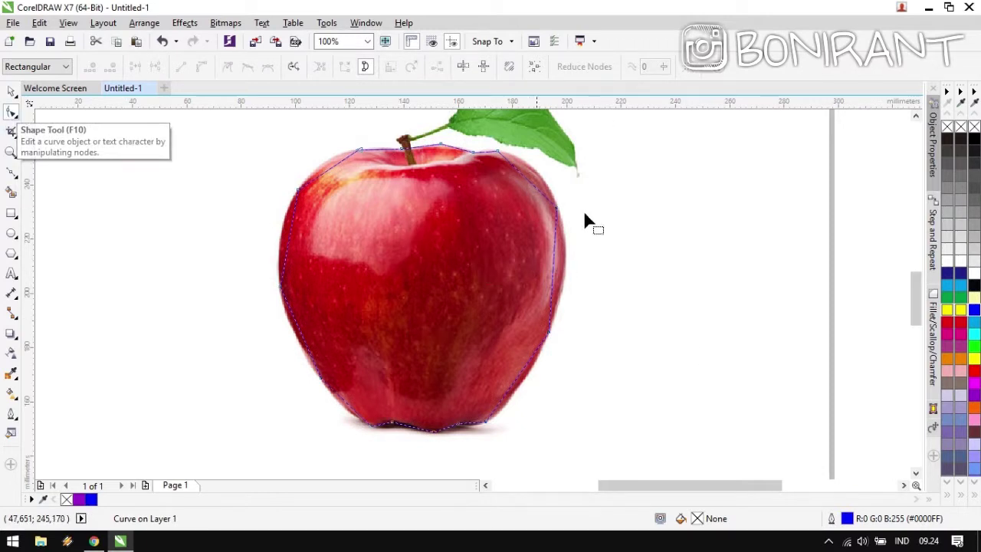
{"action": "left_click_drag", "start_coordinate": [647, 446], "coordinate": [244, 132]}
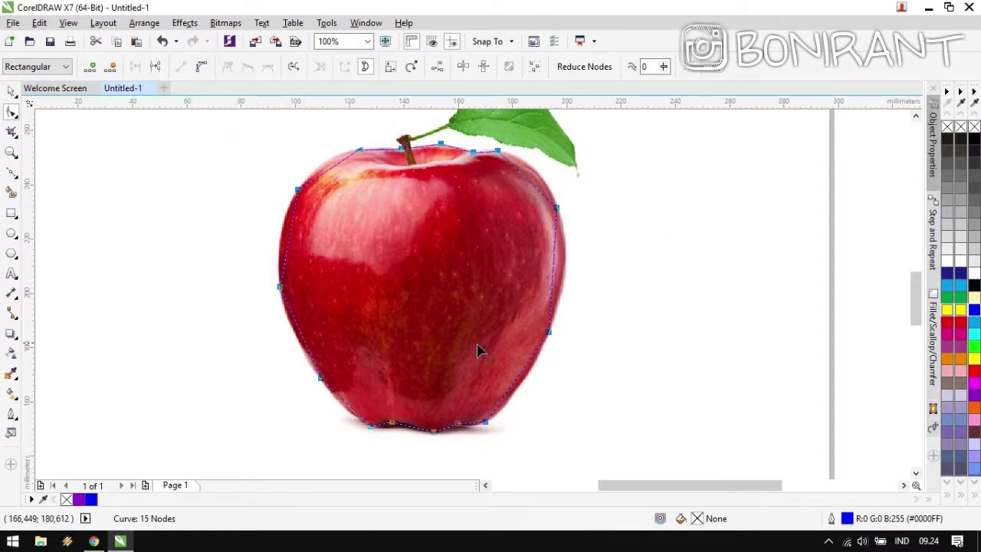
{"action": "left_click", "coordinate": [202, 68]}
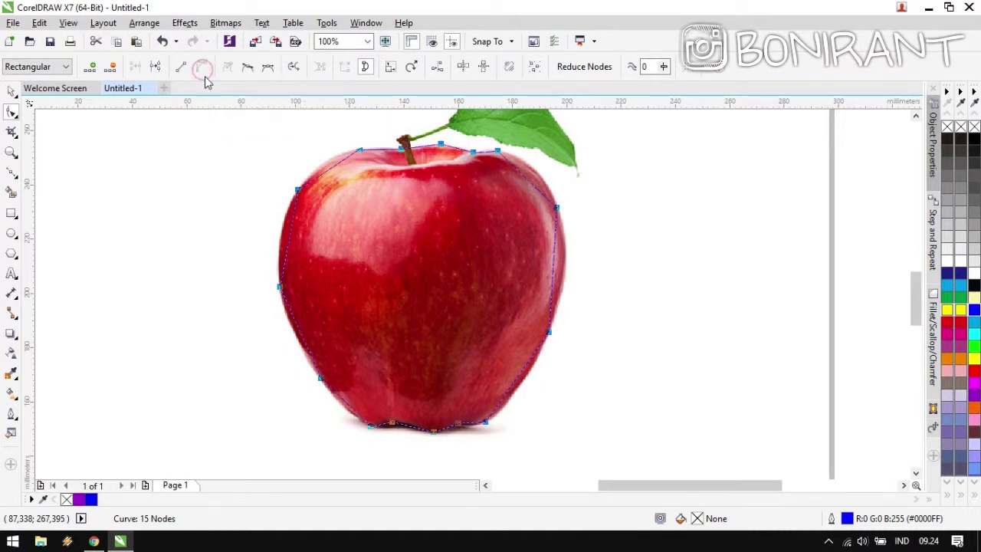
{"action": "left_click", "coordinate": [267, 206]}
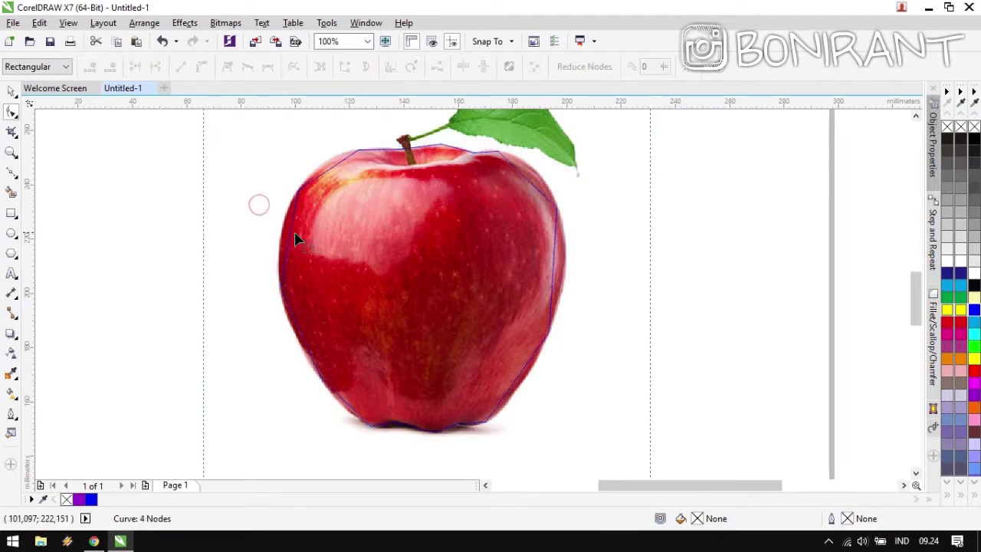
Bend the outline's left-side segments outward to follow the apple's edge down to its lower-left corner.
{"action": "mouse_move", "coordinate": [291, 234]}
{"action": "left_mouse_down"}
{"action": "mouse_move", "coordinate": [255, 231]}
{"action": "mouse_move", "coordinate": [306, 239]}
{"action": "mouse_move", "coordinate": [280, 231]}
{"action": "left_mouse_up"}
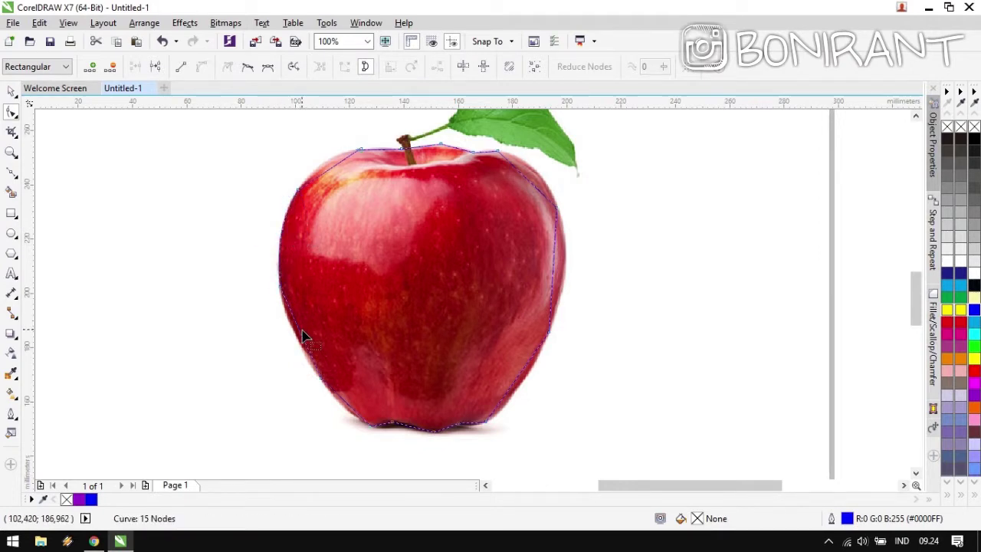
{"action": "left_click_drag", "start_coordinate": [301, 335], "coordinate": [342, 410]}
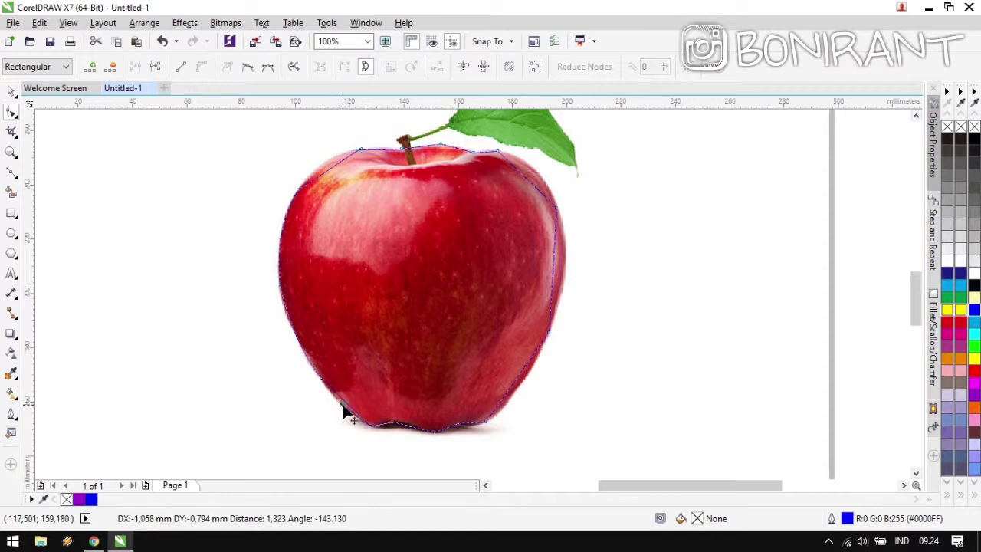
Curve the outline segments along the apple's bottom edge to follow its lobes.
{"action": "scroll", "coordinate": [375, 430], "scroll_direction": "up", "scroll_amount": 1}
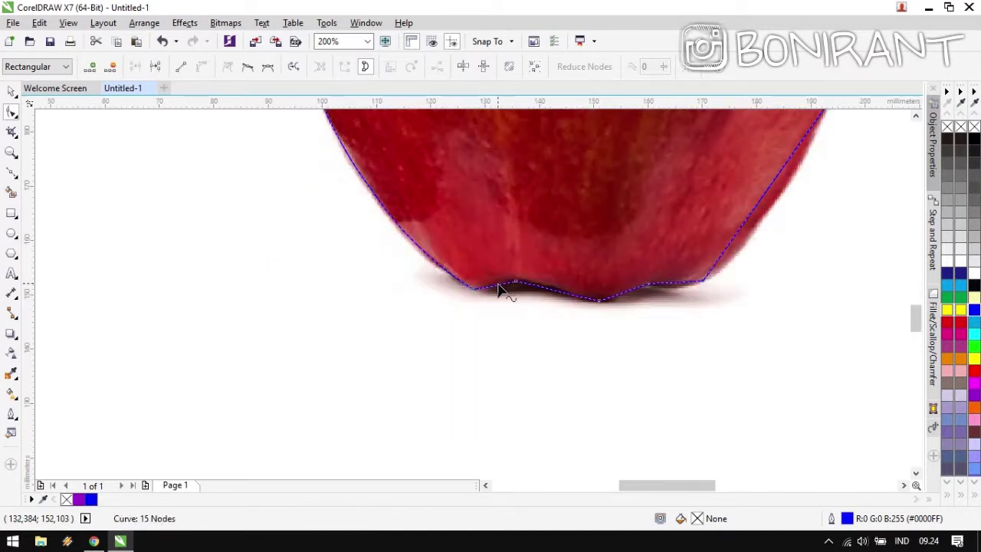
{"action": "left_click_drag", "start_coordinate": [498, 290], "coordinate": [683, 287]}
{"action": "left_click", "coordinate": [516, 280]}
{"action": "left_click_drag", "start_coordinate": [685, 280], "coordinate": [402, 381]}
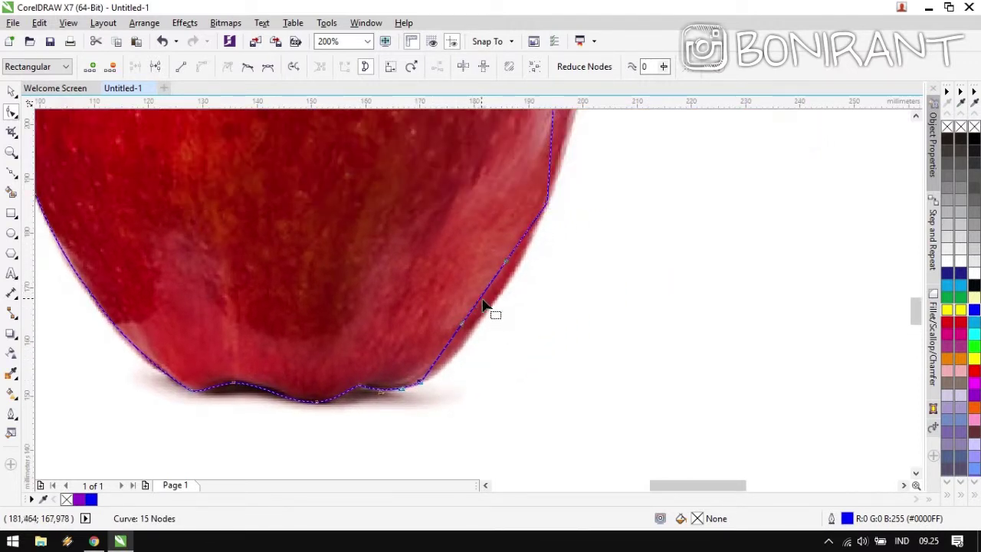
Bend the outline's right-side segments outward to match the apple's edge from the base to the upper-right shoulder.
{"action": "left_click_drag", "start_coordinate": [483, 305], "coordinate": [485, 283]}
{"action": "scroll", "coordinate": [470, 368], "scroll_direction": "up", "scroll_amount": 2}
{"action": "scroll", "coordinate": [550, 335], "scroll_direction": "up", "scroll_amount": 3}
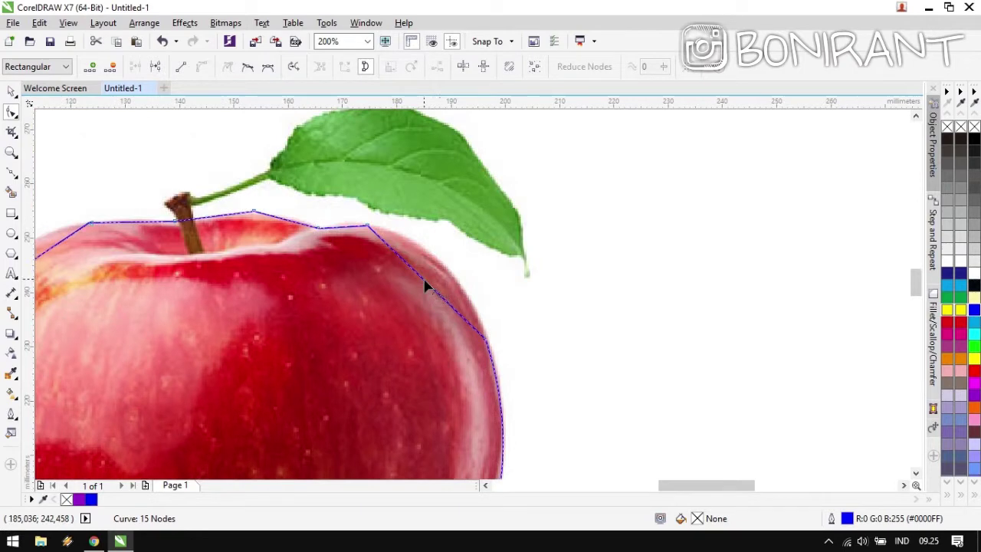
{"action": "left_click_drag", "start_coordinate": [426, 287], "coordinate": [443, 264]}
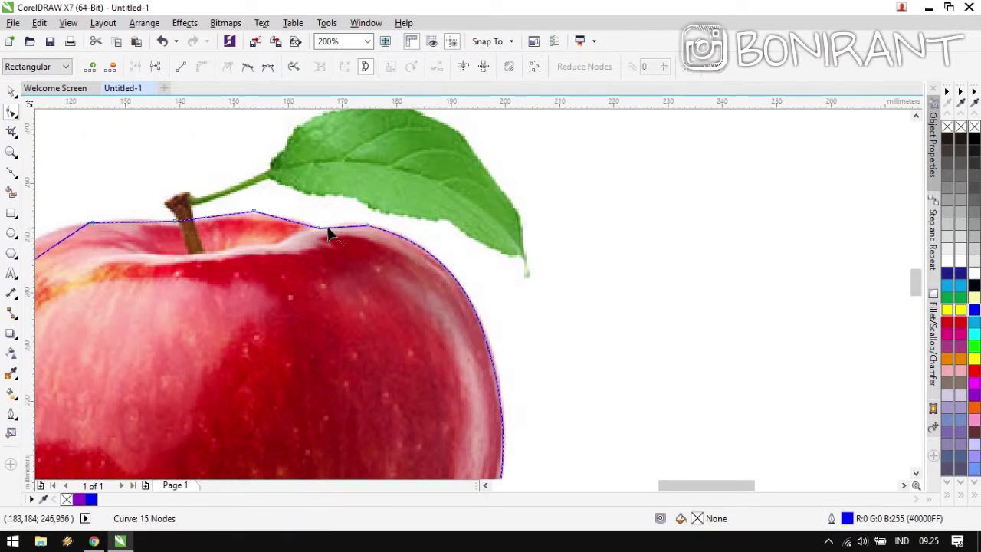
Bend the outline's top-edge segments to follow the apple's rim, from the right-hand dip past the stem to the upper-left shoulder.
{"action": "left_click_drag", "start_coordinate": [347, 232], "coordinate": [344, 225]}
{"action": "scroll", "coordinate": [485, 301], "scroll_direction": "up", "scroll_amount": 2}
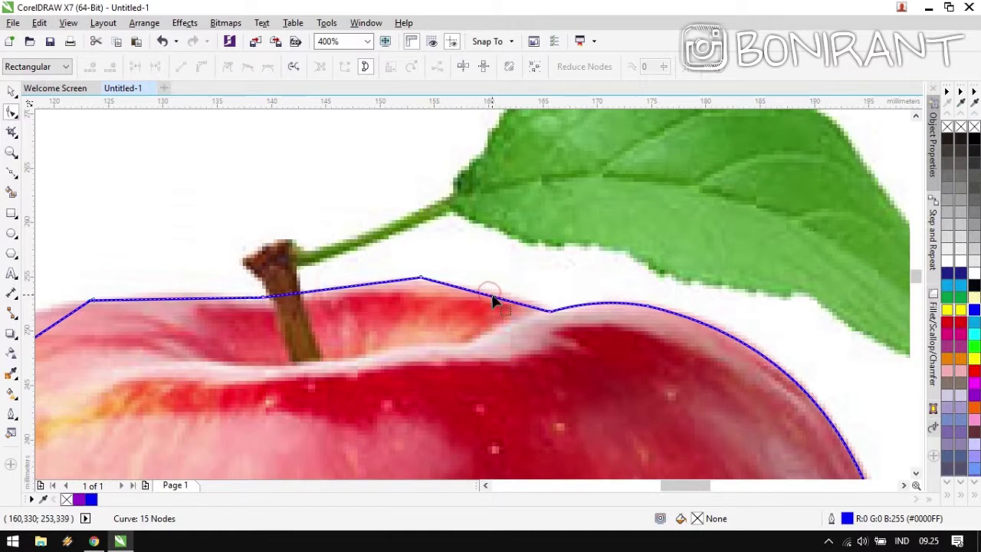
{"action": "left_click_drag", "start_coordinate": [495, 299], "coordinate": [338, 283]}
{"action": "left_click_drag", "start_coordinate": [323, 282], "coordinate": [466, 259]}
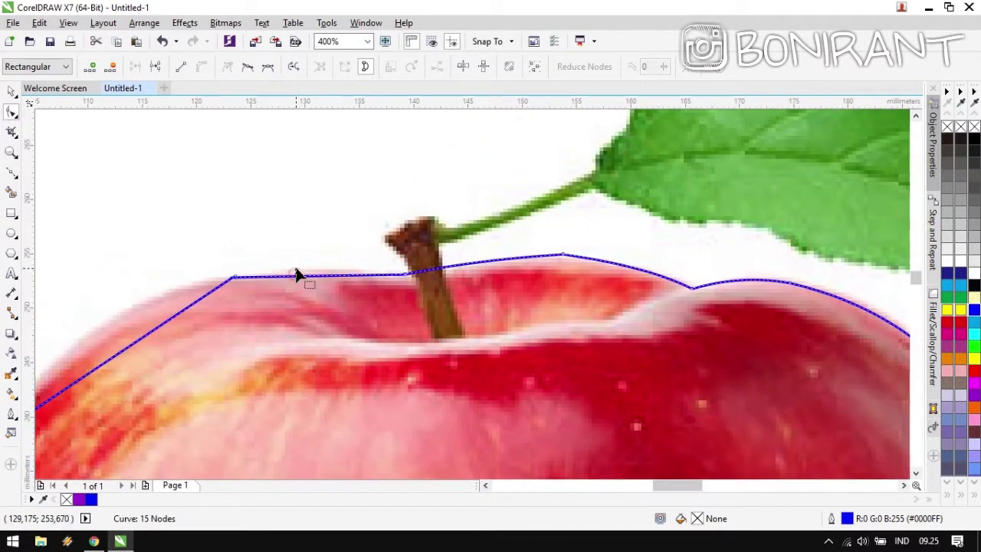
{"action": "left_click_drag", "start_coordinate": [301, 274], "coordinate": [302, 270]}
{"action": "left_click_drag", "start_coordinate": [258, 317], "coordinate": [545, 274]}
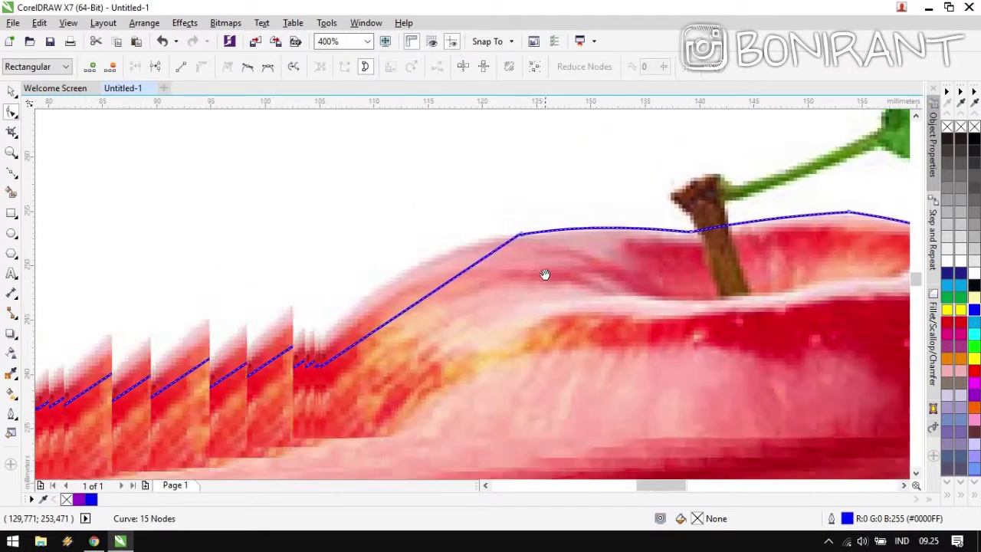
{"action": "left_click_drag", "start_coordinate": [396, 317], "coordinate": [372, 299]}
Select all nodes of the apple outline and make them smooth so its curves join without sharp corners.
{"action": "scroll", "coordinate": [433, 295], "scroll_direction": "down", "scroll_amount": 3}
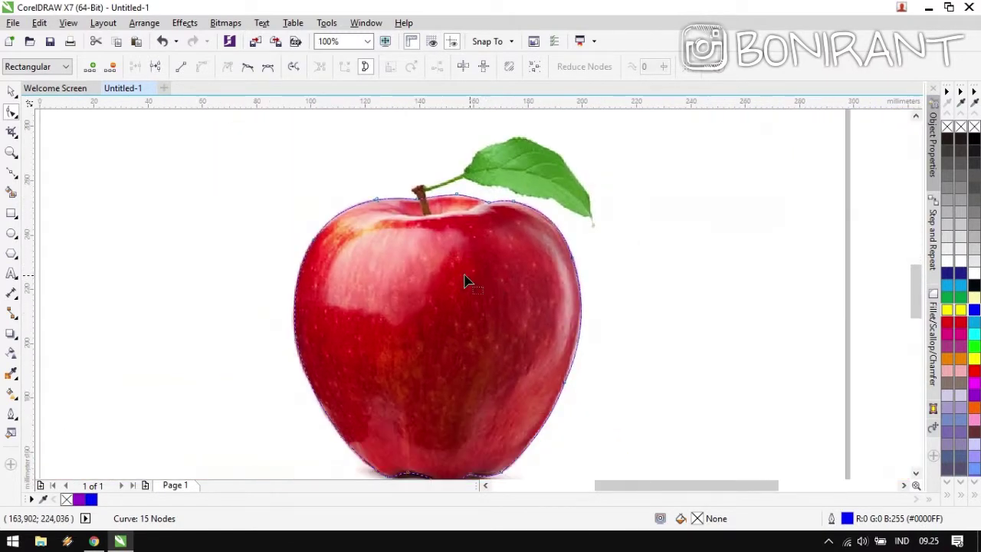
{"action": "left_click_drag", "start_coordinate": [467, 283], "coordinate": [474, 240]}
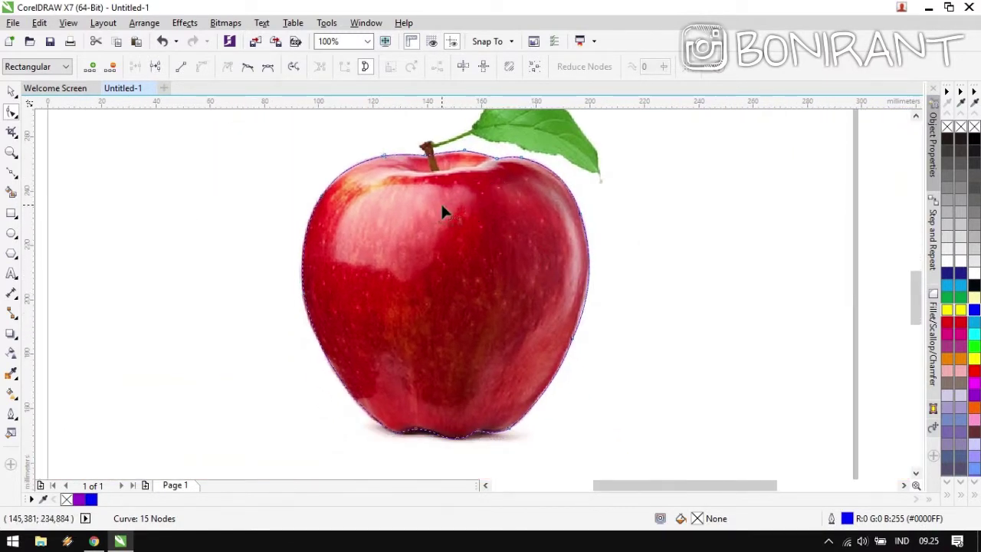
{"action": "scroll", "coordinate": [471, 299], "scroll_direction": "up", "scroll_amount": 3}
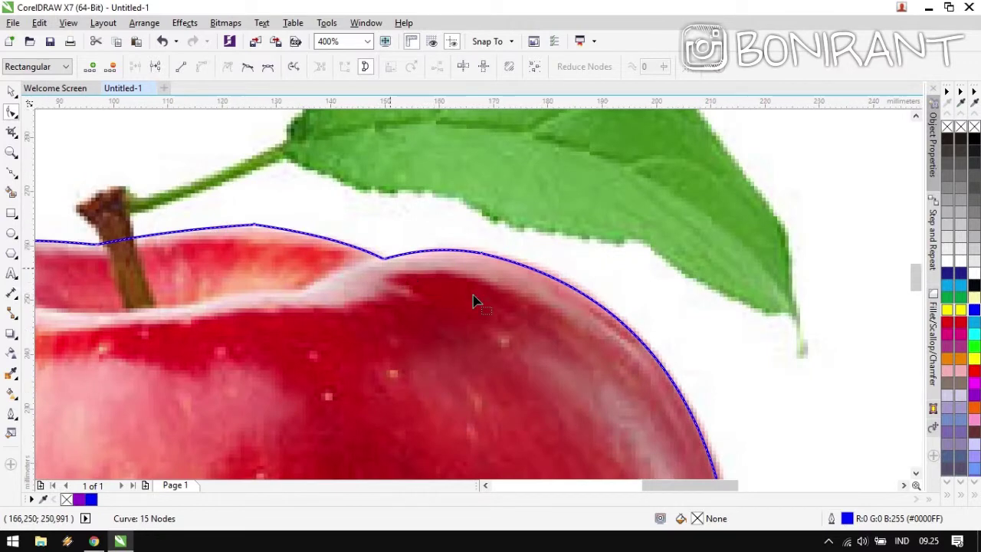
{"action": "scroll", "coordinate": [475, 300], "scroll_direction": "down", "scroll_amount": 3}
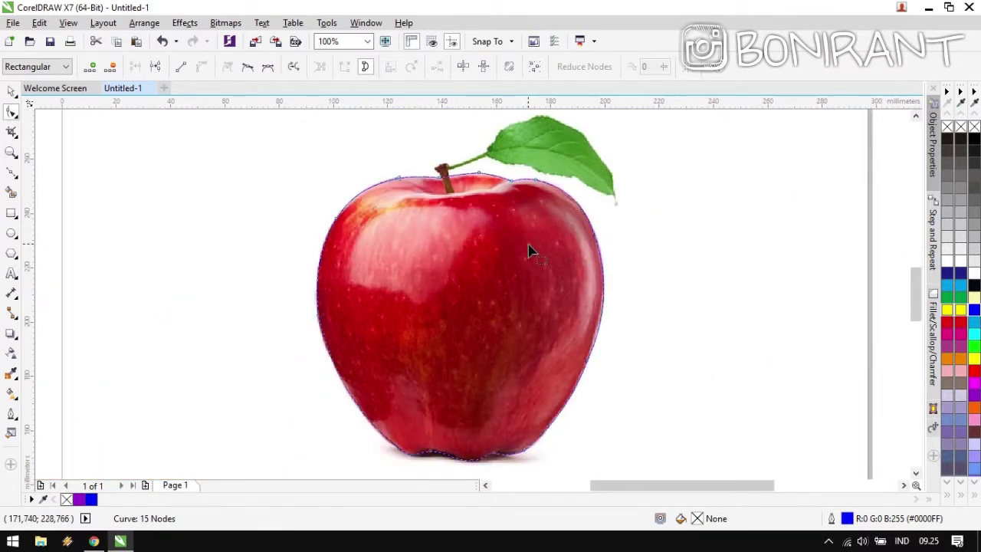
{"action": "left_click_drag", "start_coordinate": [540, 259], "coordinate": [551, 218]}
{"action": "left_click_drag", "start_coordinate": [636, 198], "coordinate": [621, 219]}
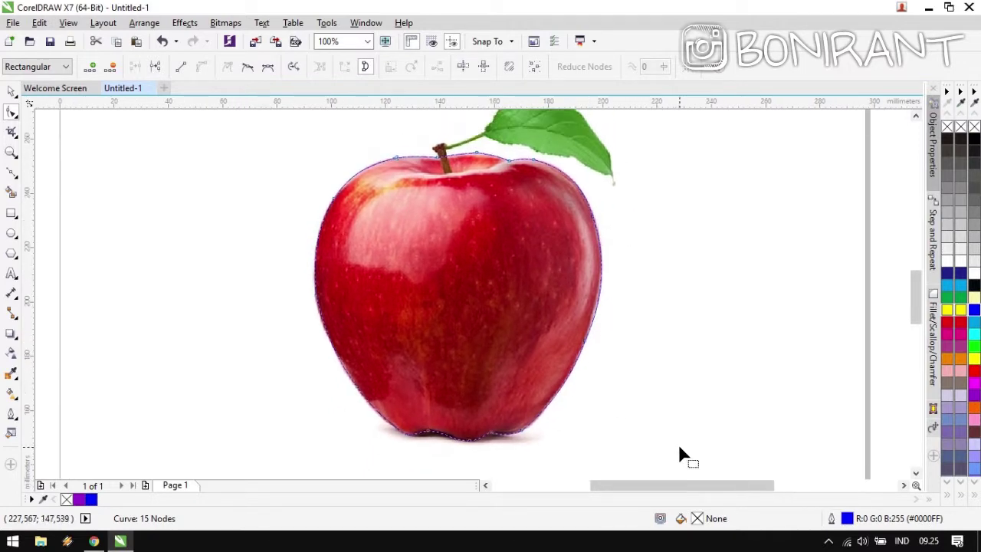
{"action": "left_click_drag", "start_coordinate": [679, 449], "coordinate": [272, 151]}
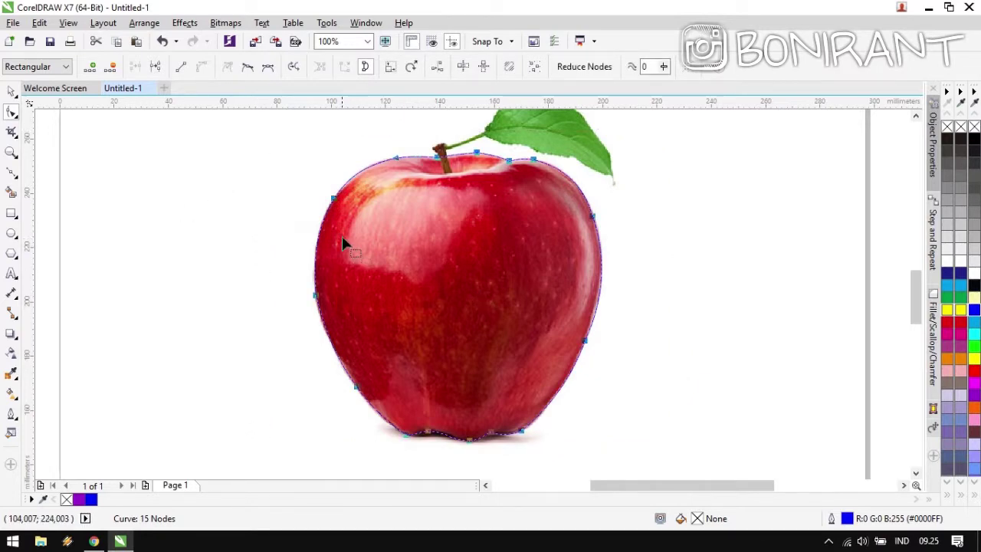
{"action": "left_click", "coordinate": [247, 68]}
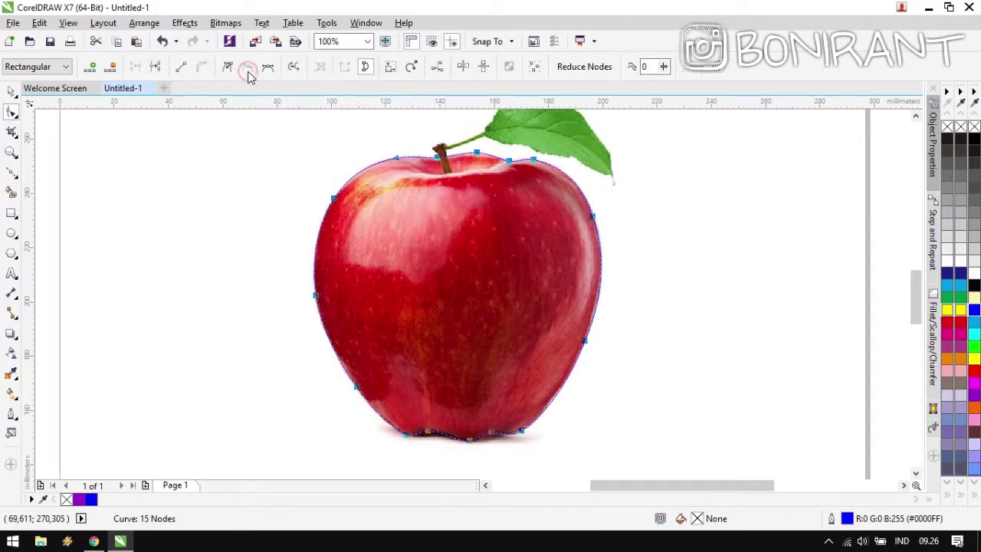
{"action": "scroll", "coordinate": [465, 313], "scroll_direction": "up", "scroll_amount": 4}
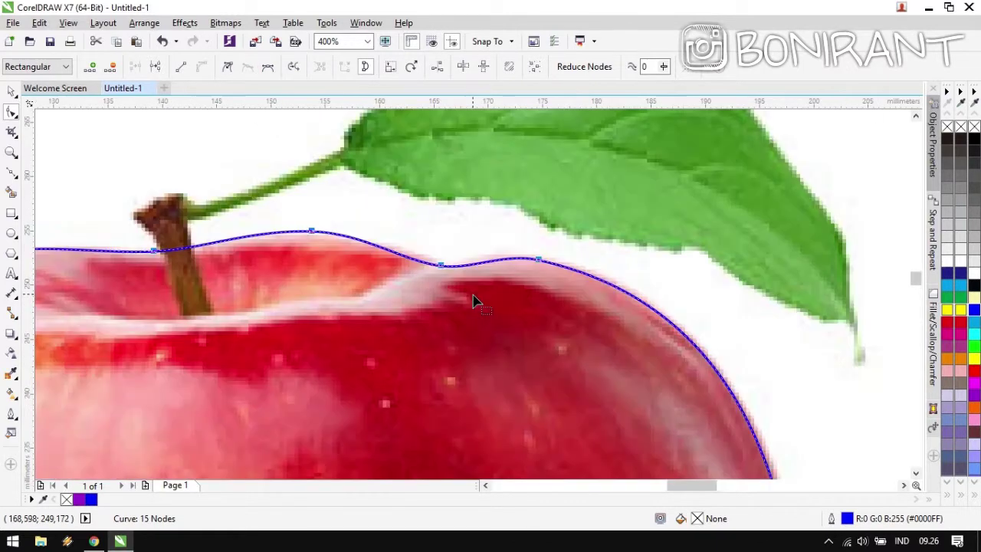
{"action": "scroll", "coordinate": [472, 300], "scroll_direction": "up", "scroll_amount": 4}
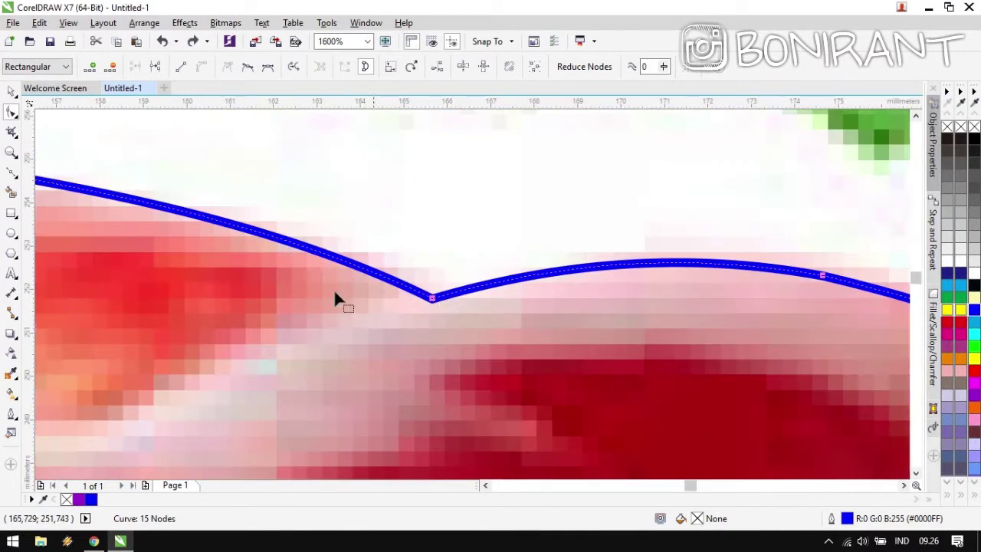
{"action": "left_click", "coordinate": [247, 69]}
{"action": "scroll", "coordinate": [476, 301], "scroll_direction": "down", "scroll_amount": 3}
{"action": "scroll", "coordinate": [475, 301], "scroll_direction": "down", "scroll_amount": 5}
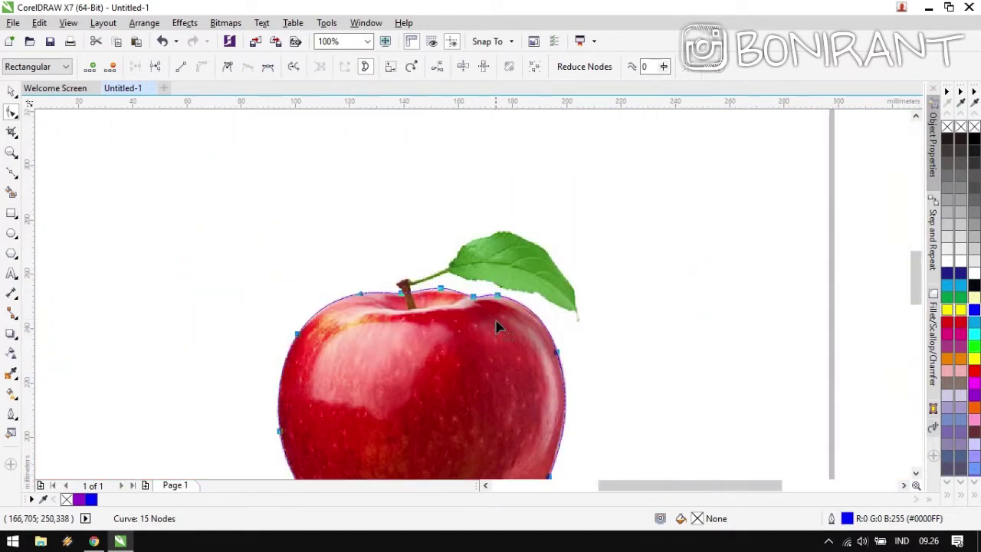
Move the apple outline onto the blank area beside the photo to inspect its shape, and undo the move.
{"action": "key", "text": "space"}
{"action": "left_click", "coordinate": [795, 346]}
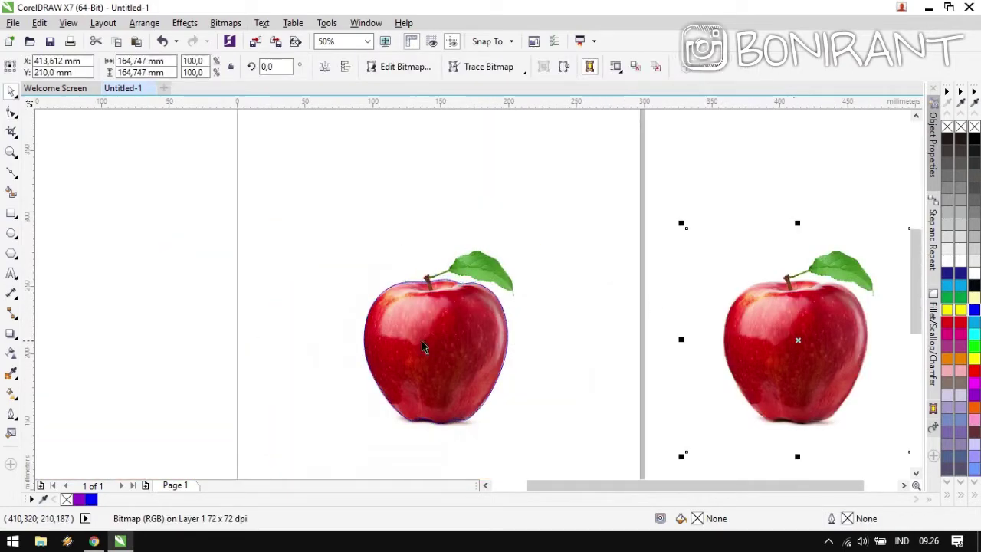
{"action": "left_click_drag", "start_coordinate": [465, 327], "coordinate": [200, 327]}
{"action": "left_click", "coordinate": [195, 256]}
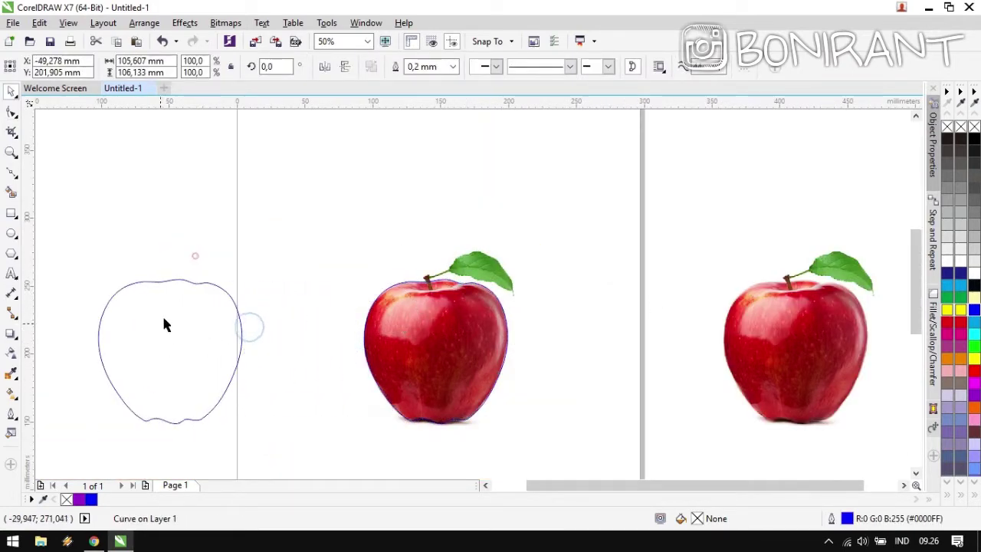
{"action": "scroll", "coordinate": [162, 314], "scroll_direction": "up", "scroll_amount": 1}
{"action": "left_click_drag", "start_coordinate": [560, 347], "coordinate": [532, 296]}
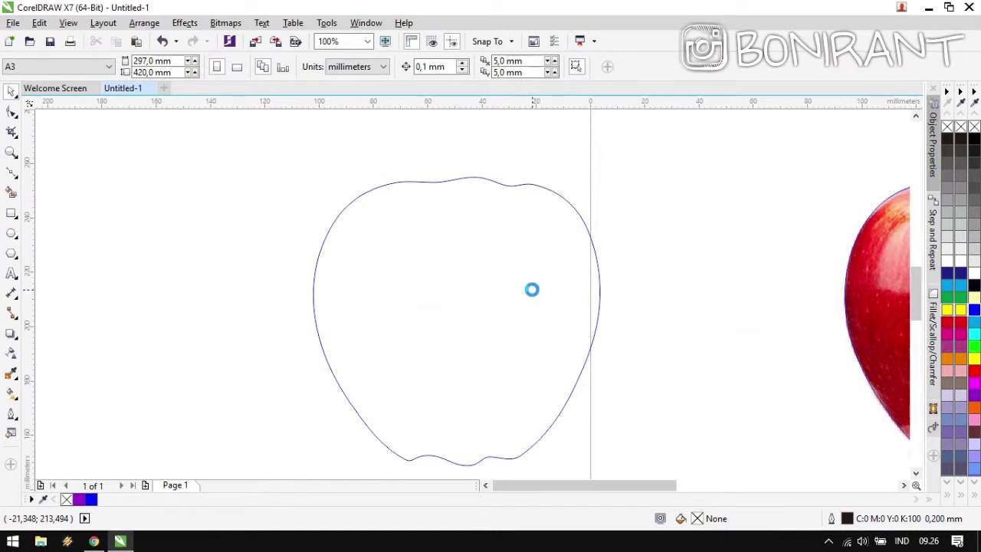
{"action": "key", "text": "ctrl+z"}
{"action": "scroll", "coordinate": [551, 288], "scroll_direction": "down", "scroll_amount": 1}
{"action": "left_click_drag", "start_coordinate": [635, 304], "coordinate": [394, 323]}
{"action": "left_click", "coordinate": [595, 186]}
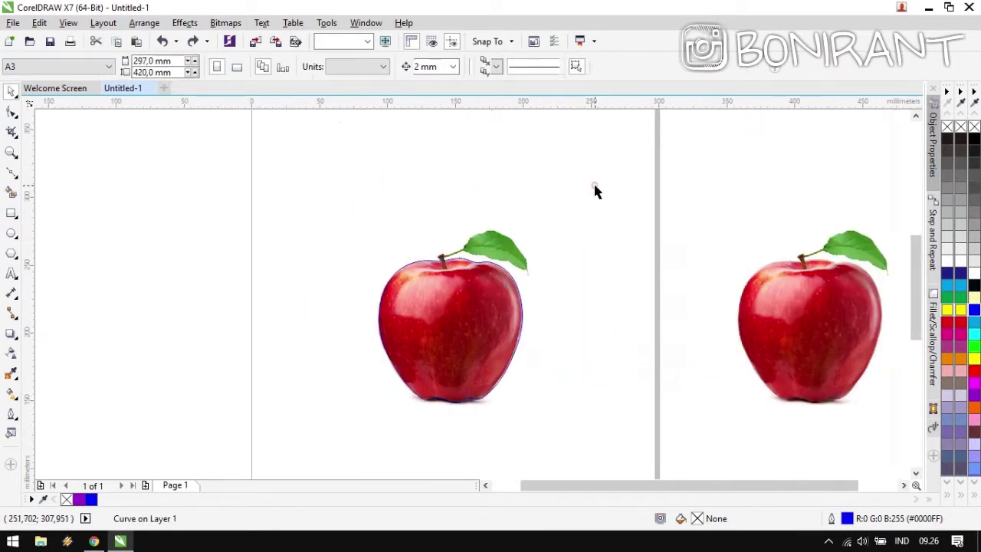
{"action": "left_click", "coordinate": [595, 189]}
Trace the brown stem with straight segments as a closed five-node shape, using the Bezier tool.
{"action": "scroll", "coordinate": [473, 295], "scroll_direction": "up", "scroll_amount": 2}
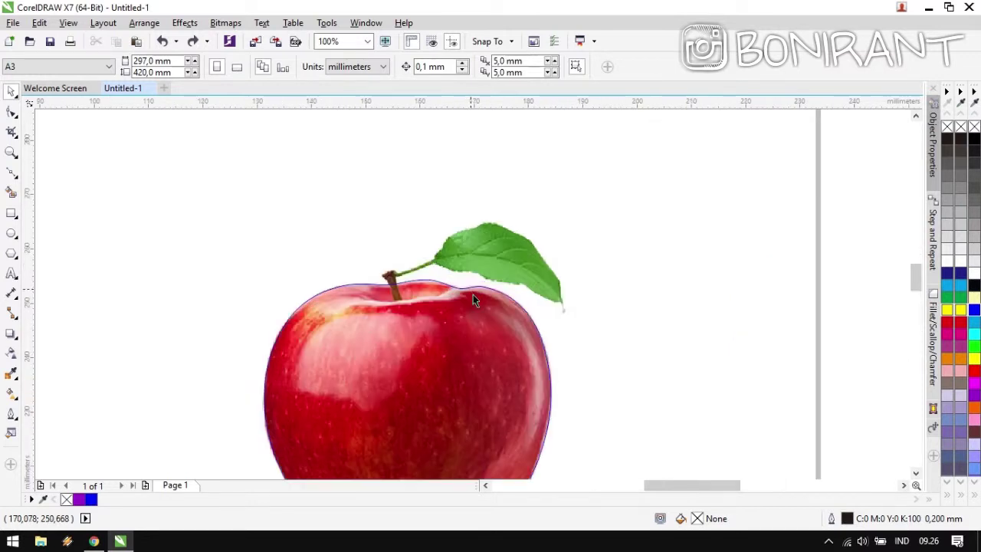
{"action": "scroll", "coordinate": [473, 299], "scroll_direction": "up", "scroll_amount": 2}
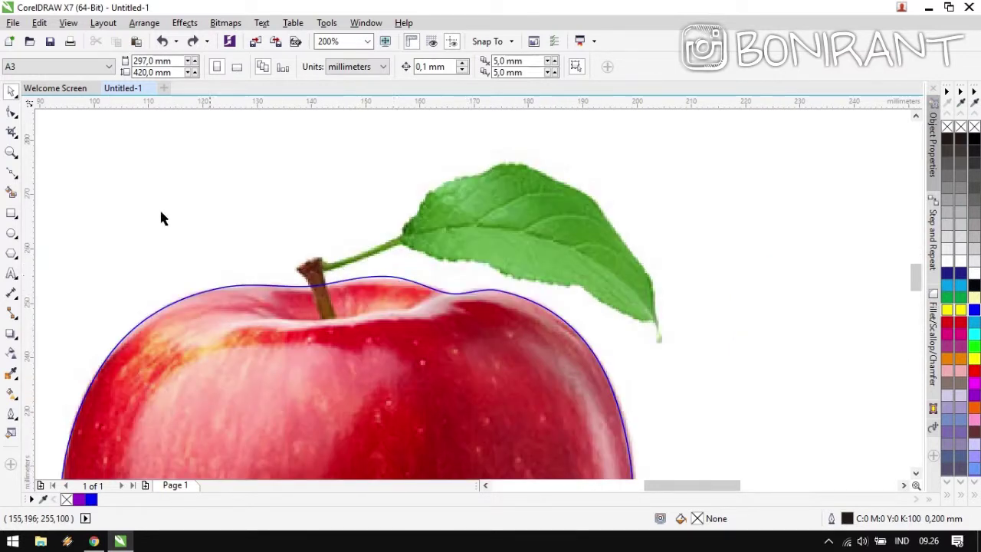
{"action": "left_click", "coordinate": [12, 174]}
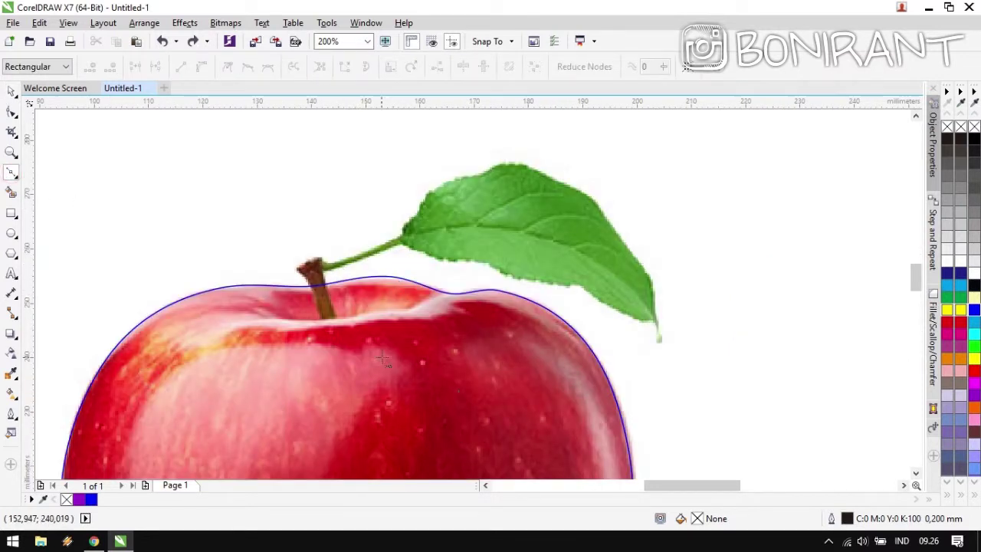
{"action": "scroll", "coordinate": [314, 318], "scroll_direction": "up", "scroll_amount": 1}
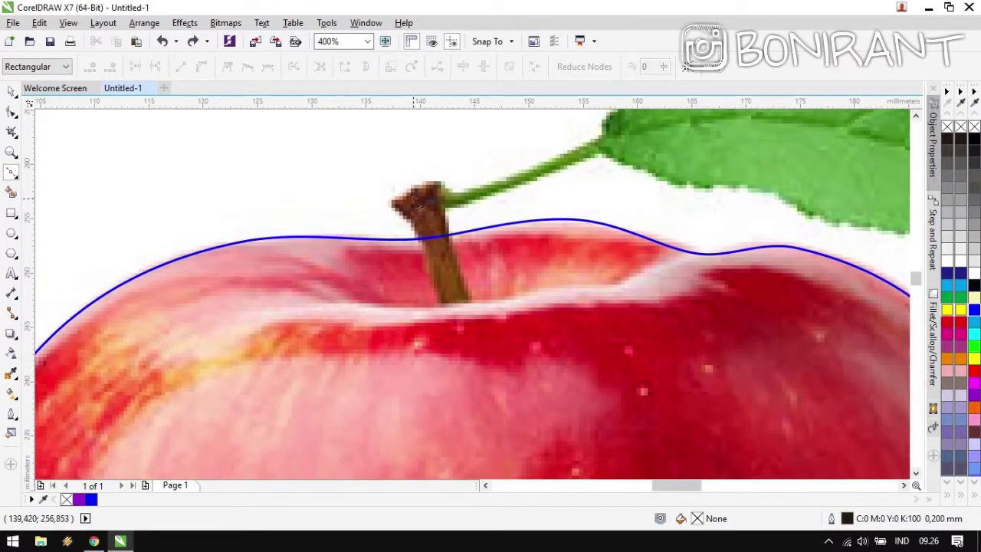
{"action": "scroll", "coordinate": [395, 203], "scroll_direction": "up", "scroll_amount": 2}
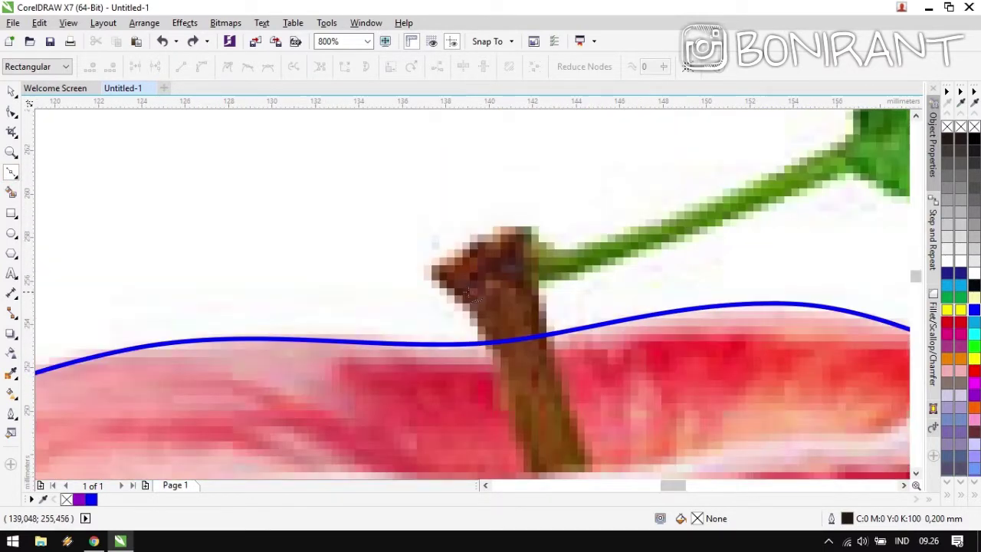
{"action": "scroll", "coordinate": [444, 291], "scroll_direction": "down", "scroll_amount": 2}
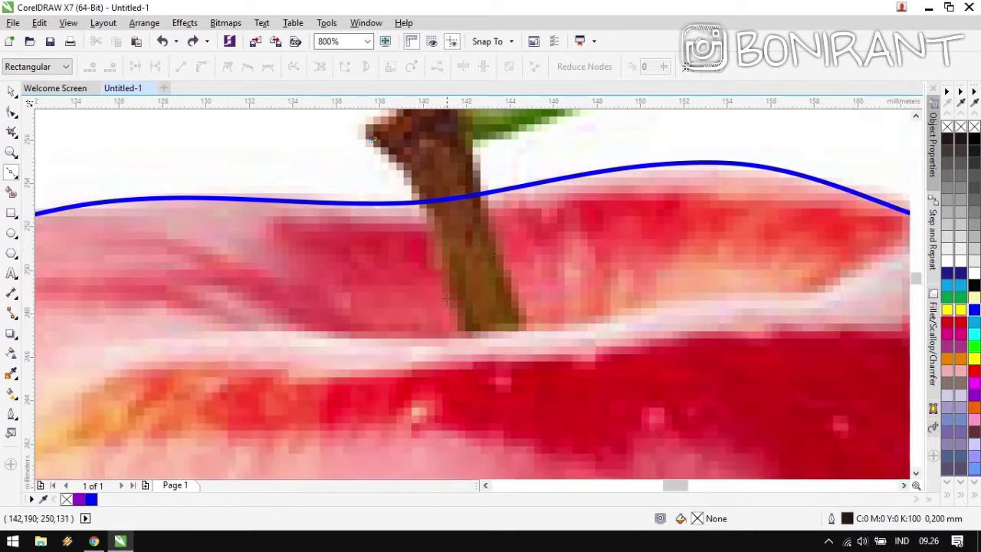
{"action": "left_click", "coordinate": [464, 336]}
{"action": "left_click", "coordinate": [527, 330]}
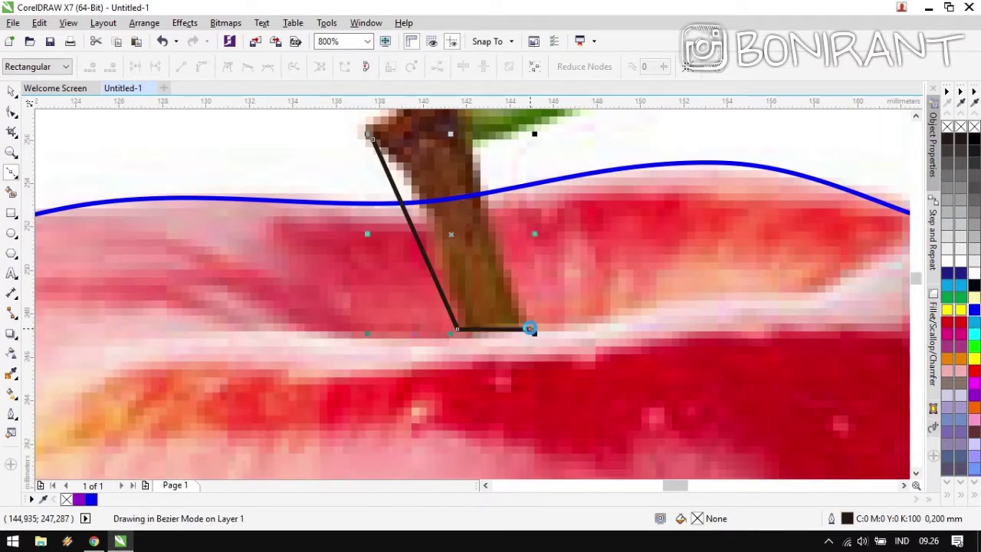
{"action": "scroll", "coordinate": [495, 366], "scroll_direction": "up", "scroll_amount": 2}
{"action": "left_click", "coordinate": [471, 264]}
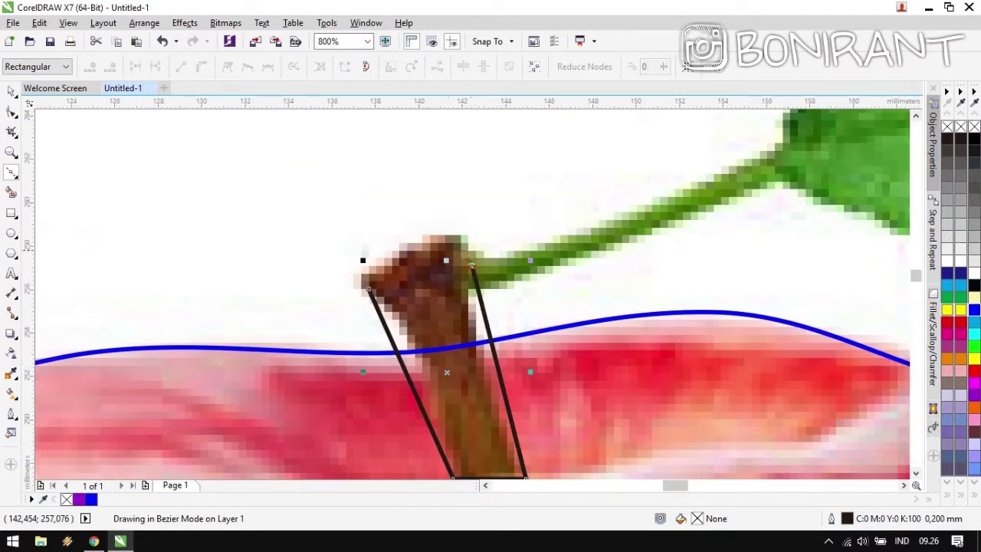
{"action": "left_click", "coordinate": [446, 230]}
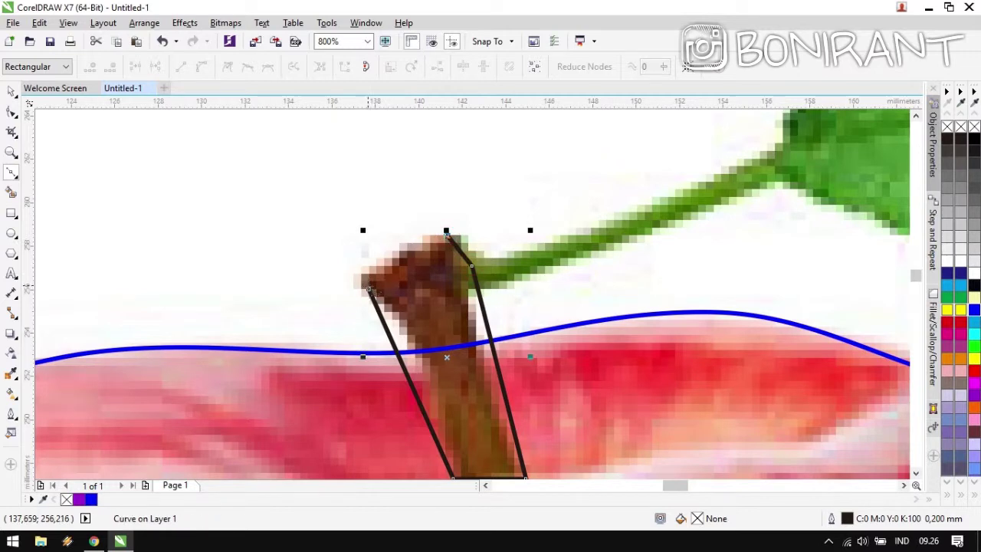
{"action": "left_click", "coordinate": [369, 289]}
Try orange and red for the stem shape's outline and settle on cyan (C:100 M:0 Y:0 K:0).
{"action": "key", "text": "space"}
{"action": "scroll", "coordinate": [368, 286], "scroll_direction": "down", "scroll_amount": 2}
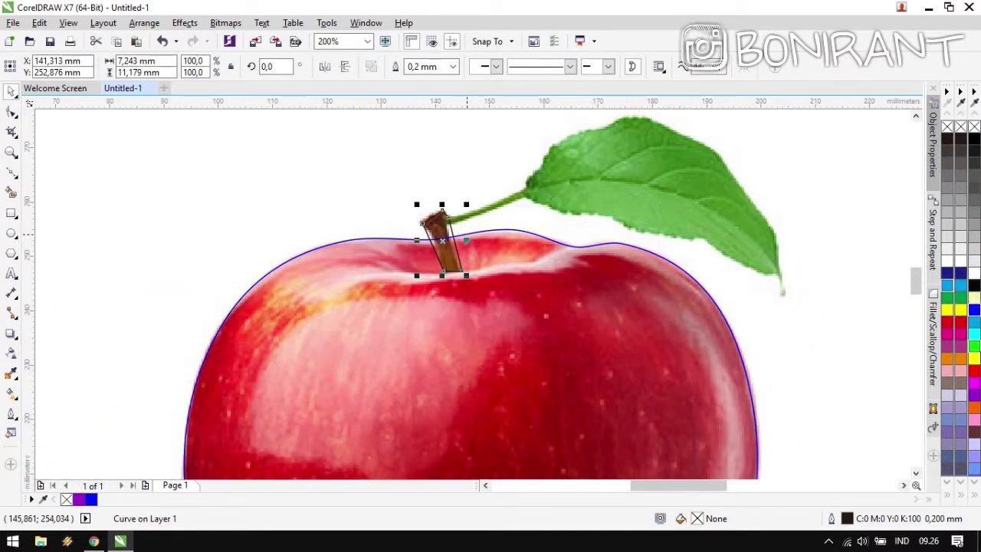
{"action": "right_click", "coordinate": [961, 360]}
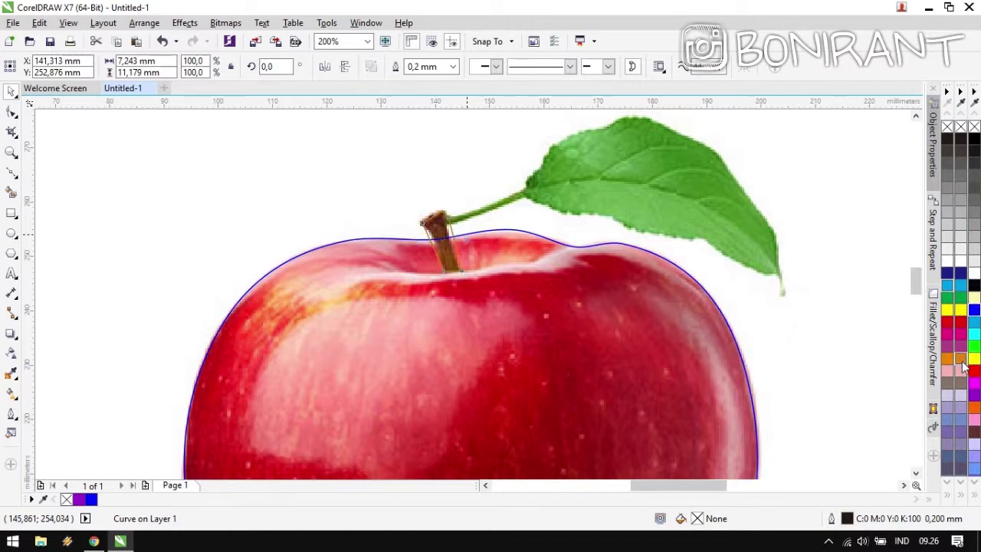
{"action": "right_click", "coordinate": [975, 372]}
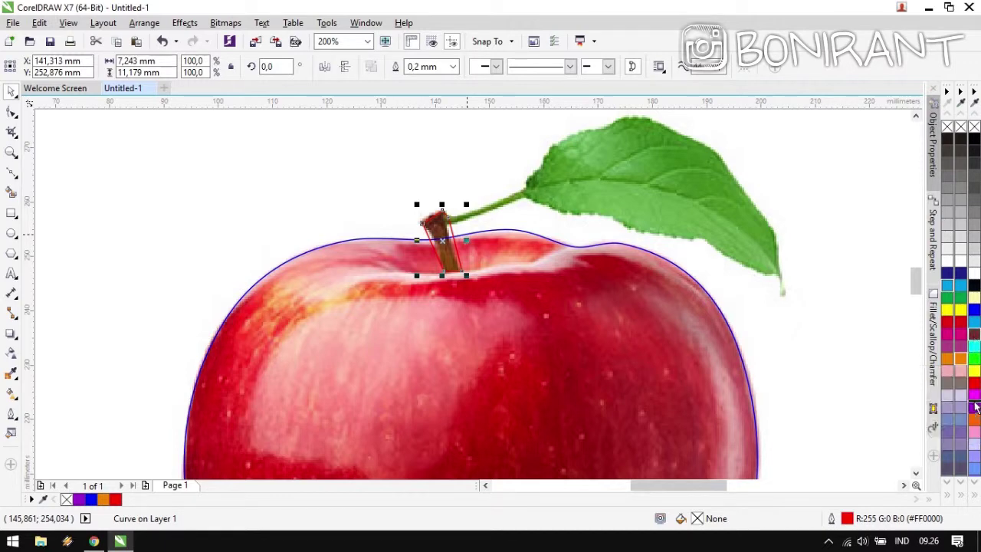
{"action": "left_click_drag", "start_coordinate": [974, 430], "coordinate": [974, 431]}
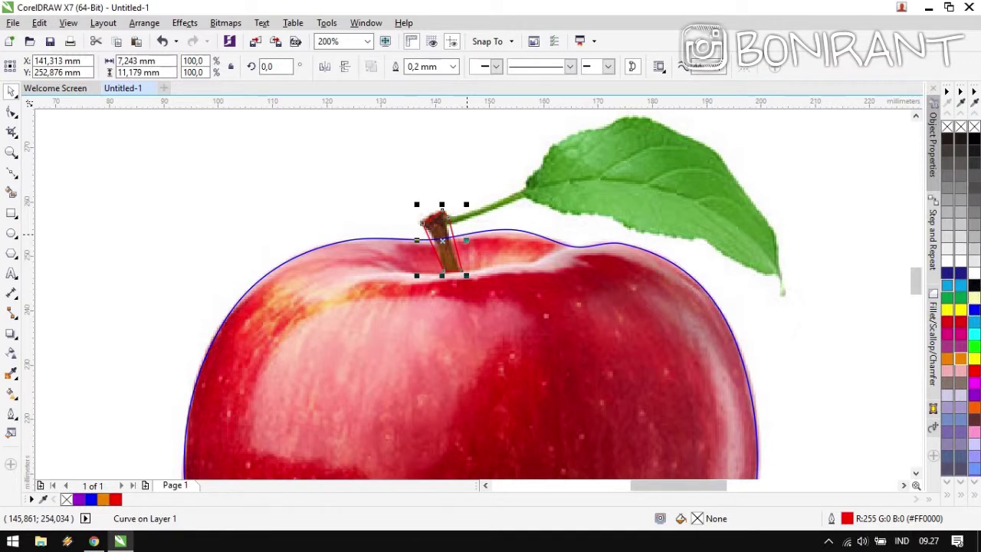
{"action": "right_click", "coordinate": [974, 328]}
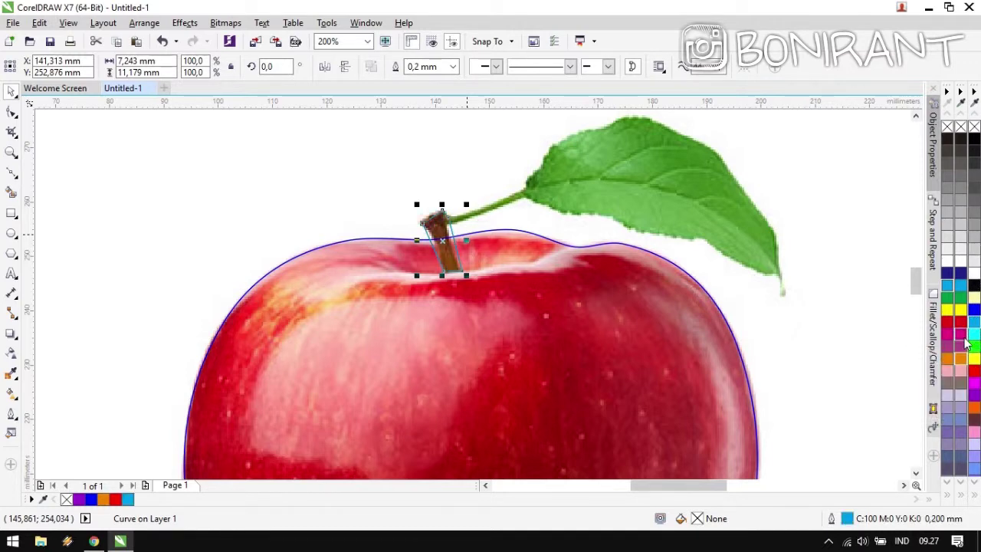
Select all nodes of the stem shape with the Shape tool and convert its line segments to curves.
{"action": "scroll", "coordinate": [471, 300], "scroll_direction": "up", "scroll_amount": 2}
{"action": "scroll", "coordinate": [470, 300], "scroll_direction": "up", "scroll_amount": 4}
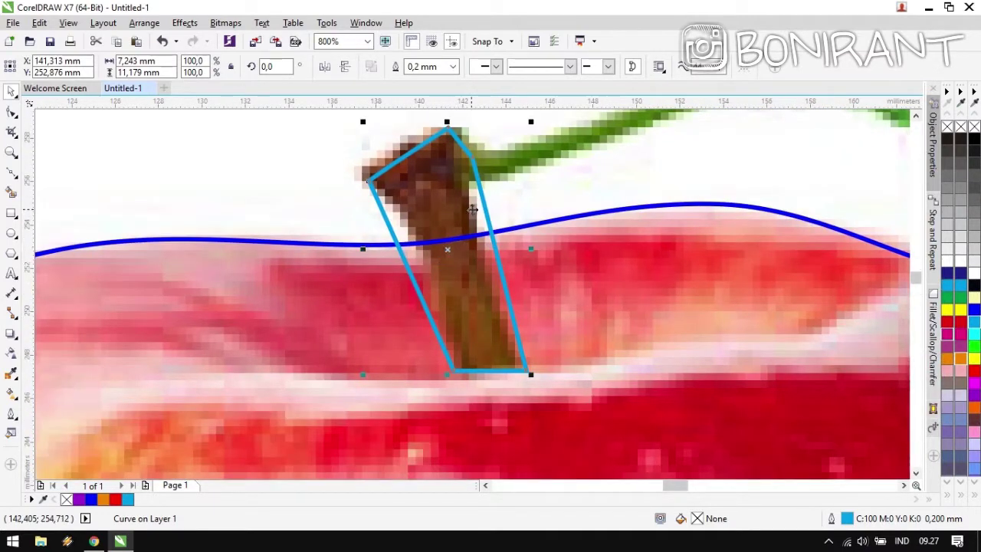
{"action": "key", "text": "F10"}
{"action": "scroll", "coordinate": [477, 376], "scroll_direction": "down", "scroll_amount": 2}
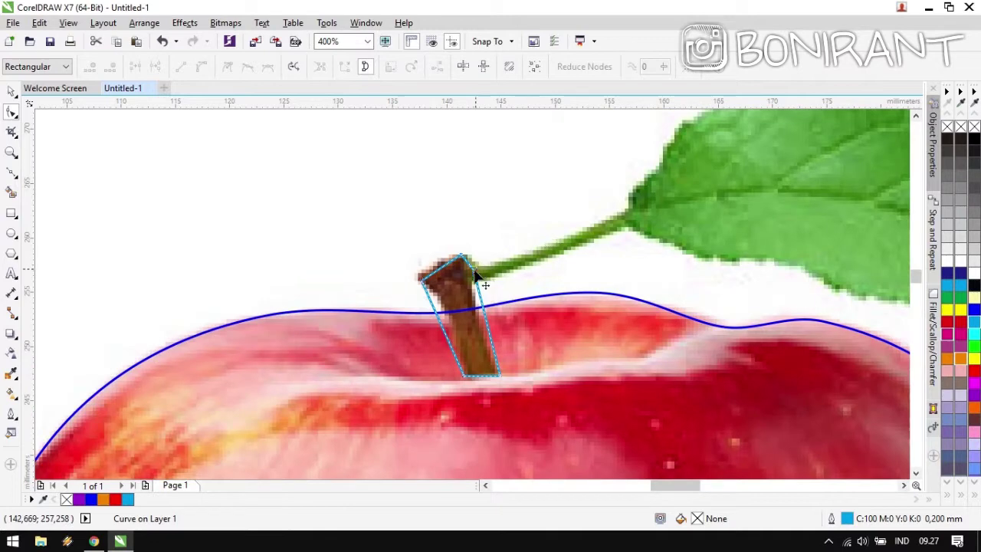
{"action": "left_click_drag", "start_coordinate": [580, 188], "coordinate": [383, 421]}
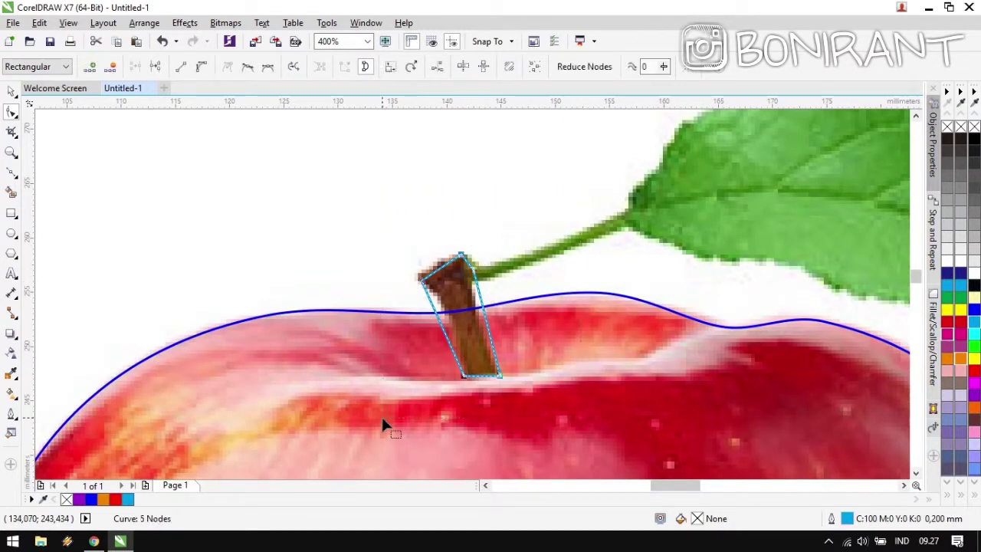
{"action": "left_click", "coordinate": [200, 73]}
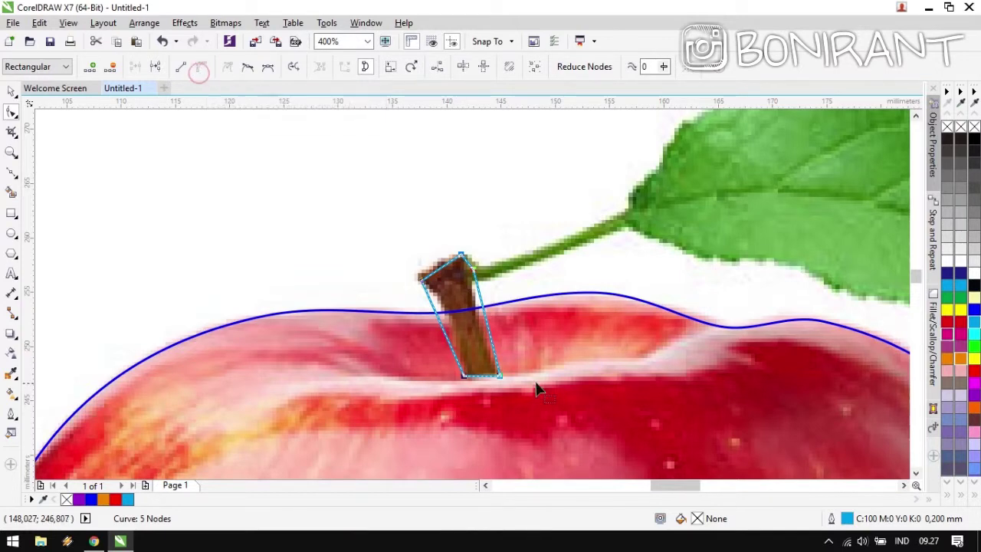
Bend the two long sides of the stem shape inward so they follow the stem's edges in the photo.
{"action": "scroll", "coordinate": [467, 352], "scroll_direction": "up", "scroll_amount": 2}
{"action": "left_click", "coordinate": [439, 300]}
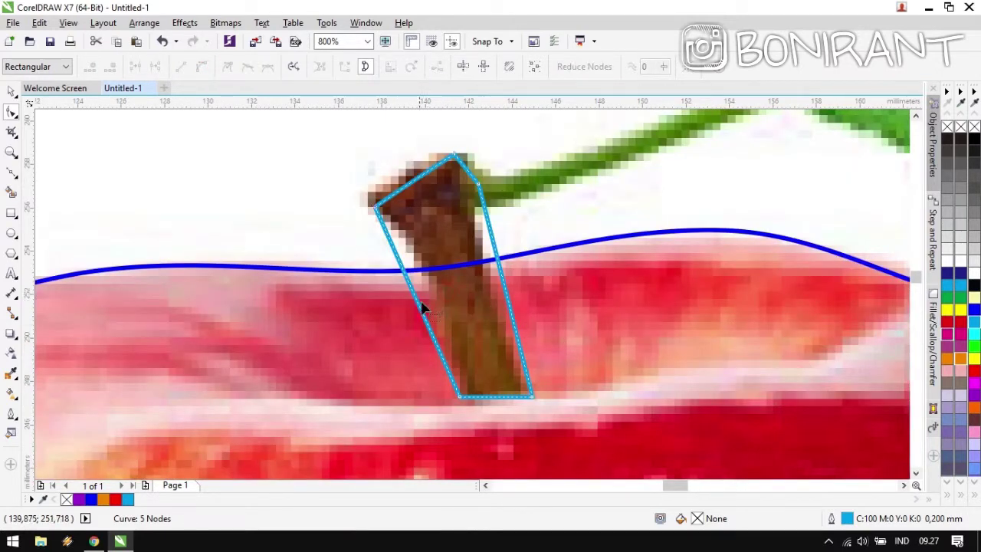
{"action": "left_click_drag", "start_coordinate": [424, 307], "coordinate": [441, 291]}
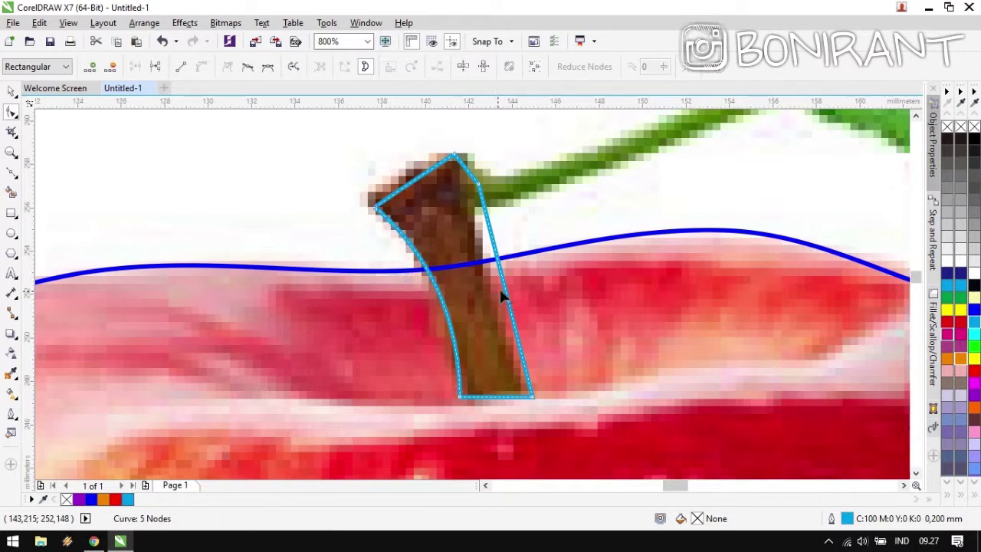
{"action": "left_click_drag", "start_coordinate": [505, 289], "coordinate": [485, 291]}
{"action": "left_click_drag", "start_coordinate": [490, 255], "coordinate": [502, 318]}
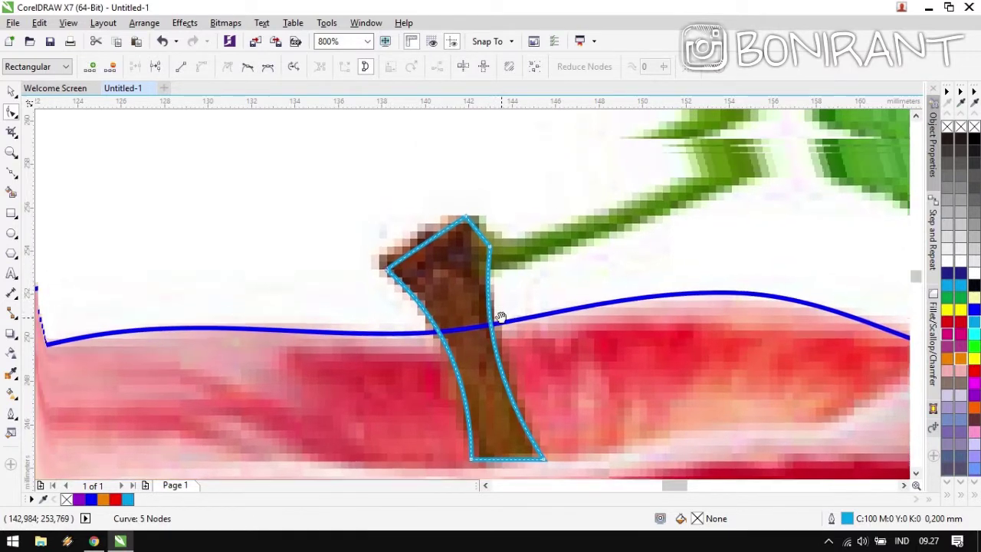
Bow out the stem shape's short upper-right segment, its slanted top edge and its bottom edge to match the photo.
{"action": "left_click_drag", "start_coordinate": [477, 230], "coordinate": [485, 223]}
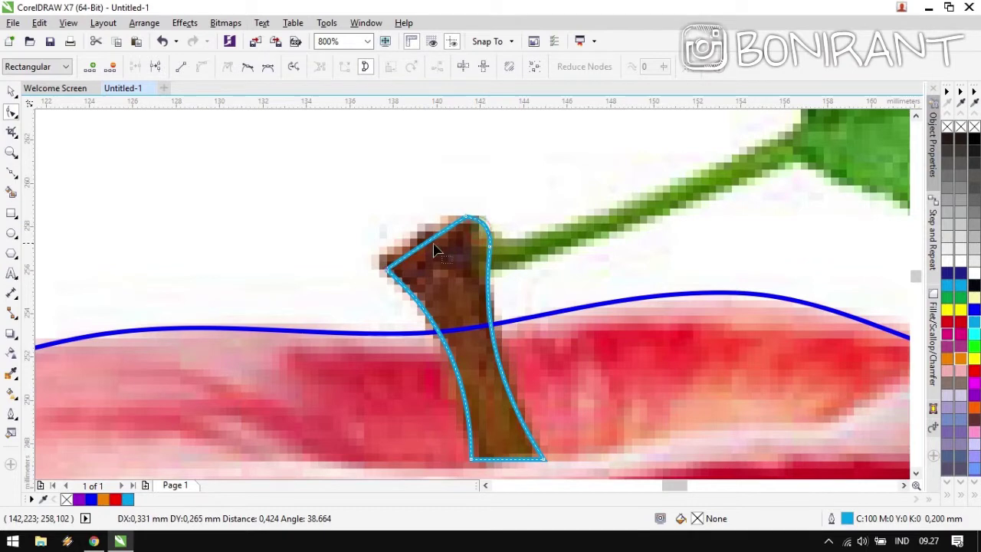
{"action": "left_click_drag", "start_coordinate": [423, 245], "coordinate": [417, 252]}
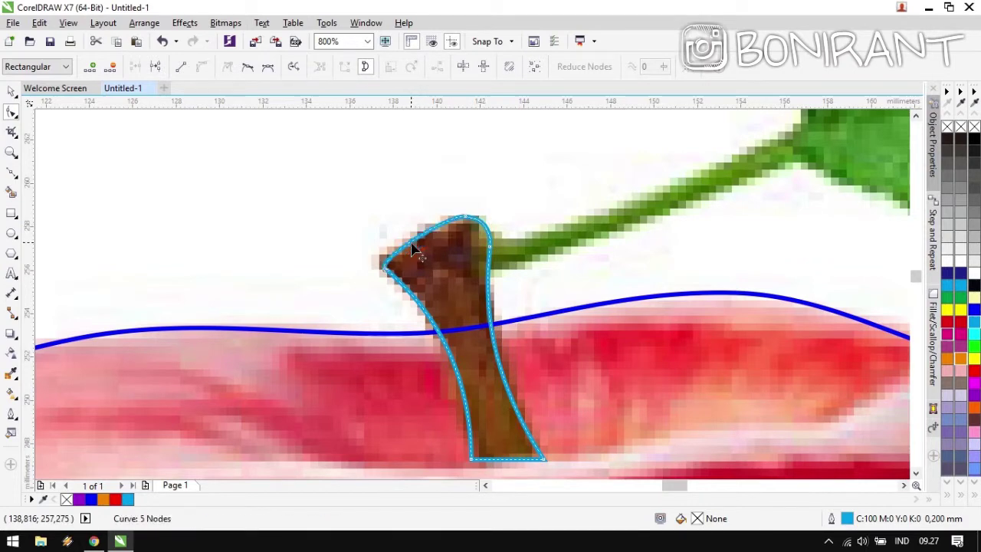
{"action": "scroll", "coordinate": [473, 299], "scroll_direction": "down", "scroll_amount": 3}
{"action": "scroll", "coordinate": [472, 305], "scroll_direction": "up", "scroll_amount": 1}
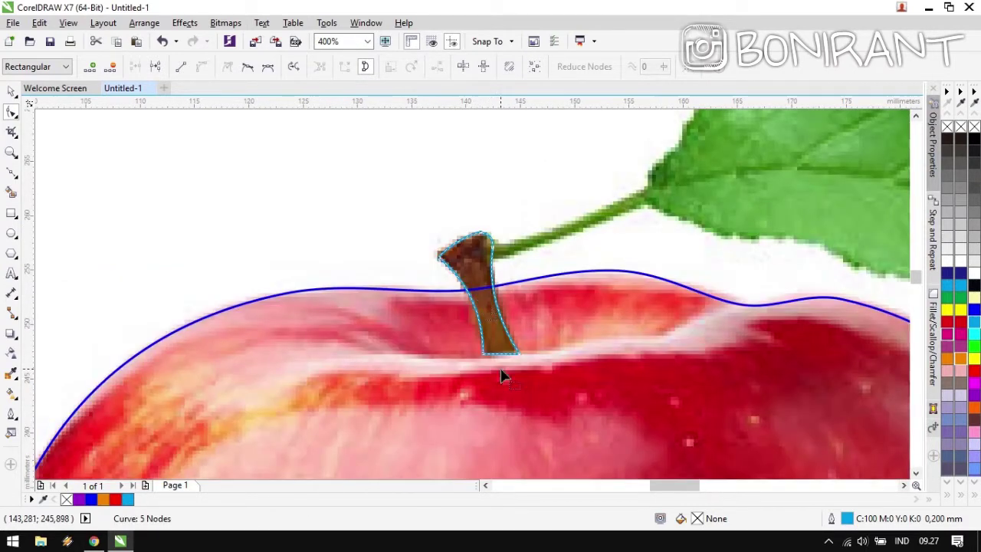
{"action": "scroll", "coordinate": [502, 376], "scroll_direction": "up", "scroll_amount": 2}
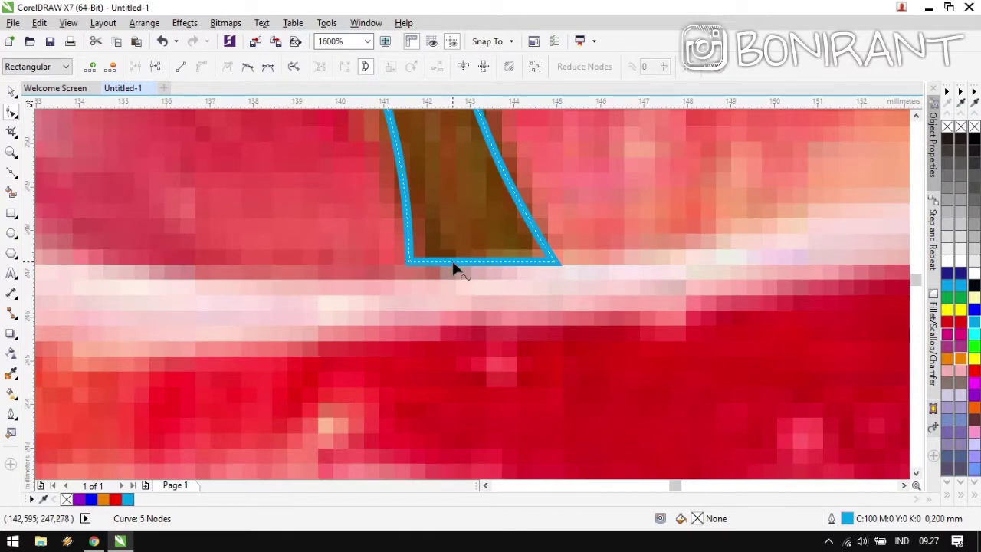
{"action": "left_click_drag", "start_coordinate": [452, 268], "coordinate": [450, 272]}
{"action": "scroll", "coordinate": [473, 301], "scroll_direction": "down", "scroll_amount": 2}
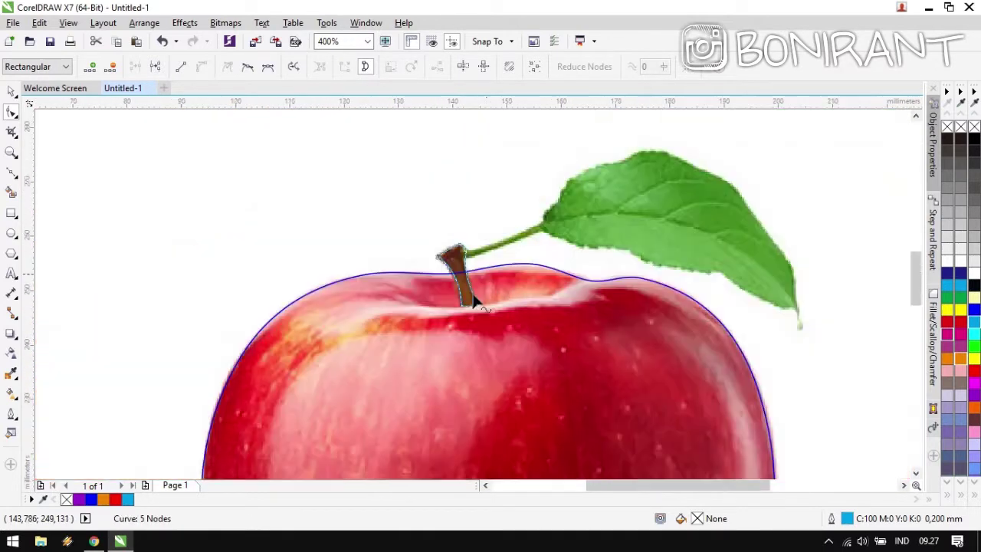
Place a copy of the apple outline and stem on the blank area beside the photo, inspect it, and delete the copy.
{"action": "scroll", "coordinate": [472, 301], "scroll_direction": "down", "scroll_amount": 3}
{"action": "key", "text": "space"}
{"action": "left_click_drag", "start_coordinate": [311, 201], "coordinate": [646, 406]}
{"action": "left_click_drag", "start_coordinate": [548, 320], "coordinate": [272, 316]}
{"action": "right_click", "coordinate": [285, 315]}
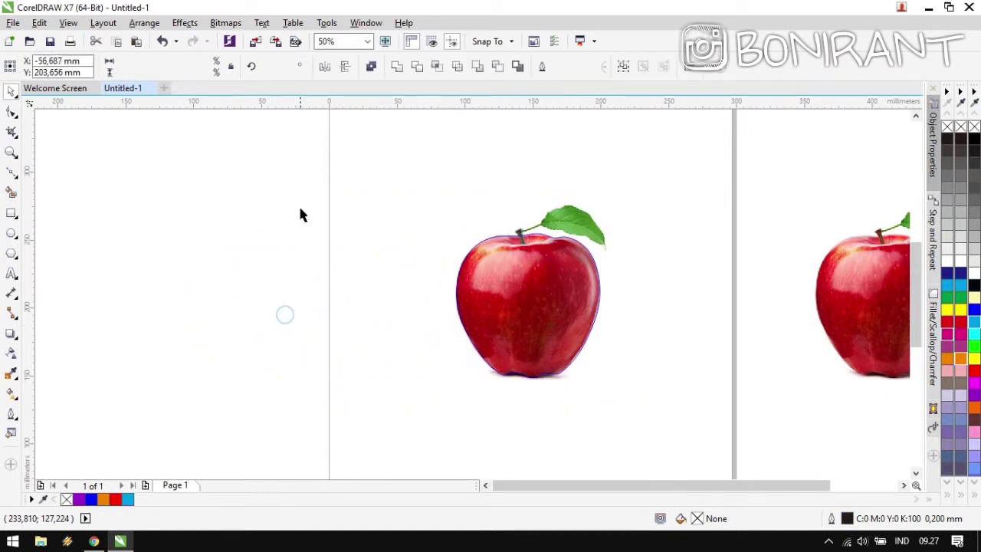
{"action": "left_click", "coordinate": [327, 175]}
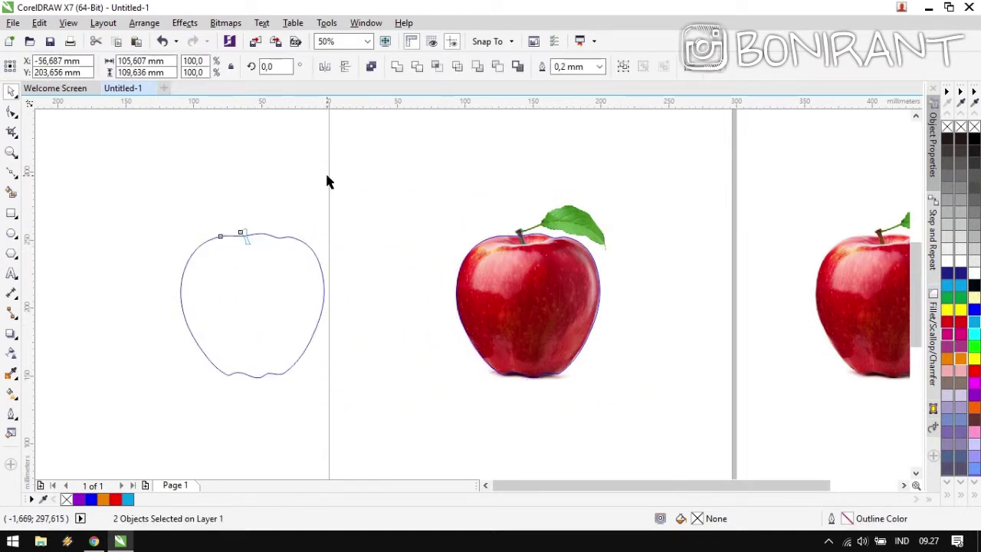
{"action": "scroll", "coordinate": [248, 278], "scroll_direction": "up", "scroll_amount": 1}
{"action": "scroll", "coordinate": [473, 300], "scroll_direction": "up", "scroll_amount": 2}
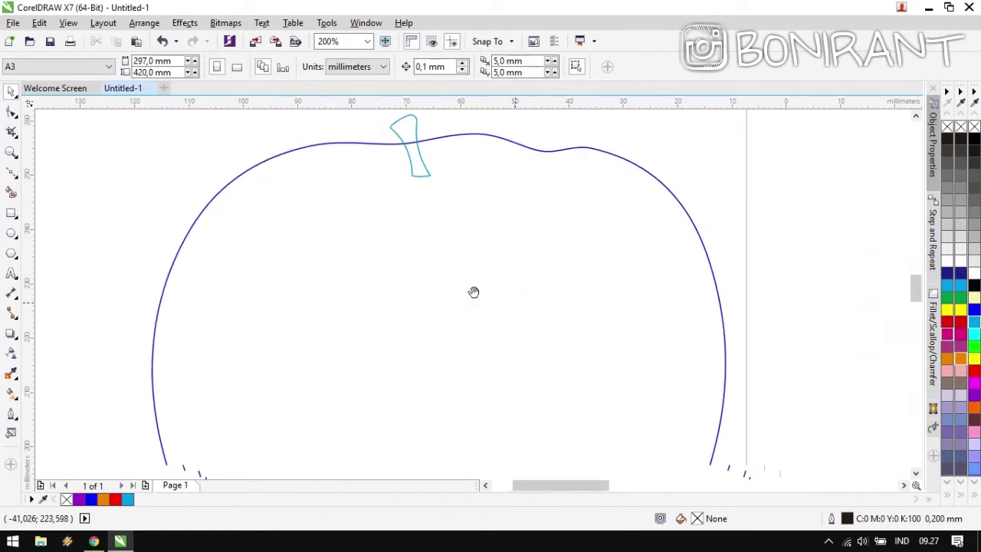
{"action": "scroll", "coordinate": [474, 291], "scroll_direction": "down", "scroll_amount": 4}
{"action": "left_click_drag", "start_coordinate": [544, 209], "coordinate": [298, 437]}
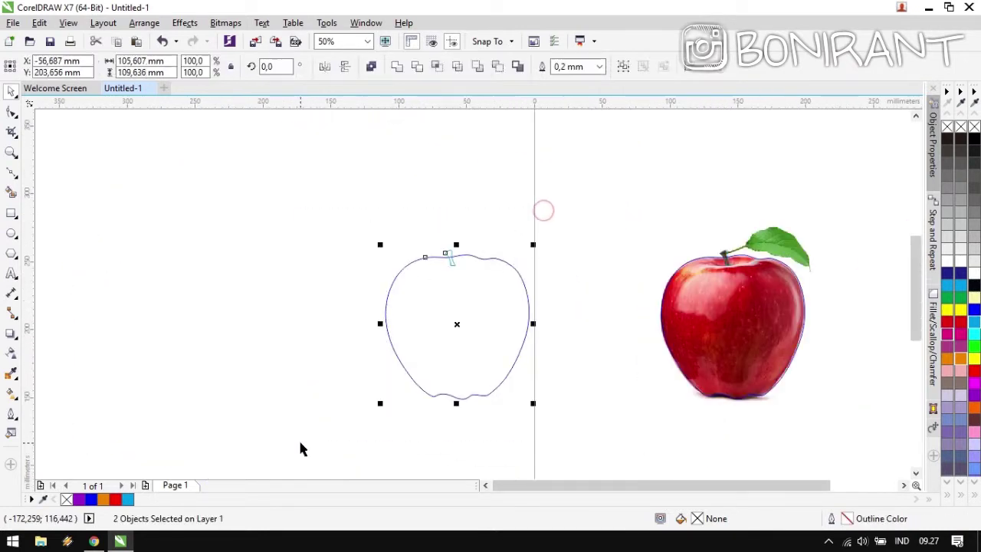
{"action": "key", "text": "Delete"}
Start a Bezier path inside the brown stem and trace the underside of the green stalk to the leaf base.
{"action": "scroll", "coordinate": [475, 296], "scroll_direction": "up", "scroll_amount": 4}
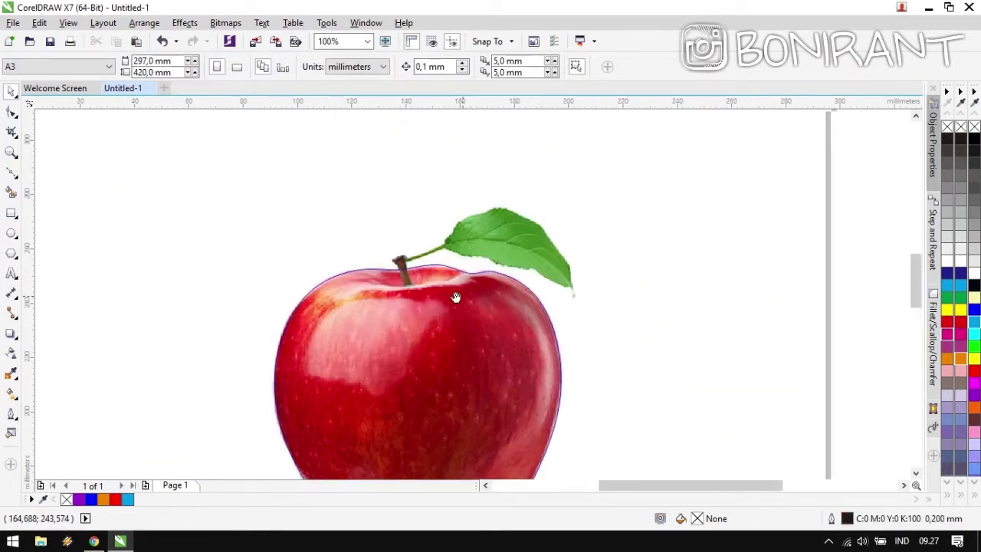
{"action": "left_click_drag", "start_coordinate": [498, 355], "coordinate": [475, 324]}
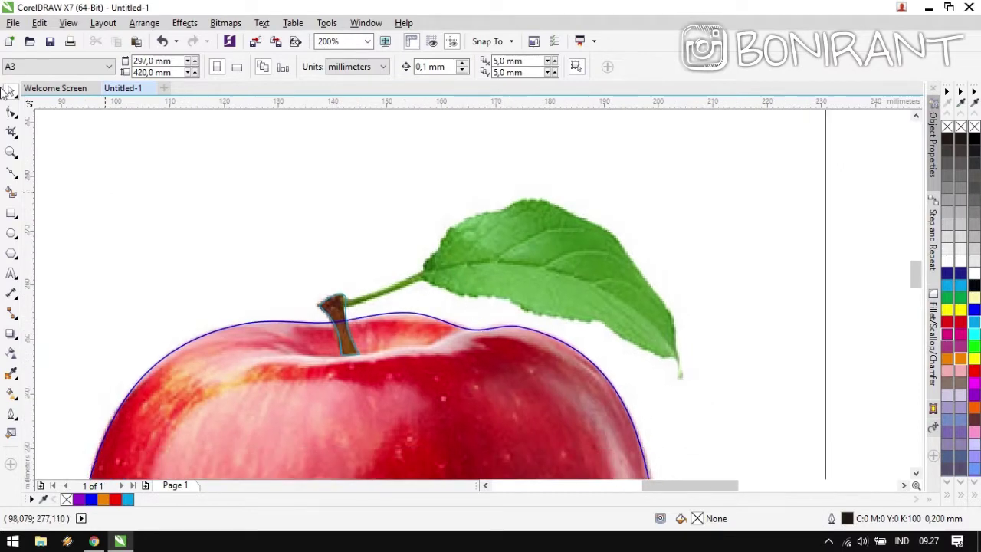
{"action": "left_click", "coordinate": [11, 173]}
{"action": "scroll", "coordinate": [477, 297], "scroll_direction": "up", "scroll_amount": 1}
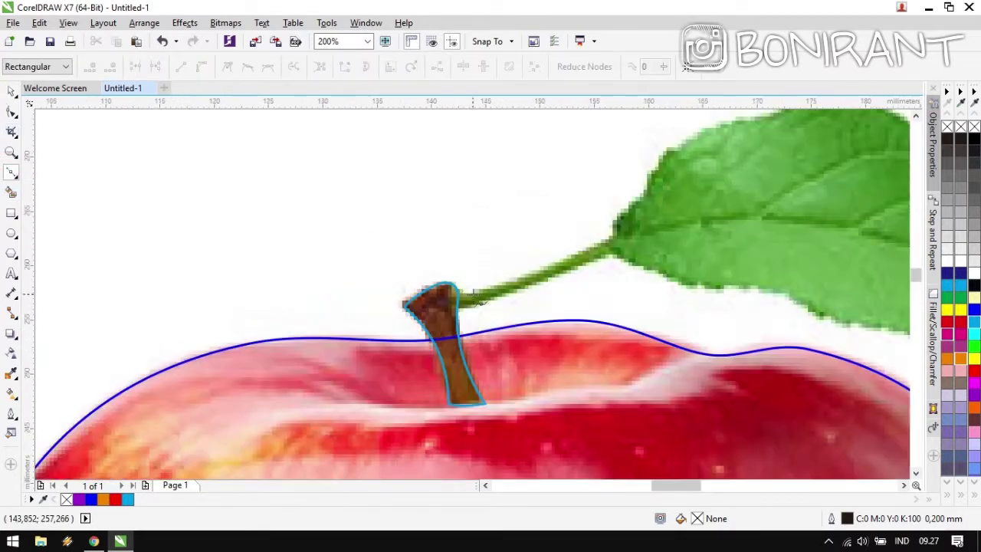
{"action": "scroll", "coordinate": [495, 301], "scroll_direction": "up", "scroll_amount": 1}
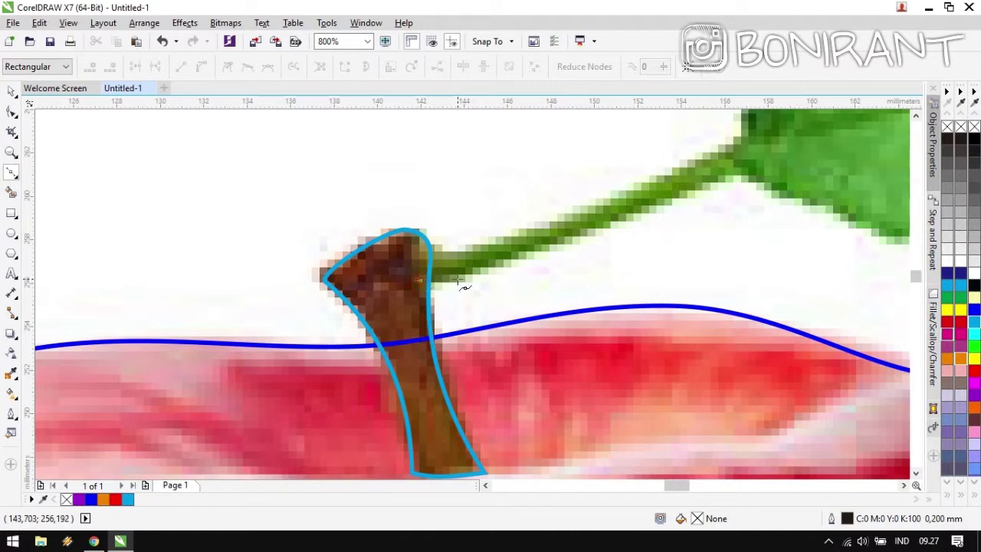
{"action": "left_click", "coordinate": [457, 280]}
{"action": "left_click", "coordinate": [737, 168]}
{"action": "left_click_drag", "start_coordinate": [795, 210], "coordinate": [304, 199]}
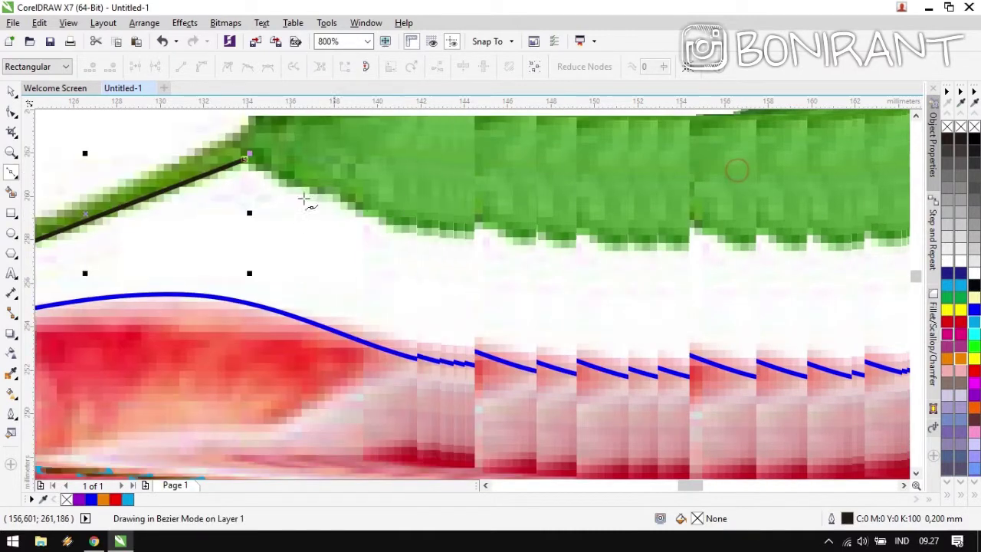
Continue the path with straight segments along the leaf's lower edge to the end of its thin tip.
{"action": "left_click", "coordinate": [414, 232]}
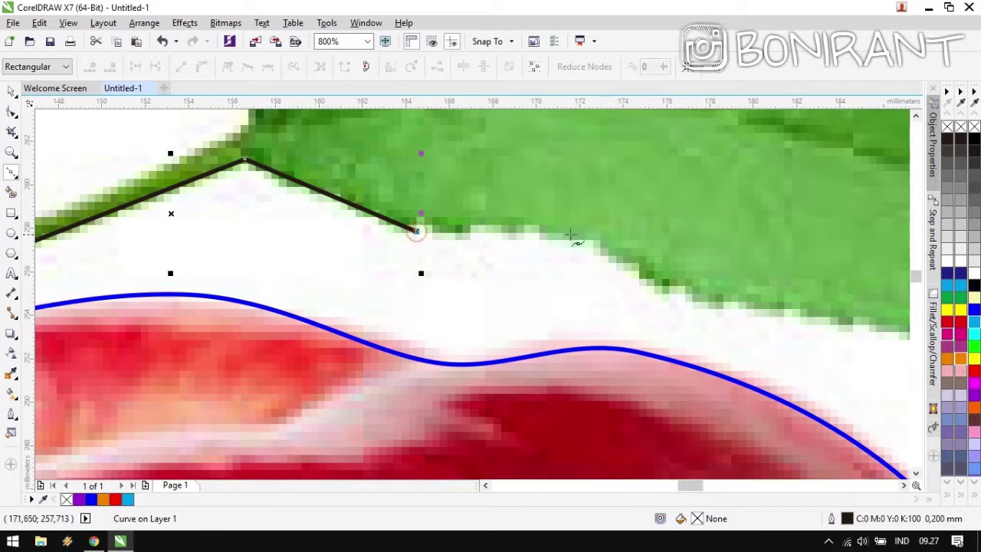
{"action": "left_click", "coordinate": [569, 234]}
{"action": "left_click", "coordinate": [671, 291]}
{"action": "scroll", "coordinate": [473, 295], "scroll_direction": "down", "scroll_amount": 2}
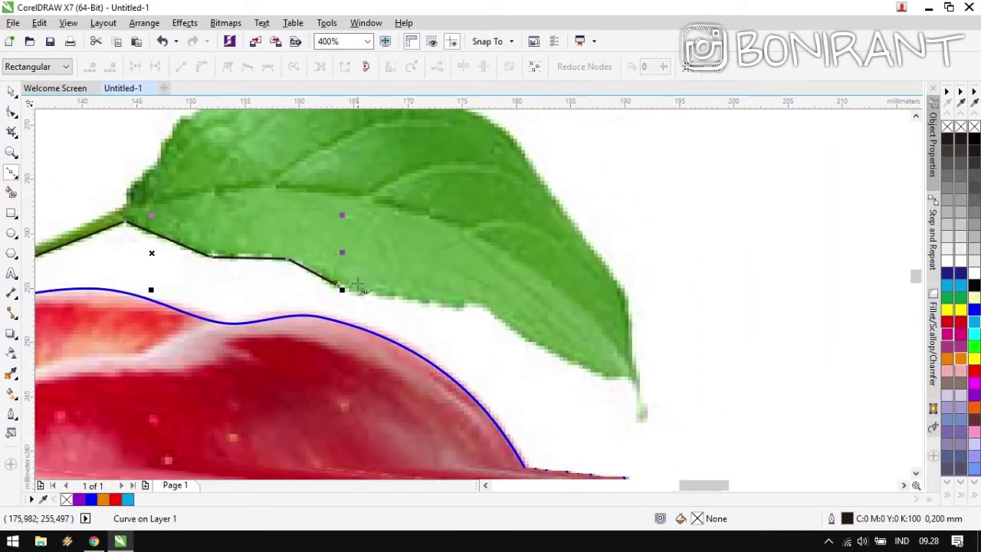
{"action": "left_click", "coordinate": [469, 311]}
{"action": "scroll", "coordinate": [473, 310], "scroll_direction": "up", "scroll_amount": 2}
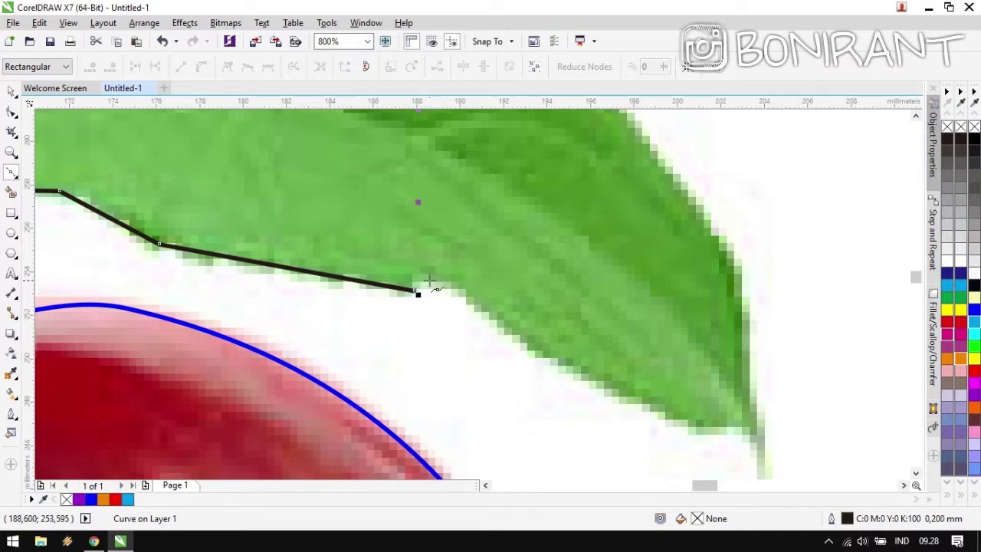
{"action": "left_click", "coordinate": [437, 292]}
{"action": "left_click", "coordinate": [582, 377]}
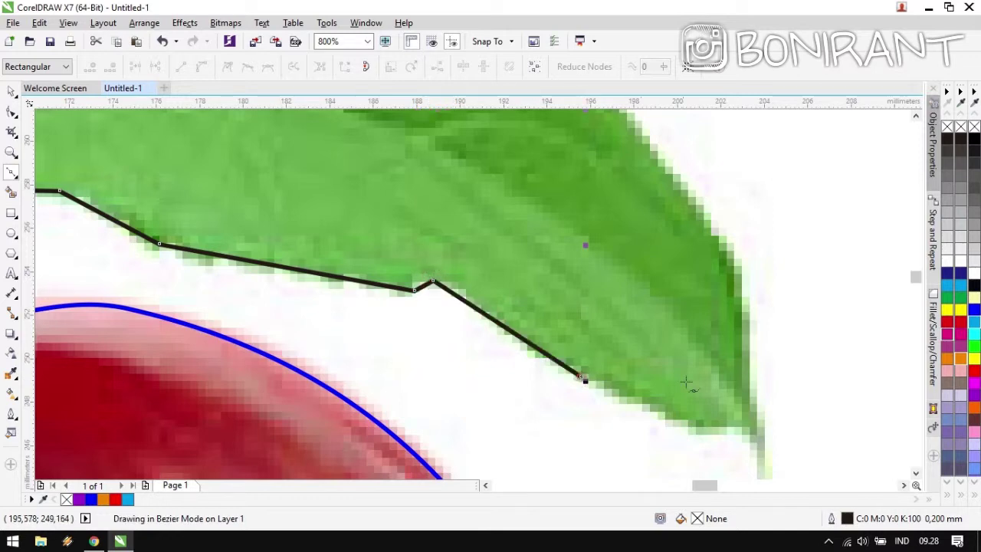
{"action": "left_click", "coordinate": [383, 310]}
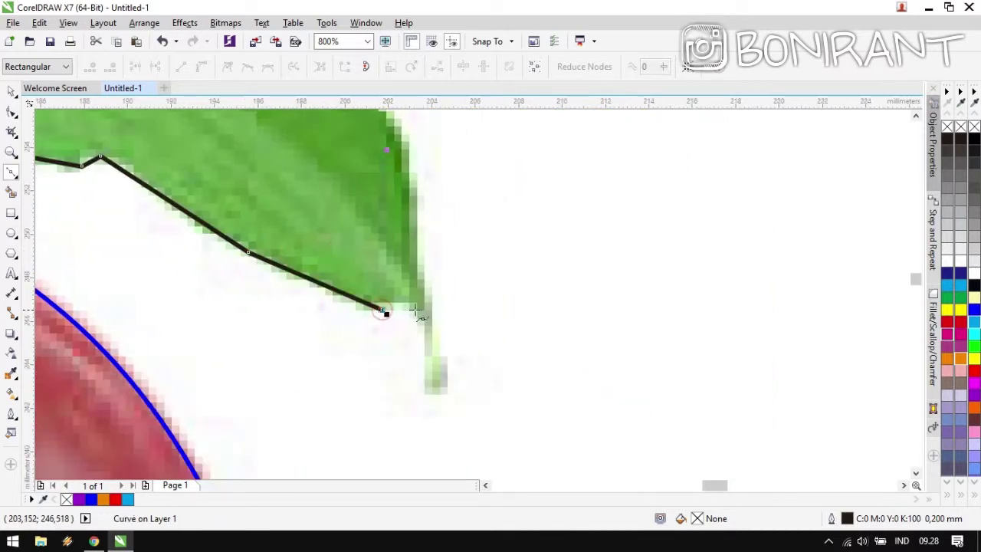
{"action": "left_click", "coordinate": [416, 310]}
{"action": "left_click", "coordinate": [438, 375]}
Continue the path from the leaf tip up its outer edge and across the crest of the leaf.
{"action": "left_click_drag", "start_coordinate": [443, 234], "coordinate": [443, 323]}
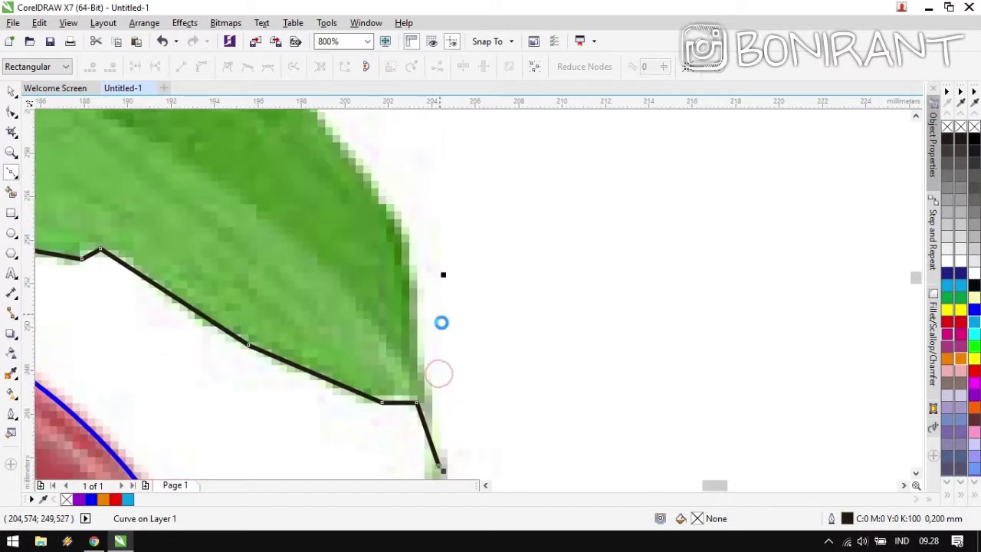
{"action": "left_click", "coordinate": [415, 262]}
{"action": "scroll", "coordinate": [415, 262], "scroll_direction": "down", "scroll_amount": 1}
{"action": "left_click_drag", "start_coordinate": [429, 236], "coordinate": [454, 320]}
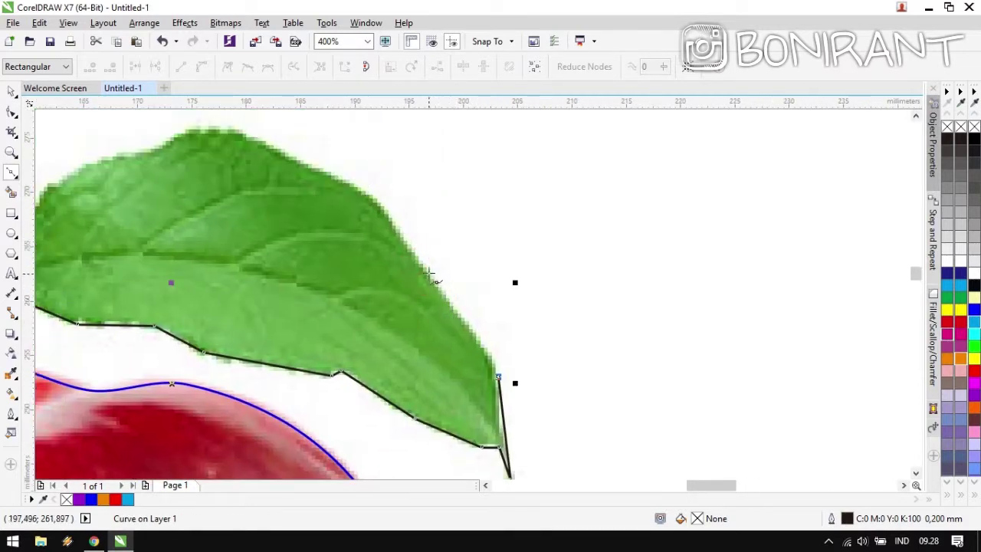
{"action": "left_click", "coordinate": [422, 268]}
{"action": "left_click", "coordinate": [373, 202]}
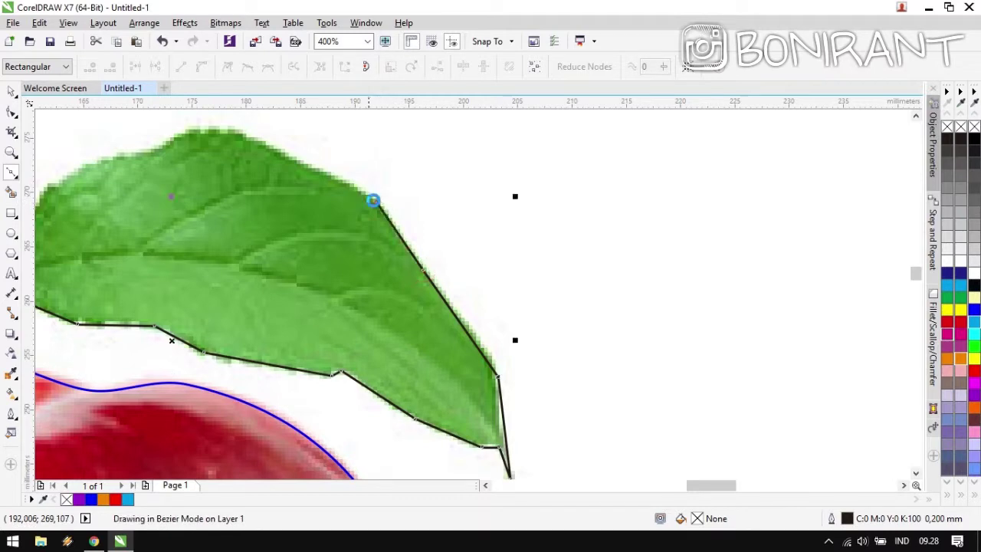
{"action": "scroll", "coordinate": [475, 299], "scroll_direction": "up", "scroll_amount": 1}
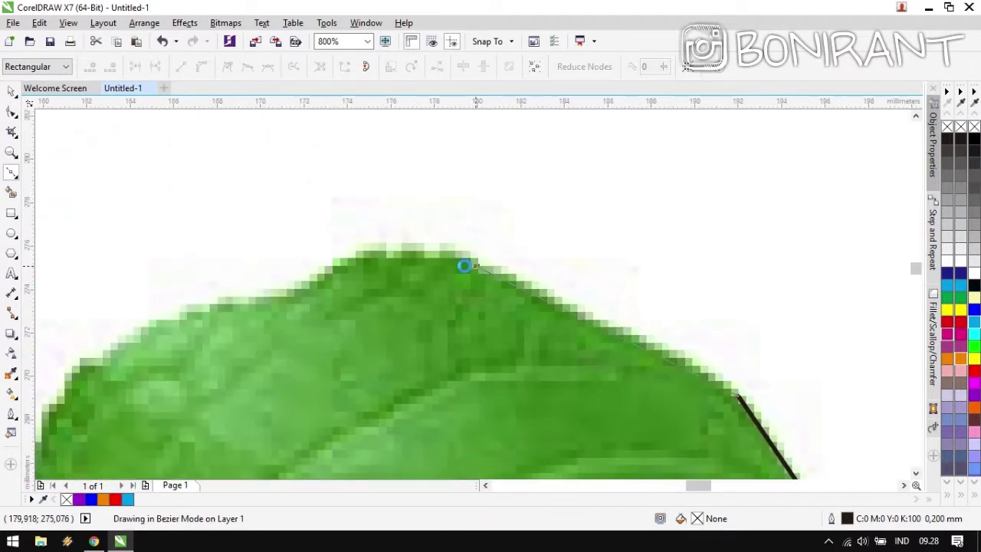
{"action": "left_click", "coordinate": [475, 267]}
{"action": "left_click", "coordinate": [337, 267]}
Continue the path from the leaf's crest down its upper-left edge to where the stalk begins.
{"action": "left_click_drag", "start_coordinate": [291, 293], "coordinate": [528, 248]}
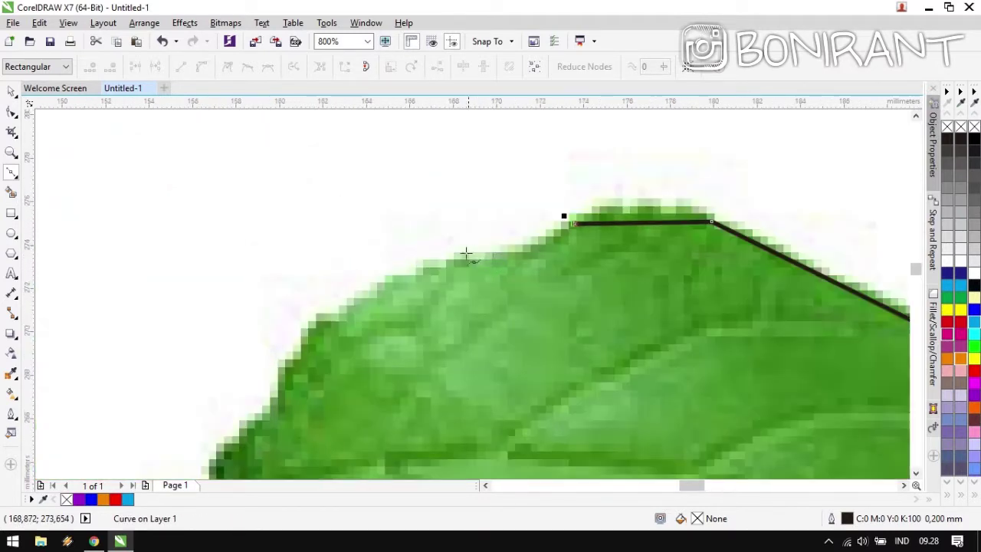
{"action": "left_click", "coordinate": [518, 258]}
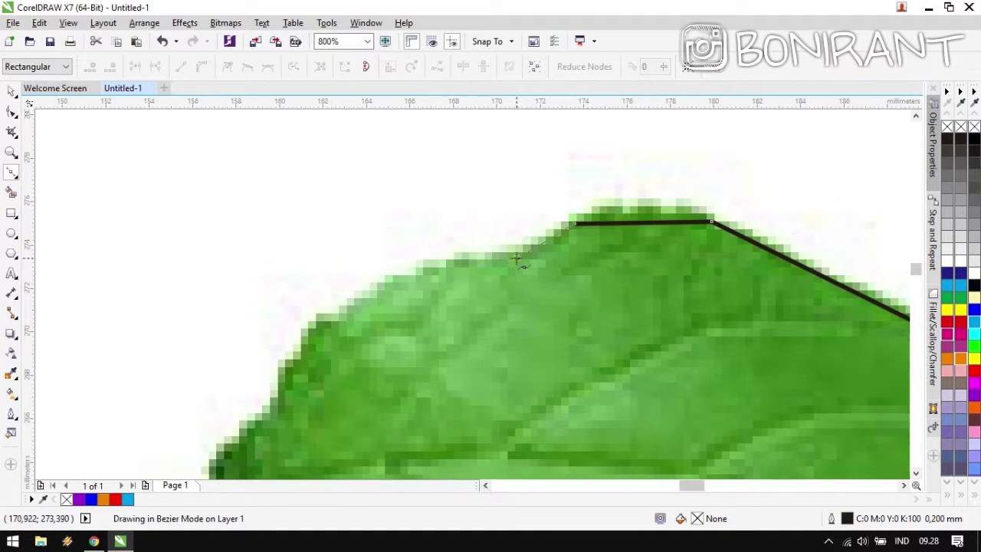
{"action": "left_click", "coordinate": [373, 290]}
{"action": "left_click_drag", "start_coordinate": [372, 375], "coordinate": [547, 228]}
{"action": "left_click", "coordinate": [448, 260]}
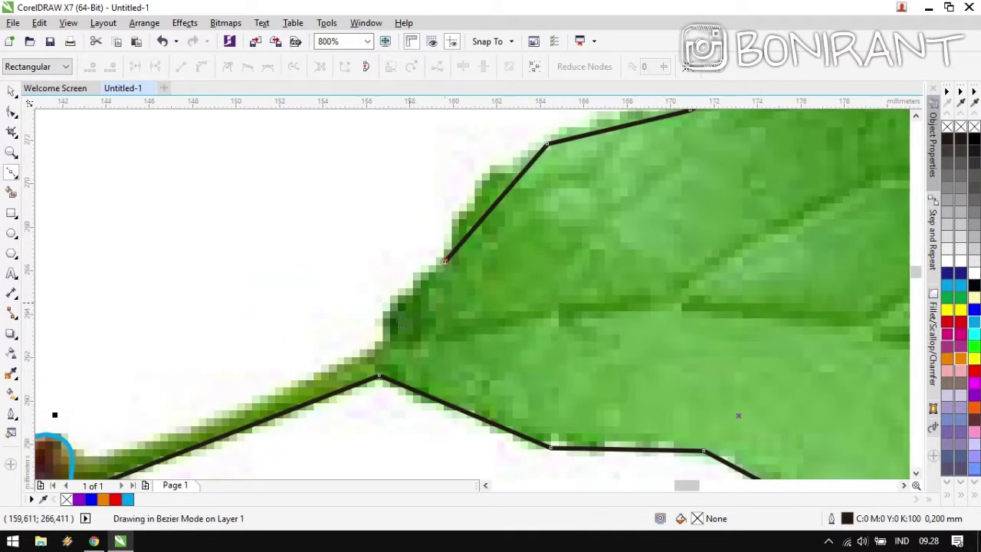
{"action": "scroll", "coordinate": [448, 261], "scroll_direction": "down", "scroll_amount": 1}
{"action": "scroll", "coordinate": [448, 260], "scroll_direction": "left", "scroll_amount": 2}
{"action": "left_click", "coordinate": [539, 270]}
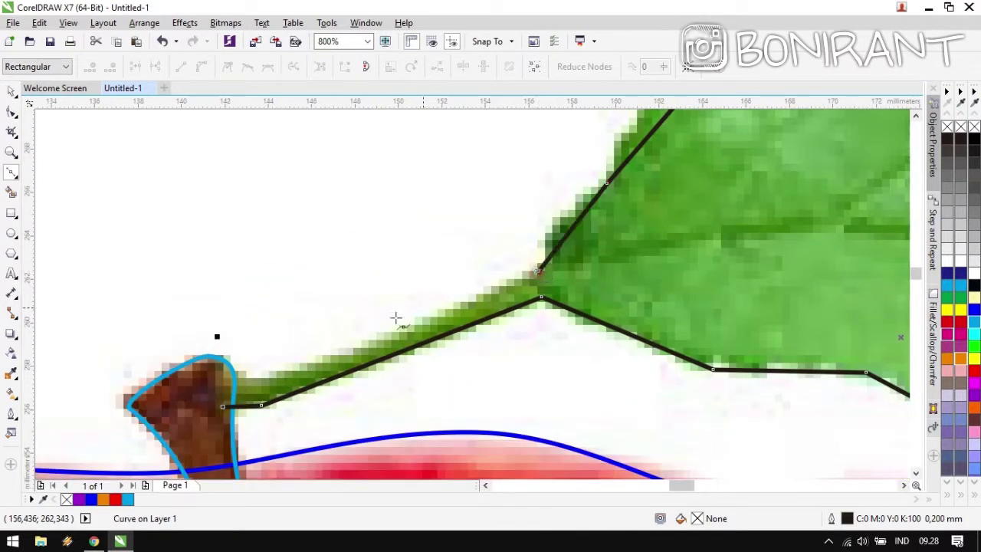
Trace the upper side of the stalk back into the brown stem and close the leaf shape at its starting node.
{"action": "left_click", "coordinate": [266, 378]}
{"action": "left_click", "coordinate": [217, 371]}
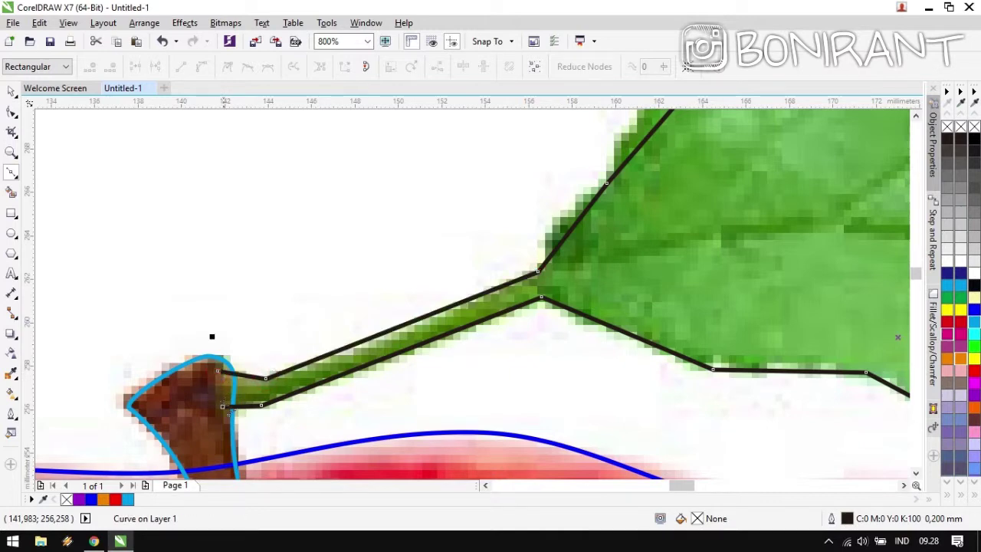
{"action": "left_click", "coordinate": [222, 406]}
{"action": "scroll", "coordinate": [225, 395], "scroll_direction": "up", "scroll_amount": 2}
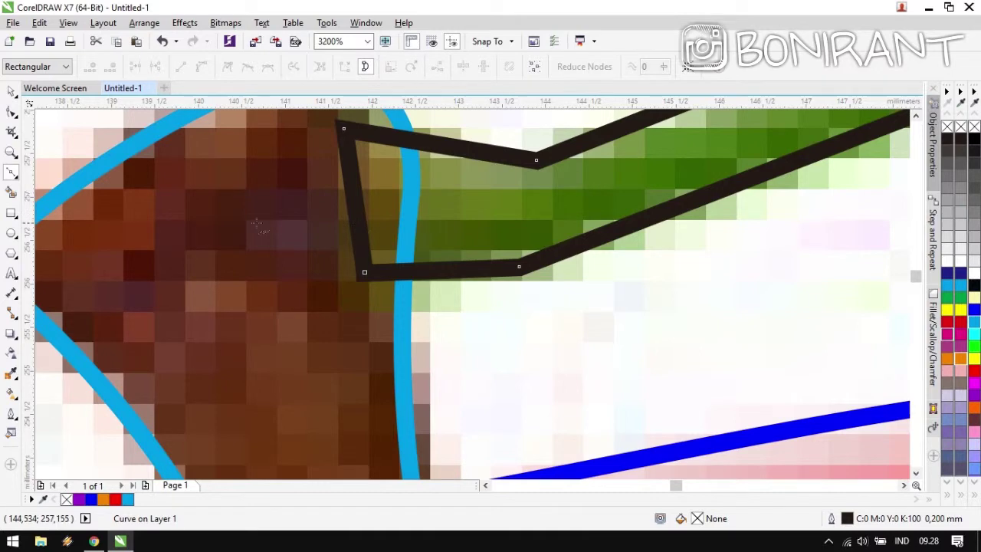
{"action": "key", "text": "space"}
{"action": "scroll", "coordinate": [473, 294], "scroll_direction": "down", "scroll_amount": 2}
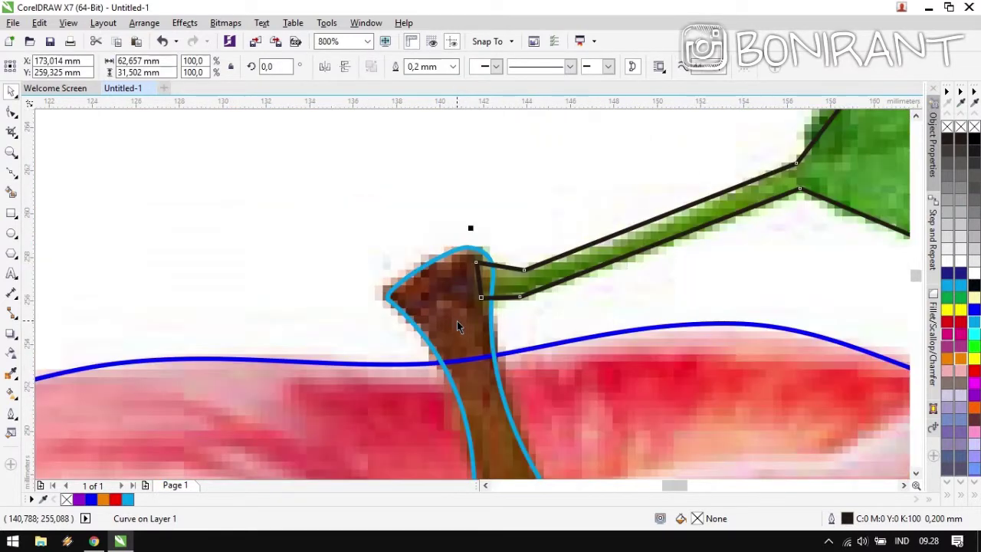
{"action": "left_click", "coordinate": [456, 321]}
{"action": "left_click", "coordinate": [602, 259]}
{"action": "scroll", "coordinate": [484, 376], "scroll_direction": "up", "scroll_amount": 1}
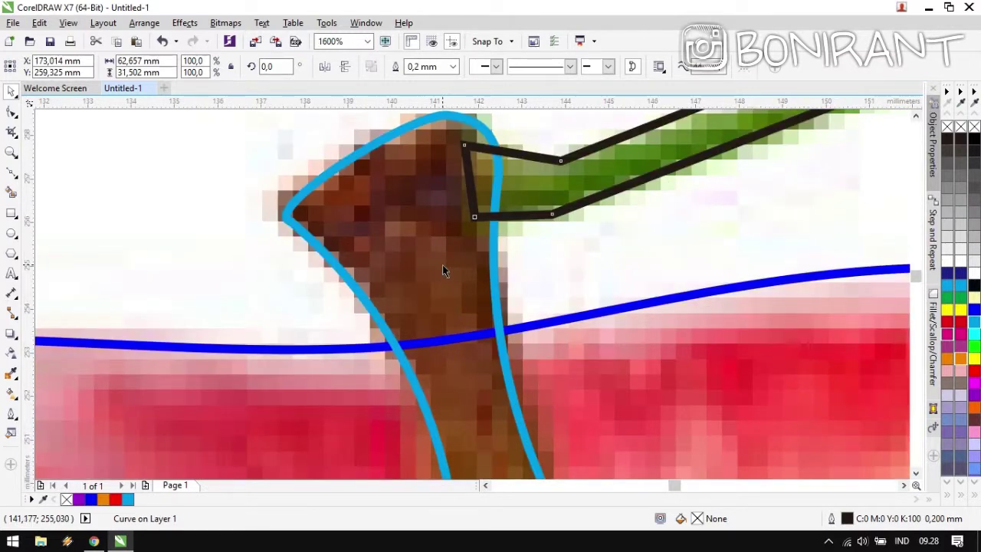
{"action": "left_click", "coordinate": [442, 270]}
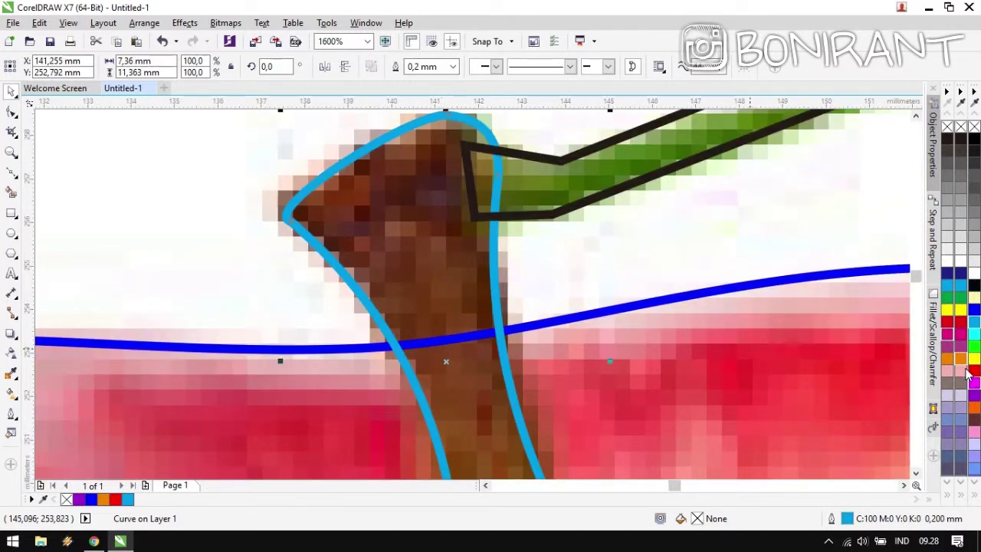
{"action": "left_click", "coordinate": [641, 181]}
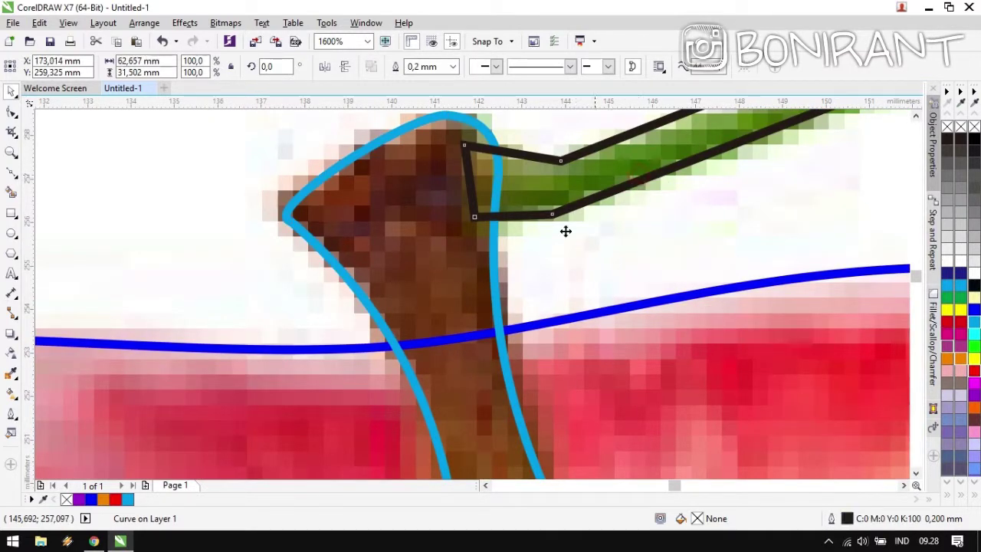
{"action": "left_click", "coordinate": [437, 319]}
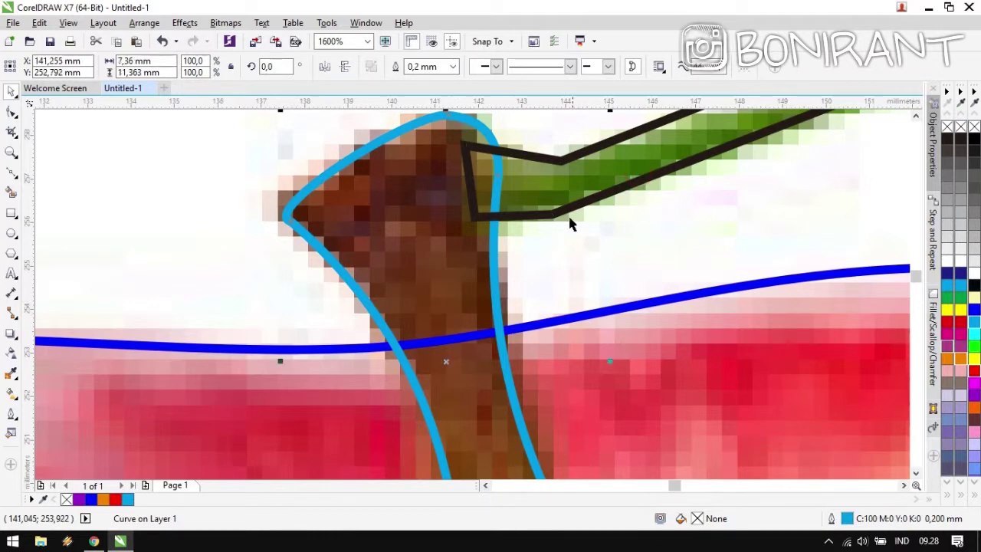
{"action": "left_click", "coordinate": [587, 197]}
Select all nodes of the leaf outline and convert its straight segments to curves.
{"action": "scroll", "coordinate": [587, 197], "scroll_direction": "down", "scroll_amount": 2}
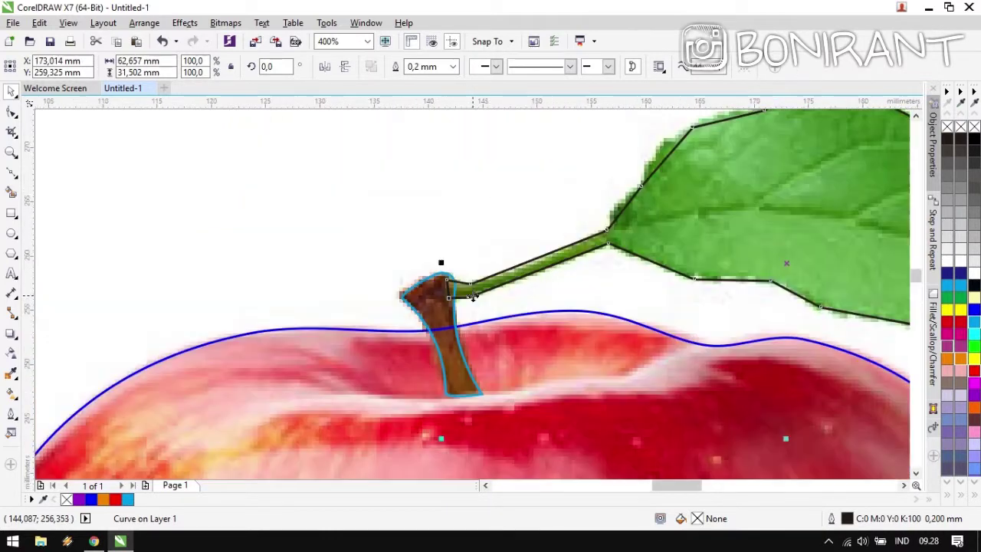
{"action": "left_click_drag", "start_coordinate": [671, 301], "coordinate": [363, 312]}
{"action": "left_click_drag", "start_coordinate": [493, 269], "coordinate": [405, 332]}
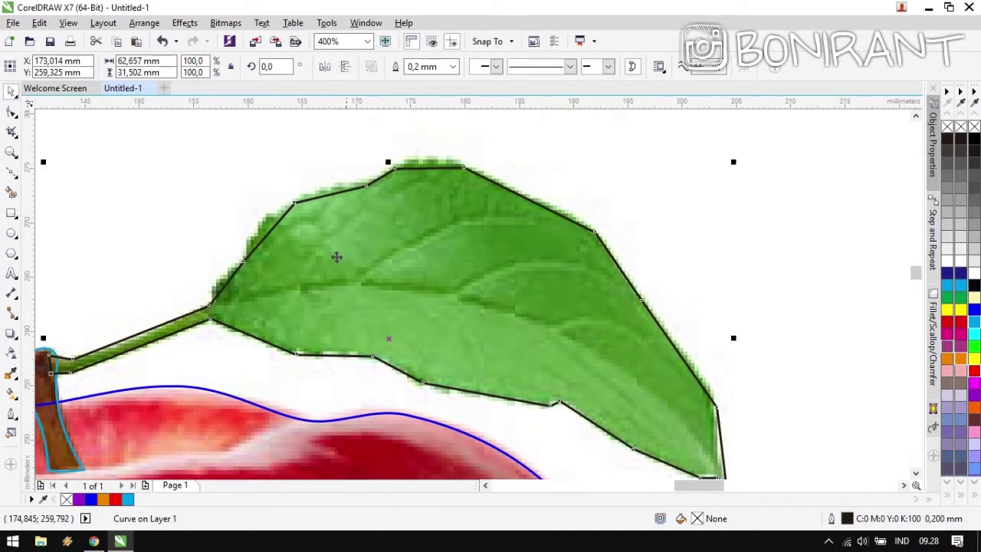
{"action": "scroll", "coordinate": [472, 295], "scroll_direction": "down", "scroll_amount": 1}
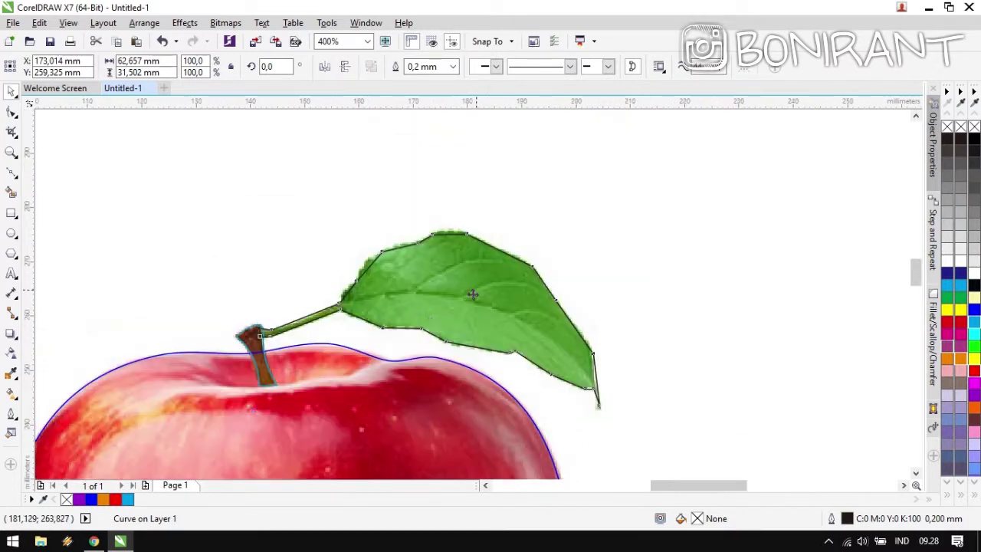
{"action": "left_click_drag", "start_coordinate": [449, 313], "coordinate": [484, 265]}
{"action": "key", "text": "F10"}
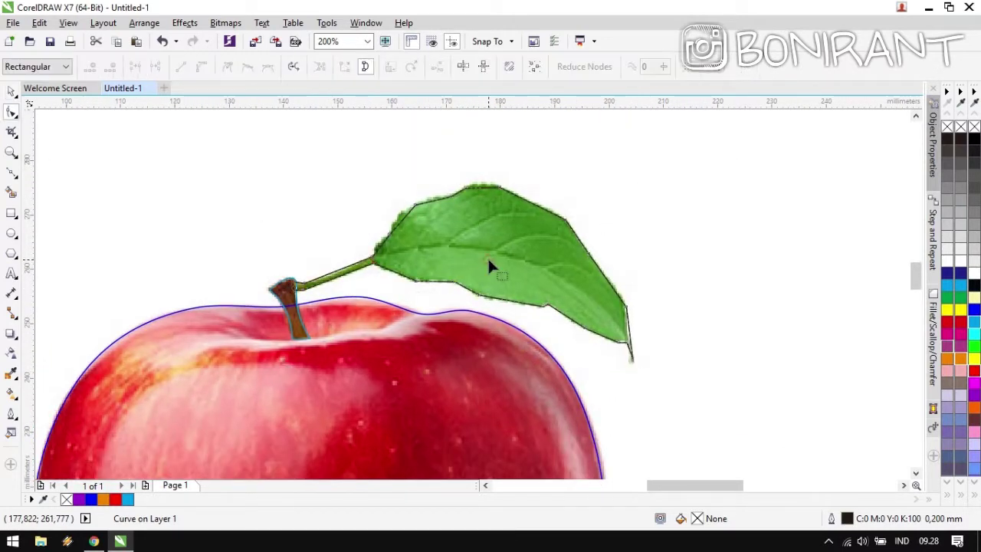
{"action": "left_click_drag", "start_coordinate": [728, 400], "coordinate": [272, 154]}
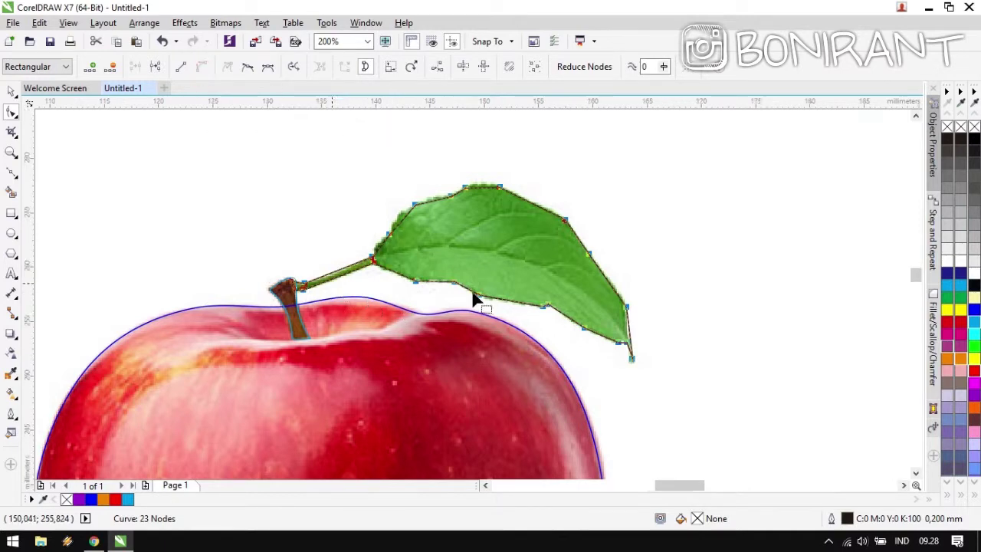
Bend the two segments along the stalk's underside slightly outward to follow the photo.
{"action": "scroll", "coordinate": [460, 302], "scroll_direction": "up", "scroll_amount": 3}
{"action": "left_click", "coordinate": [352, 288]}
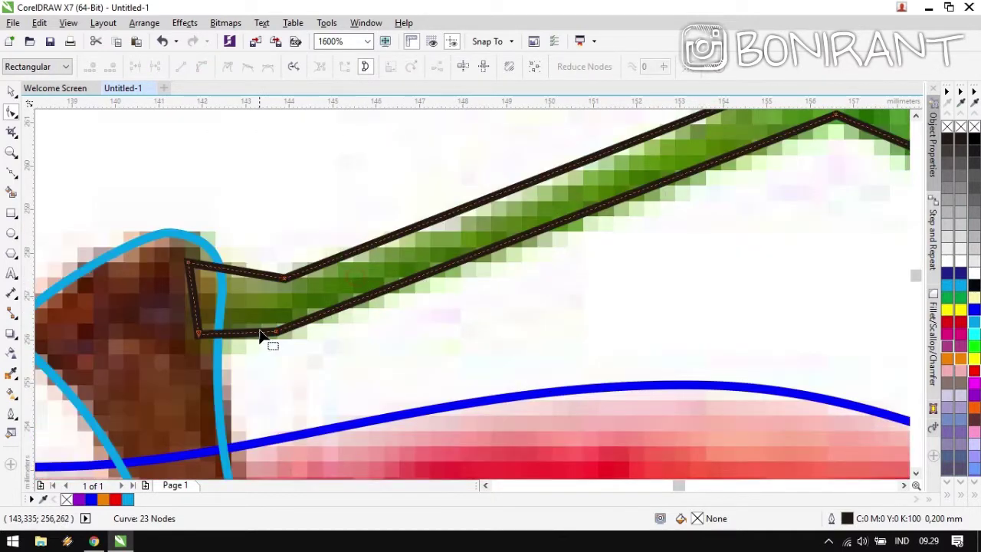
{"action": "left_click_drag", "start_coordinate": [252, 334], "coordinate": [250, 337]}
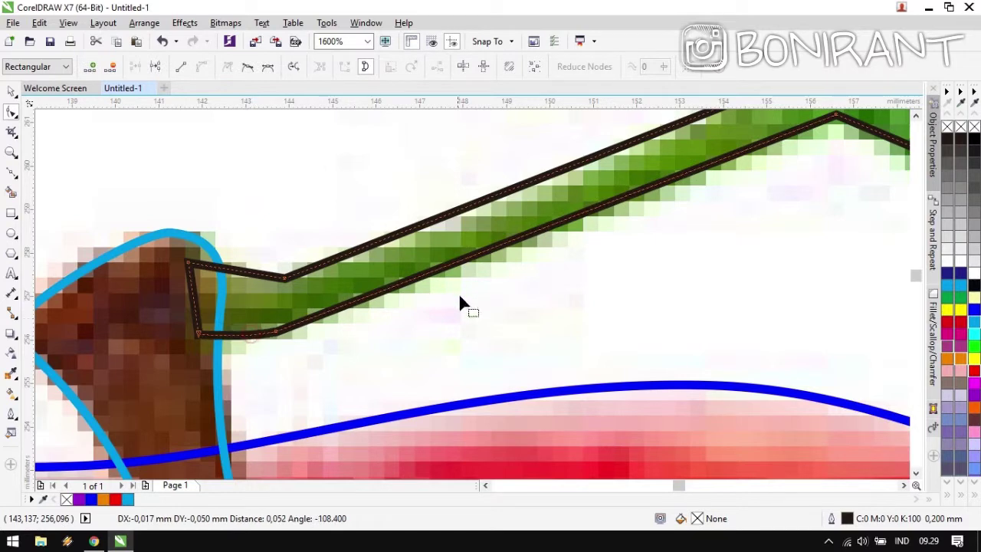
{"action": "left_click_drag", "start_coordinate": [432, 272], "coordinate": [435, 281]}
Bend the leaf's lower-edge segments from the end of the stalk to the small notch so they match the photo.
{"action": "left_click_drag", "start_coordinate": [784, 291], "coordinate": [320, 301]}
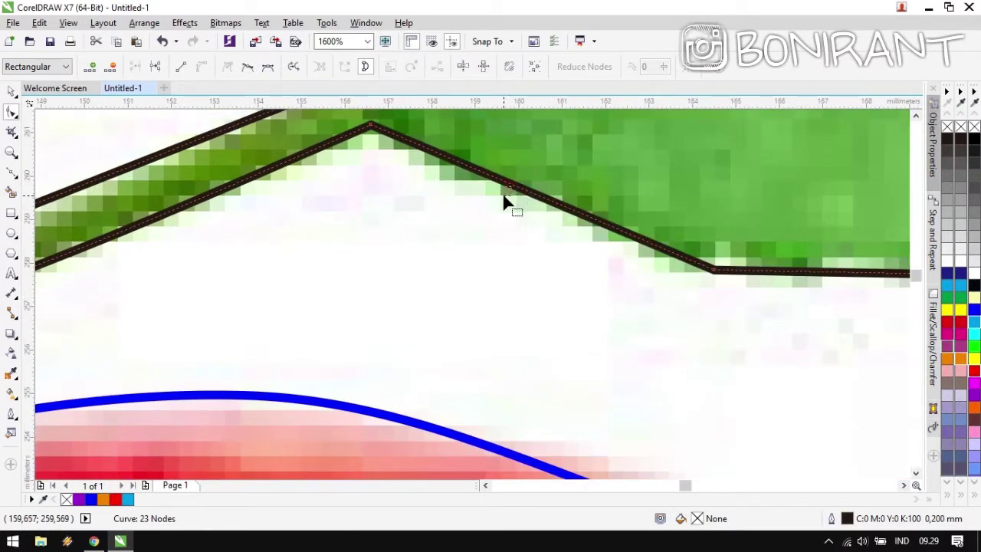
{"action": "left_click_drag", "start_coordinate": [518, 188], "coordinate": [507, 200]}
{"action": "left_click_drag", "start_coordinate": [755, 268], "coordinate": [396, 278]}
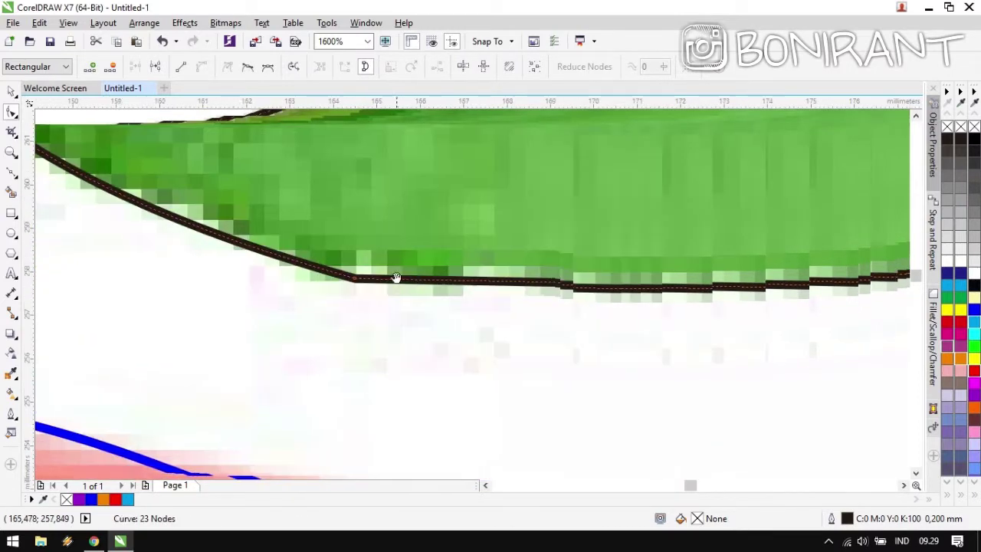
{"action": "scroll", "coordinate": [460, 276], "scroll_direction": "right", "scroll_amount": 4}
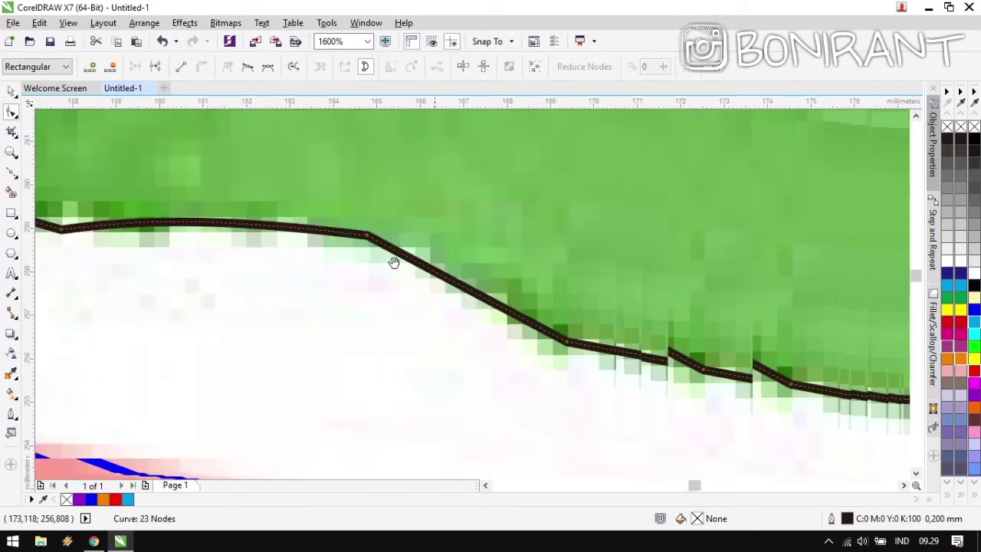
{"action": "left_click_drag", "start_coordinate": [397, 274], "coordinate": [409, 263]}
{"action": "left_click_drag", "start_coordinate": [684, 315], "coordinate": [358, 245]}
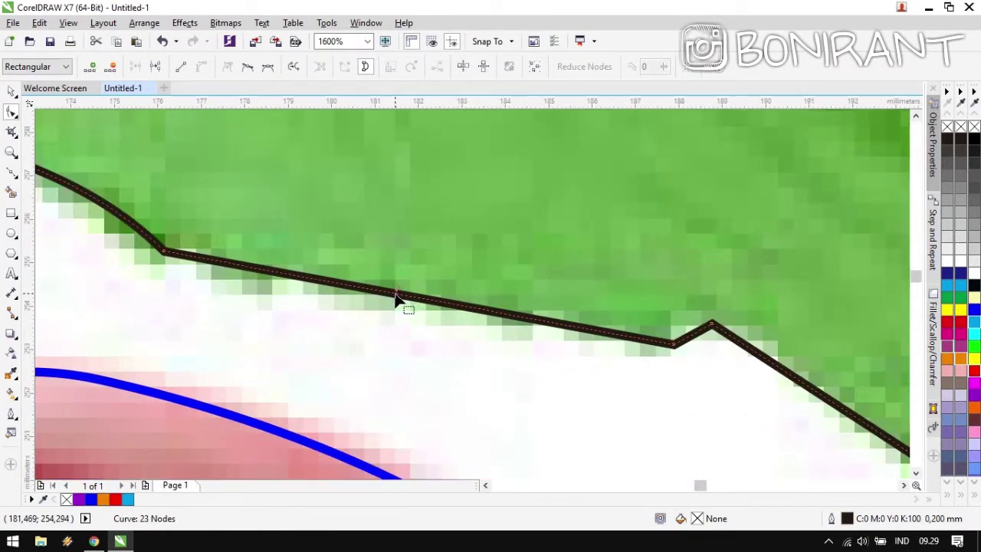
{"action": "left_click_drag", "start_coordinate": [395, 295], "coordinate": [392, 304]}
Curve the small notch in the leaf's lower edge and the two segments between it and the thin tip's base.
{"action": "left_click_drag", "start_coordinate": [708, 325], "coordinate": [392, 285]}
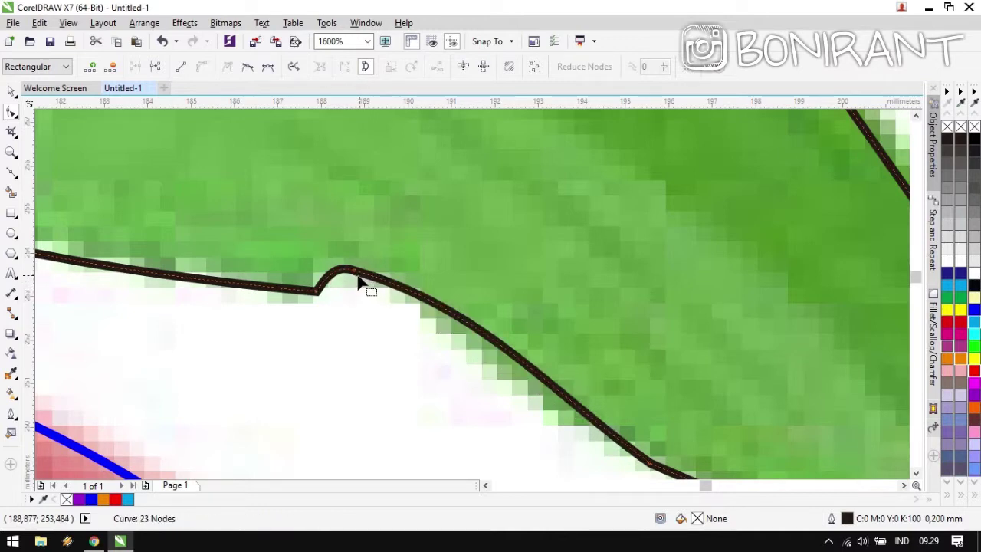
{"action": "left_click", "coordinate": [357, 278]}
{"action": "left_click_drag", "start_coordinate": [335, 267], "coordinate": [334, 275]}
{"action": "left_click_drag", "start_coordinate": [490, 293], "coordinate": [119, 151]}
{"action": "left_click_drag", "start_coordinate": [306, 305], "coordinate": [392, 246]}
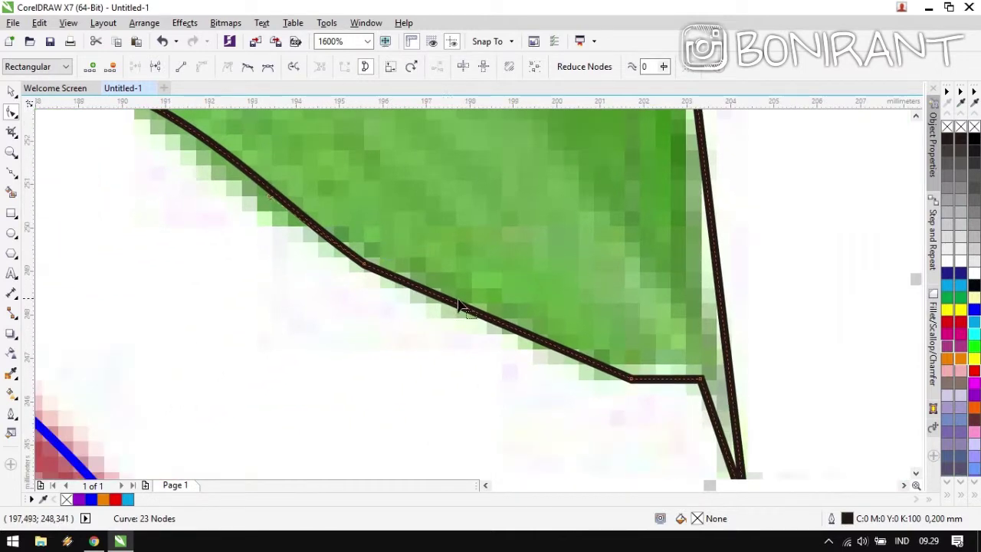
{"action": "left_click_drag", "start_coordinate": [455, 303], "coordinate": [453, 310]}
Bend the short segment at the thin tip's base and the tip's inner side to follow the photo.
{"action": "left_click_drag", "start_coordinate": [649, 283], "coordinate": [412, 224]}
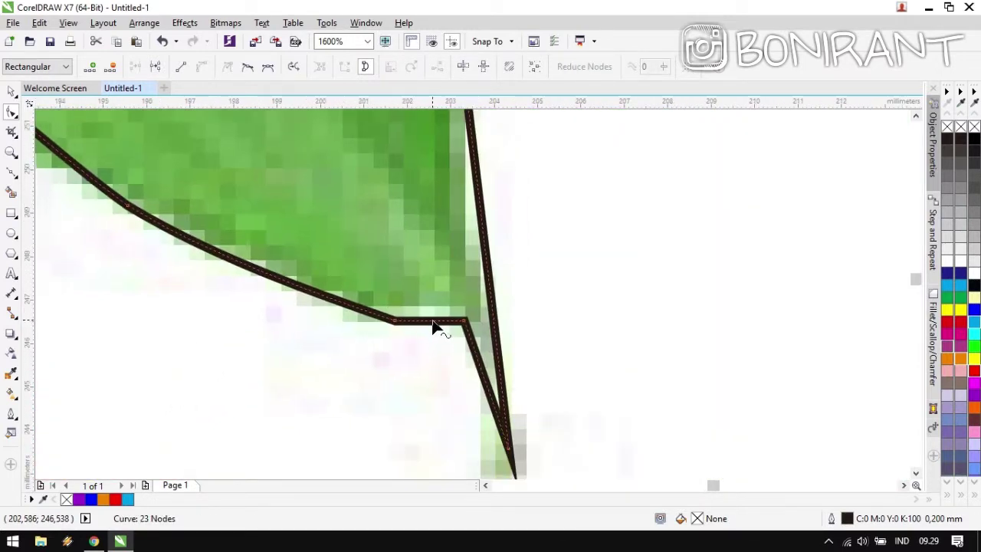
{"action": "left_click_drag", "start_coordinate": [435, 324], "coordinate": [433, 319]}
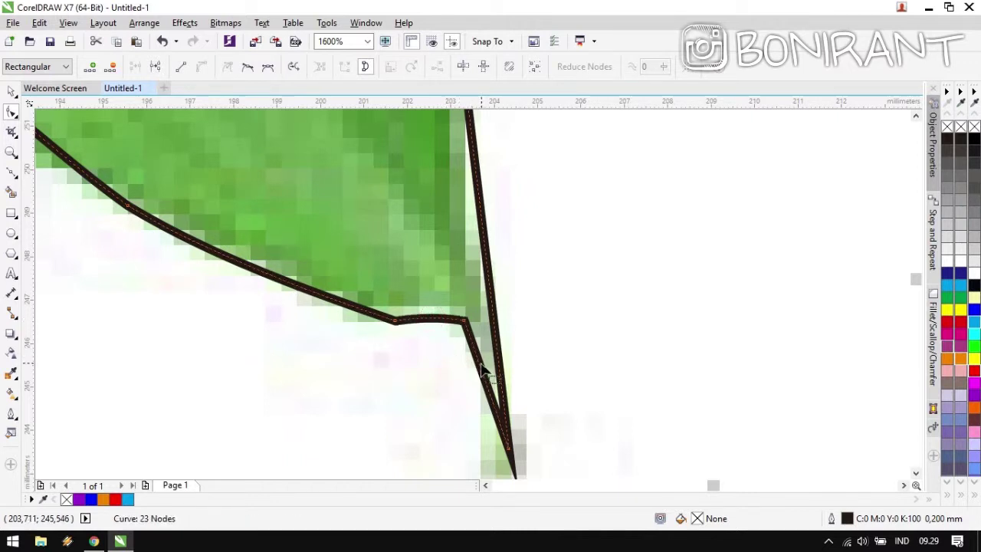
{"action": "left_click_drag", "start_coordinate": [477, 364], "coordinate": [484, 360]}
Shape the outer side of the leaf's thin tip into a smooth curve using its control handles.
{"action": "left_click_drag", "start_coordinate": [492, 218], "coordinate": [515, 348]}
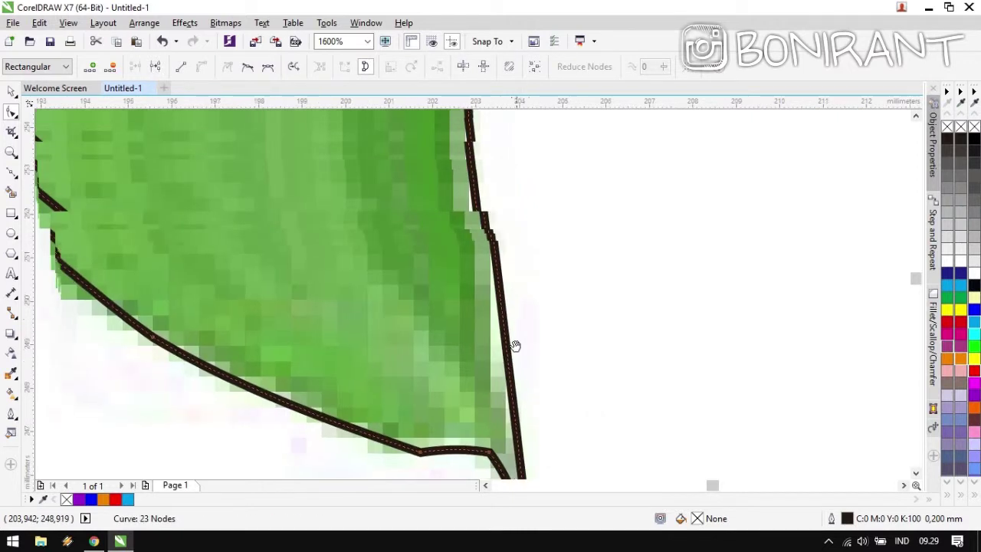
{"action": "scroll", "coordinate": [509, 352], "scroll_direction": "down", "scroll_amount": 3}
{"action": "scroll", "coordinate": [504, 337], "scroll_direction": "right", "scroll_amount": 1}
{"action": "left_click_drag", "start_coordinate": [413, 431], "coordinate": [414, 431]}
{"action": "left_click_drag", "start_coordinate": [475, 243], "coordinate": [406, 322]}
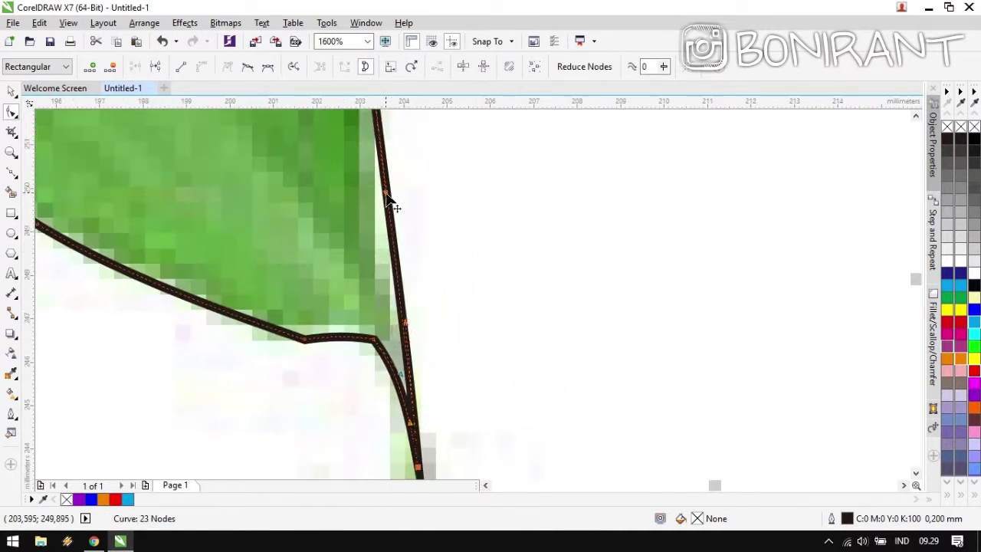
{"action": "left_click_drag", "start_coordinate": [389, 200], "coordinate": [420, 285]}
{"action": "scroll", "coordinate": [407, 347], "scroll_direction": "down", "scroll_amount": 1}
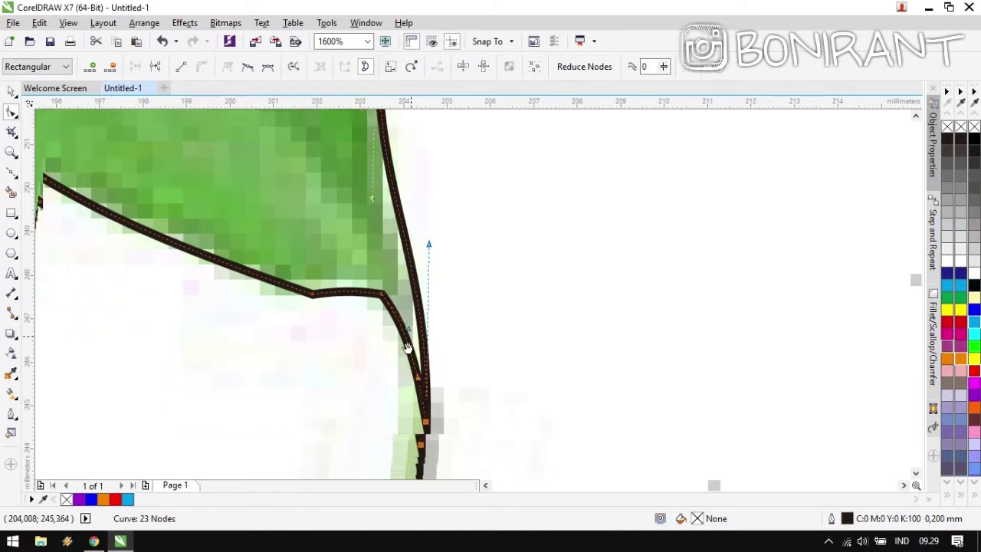
{"action": "left_click_drag", "start_coordinate": [407, 348], "coordinate": [412, 332]}
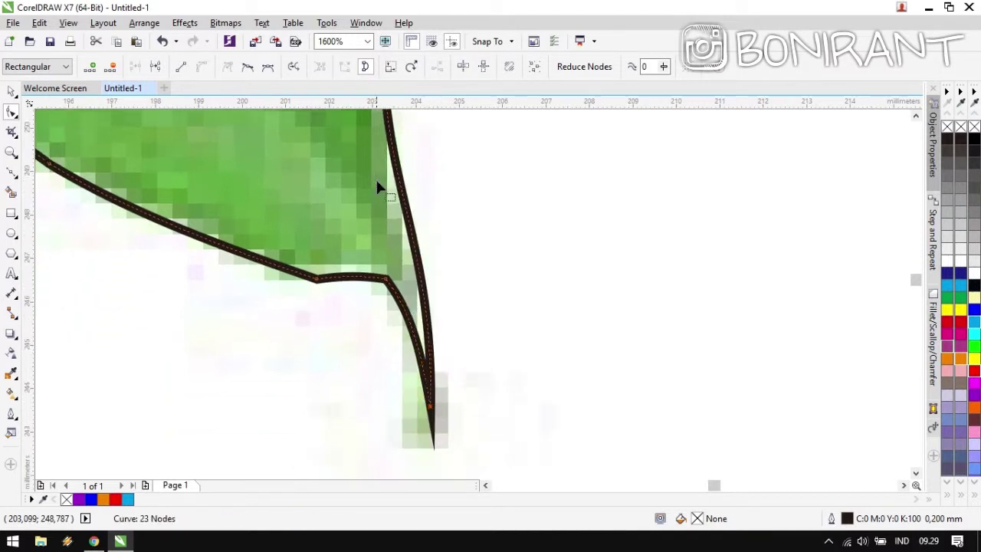
Refine the outer tip segment by adjusting the curve handle of its upper node along the leaf edge.
{"action": "left_click", "coordinate": [468, 207]}
{"action": "left_click_drag", "start_coordinate": [437, 396], "coordinate": [428, 418]}
{"action": "left_click_drag", "start_coordinate": [376, 463], "coordinate": [377, 466]}
{"action": "scroll", "coordinate": [422, 317], "scroll_direction": "down", "scroll_amount": 2}
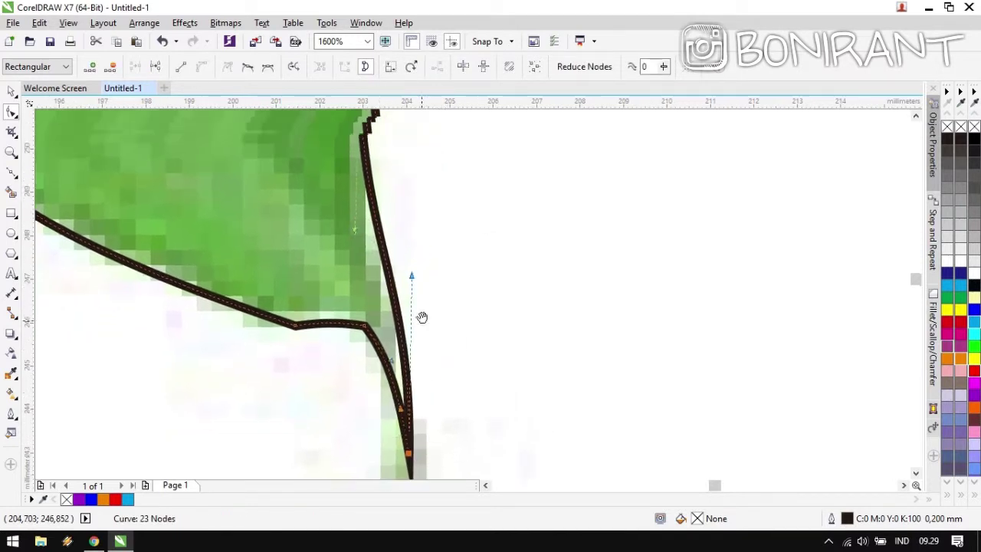
{"action": "scroll", "coordinate": [446, 248], "scroll_direction": "up", "scroll_amount": 2}
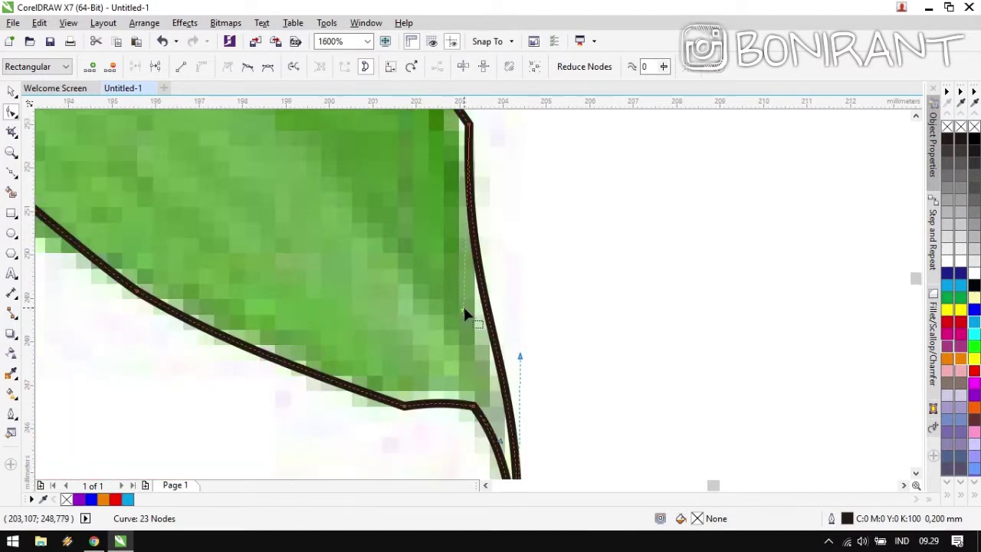
{"action": "left_click_drag", "start_coordinate": [462, 314], "coordinate": [456, 349]}
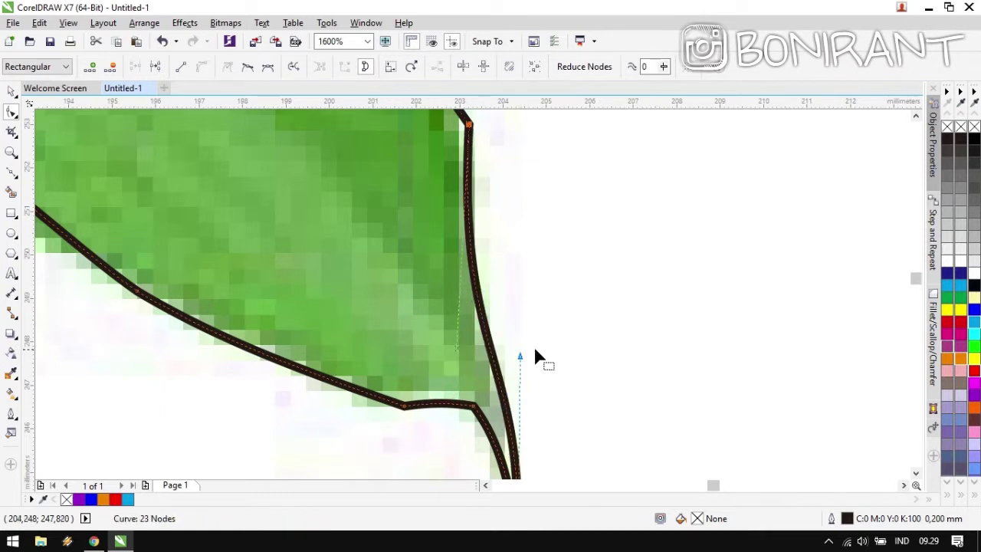
{"action": "left_click_drag", "start_coordinate": [517, 405], "coordinate": [486, 335]}
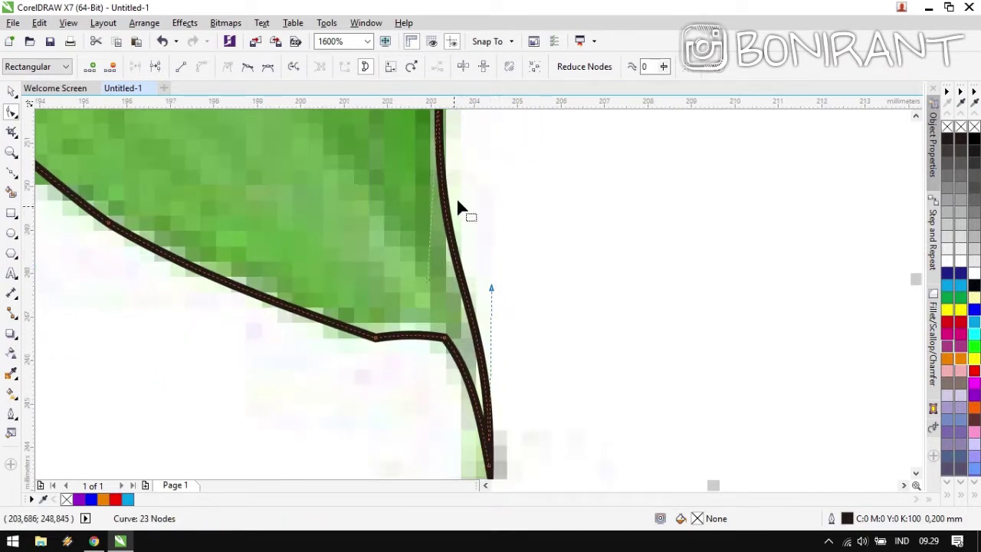
{"action": "left_click_drag", "start_coordinate": [531, 248], "coordinate": [519, 225]}
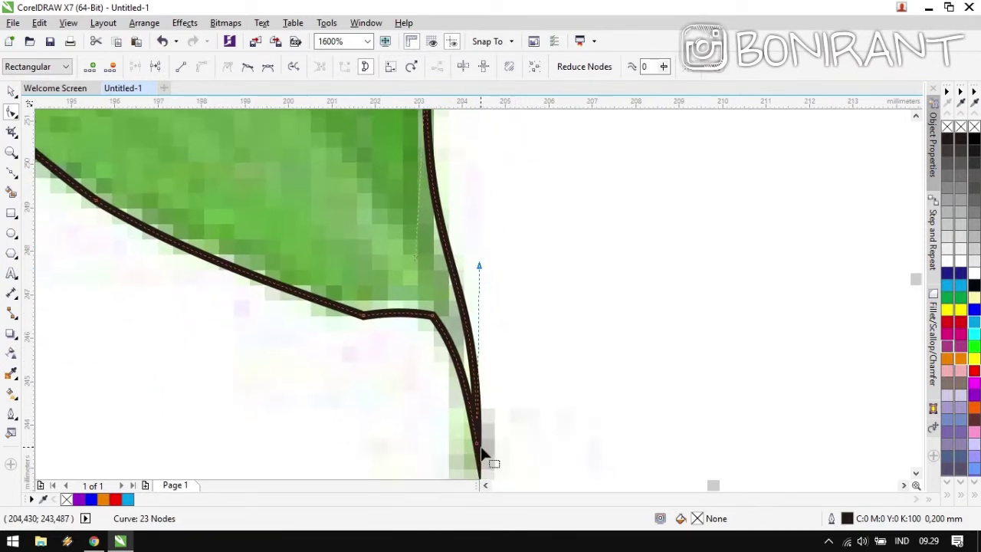
{"action": "scroll", "coordinate": [432, 165], "scroll_direction": "up", "scroll_amount": 2}
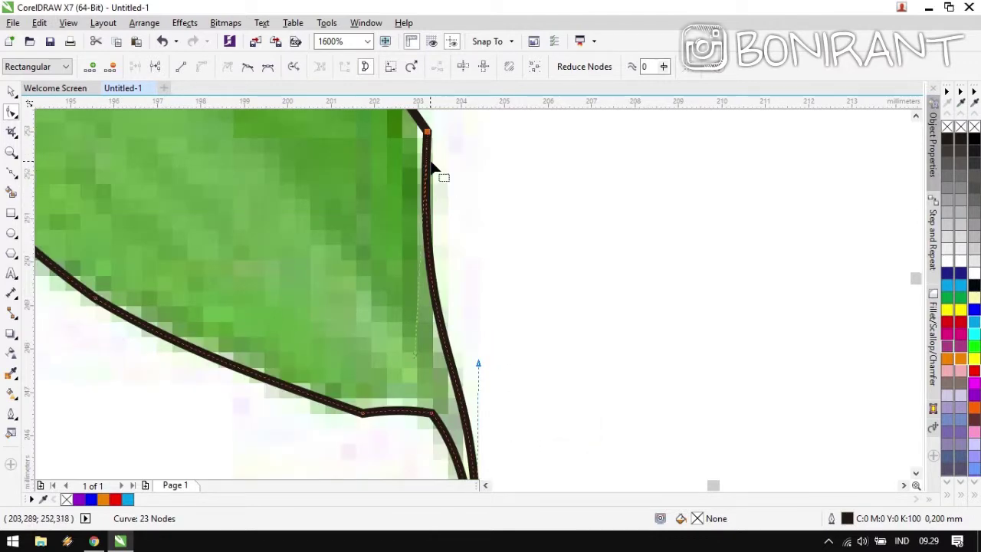
Bend the two outer-edge segments above the thin tip outward to match the leaf's rounded side.
{"action": "left_click_drag", "start_coordinate": [449, 223], "coordinate": [472, 388]}
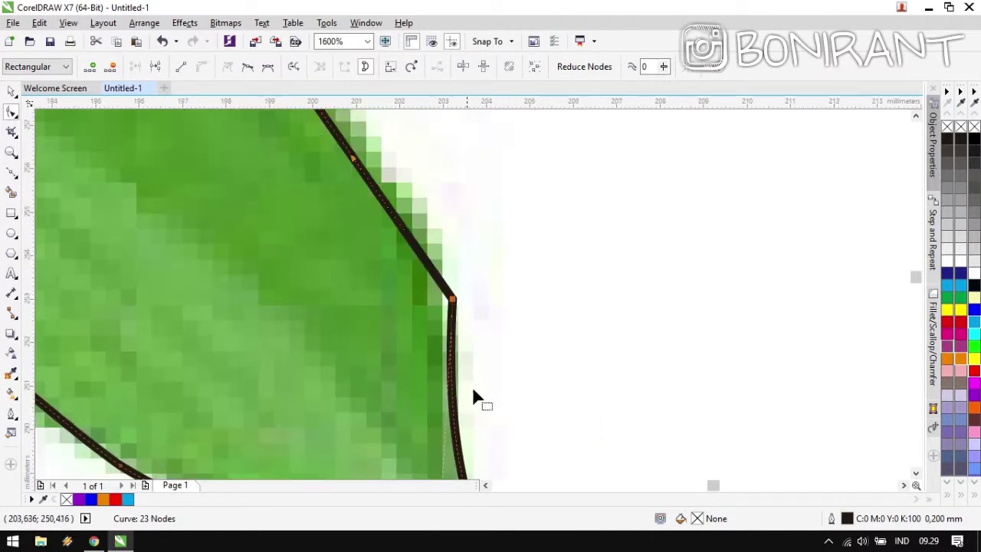
{"action": "left_click_drag", "start_coordinate": [373, 182], "coordinate": [447, 350]}
{"action": "scroll", "coordinate": [469, 286], "scroll_direction": "down", "scroll_amount": 1}
{"action": "left_click_drag", "start_coordinate": [422, 268], "coordinate": [530, 370]}
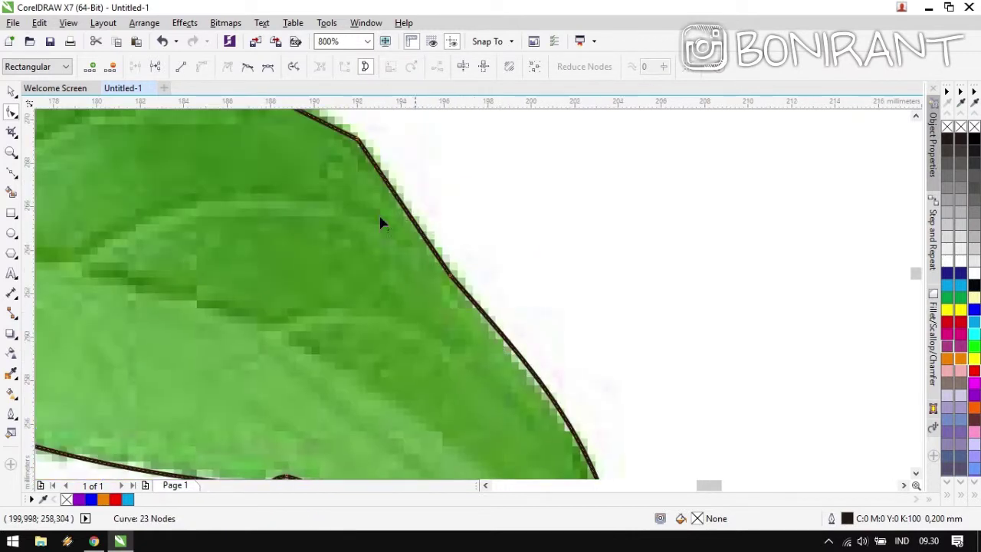
{"action": "left_click_drag", "start_coordinate": [396, 197], "coordinate": [529, 305]}
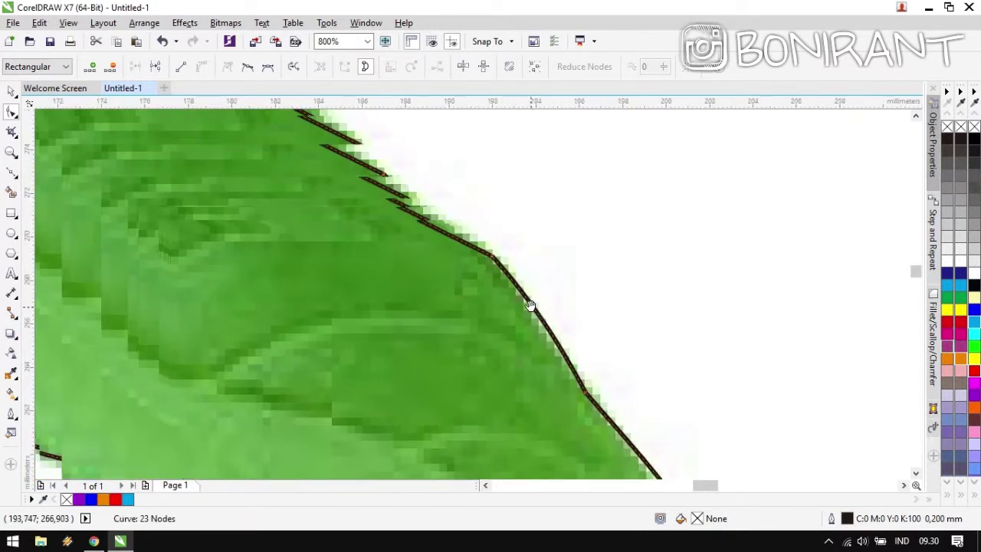
Bend the long upper outer-edge segment and the flat crest segment upward to the leaf's border.
{"action": "left_click_drag", "start_coordinate": [412, 218], "coordinate": [411, 207]}
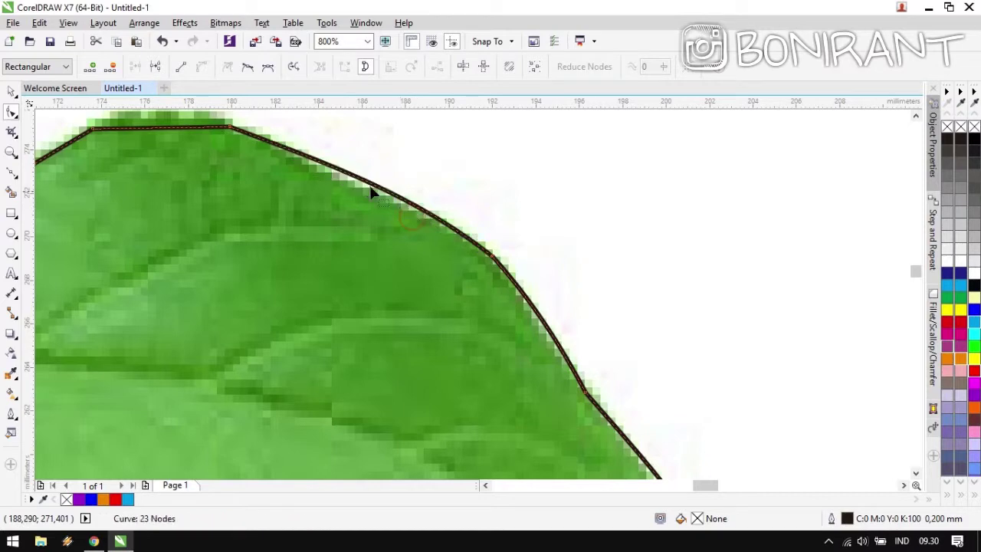
{"action": "left_click_drag", "start_coordinate": [334, 175], "coordinate": [510, 232]}
{"action": "left_click_drag", "start_coordinate": [332, 188], "coordinate": [332, 176]}
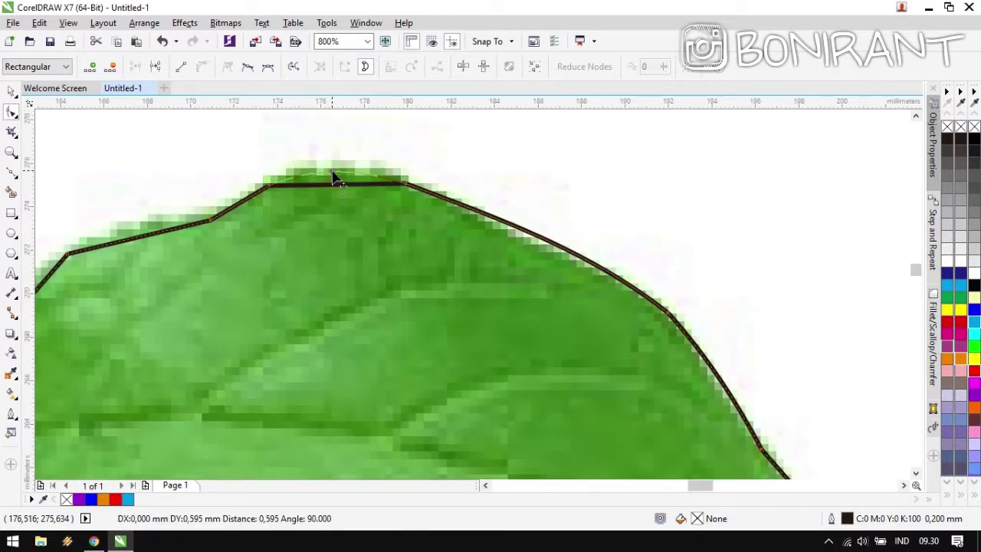
Bend the three outline segments between the leaf's crest and the stalk joint outward to the leaf's border.
{"action": "scroll", "coordinate": [333, 184], "scroll_direction": "left", "scroll_amount": 2}
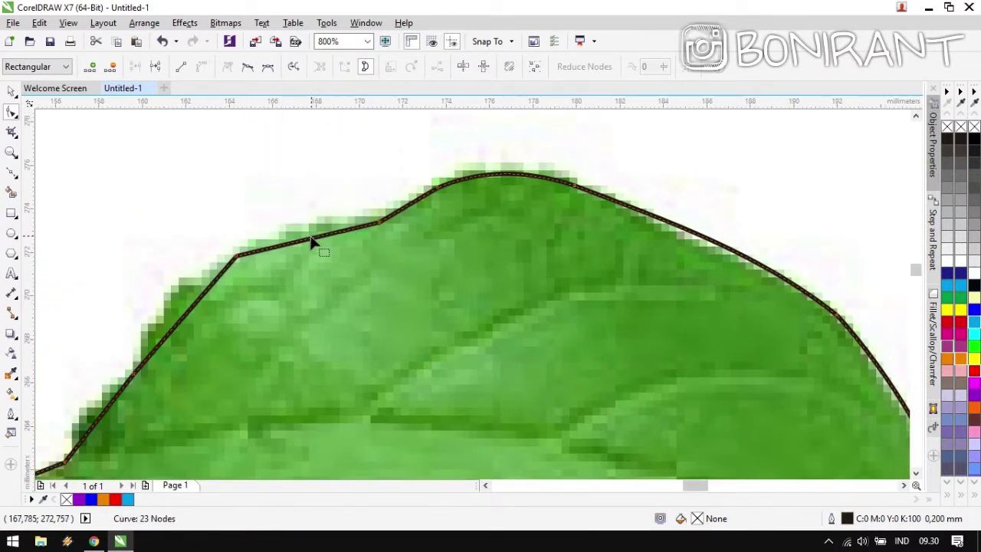
{"action": "left_click_drag", "start_coordinate": [310, 247], "coordinate": [311, 233]}
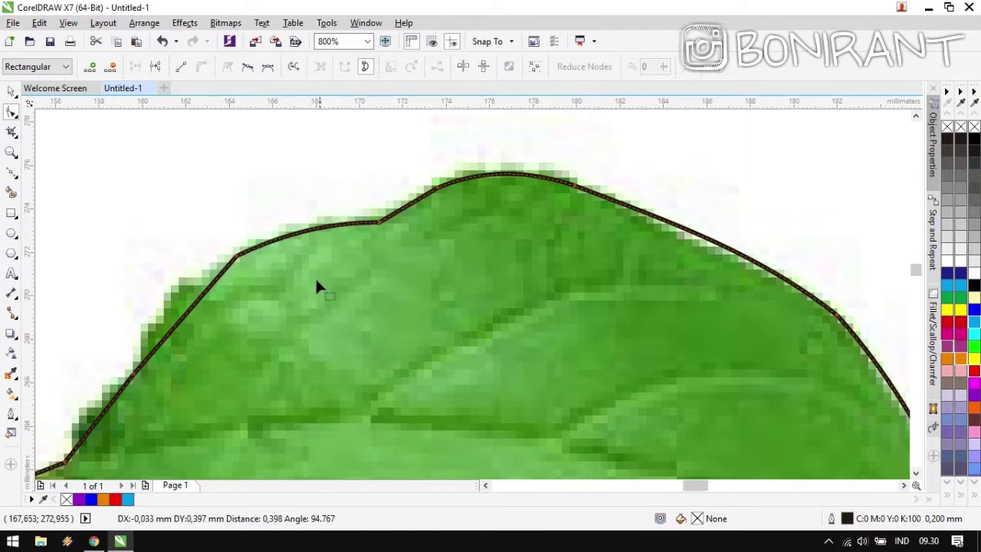
{"action": "scroll", "coordinate": [534, 260], "scroll_direction": "left", "scroll_amount": 3}
{"action": "scroll", "coordinate": [534, 261], "scroll_direction": "down", "scroll_amount": 1}
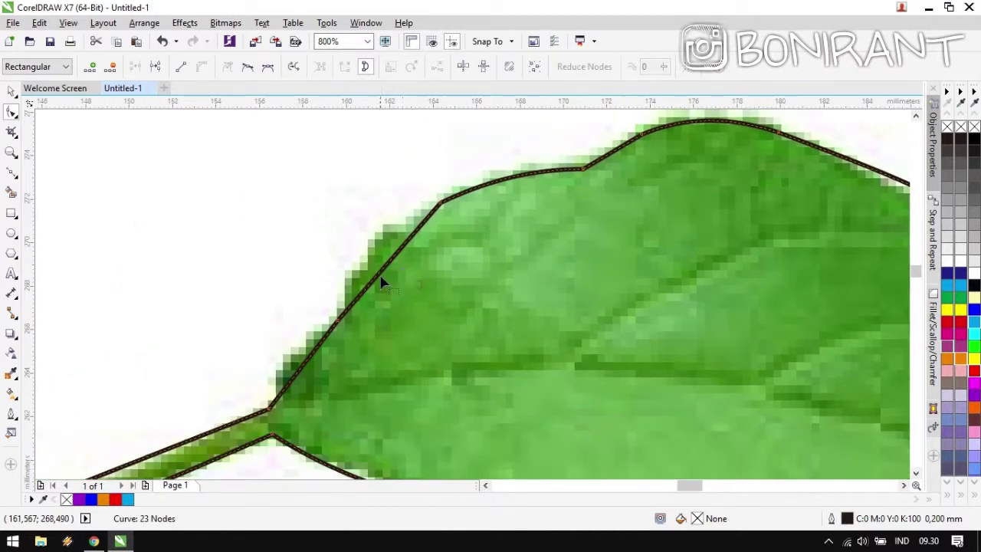
{"action": "left_click_drag", "start_coordinate": [381, 276], "coordinate": [372, 252]}
{"action": "scroll", "coordinate": [393, 273], "scroll_direction": "up", "scroll_amount": 2}
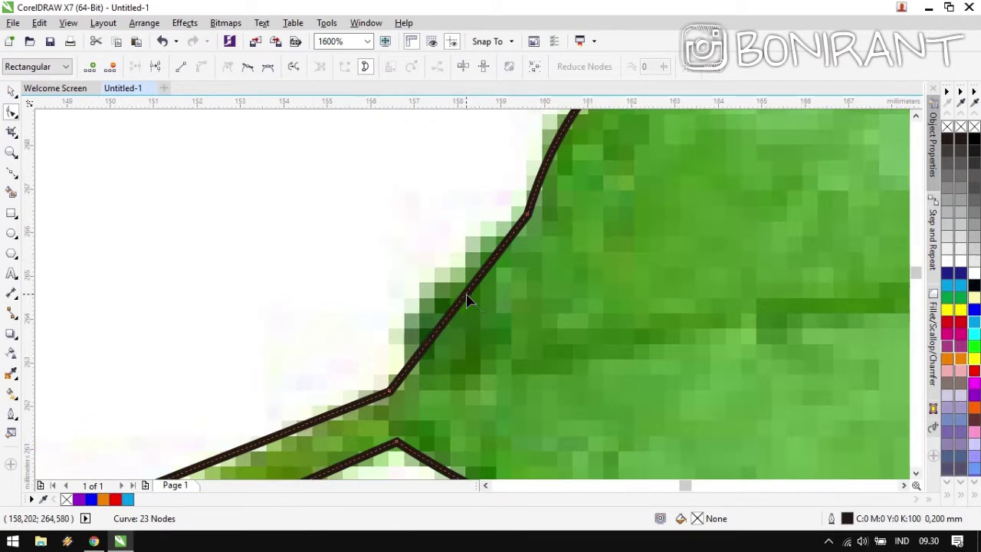
{"action": "left_click_drag", "start_coordinate": [468, 300], "coordinate": [429, 333]}
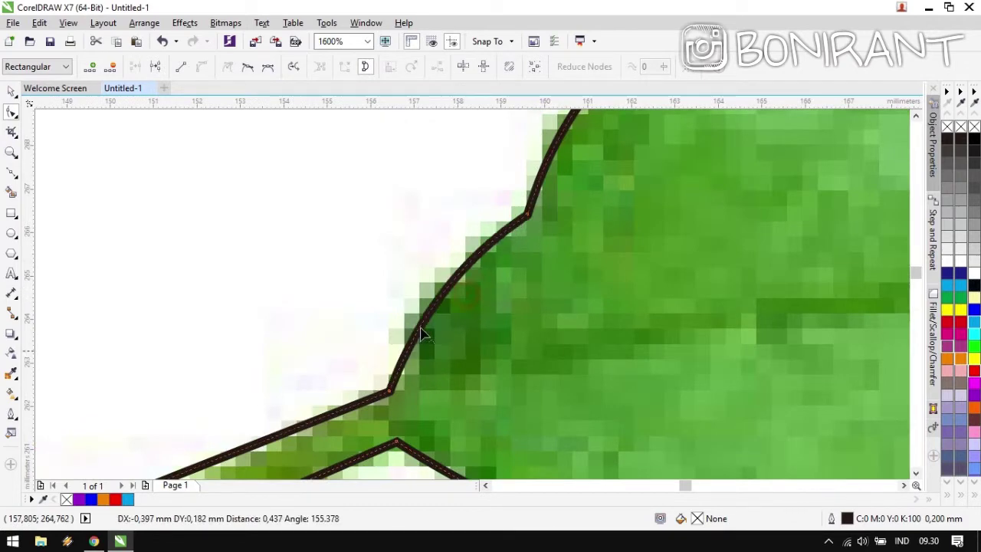
Curve the stalk's upper edge and its short end segment beside the brown stem to match the photo.
{"action": "scroll", "coordinate": [377, 394], "scroll_direction": "left", "scroll_amount": 3}
{"action": "scroll", "coordinate": [376, 394], "scroll_direction": "down", "scroll_amount": 3}
{"action": "left_click_drag", "start_coordinate": [383, 288], "coordinate": [383, 299]}
{"action": "scroll", "coordinate": [286, 324], "scroll_direction": "left", "scroll_amount": 3}
{"action": "scroll", "coordinate": [287, 324], "scroll_direction": "down", "scroll_amount": 1}
{"action": "scroll", "coordinate": [444, 325], "scroll_direction": "down", "scroll_amount": 1}
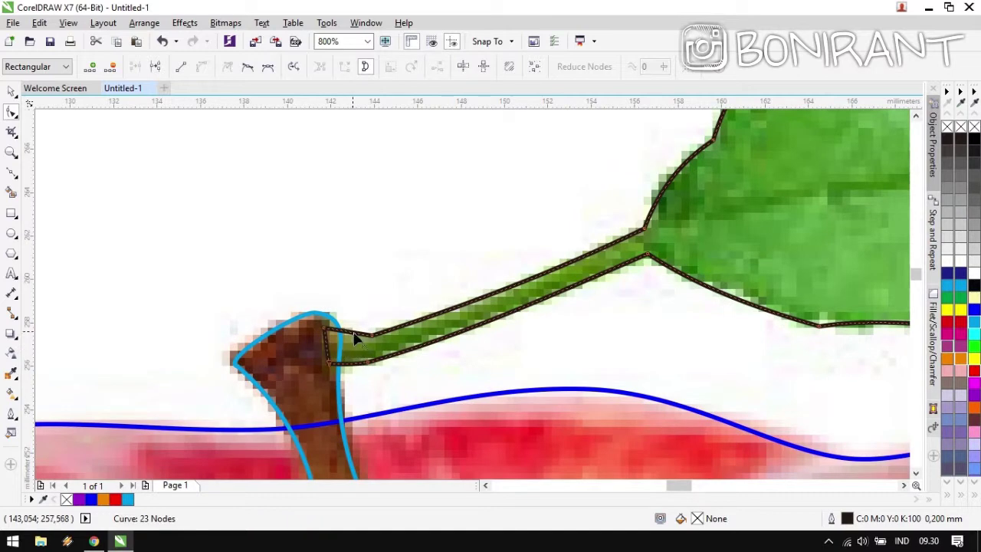
{"action": "left_click_drag", "start_coordinate": [349, 331], "coordinate": [348, 335]}
Examine the whole leaf and stalk outline against the photo, from the brown stem to the leaf's thin tip.
{"action": "scroll", "coordinate": [503, 349], "scroll_direction": "down", "scroll_amount": 1}
{"action": "left_click_drag", "start_coordinate": [503, 350], "coordinate": [435, 186]}
{"action": "scroll", "coordinate": [437, 196], "scroll_direction": "up", "scroll_amount": 2}
{"action": "scroll", "coordinate": [436, 197], "scroll_direction": "right", "scroll_amount": 1}
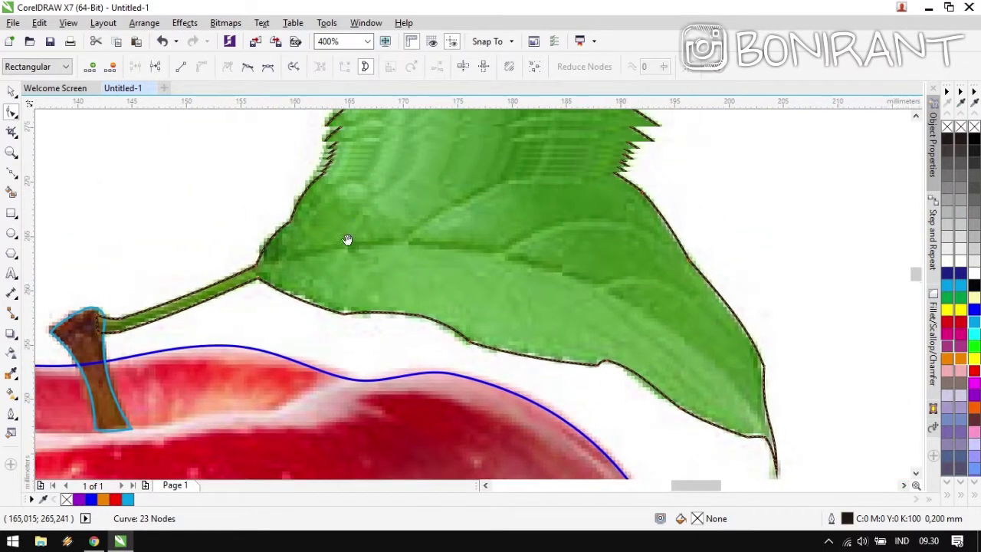
{"action": "scroll", "coordinate": [401, 271], "scroll_direction": "up", "scroll_amount": 1}
{"action": "scroll", "coordinate": [370, 276], "scroll_direction": "right", "scroll_amount": 3}
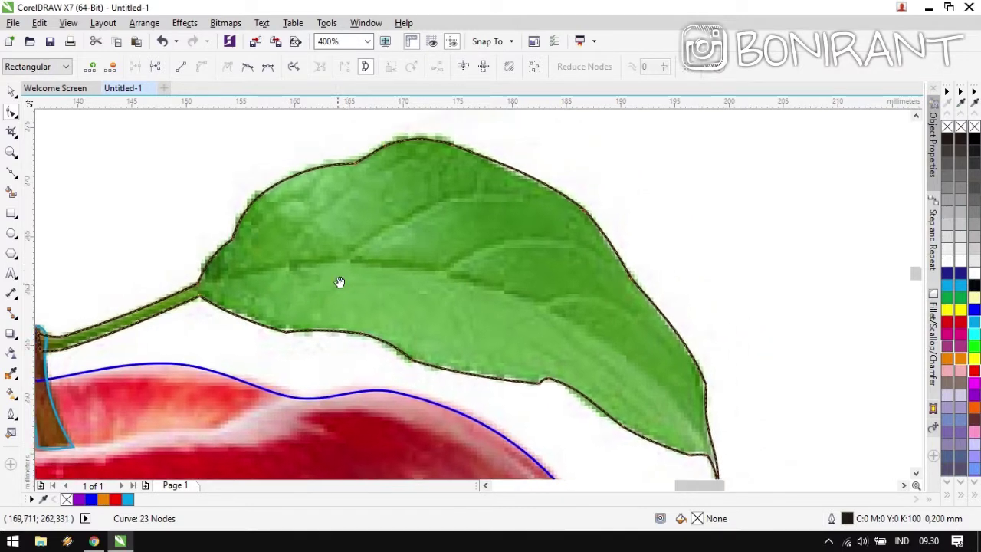
{"action": "scroll", "coordinate": [217, 235], "scroll_direction": "down", "scroll_amount": 2}
{"action": "scroll", "coordinate": [370, 242], "scroll_direction": "left", "scroll_amount": 10}
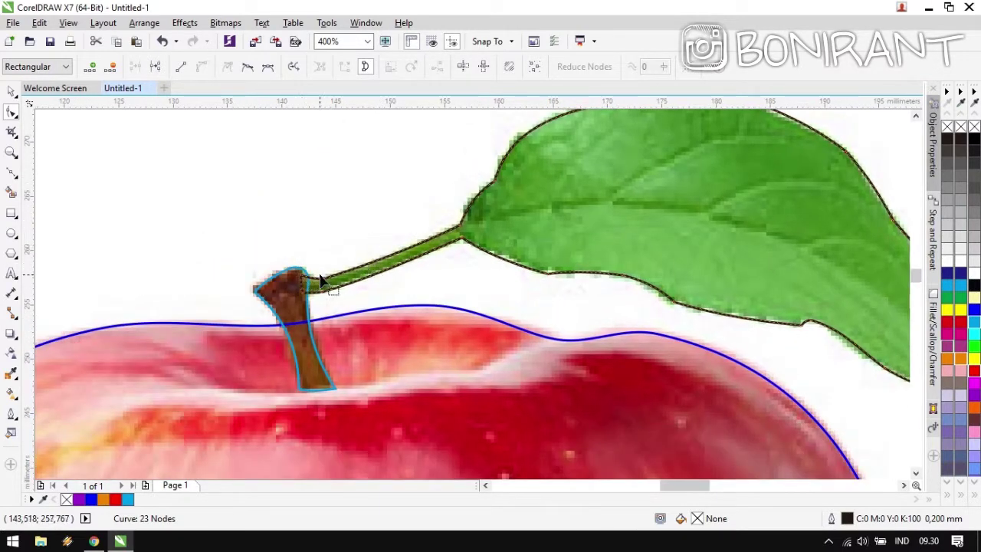
{"action": "scroll", "coordinate": [420, 265], "scroll_direction": "up", "scroll_amount": 2}
{"action": "scroll", "coordinate": [252, 324], "scroll_direction": "right", "scroll_amount": 11}
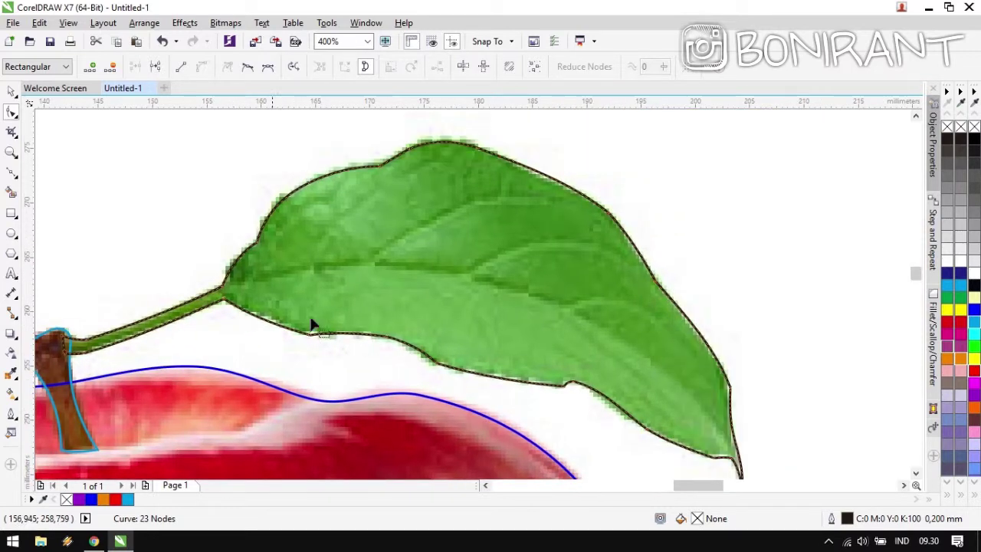
{"action": "scroll", "coordinate": [313, 324], "scroll_direction": "right", "scroll_amount": 5}
{"action": "scroll", "coordinate": [405, 284], "scroll_direction": "down", "scroll_amount": 2}
{"action": "scroll", "coordinate": [405, 284], "scroll_direction": "right", "scroll_amount": 3}
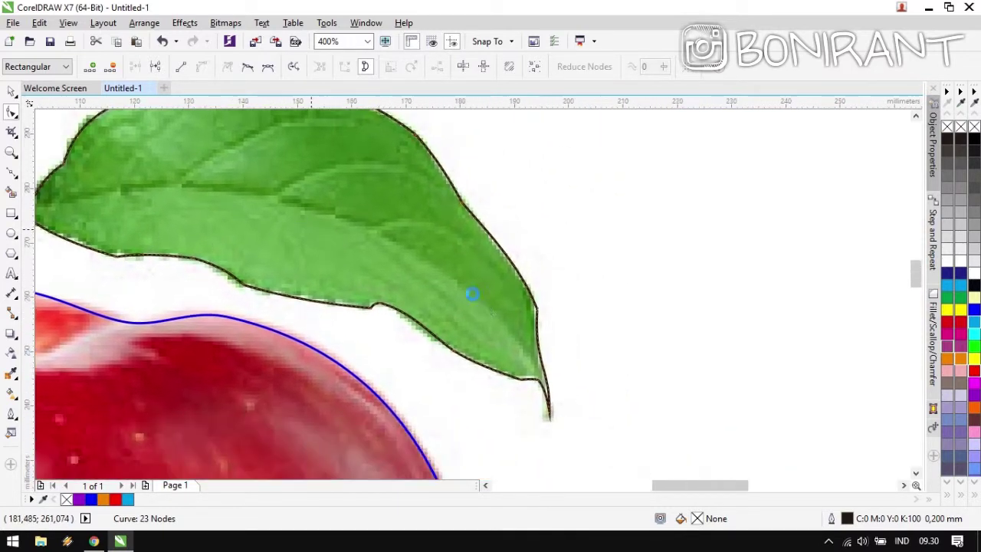
{"action": "scroll", "coordinate": [527, 315], "scroll_direction": "down", "scroll_amount": 2}
Select all nodes of the leaf and stalk outline and convert them to smooth nodes.
{"action": "left_click_drag", "start_coordinate": [534, 325], "coordinate": [411, 198]}
{"action": "scroll", "coordinate": [439, 283], "scroll_direction": "up", "scroll_amount": 2}
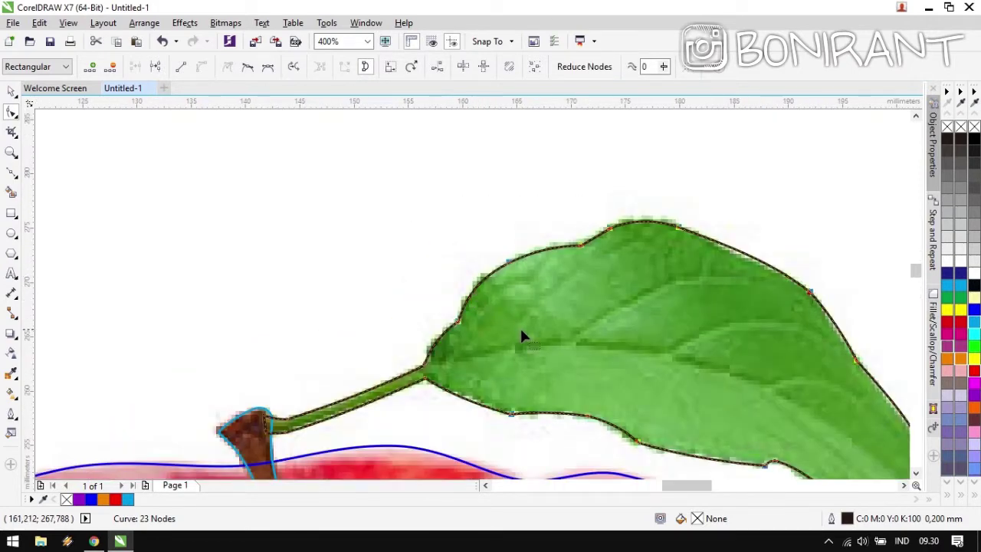
{"action": "left_click_drag", "start_coordinate": [520, 331], "coordinate": [467, 258]}
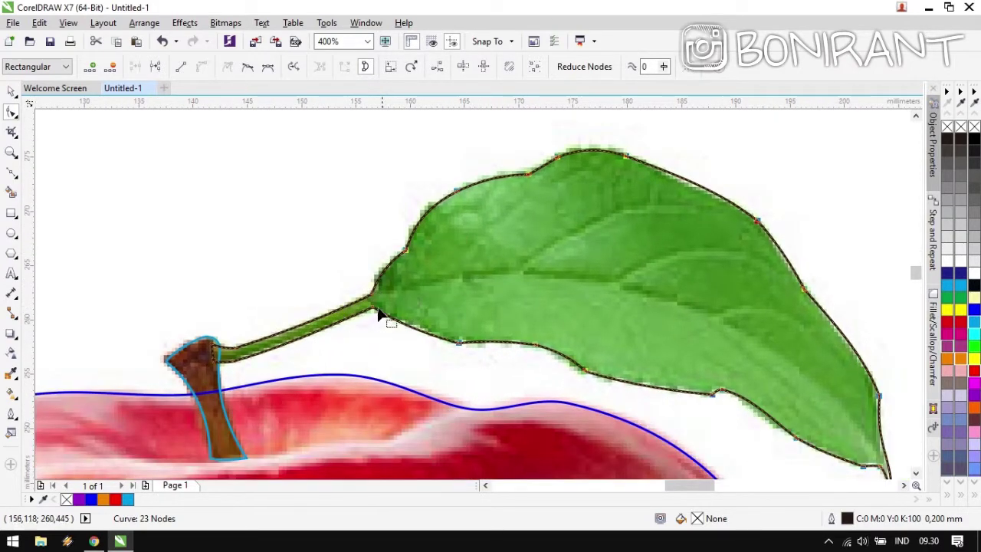
{"action": "scroll", "coordinate": [471, 291], "scroll_direction": "up", "scroll_amount": 4}
{"action": "scroll", "coordinate": [471, 290], "scroll_direction": "down", "scroll_amount": 2}
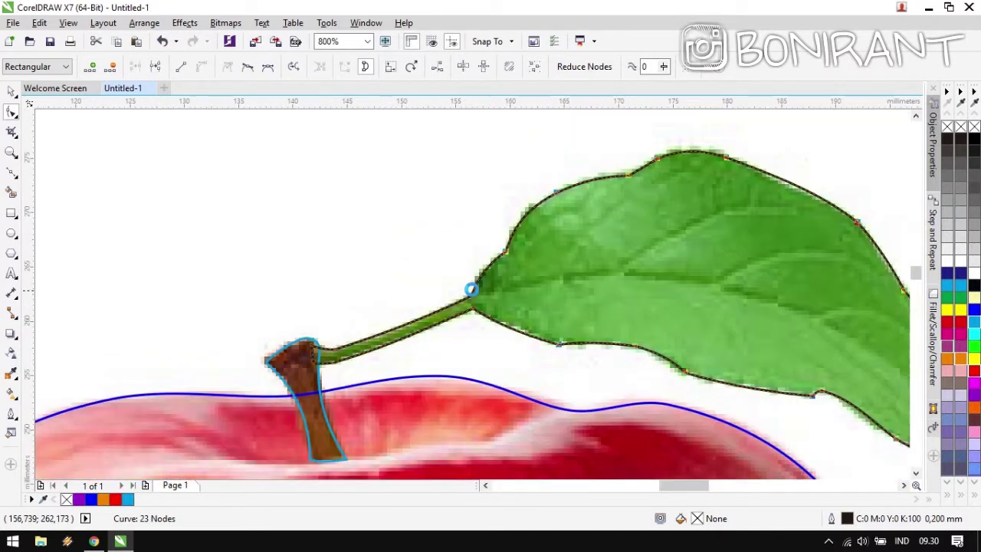
{"action": "scroll", "coordinate": [471, 289], "scroll_direction": "down", "scroll_amount": 2}
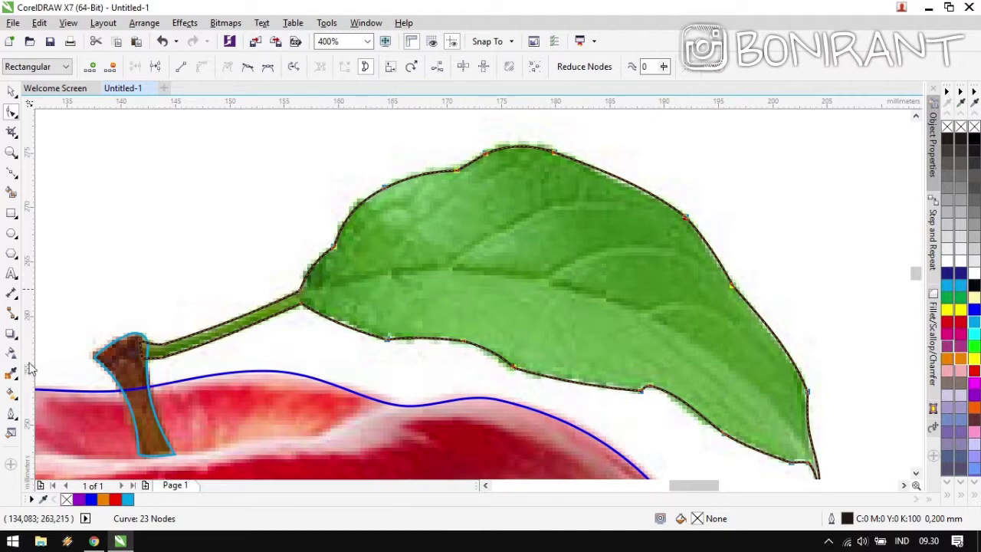
{"action": "left_click", "coordinate": [249, 70]}
{"action": "scroll", "coordinate": [471, 295], "scroll_direction": "down", "scroll_amount": 3}
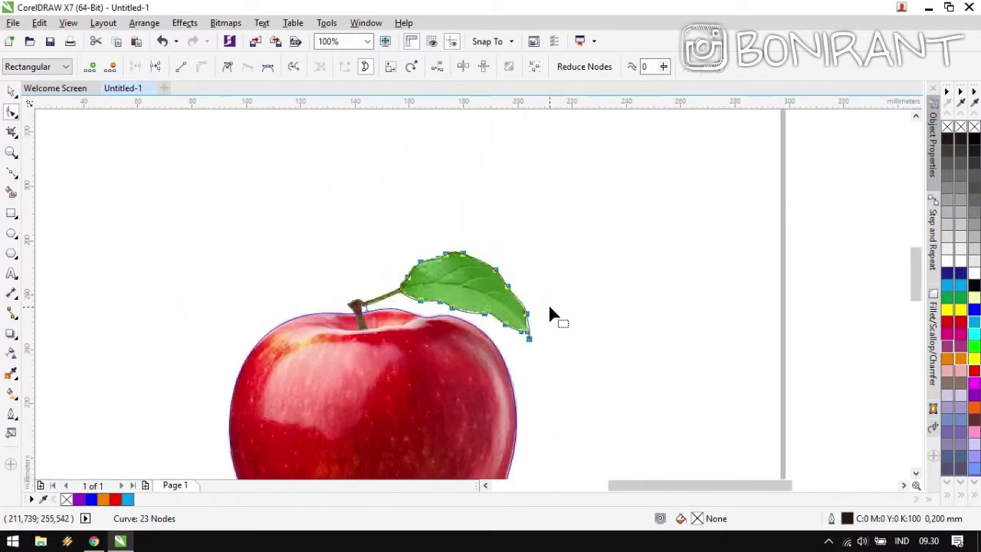
Place a copy of the traced apple, stem and leaf outlines in the empty area left of the page.
{"action": "key", "text": "space"}
{"action": "left_click", "coordinate": [779, 301]}
{"action": "scroll", "coordinate": [569, 312], "scroll_direction": "down", "scroll_amount": 1}
{"action": "left_click_drag", "start_coordinate": [395, 320], "coordinate": [513, 278]}
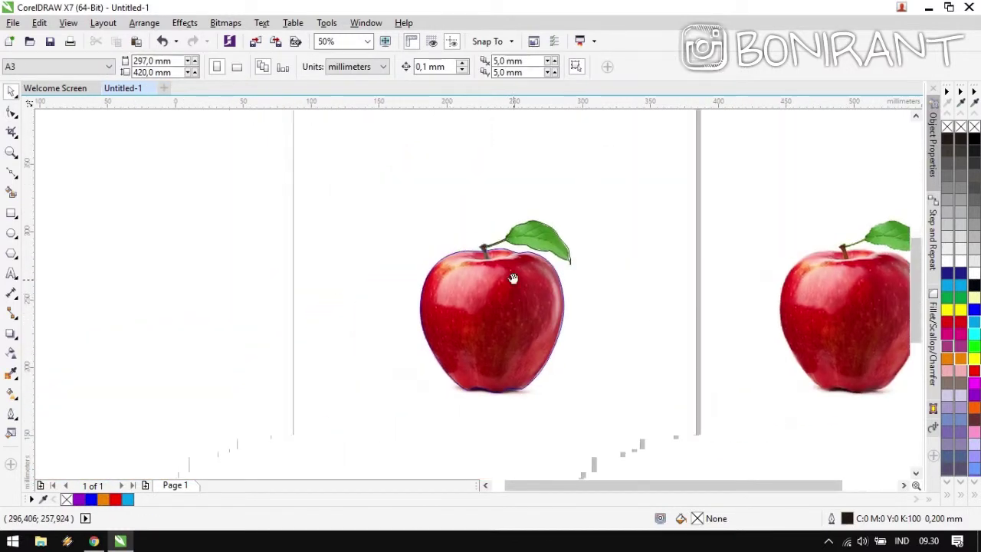
{"action": "left_click_drag", "start_coordinate": [278, 202], "coordinate": [637, 427]}
{"action": "left_click_drag", "start_coordinate": [516, 331], "coordinate": [187, 312]}
{"action": "left_click", "coordinate": [208, 175]}
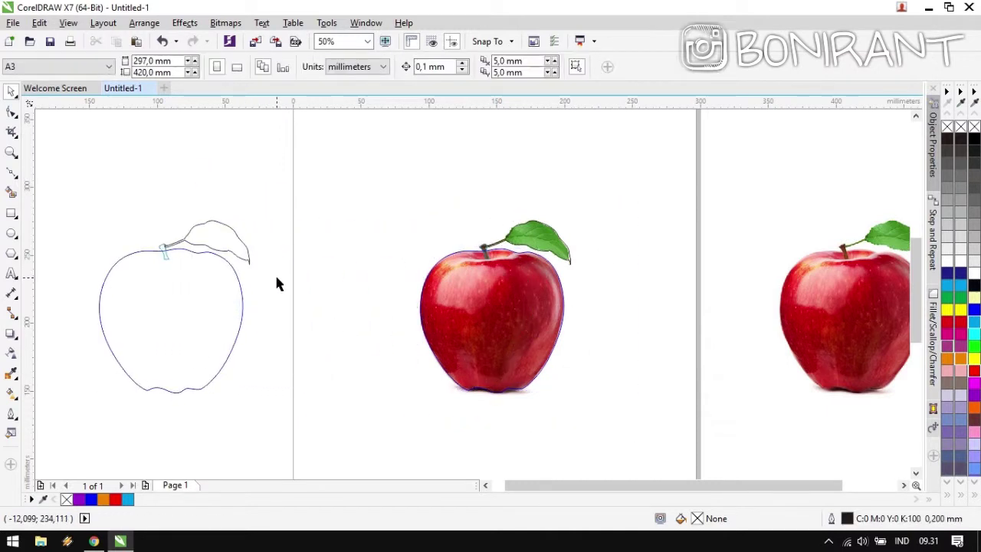
{"action": "scroll", "coordinate": [471, 289], "scroll_direction": "up", "scroll_amount": 1}
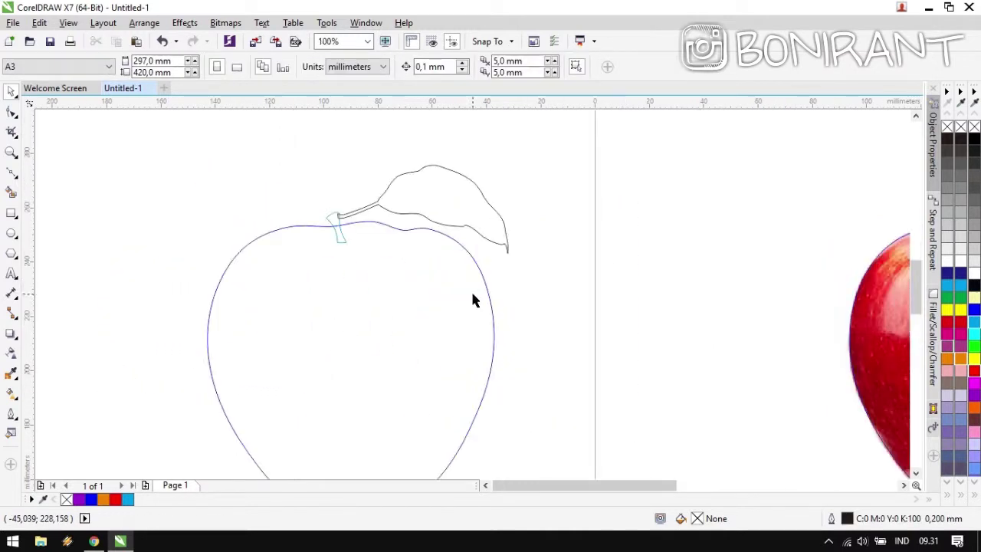
Delete the copied apple, stem and leaf outlines beside the page.
{"action": "scroll", "coordinate": [472, 291], "scroll_direction": "down", "scroll_amount": 2}
{"action": "left_click_drag", "start_coordinate": [334, 229], "coordinate": [503, 412]}
{"action": "key", "text": "Delete"}
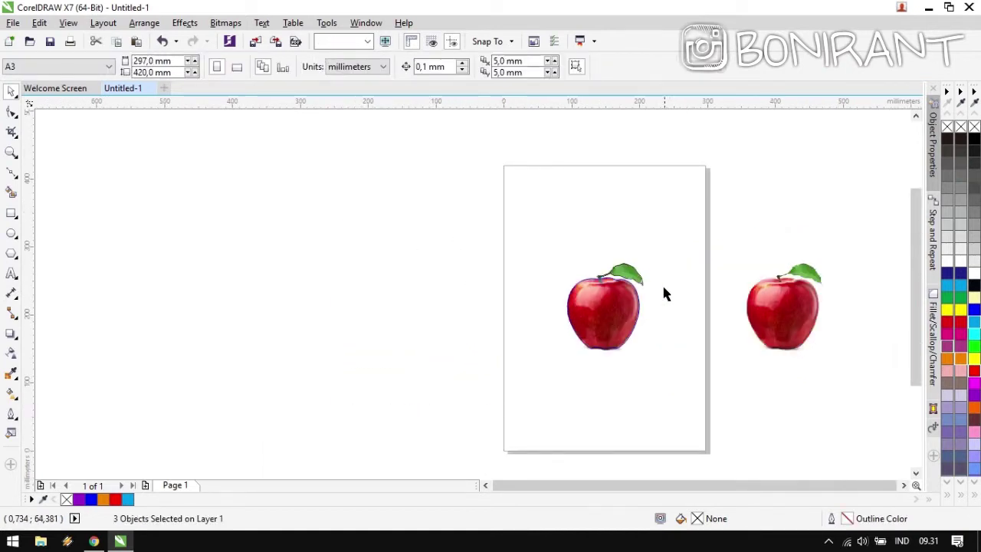
{"action": "scroll", "coordinate": [636, 285], "scroll_direction": "up", "scroll_amount": 2}
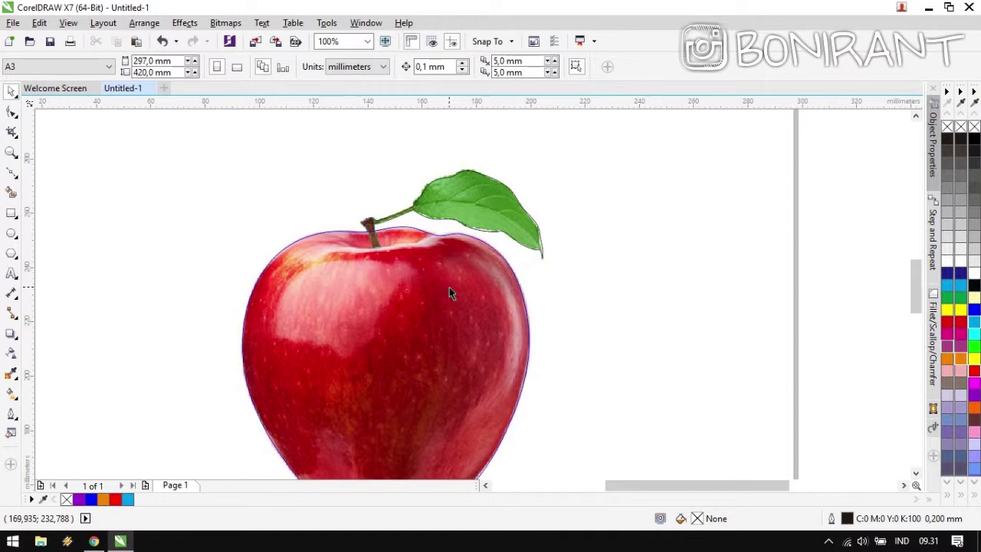
{"action": "scroll", "coordinate": [473, 294], "scroll_direction": "down", "scroll_amount": 1}
{"action": "scroll", "coordinate": [472, 294], "scroll_direction": "up", "scroll_amount": 1}
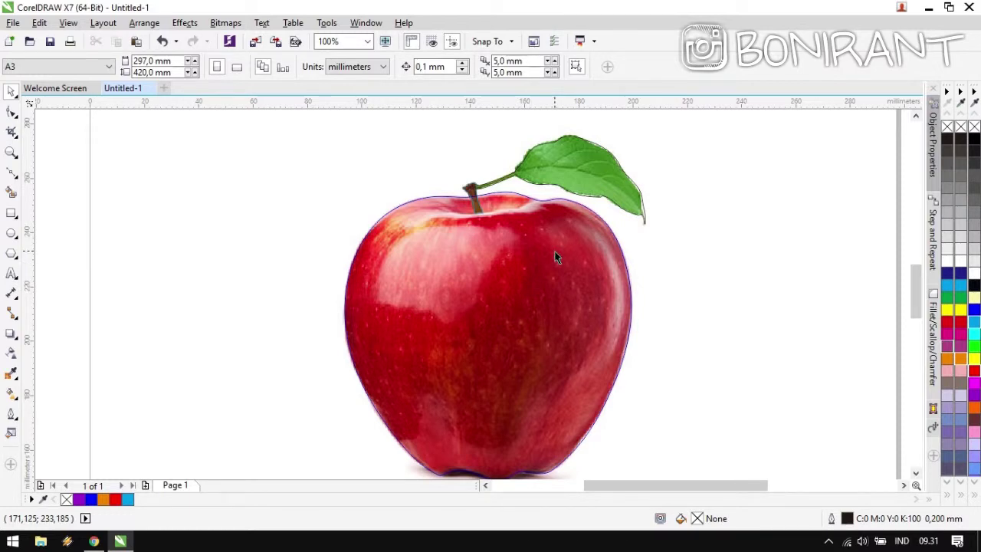
{"action": "scroll", "coordinate": [471, 294], "scroll_direction": "down", "scroll_amount": 1}
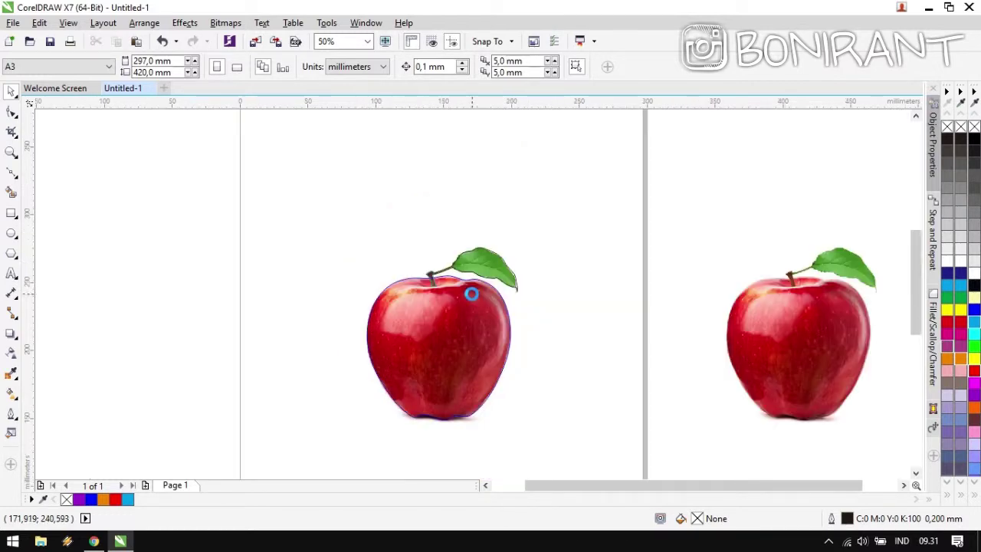
{"action": "left_click_drag", "start_coordinate": [462, 301], "coordinate": [476, 288]}
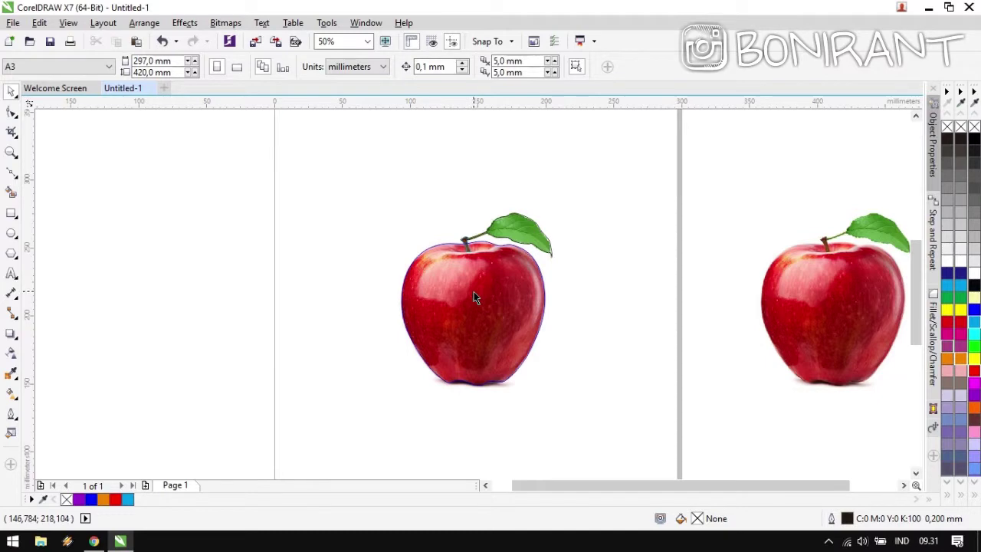
Draw a circle about 5.3 mm in diameter on the page left of the apple and fill it black.
{"action": "scroll", "coordinate": [471, 298], "scroll_direction": "up", "scroll_amount": 2}
{"action": "scroll", "coordinate": [473, 294], "scroll_direction": "down", "scroll_amount": 1}
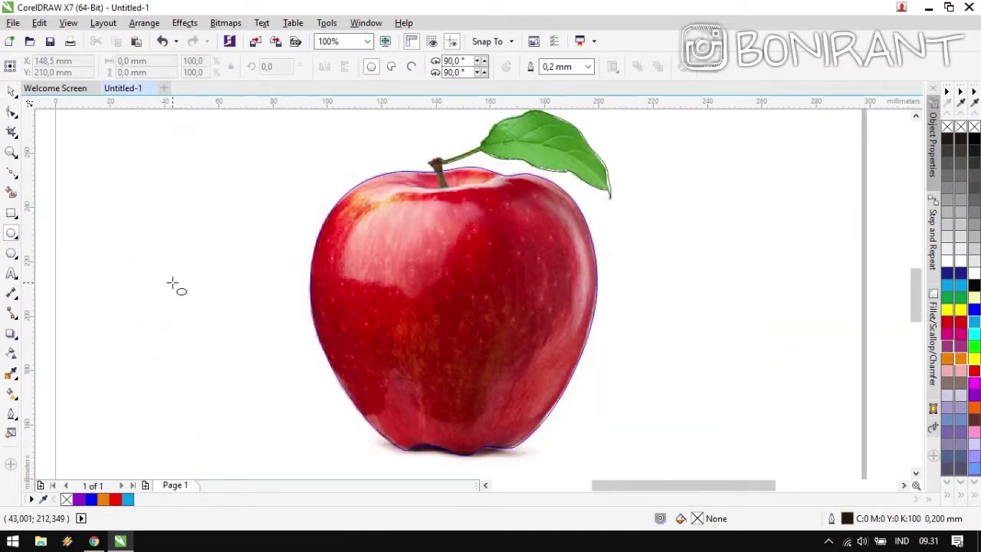
{"action": "left_click_drag", "start_coordinate": [174, 285], "coordinate": [187, 295]}
{"action": "scroll", "coordinate": [179, 290], "scroll_direction": "up", "scroll_amount": 2}
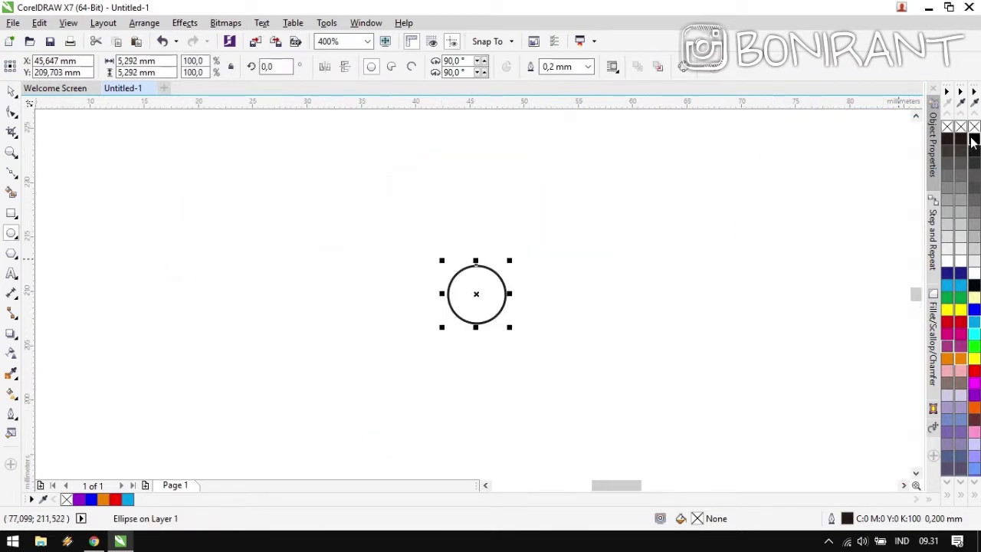
{"action": "left_click", "coordinate": [973, 139]}
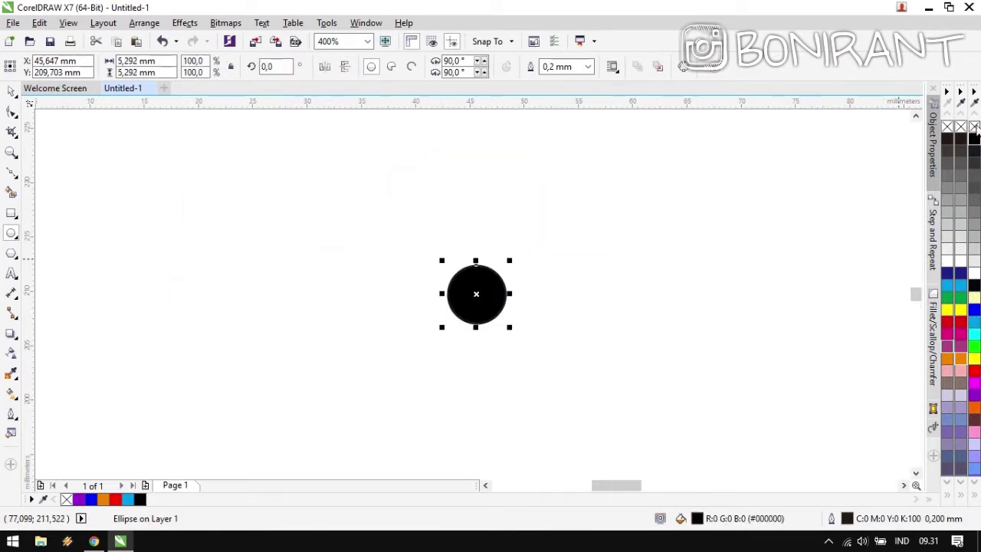
{"action": "left_click", "coordinate": [570, 345]}
{"action": "scroll", "coordinate": [467, 295], "scroll_direction": "down", "scroll_amount": 1}
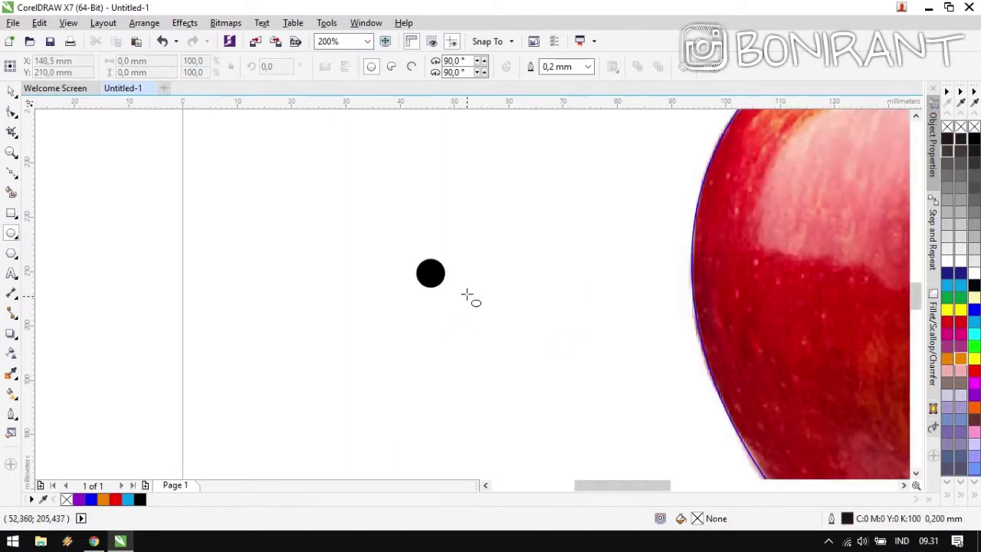
Replace the black circle with an unfilled circle about 20.5 mm in diameter left of the apple.
{"action": "left_click", "coordinate": [429, 284]}
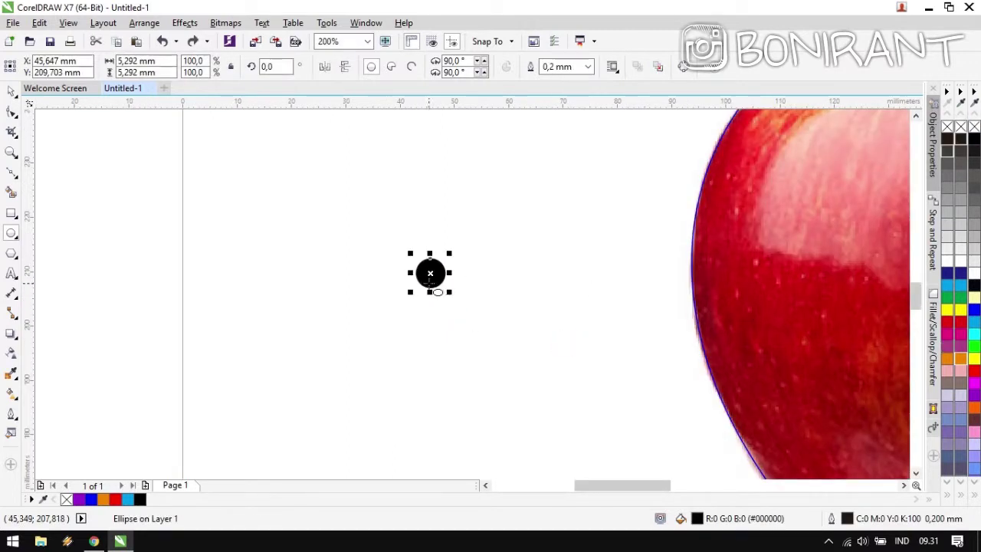
{"action": "key", "text": "Delete"}
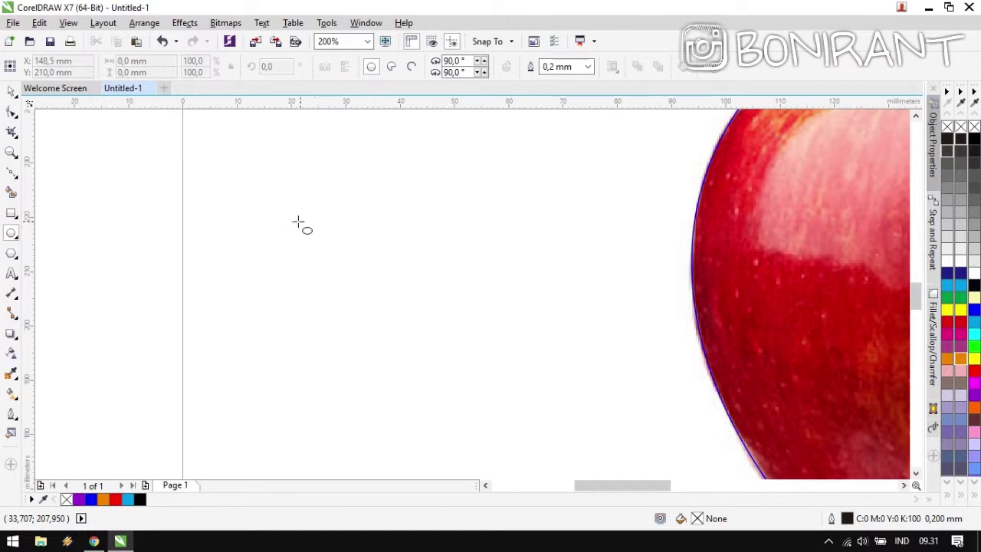
{"action": "left_click_drag", "start_coordinate": [299, 222], "coordinate": [407, 320]}
{"action": "scroll", "coordinate": [474, 292], "scroll_direction": "down", "scroll_amount": 2}
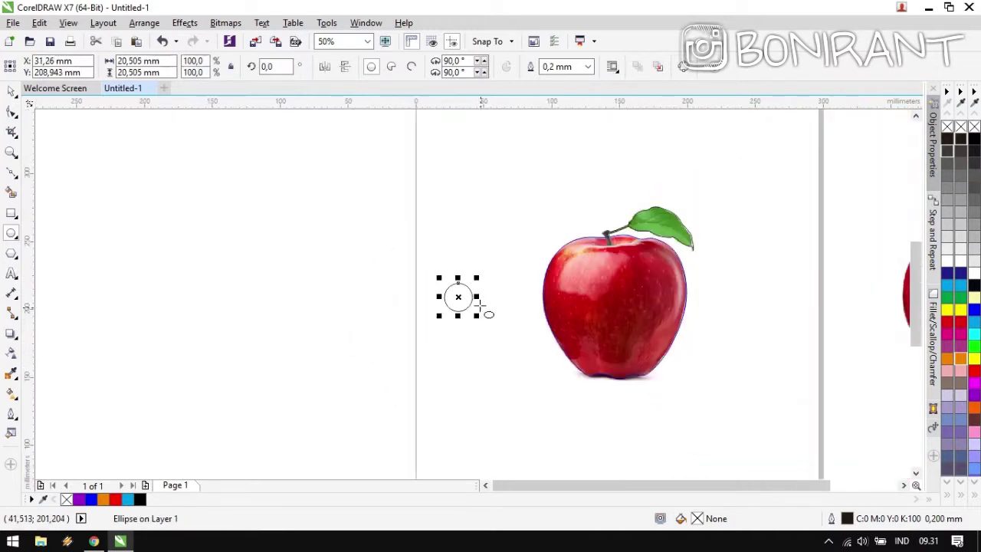
{"action": "scroll", "coordinate": [474, 294], "scroll_direction": "up", "scroll_amount": 1}
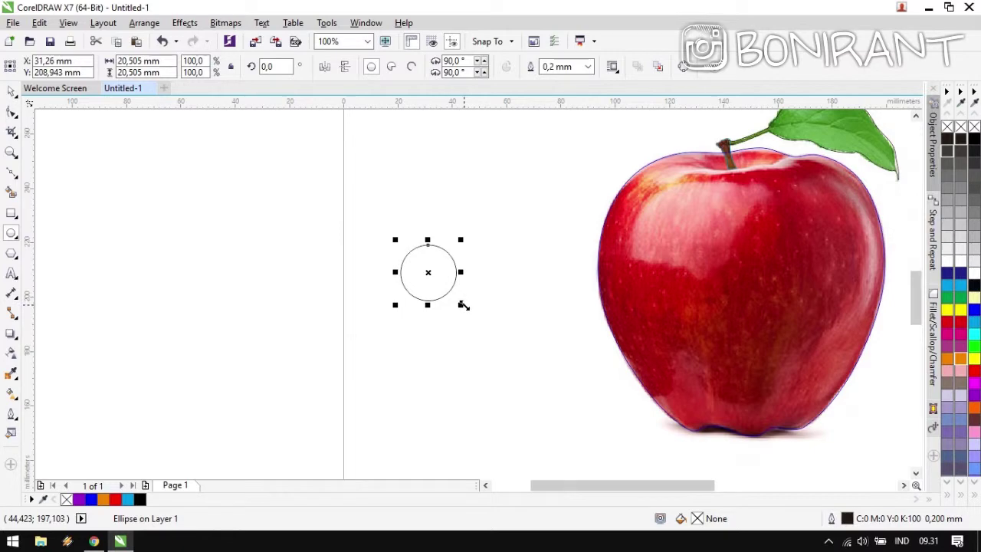
{"action": "scroll", "coordinate": [478, 295], "scroll_direction": "up", "scroll_amount": 1}
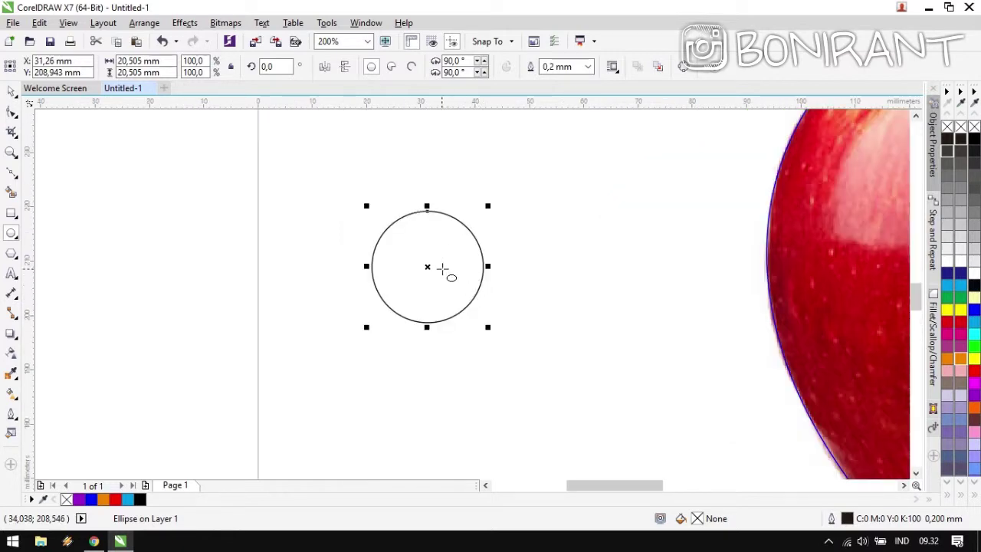
Move the unfilled circle about 10 mm toward the page's left edge, deselect it and reactivate the Ellipse tool.
{"action": "key", "text": "space"}
{"action": "left_click_drag", "start_coordinate": [427, 267], "coordinate": [372, 268]}
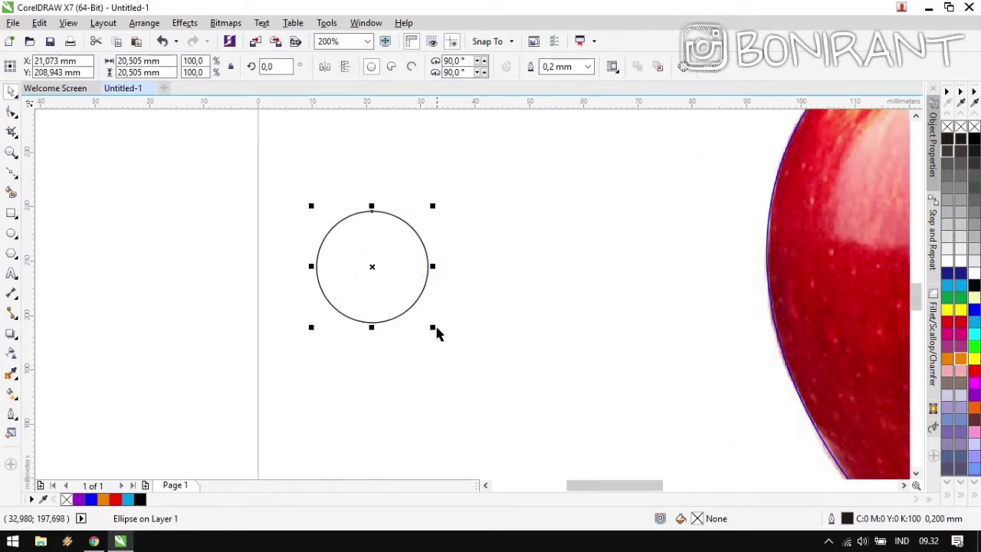
{"action": "left_click", "coordinate": [140, 246]}
{"action": "key", "text": "space"}
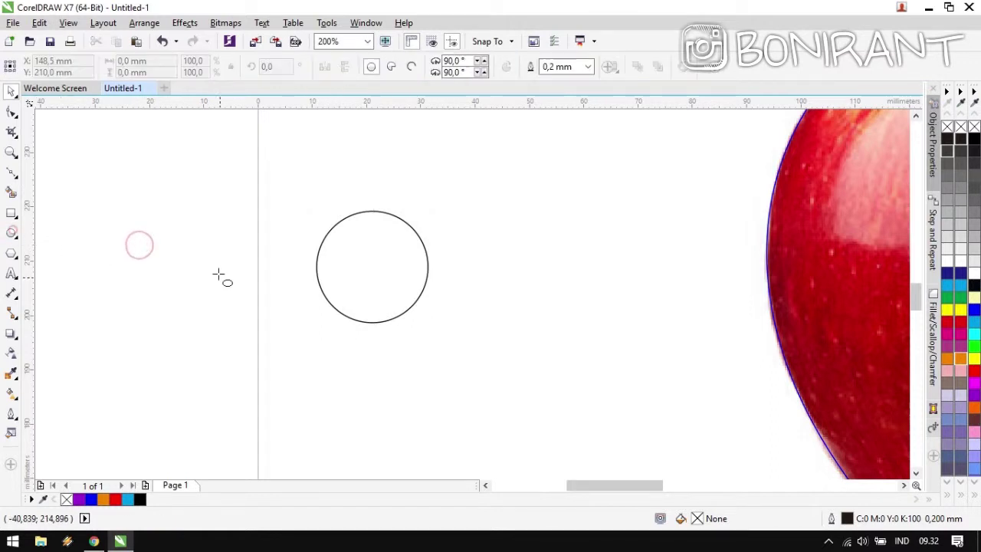
Draw a circle about 5.4 mm in diameter, place it inside the large unfilled circle toward the lower right, and fill it black.
{"action": "mouse_move", "coordinate": [203, 265]}
{"action": "left_mouse_down"}
{"action": "mouse_move", "coordinate": [242, 303]}
{"action": "mouse_move", "coordinate": [397, 276]}
{"action": "left_mouse_up"}
{"action": "key", "text": "space"}
{"action": "left_click", "coordinate": [975, 144]}
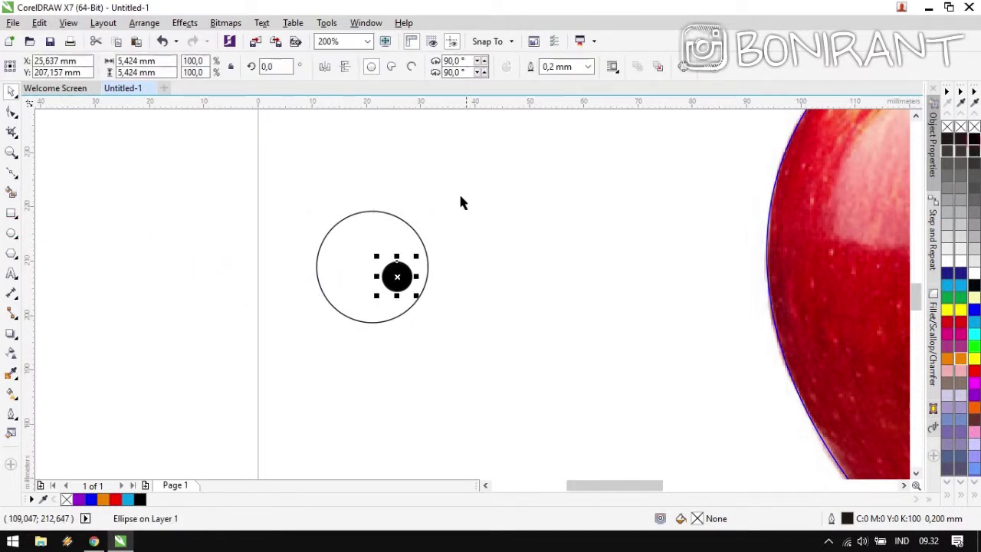
{"action": "left_click", "coordinate": [458, 192]}
Fill the large circle around the black pupil with white.
{"action": "left_click", "coordinate": [345, 247]}
{"action": "scroll", "coordinate": [490, 298], "scroll_direction": "left", "scroll_amount": 1}
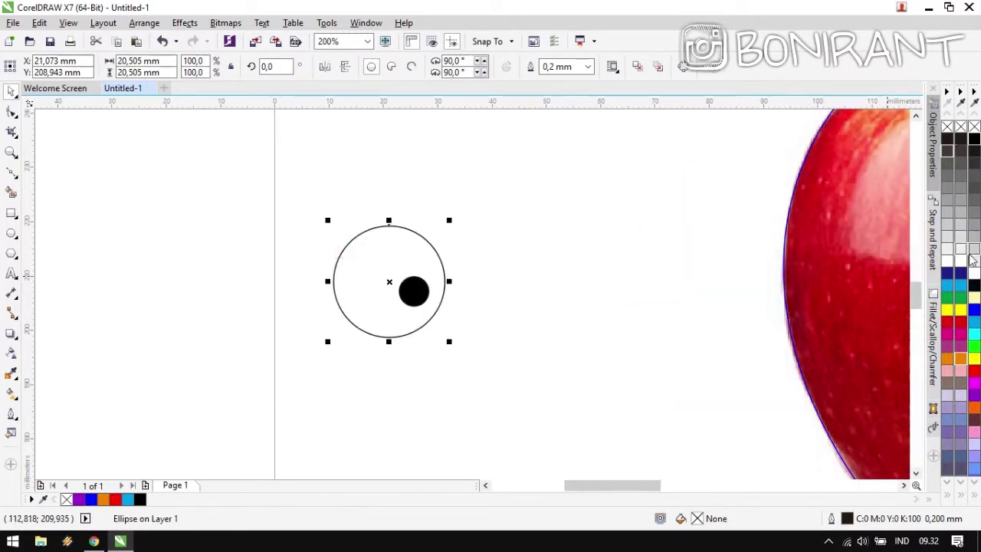
{"action": "left_click", "coordinate": [972, 274]}
Place a copy of the white circle and its black pupil on the left half of the apple.
{"action": "scroll", "coordinate": [332, 296], "scroll_direction": "down", "scroll_amount": 1}
{"action": "left_click_drag", "start_coordinate": [394, 236], "coordinate": [426, 337]}
{"action": "left_click_drag", "start_coordinate": [357, 285], "coordinate": [645, 304]}
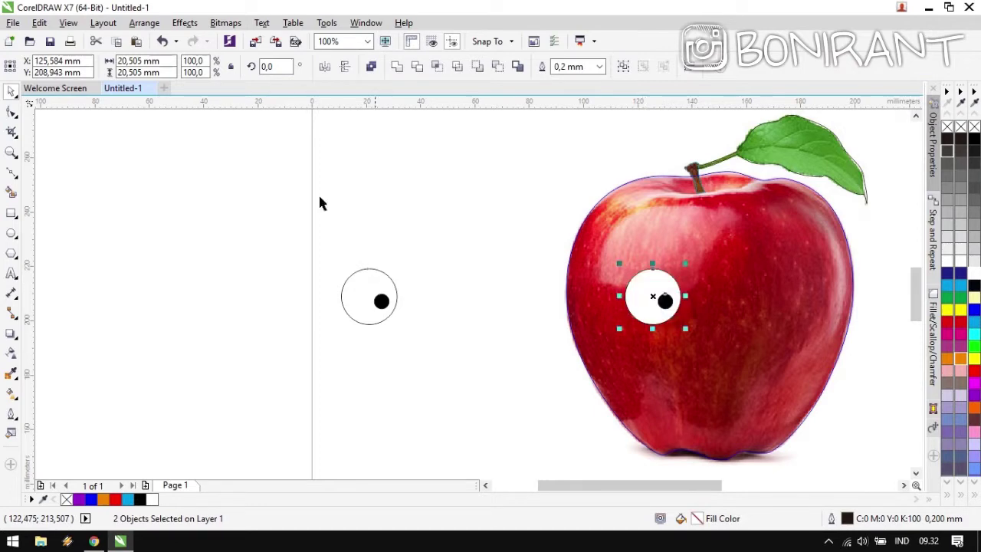
{"action": "left_click", "coordinate": [209, 170]}
Narrow the white circle on the apple to an ellipse about 13.2 mm wide and shift its pupil left to stay inside.
{"action": "scroll", "coordinate": [473, 300], "scroll_direction": "up", "scroll_amount": 1}
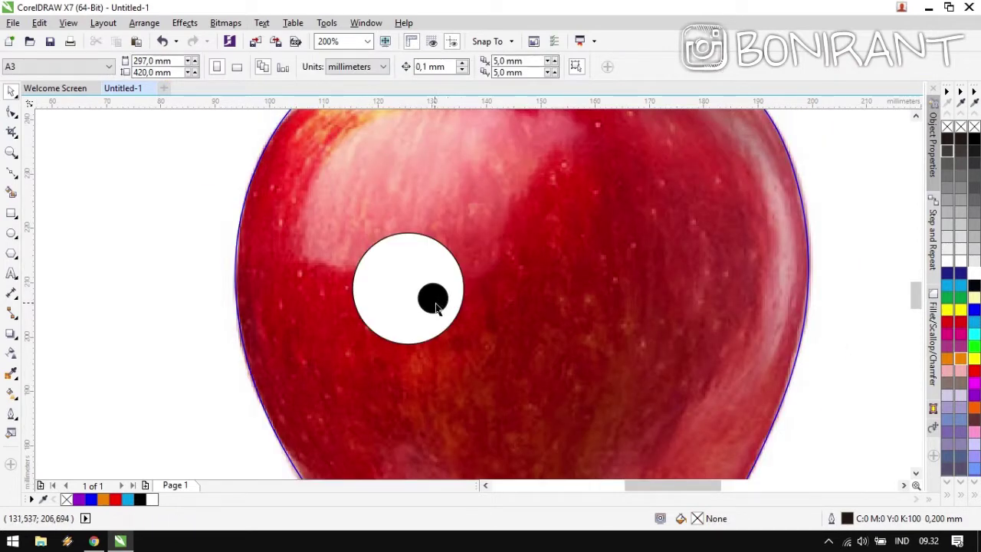
{"action": "left_click_drag", "start_coordinate": [435, 306], "coordinate": [419, 300]}
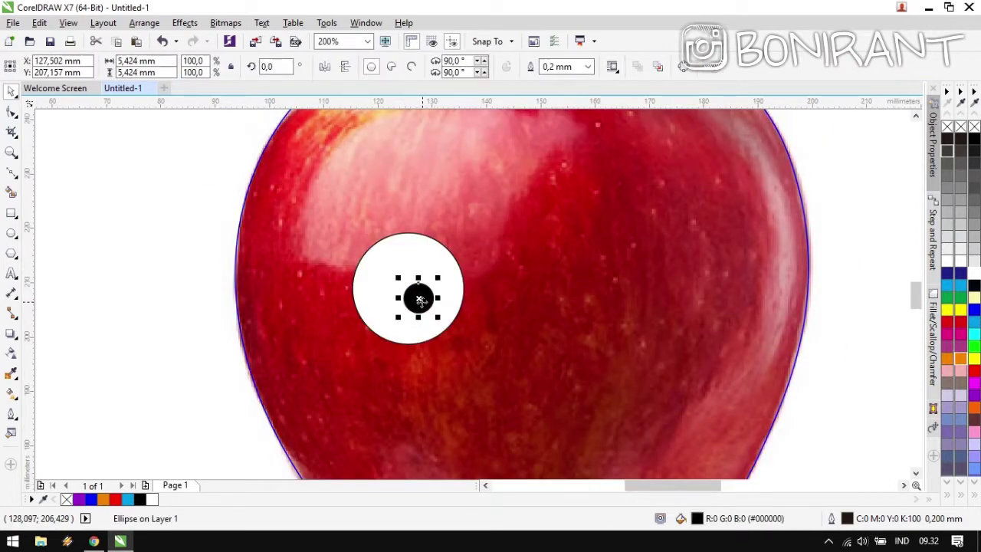
{"action": "left_click", "coordinate": [427, 267]}
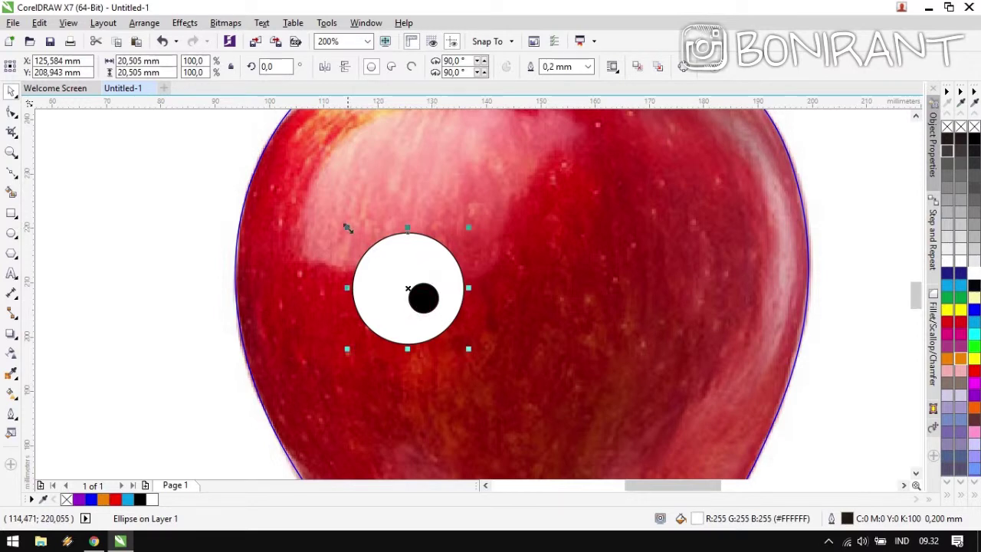
{"action": "left_click_drag", "start_coordinate": [346, 288], "coordinate": [373, 288]}
{"action": "left_click", "coordinate": [421, 305]}
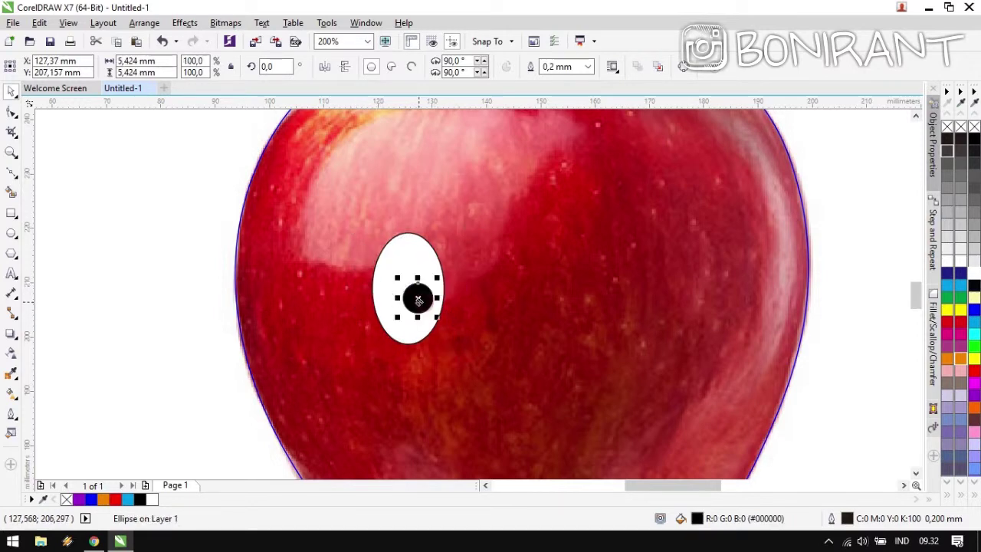
Delete the original round eye and pupil left of the apple.
{"action": "scroll", "coordinate": [420, 303], "scroll_direction": "down", "scroll_amount": 2}
{"action": "left_click", "coordinate": [275, 232]}
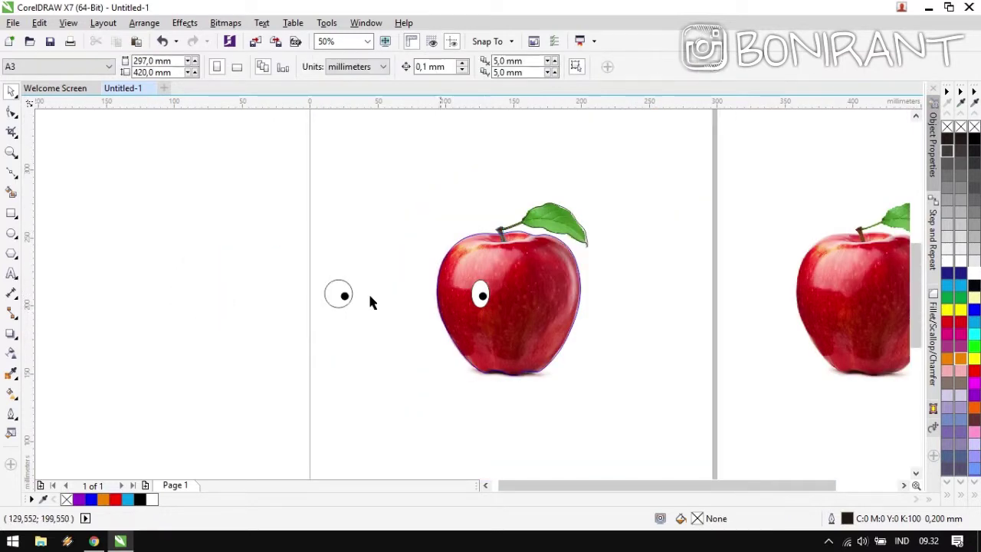
{"action": "left_click_drag", "start_coordinate": [285, 258], "coordinate": [414, 352]}
{"action": "key", "text": "Delete"}
Copy the oval eye and pupil to the apple's right half, level with the first eye and mirrored so the pupil faces inward.
{"action": "scroll", "coordinate": [484, 280], "scroll_direction": "up", "scroll_amount": 1}
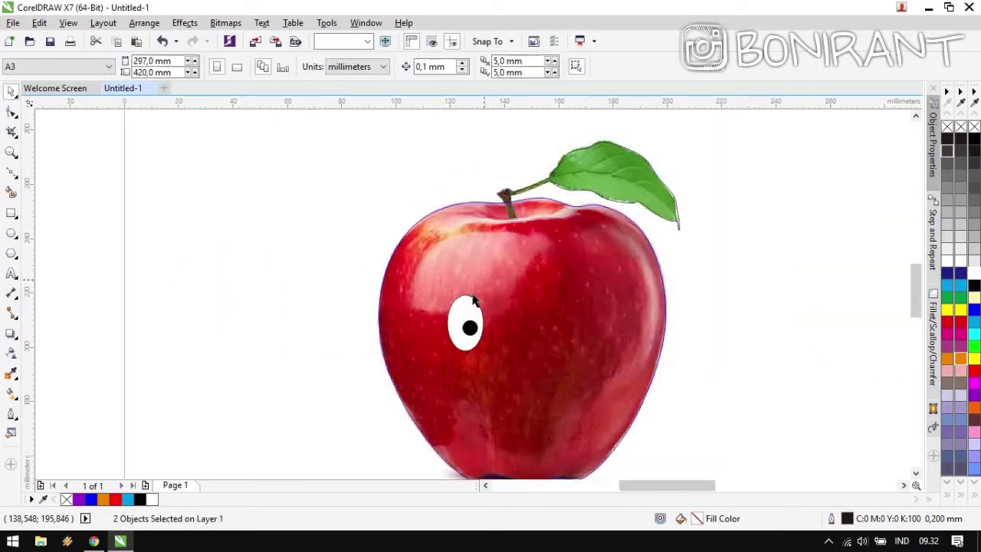
{"action": "scroll", "coordinate": [473, 301], "scroll_direction": "up", "scroll_amount": 1}
{"action": "scroll", "coordinate": [332, 263], "scroll_direction": "down", "scroll_amount": 1}
{"action": "left_click_drag", "start_coordinate": [263, 258], "coordinate": [617, 370]}
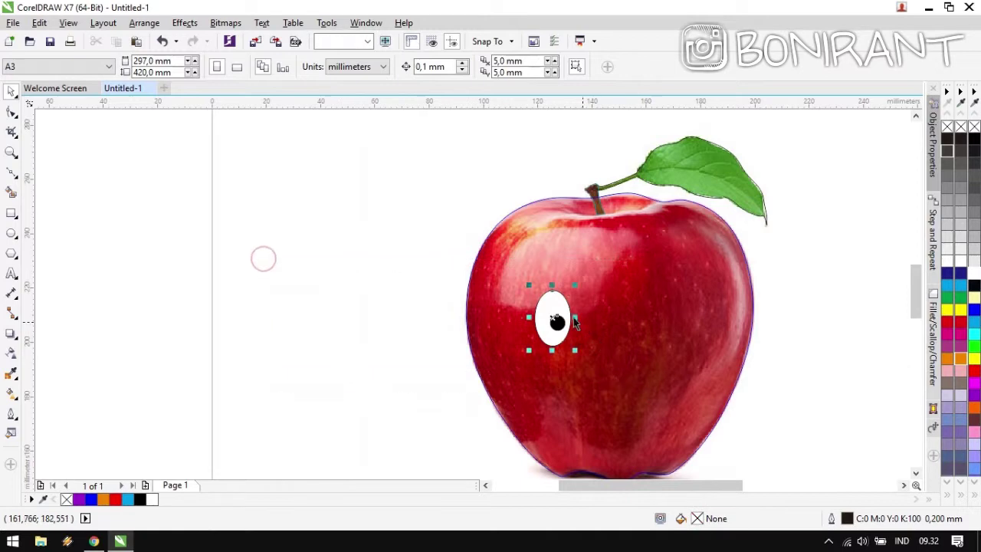
{"action": "scroll", "coordinate": [575, 323], "scroll_direction": "up", "scroll_amount": 1}
{"action": "left_click_drag", "start_coordinate": [435, 284], "coordinate": [643, 282]}
{"action": "right_click", "coordinate": [691, 291]}
{"action": "left_click", "coordinate": [674, 291], "text": "shift"}
{"action": "left_click", "coordinate": [703, 272]}
{"action": "left_click", "coordinate": [706, 305], "text": "shift"}
{"action": "scroll", "coordinate": [643, 282], "scroll_direction": "down", "scroll_amount": 2}
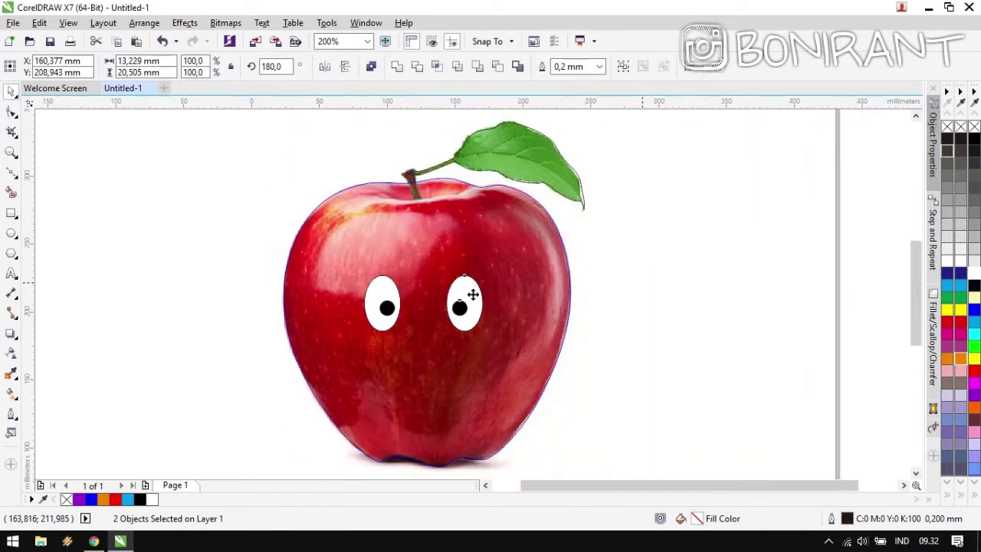
{"action": "left_click", "coordinate": [606, 285]}
Copy the apple, stem and leaf outlines with both eyes to the empty area left of the page, and undo the copy.
{"action": "scroll", "coordinate": [616, 325], "scroll_direction": "up", "scroll_amount": 1}
{"action": "left_click_drag", "start_coordinate": [617, 325], "coordinate": [562, 314]}
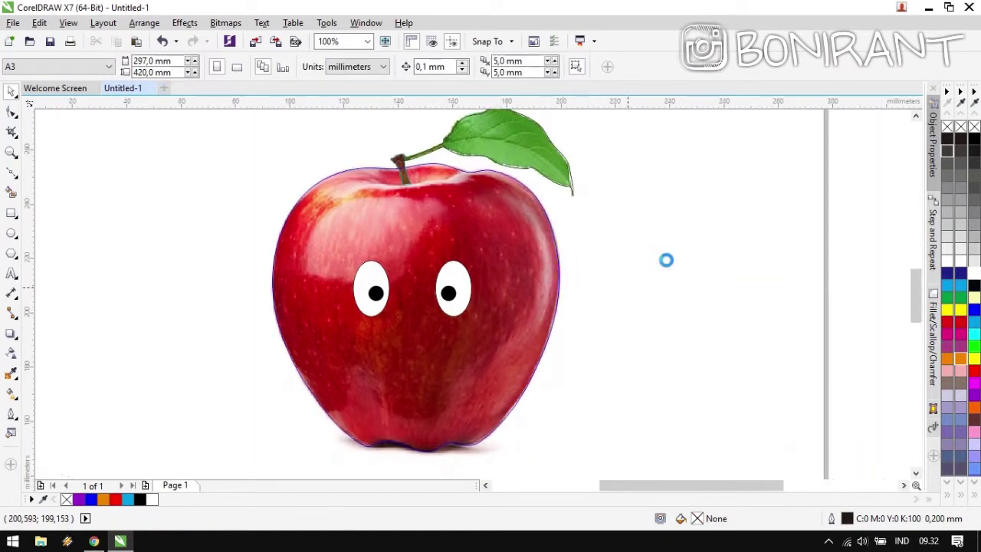
{"action": "left_click_drag", "start_coordinate": [471, 297], "coordinate": [420, 346]}
{"action": "scroll", "coordinate": [496, 254], "scroll_direction": "down", "scroll_amount": 1}
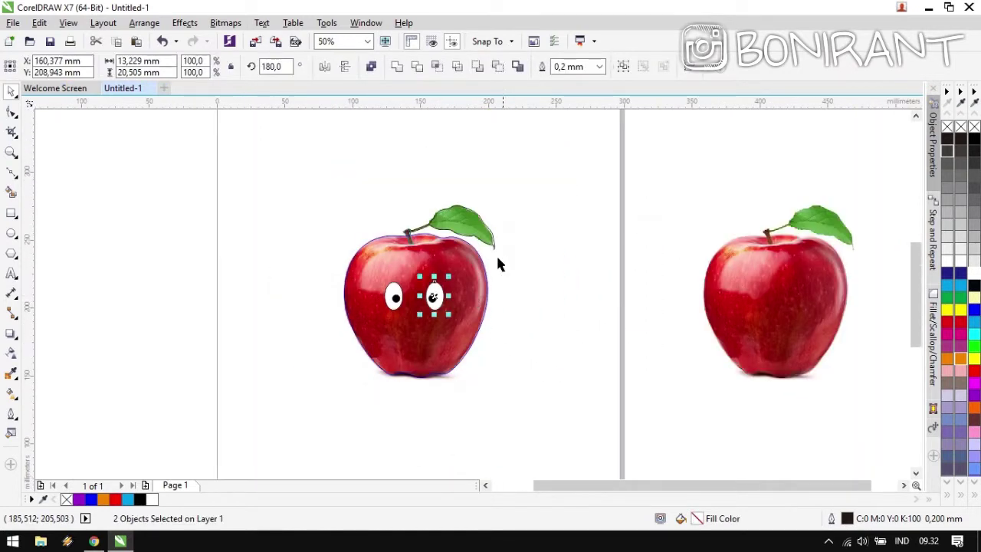
{"action": "left_click_drag", "start_coordinate": [343, 184], "coordinate": [740, 392]}
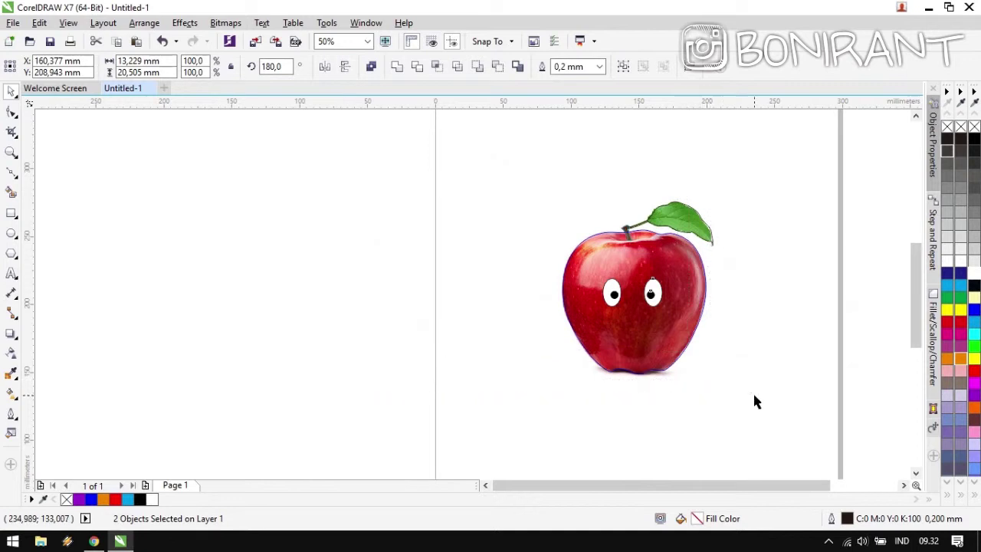
{"action": "left_click_drag", "start_coordinate": [637, 324], "coordinate": [276, 319]}
{"action": "right_click", "coordinate": [276, 319]}
{"action": "left_click", "coordinate": [337, 345]}
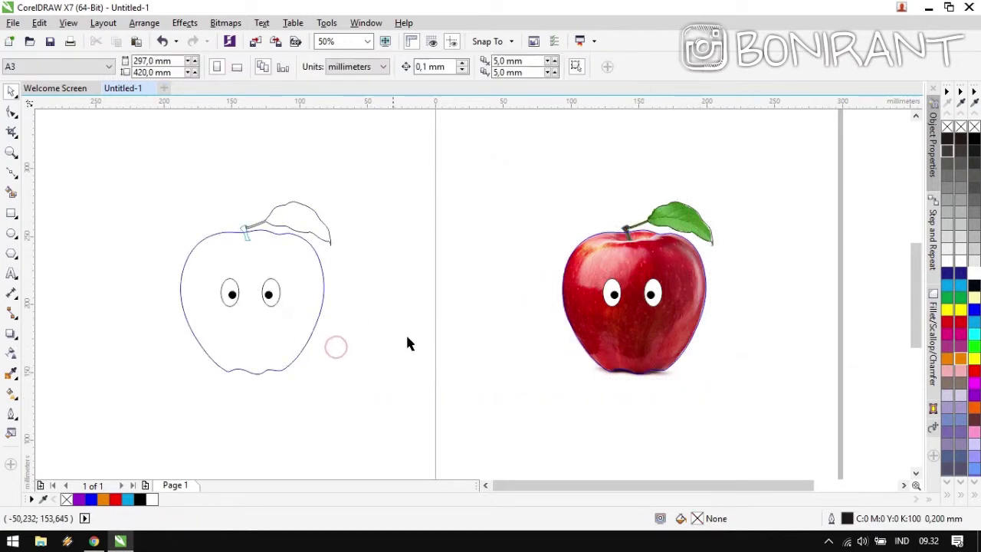
{"action": "key", "text": "ctrl+z"}
Draw a flat ellipse about 5.9 mm wide and 2.2 mm high on the apple, below and left of the left eye.
{"action": "scroll", "coordinate": [473, 300], "scroll_direction": "up", "scroll_amount": 2}
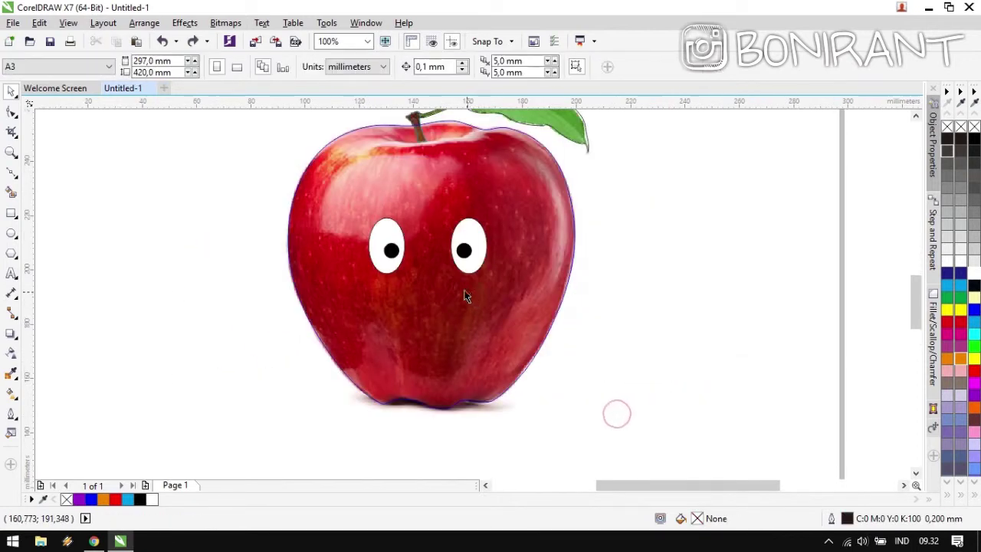
{"action": "left_click", "coordinate": [12, 233]}
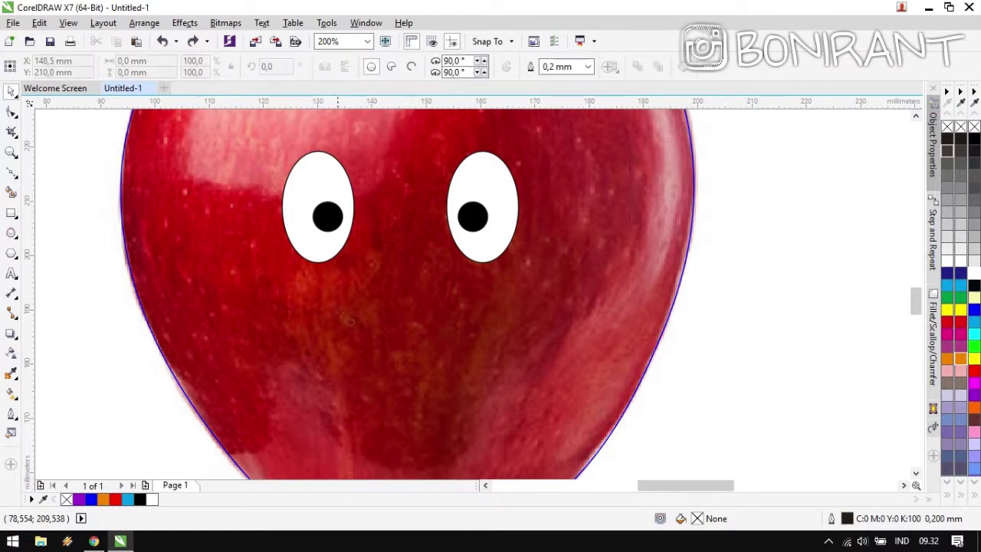
{"action": "scroll", "coordinate": [321, 282], "scroll_direction": "left", "scroll_amount": 1}
{"action": "scroll", "coordinate": [475, 295], "scroll_direction": "up", "scroll_amount": 1}
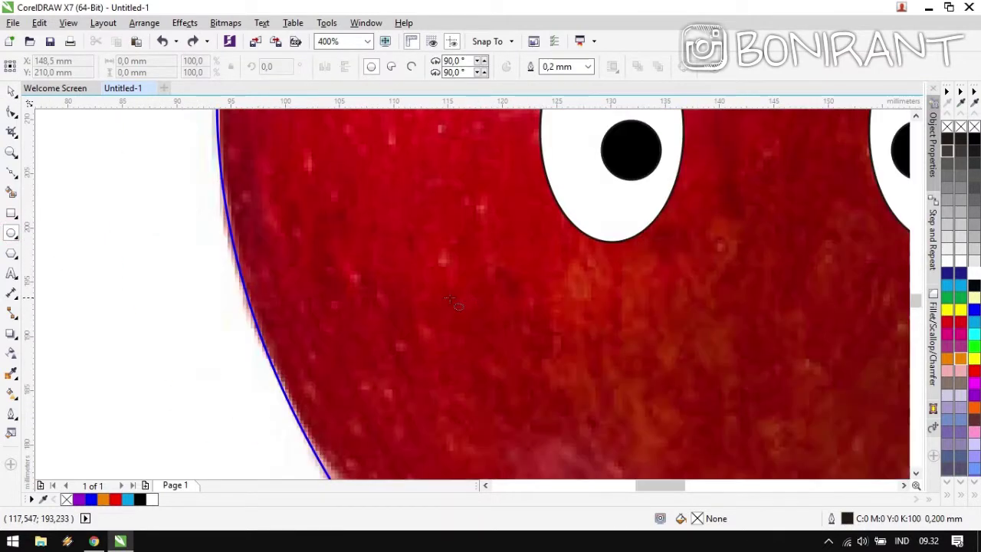
{"action": "left_click_drag", "start_coordinate": [432, 304], "coordinate": [506, 336]}
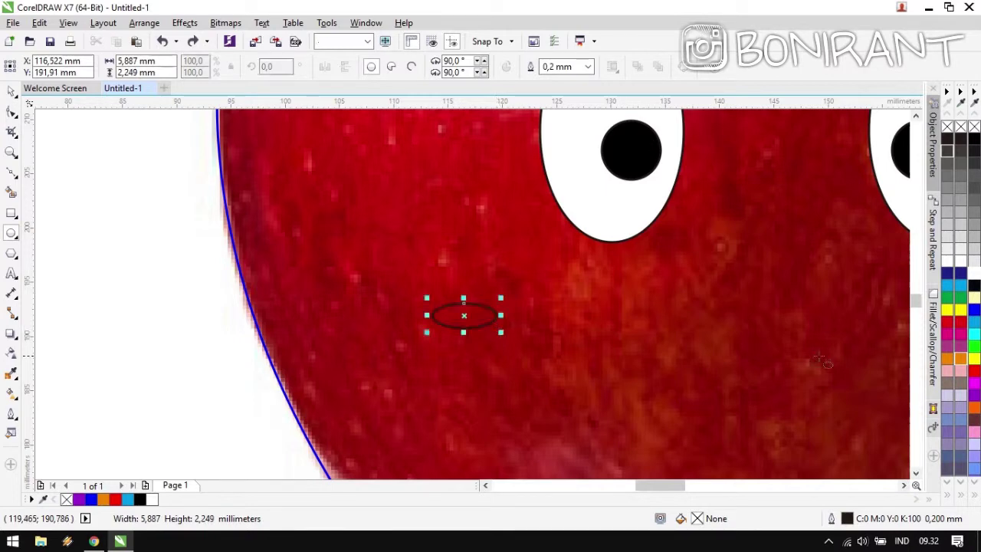
Fill the small cheek ellipse with the strong pink #FF6699.
{"action": "left_click", "coordinate": [962, 372]}
{"action": "key", "text": "F3"}
{"action": "key", "text": "F3"}
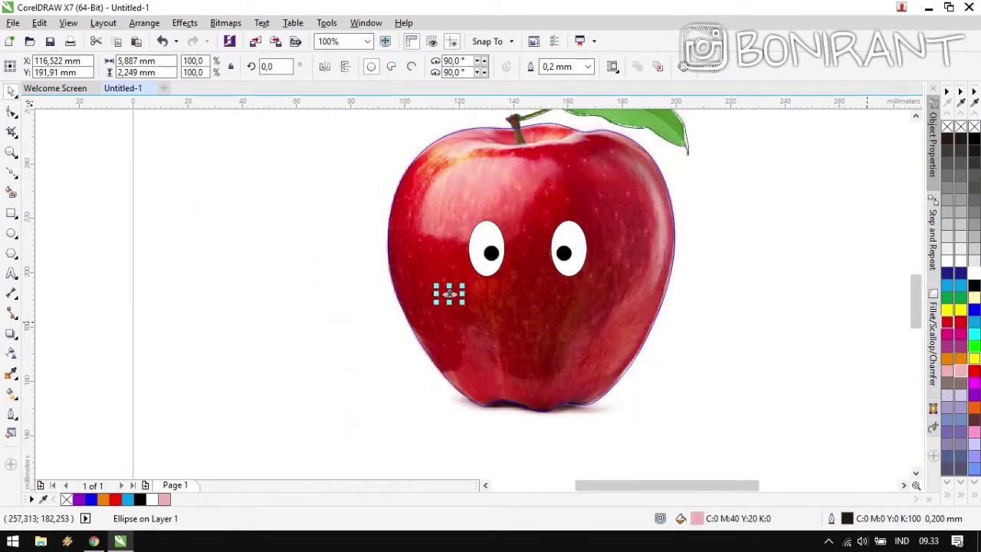
{"action": "left_click", "coordinate": [975, 496]}
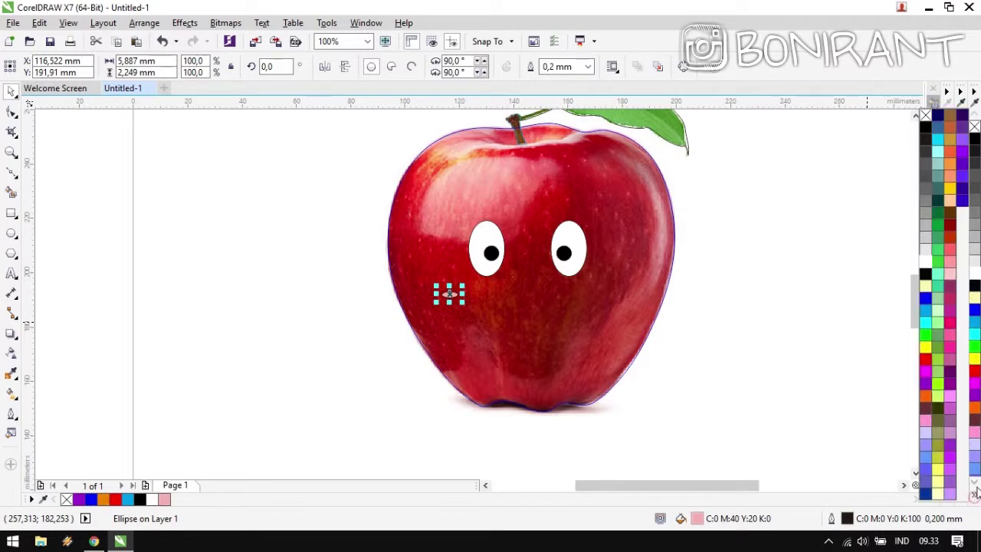
{"action": "left_click", "coordinate": [952, 345]}
Enlarge the pink cheek to about 8.3 by 3.2 mm and place a copy level with it below the right eye.
{"action": "scroll", "coordinate": [472, 293], "scroll_direction": "up", "scroll_amount": 1}
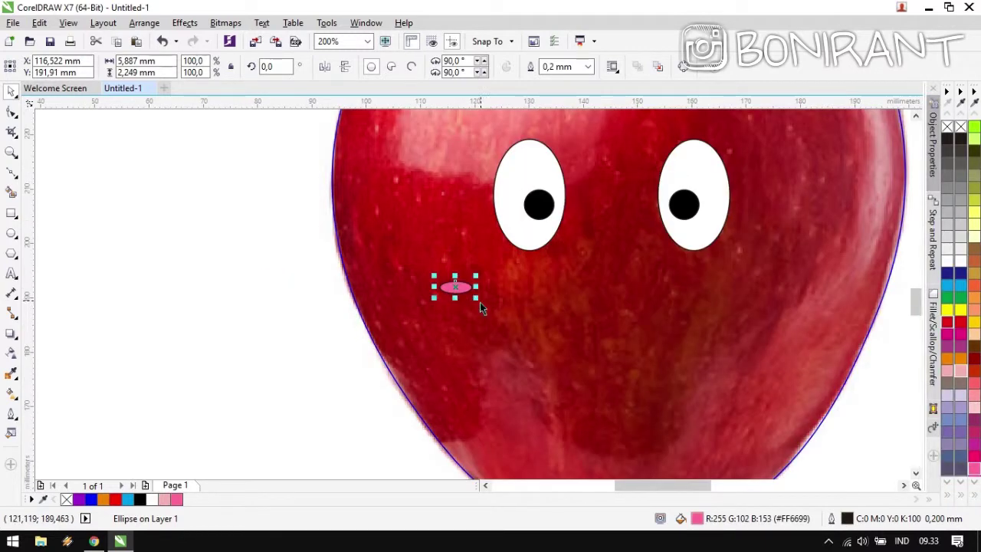
{"action": "left_click_drag", "start_coordinate": [475, 298], "coordinate": [753, 298]}
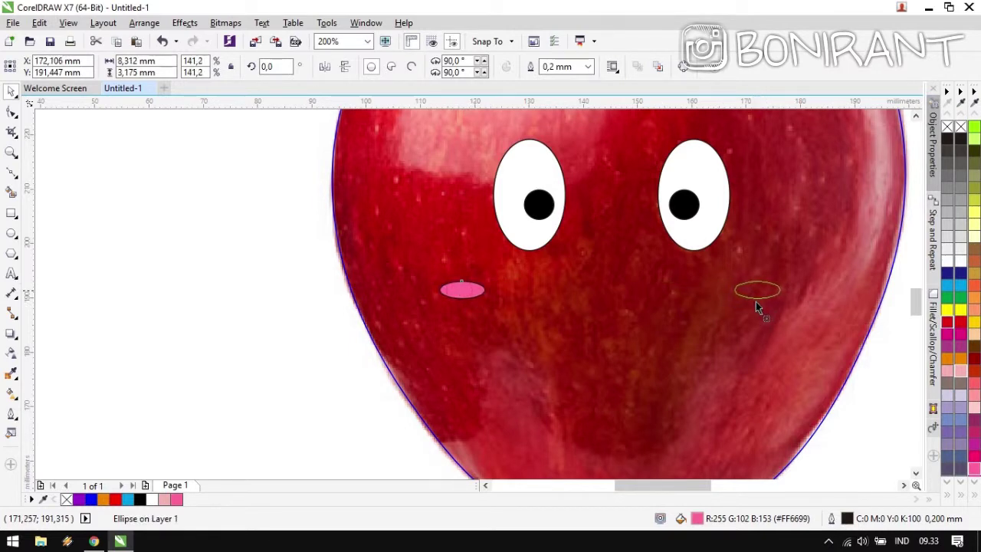
{"action": "left_click_drag", "start_coordinate": [754, 301], "coordinate": [751, 301]}
{"action": "right_click", "coordinate": [751, 301]}
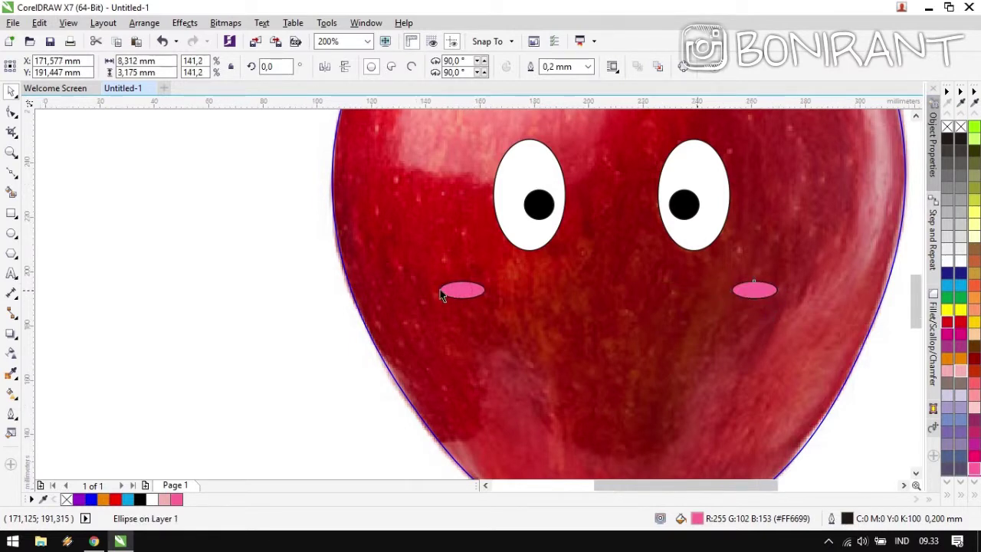
{"action": "scroll", "coordinate": [268, 300], "scroll_direction": "down", "scroll_amount": 1}
{"action": "left_click", "coordinate": [113, 269]}
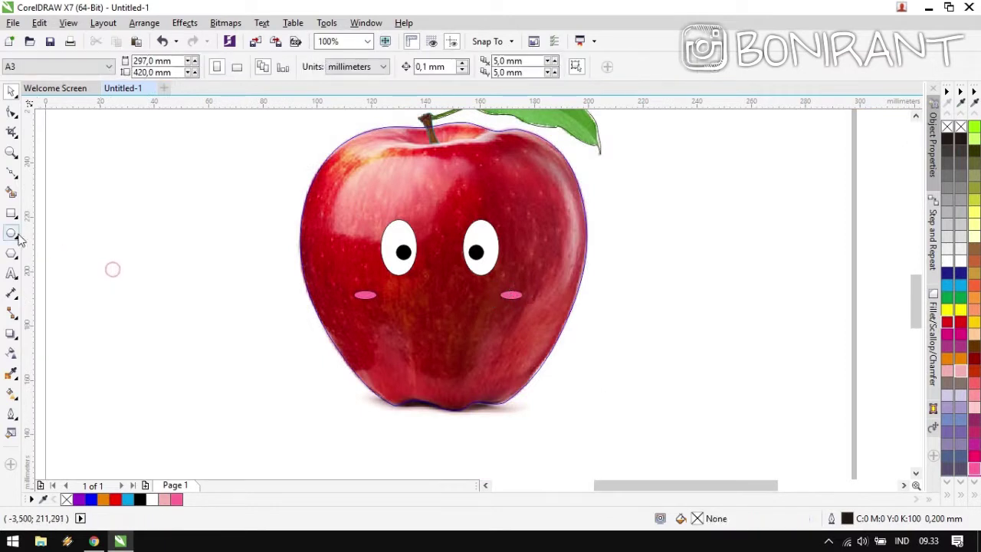
Draw a nearly horizontal Bézier line about 11 mm long between and below the two cheeks as the mouth.
{"action": "left_click", "coordinate": [11, 173]}
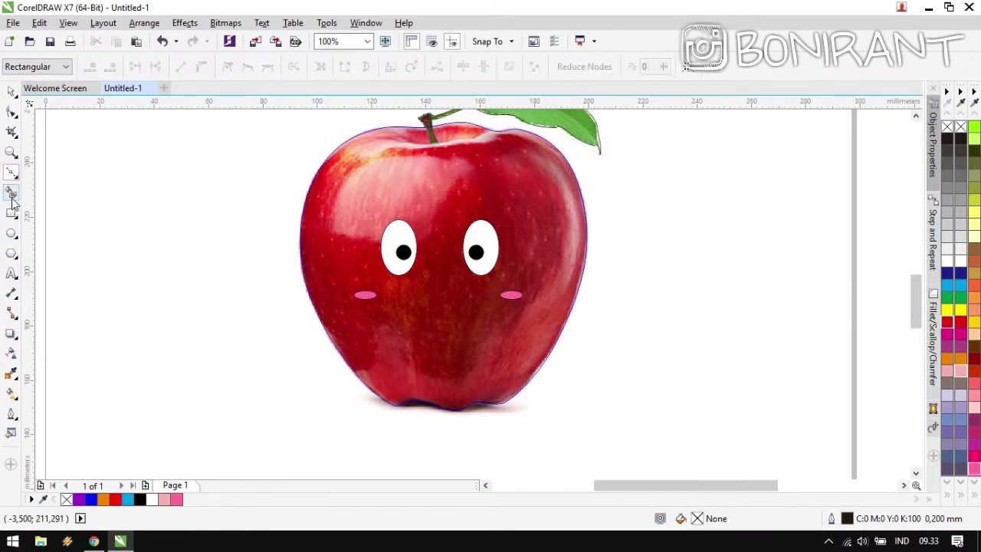
{"action": "left_click", "coordinate": [13, 176]}
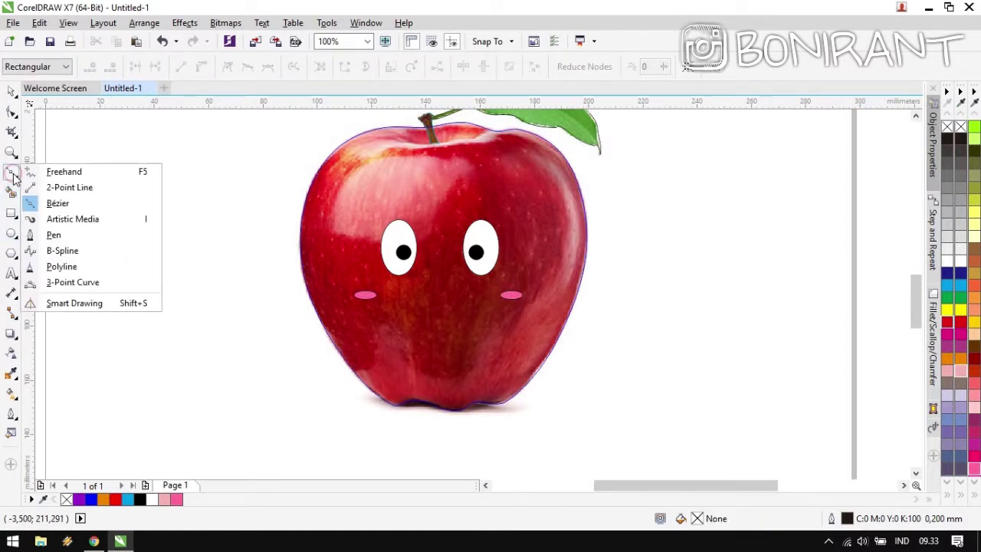
{"action": "left_click", "coordinate": [49, 202]}
{"action": "scroll", "coordinate": [444, 337], "scroll_direction": "up", "scroll_amount": 1}
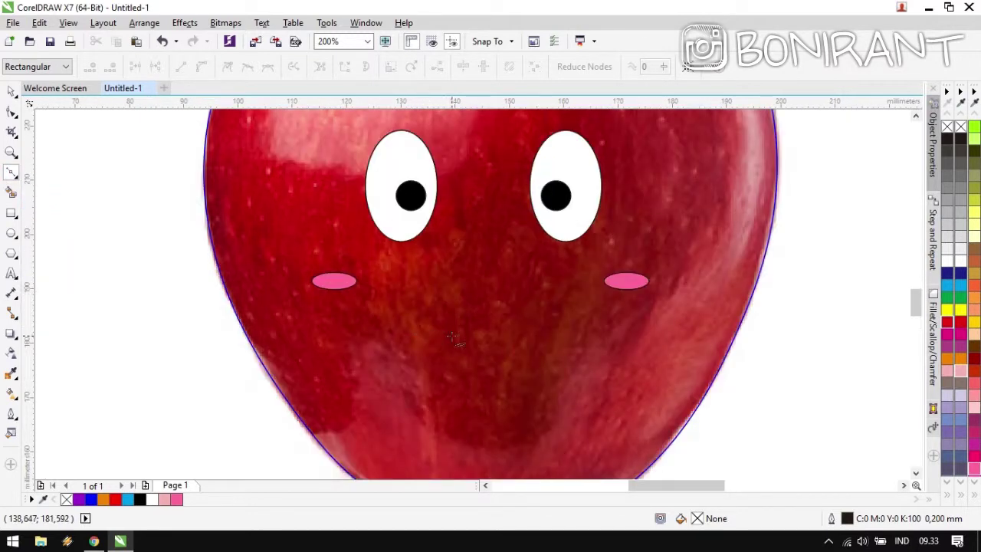
{"action": "left_click", "coordinate": [505, 337]}
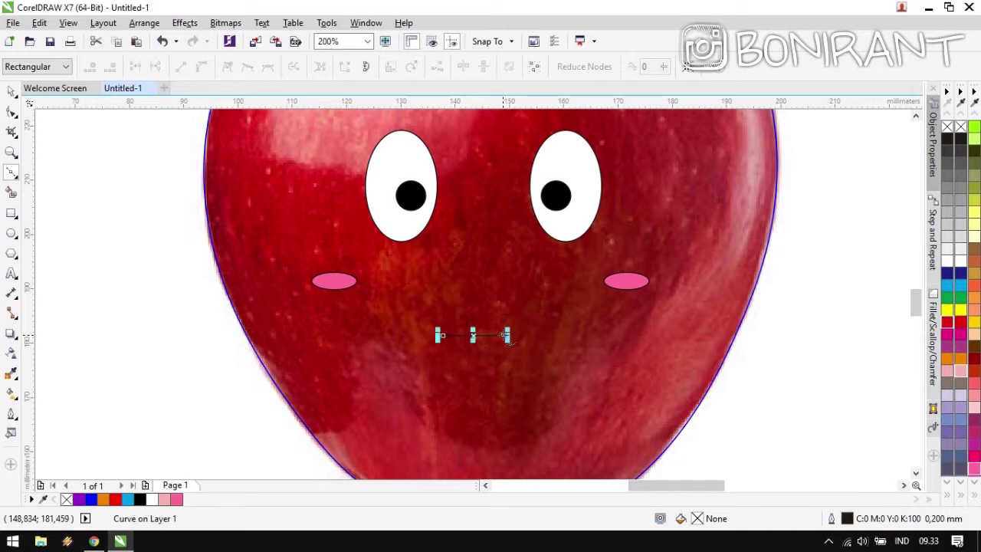
{"action": "key", "text": "space"}
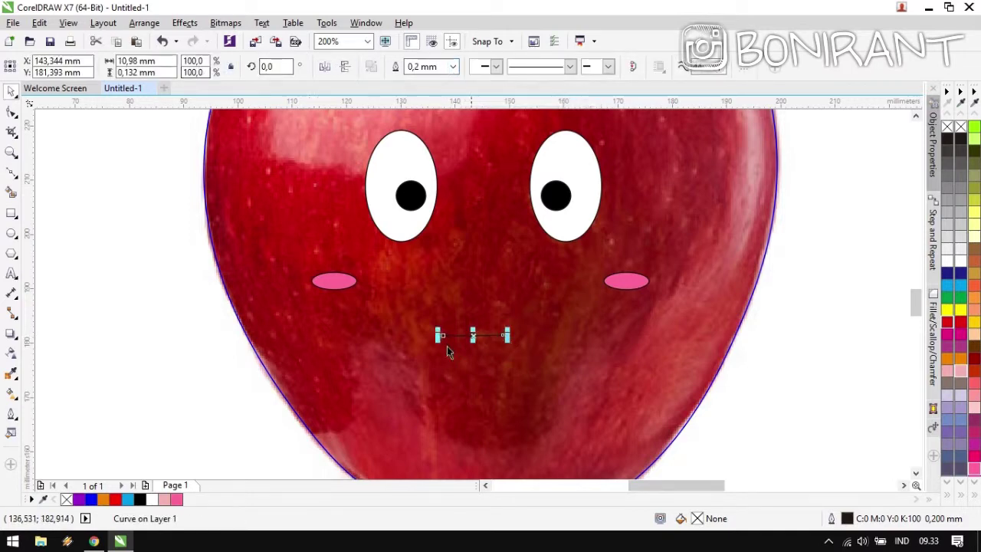
Convert the mouth line to a curve and bend its middle downward into a smile about 2.2 mm deep.
{"action": "scroll", "coordinate": [473, 294], "scroll_direction": "up", "scroll_amount": 2}
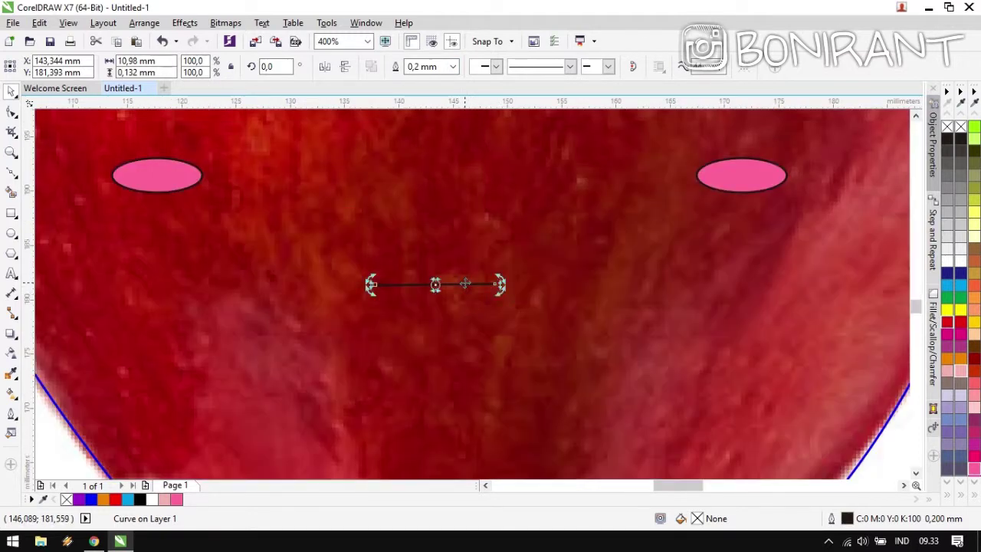
{"action": "key", "text": "F10"}
{"action": "left_click_drag", "start_coordinate": [560, 265], "coordinate": [303, 373]}
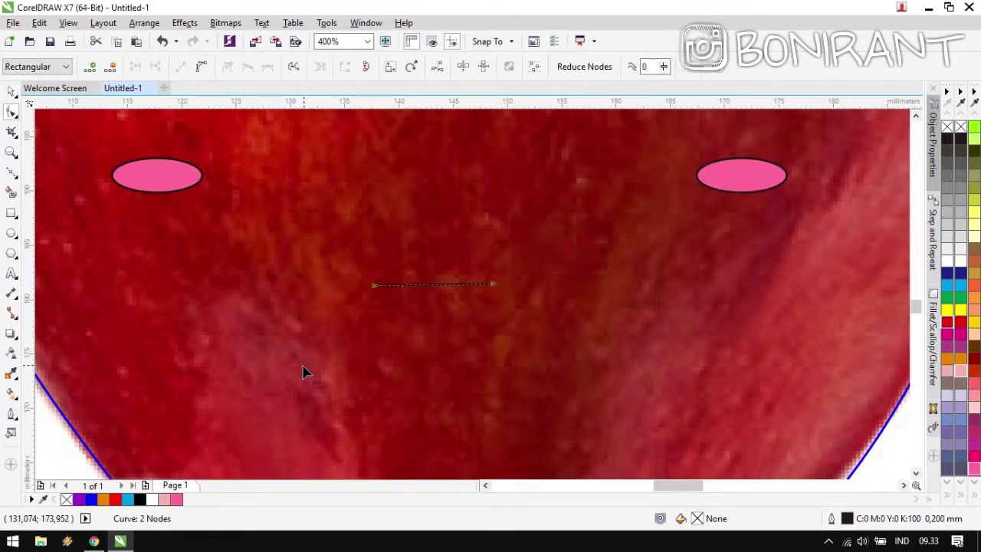
{"action": "left_click", "coordinate": [203, 69]}
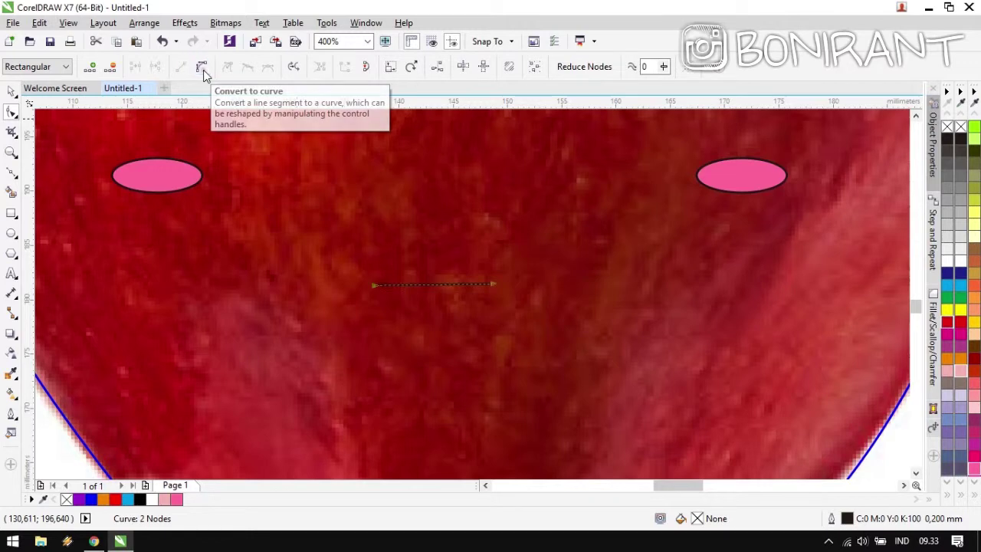
{"action": "left_click", "coordinate": [431, 282]}
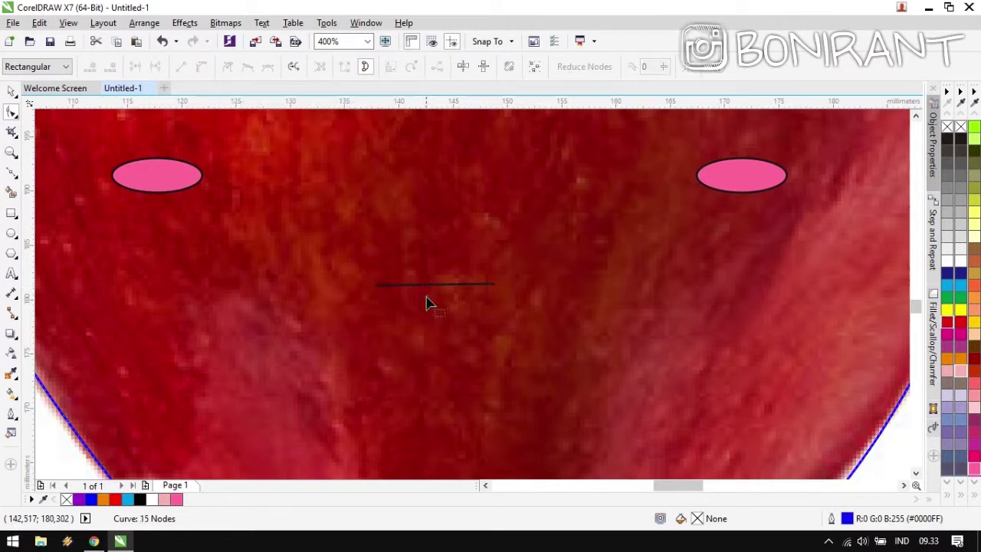
{"action": "left_click", "coordinate": [425, 286]}
{"action": "left_click_drag", "start_coordinate": [424, 287], "coordinate": [402, 319]}
{"action": "scroll", "coordinate": [478, 295], "scroll_direction": "down", "scroll_amount": 2}
{"action": "key", "text": "space"}
{"action": "scroll", "coordinate": [477, 295], "scroll_direction": "up", "scroll_amount": 1}
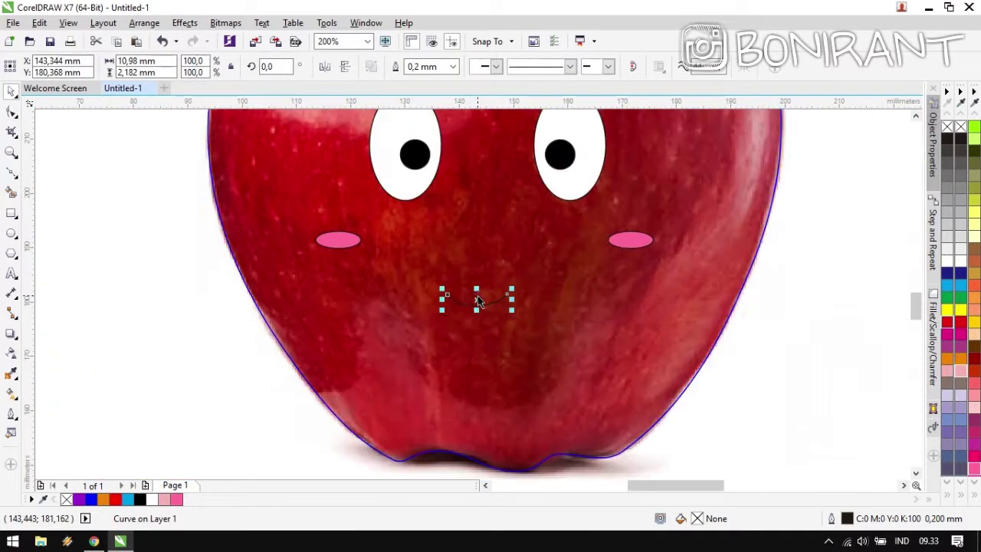
Move the smiling mouth curve about 1.6 mm to the right, between the two cheeks.
{"action": "left_click_drag", "start_coordinate": [477, 295], "coordinate": [486, 295]}
{"action": "scroll", "coordinate": [577, 253], "scroll_direction": "down", "scroll_amount": 1}
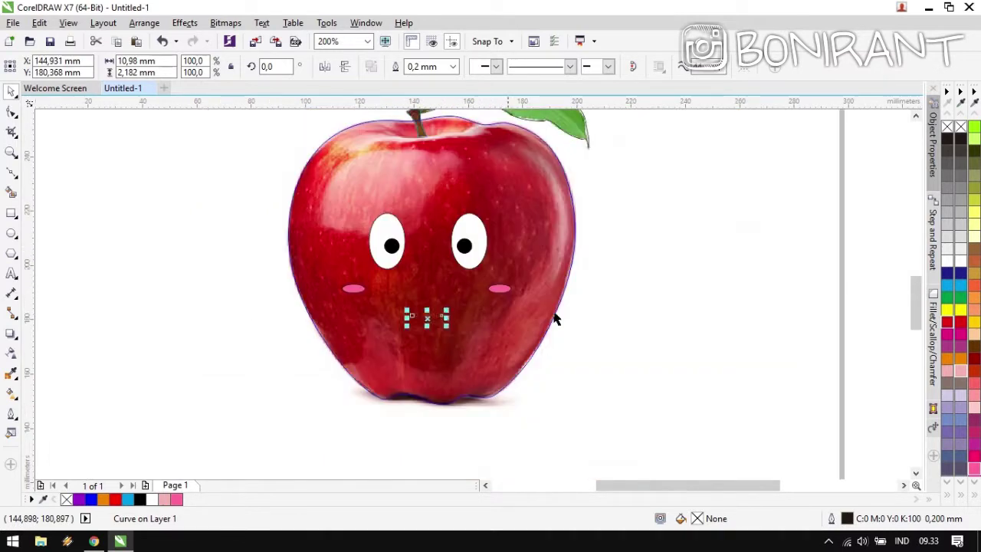
{"action": "left_click", "coordinate": [556, 319]}
{"action": "left_click", "coordinate": [431, 320]}
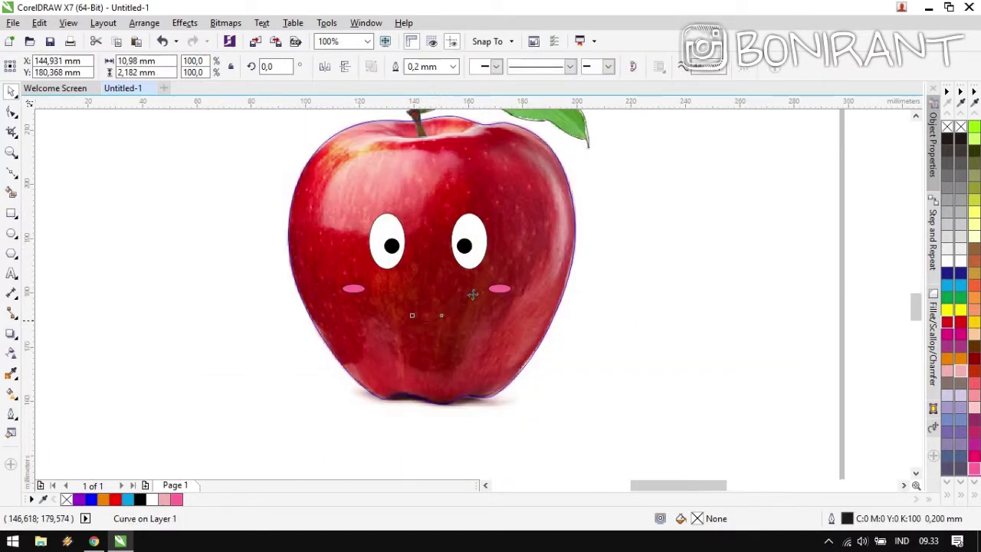
{"action": "scroll", "coordinate": [473, 294], "scroll_direction": "up", "scroll_amount": 3}
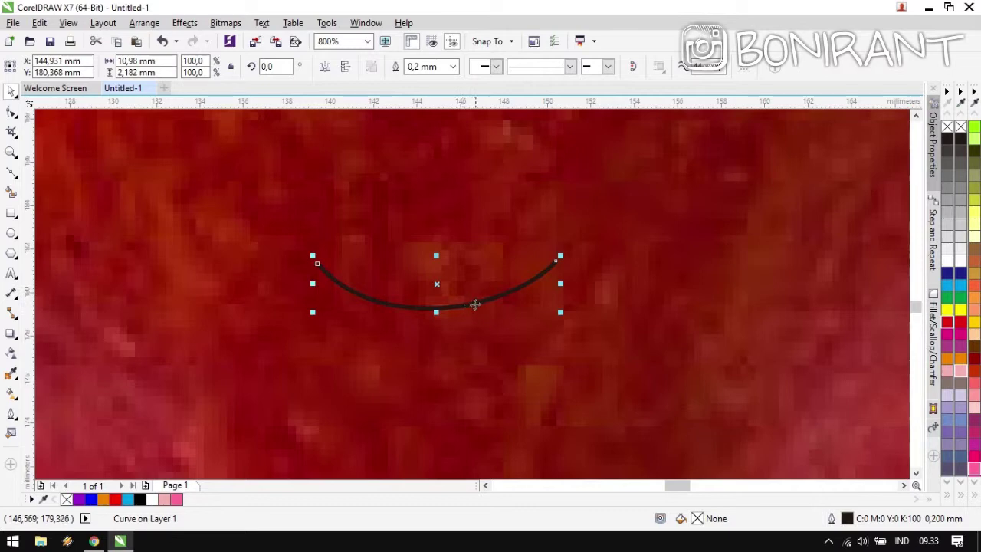
{"action": "left_click", "coordinate": [454, 67]}
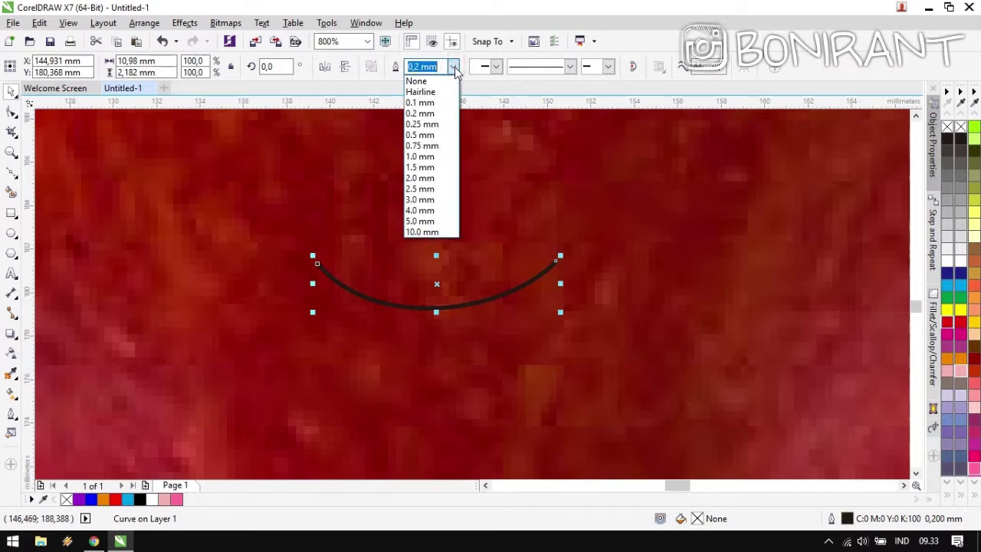
{"action": "left_click", "coordinate": [453, 67]}
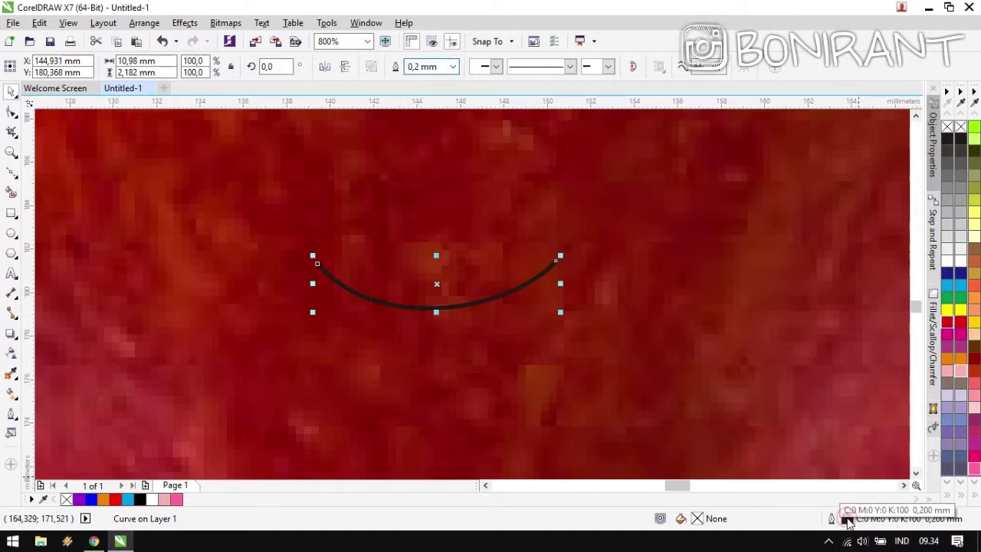
{"action": "double_click", "coordinate": [848, 521]}
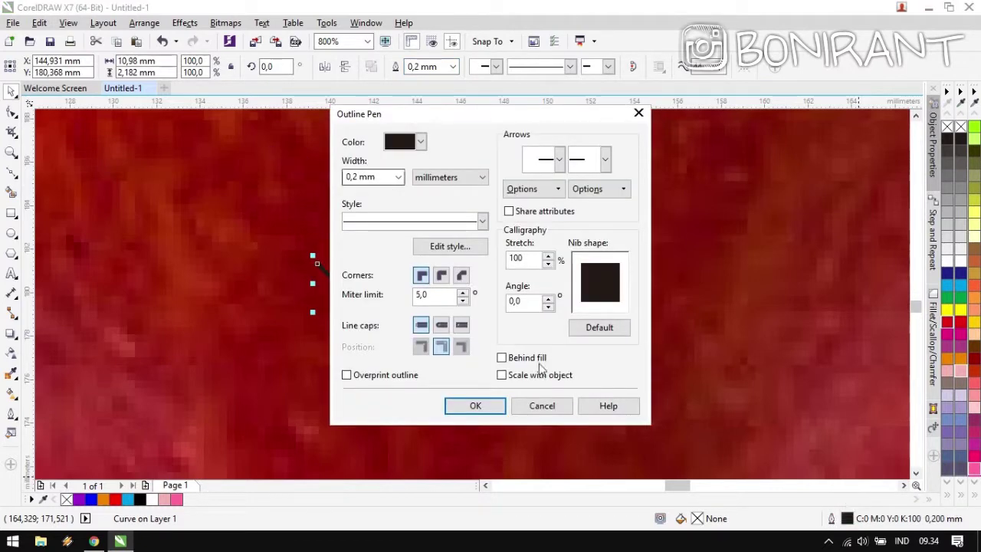
{"action": "left_click", "coordinate": [550, 405]}
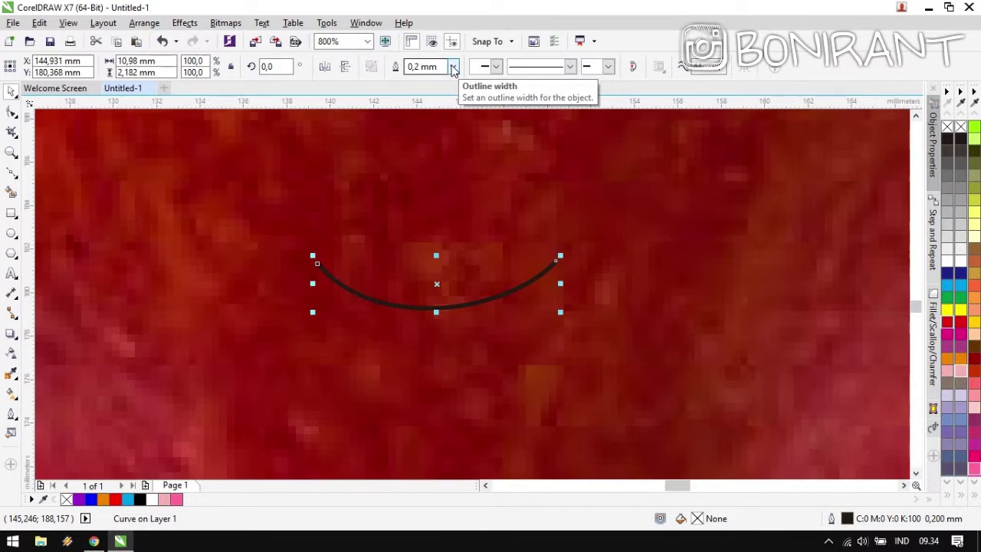
Try outline widths of 0.75, 1.0 and 0.5 mm on the mouth curve, ending with 0.75 mm.
{"action": "left_click", "coordinate": [452, 68]}
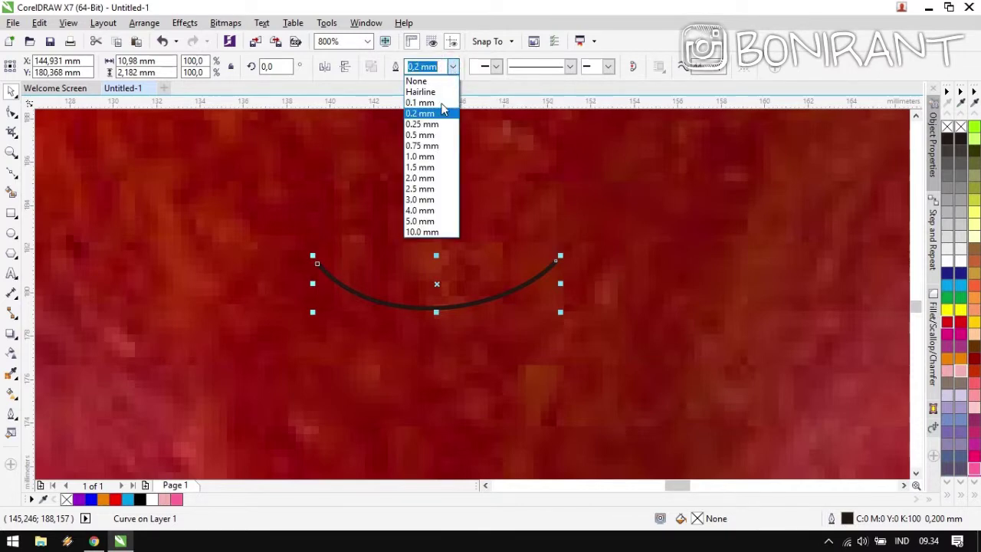
{"action": "left_click", "coordinate": [435, 145]}
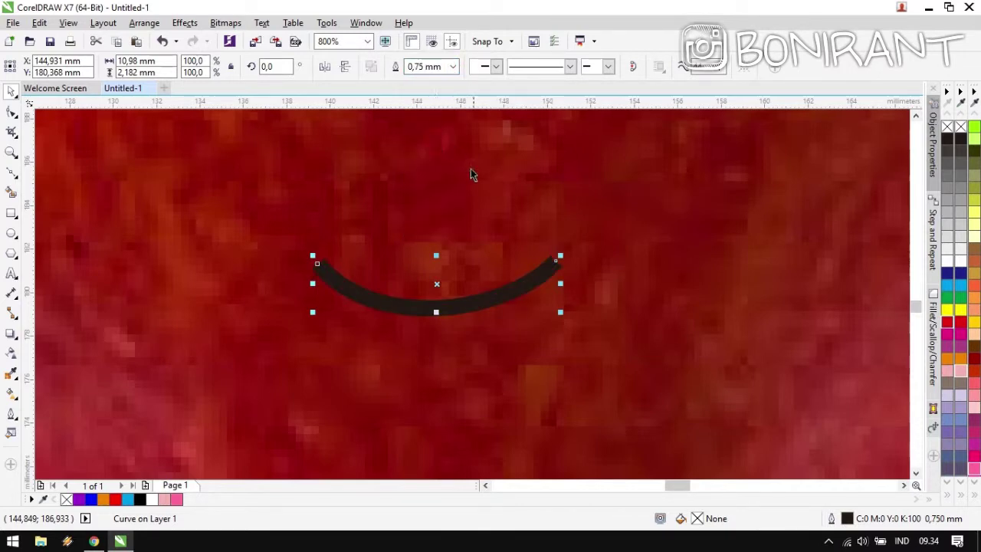
{"action": "left_click", "coordinate": [453, 67]}
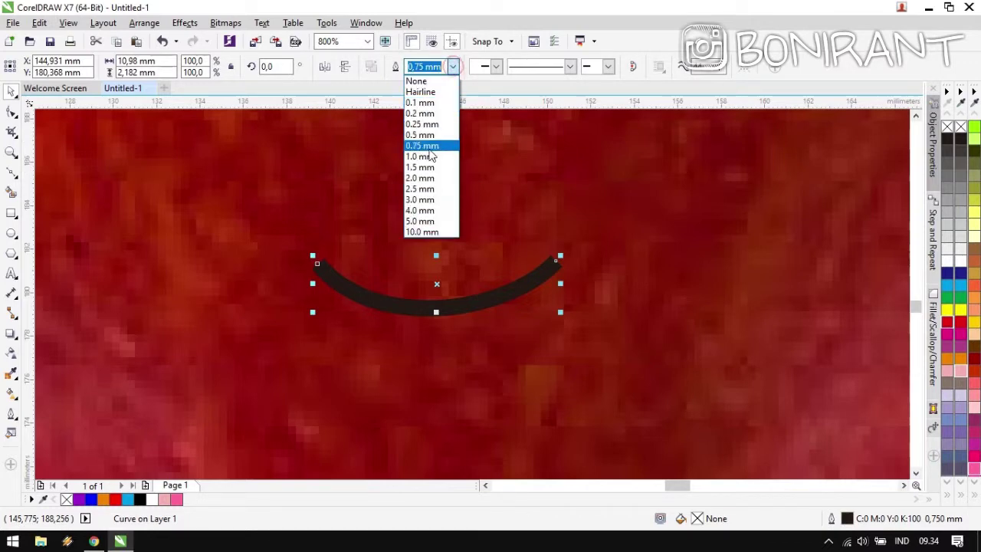
{"action": "left_click", "coordinate": [420, 156]}
{"action": "left_click", "coordinate": [443, 68]}
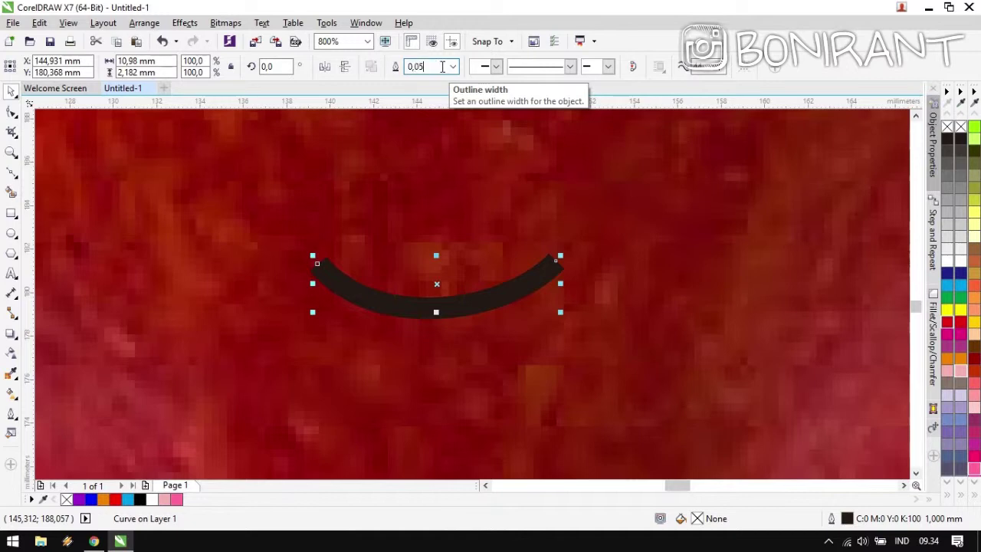
{"action": "key", "text": "Return"}
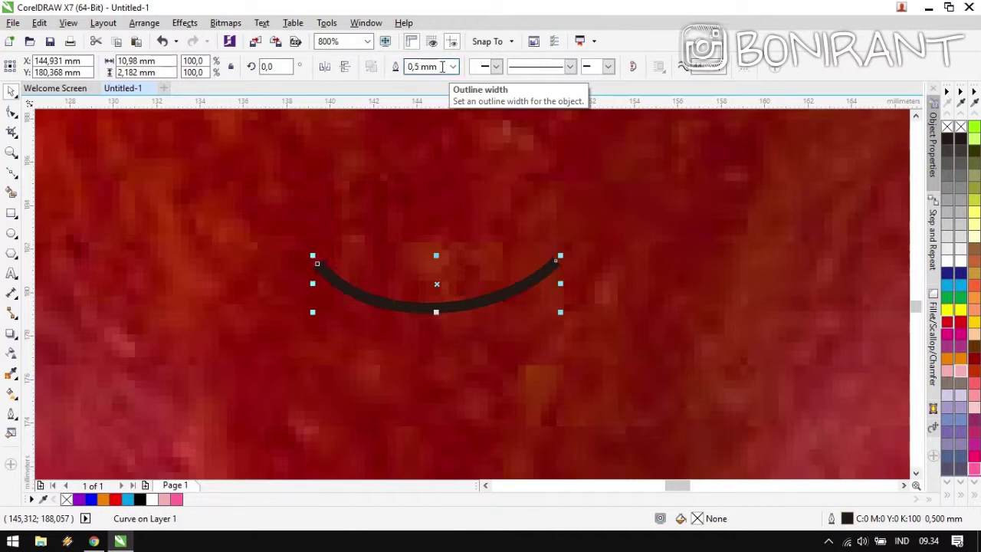
{"action": "left_click", "coordinate": [454, 68]}
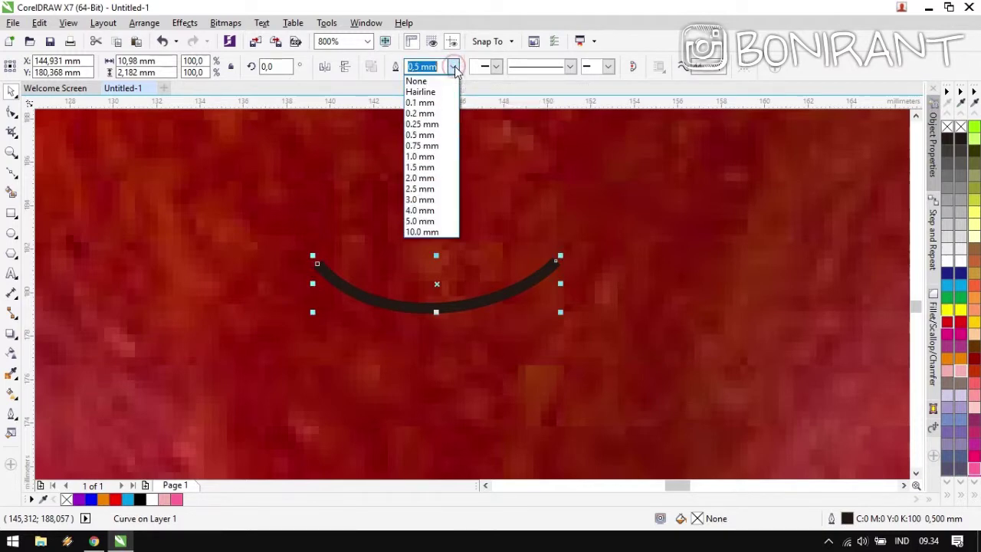
{"action": "left_click", "coordinate": [442, 146]}
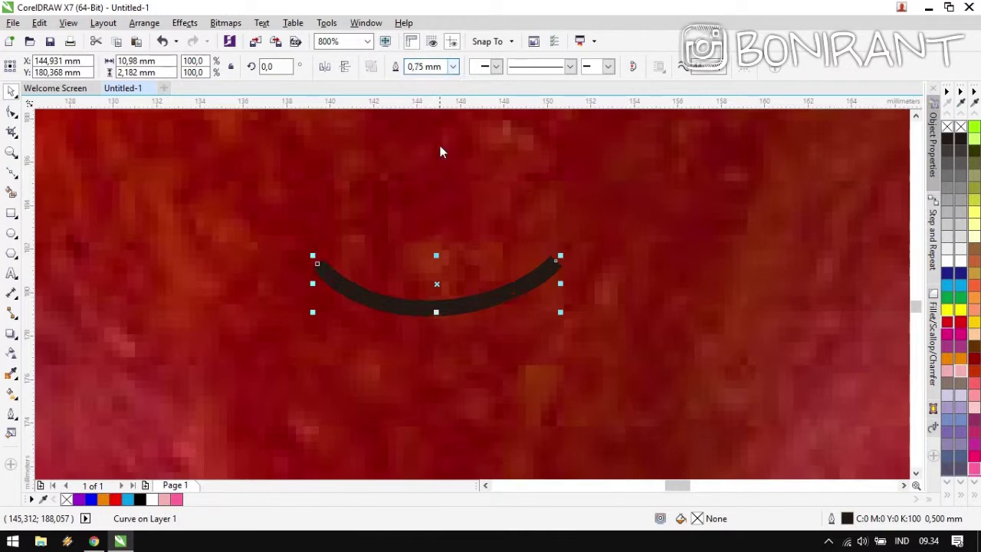
Set the mouth curve's outline width to 1.0 mm and deselect it.
{"action": "scroll", "coordinate": [470, 294], "scroll_direction": "down", "scroll_amount": 5}
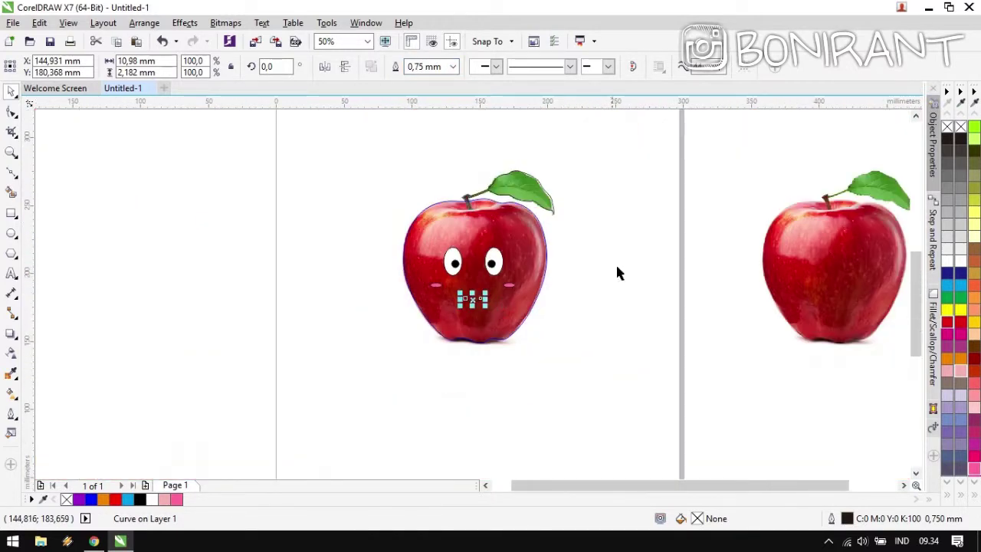
{"action": "left_click", "coordinate": [700, 259]}
{"action": "scroll", "coordinate": [472, 298], "scroll_direction": "up", "scroll_amount": 2}
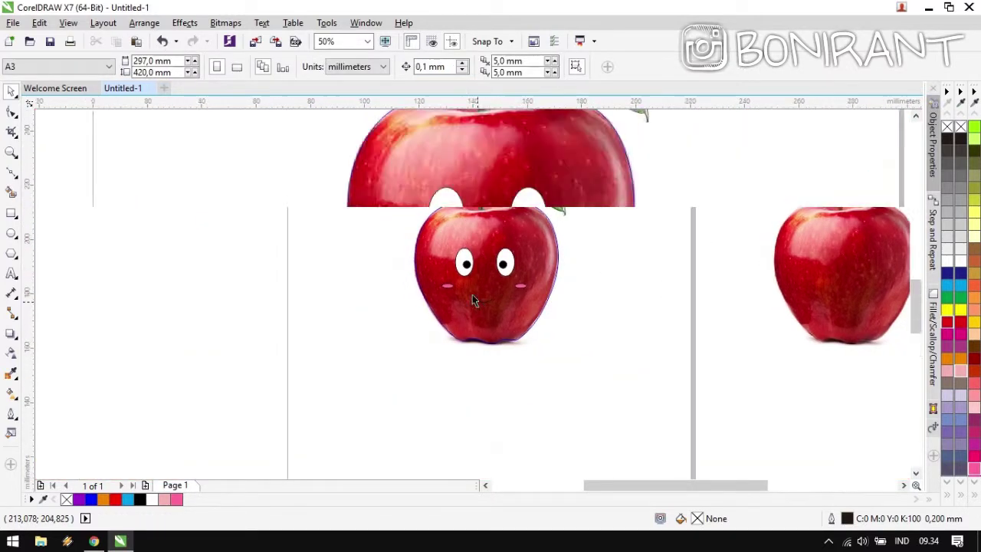
{"action": "scroll", "coordinate": [472, 300], "scroll_direction": "up", "scroll_amount": 2}
{"action": "left_click", "coordinate": [486, 296]}
{"action": "left_click", "coordinate": [453, 67]}
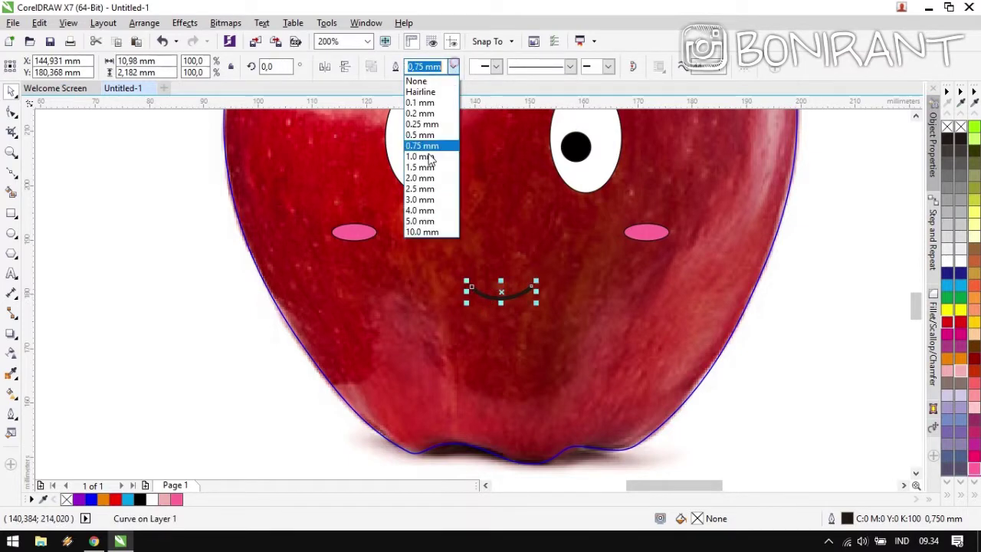
{"action": "left_click", "coordinate": [429, 157]}
{"action": "scroll", "coordinate": [454, 200], "scroll_direction": "down", "scroll_amount": 4}
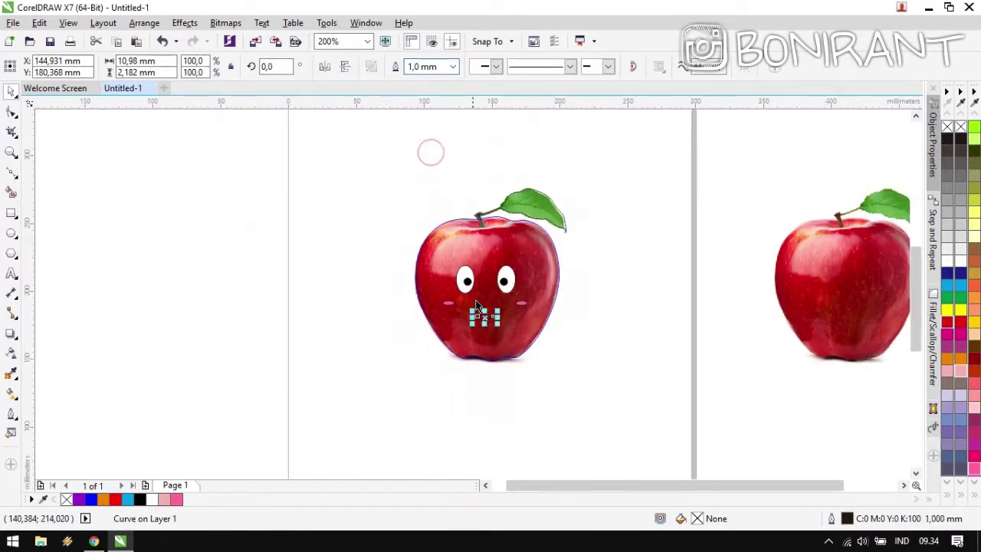
{"action": "left_click", "coordinate": [677, 315]}
Move all traced apple and face shapes off the photo to inspect them alone, and return them onto the photo.
{"action": "left_click_drag", "start_coordinate": [677, 170], "coordinate": [418, 377]}
{"action": "mouse_move", "coordinate": [444, 324]}
{"action": "left_mouse_down"}
{"action": "mouse_move", "coordinate": [268, 308]}
{"action": "mouse_move", "coordinate": [125, 313]}
{"action": "left_mouse_up"}
{"action": "left_click", "coordinate": [218, 386]}
{"action": "left_click_drag", "start_coordinate": [218, 386], "coordinate": [383, 376]}
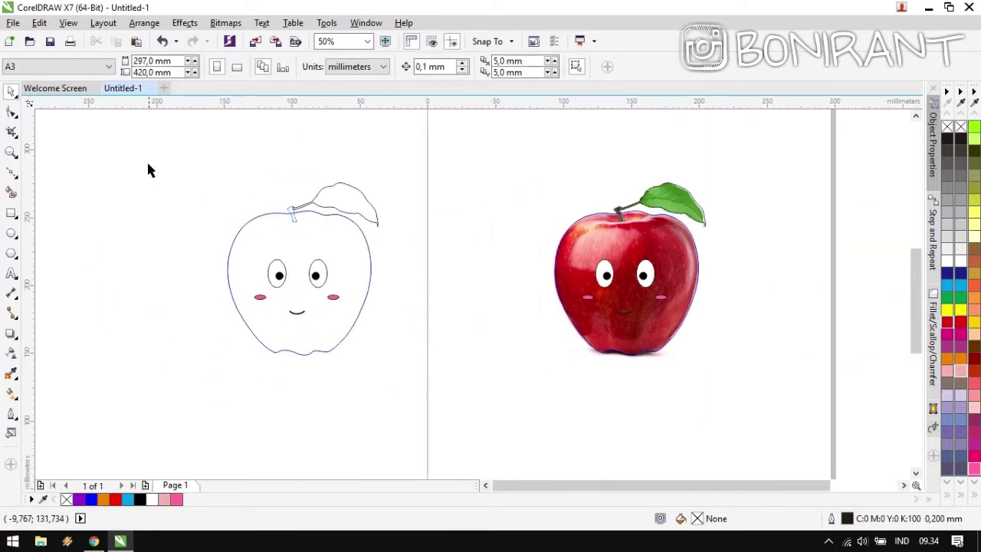
{"action": "mouse_move", "coordinate": [149, 158]}
{"action": "left_mouse_down"}
{"action": "mouse_move", "coordinate": [396, 407]}
{"action": "mouse_move", "coordinate": [440, 429]}
{"action": "mouse_move", "coordinate": [445, 422]}
{"action": "left_mouse_up"}
{"action": "left_click_drag", "start_coordinate": [280, 330], "coordinate": [606, 329]}
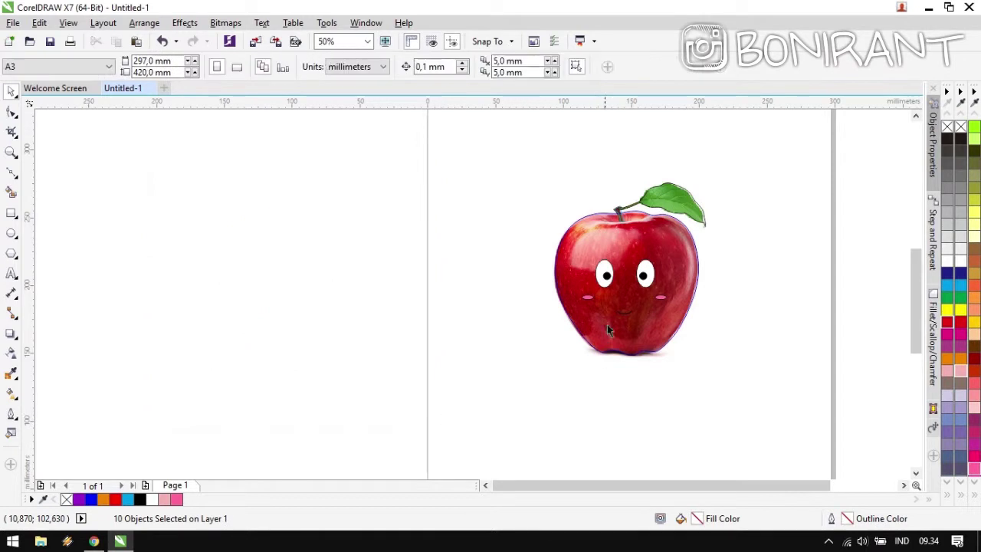
{"action": "scroll", "coordinate": [607, 329], "scroll_direction": "up", "scroll_amount": 2}
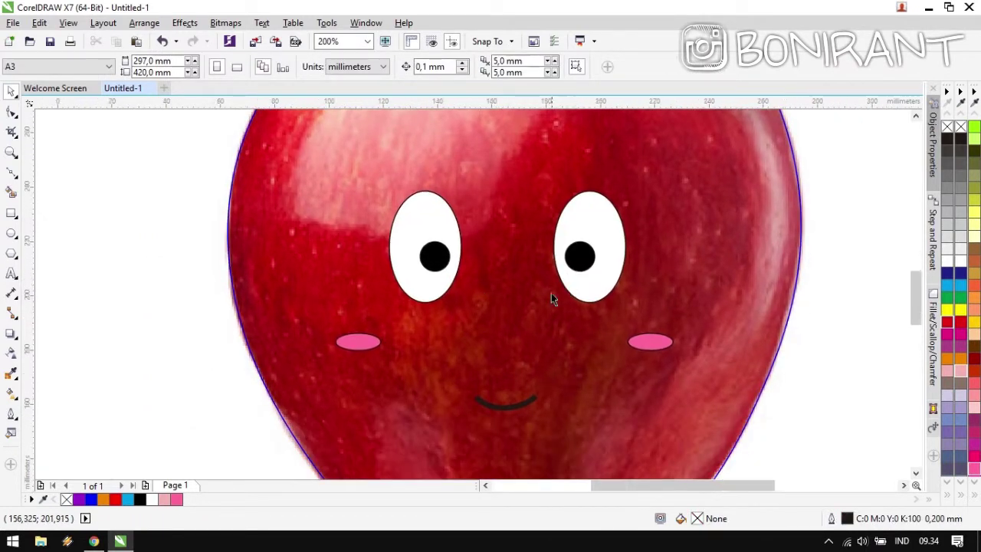
{"action": "scroll", "coordinate": [551, 293], "scroll_direction": "down", "scroll_amount": 2}
{"action": "scroll", "coordinate": [472, 294], "scroll_direction": "up", "scroll_amount": 1}
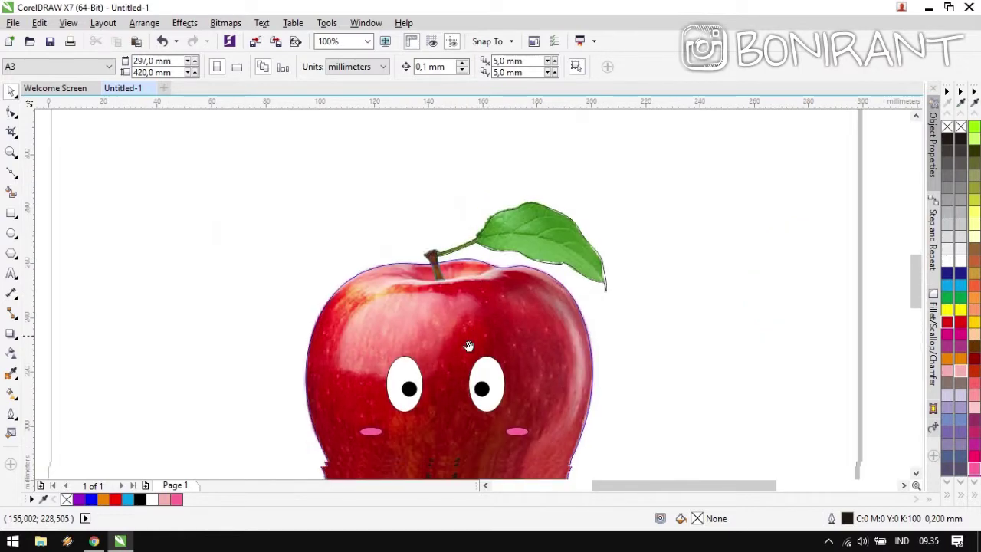
{"action": "scroll", "coordinate": [472, 295], "scroll_direction": "up", "scroll_amount": 2}
{"action": "scroll", "coordinate": [473, 300], "scroll_direction": "down", "scroll_amount": 2}
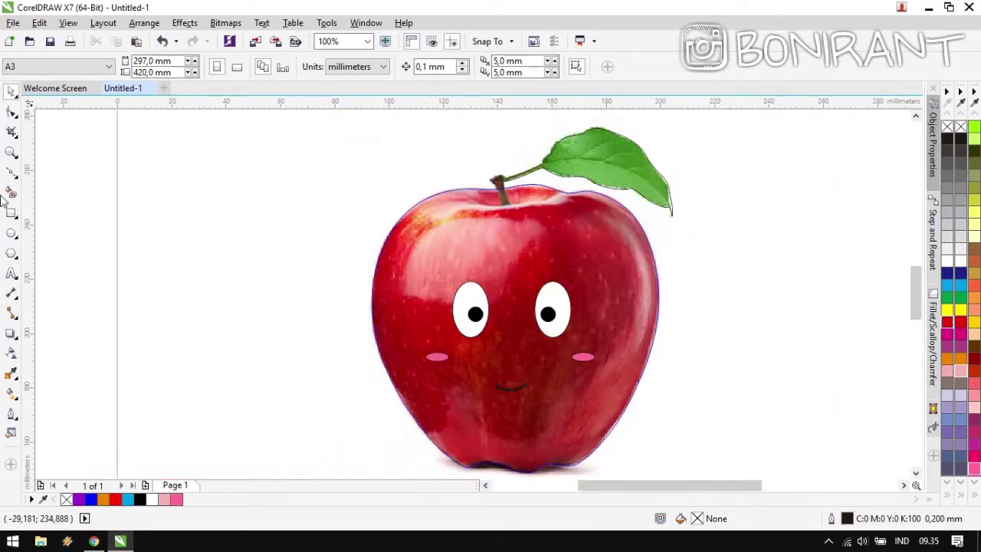
Try a two-segment Bézier line running outward and up from the apple's left edge as an arm, and undo it.
{"action": "left_click", "coordinate": [14, 179]}
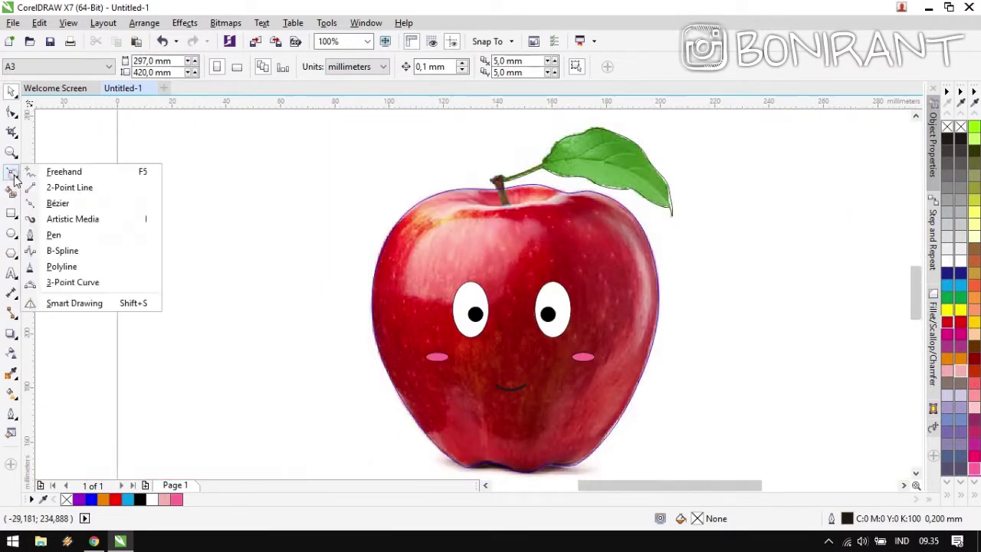
{"action": "left_click", "coordinate": [73, 203]}
{"action": "scroll", "coordinate": [475, 291], "scroll_direction": "up", "scroll_amount": 1}
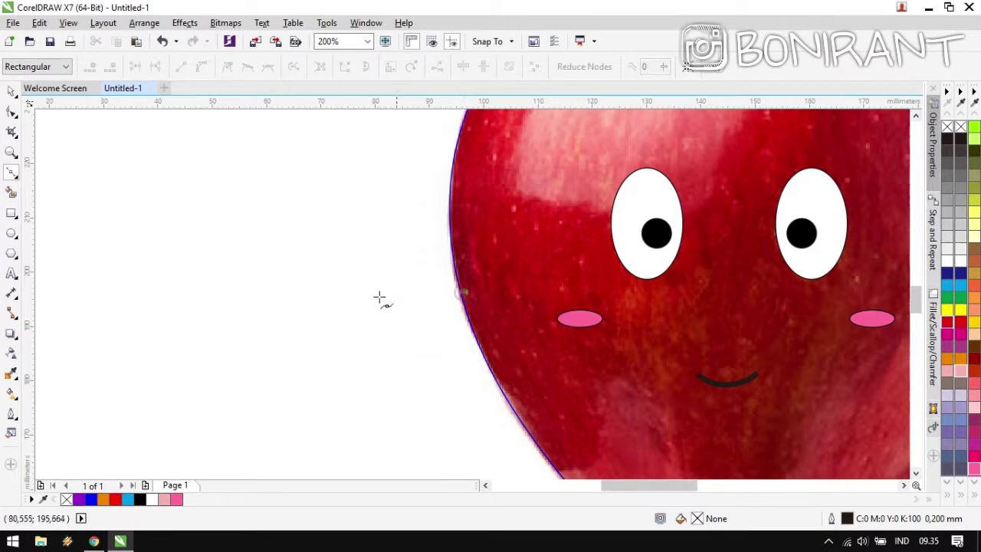
{"action": "left_click", "coordinate": [465, 291]}
{"action": "left_click", "coordinate": [351, 289]}
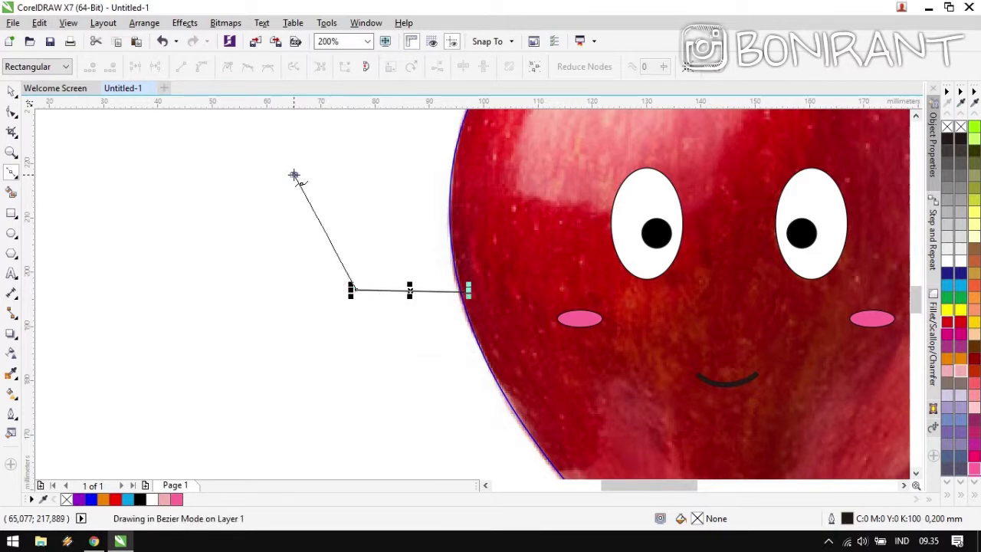
{"action": "left_click", "coordinate": [293, 175]}
{"action": "scroll", "coordinate": [293, 175], "scroll_direction": "down", "scroll_amount": 2}
{"action": "scroll", "coordinate": [473, 293], "scroll_direction": "up", "scroll_amount": 1}
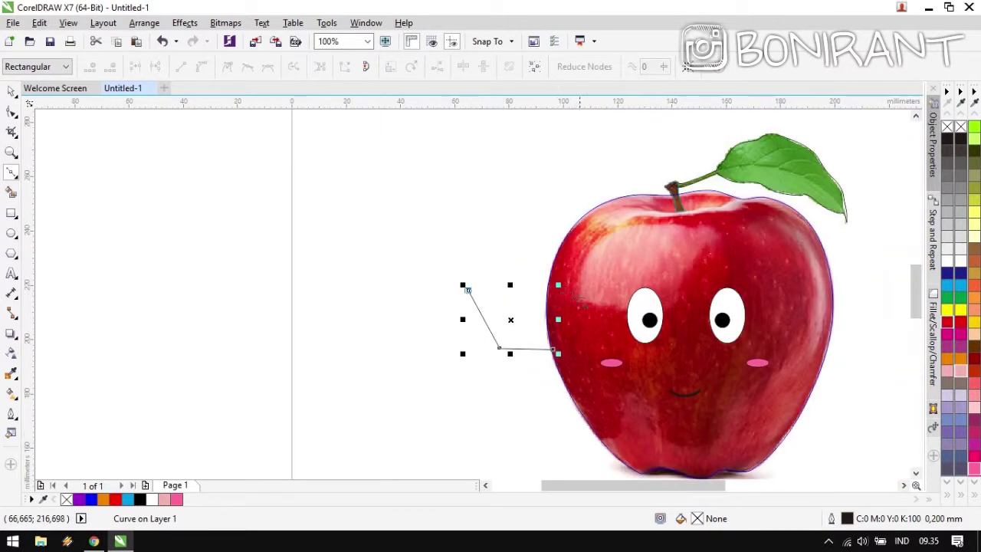
{"action": "key", "text": "ctrl+z"}
{"action": "key", "text": "ctrl+z"}
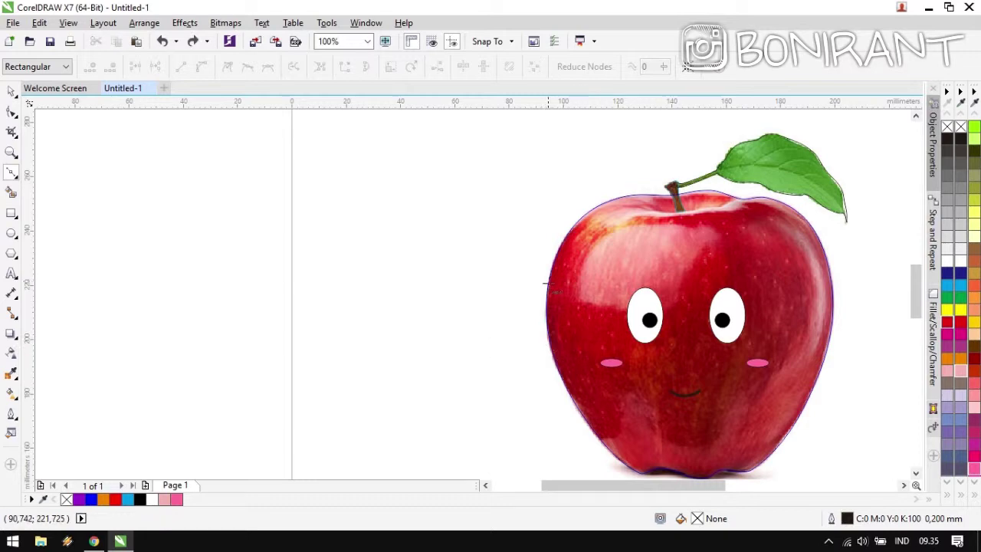
Draw a Bézier arm about 22 mm long diagonally up and outward from the apple's left edge, ending in an upright finger about 3 mm long.
{"action": "left_click", "coordinate": [544, 326]}
{"action": "left_click", "coordinate": [505, 284]}
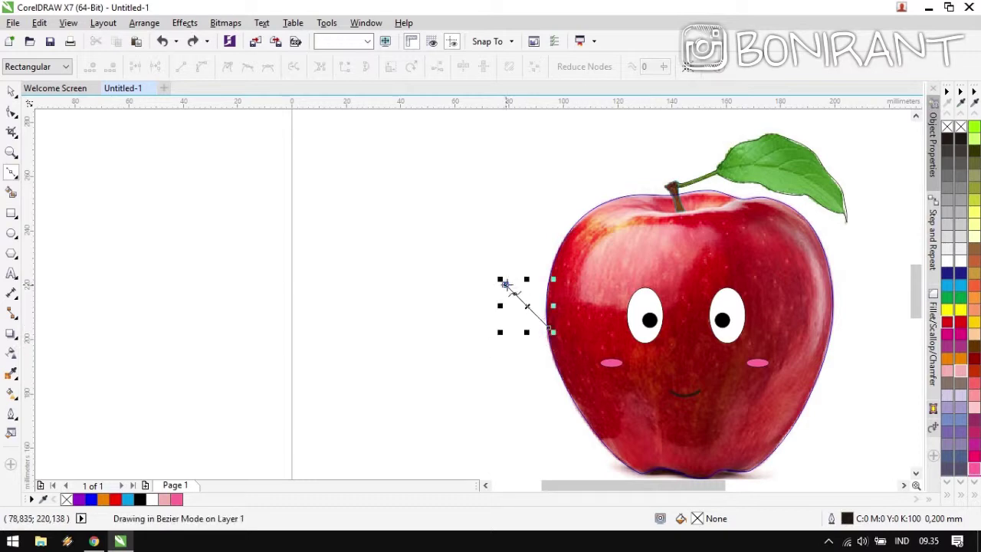
{"action": "scroll", "coordinate": [471, 294], "scroll_direction": "up", "scroll_amount": 1}
{"action": "scroll", "coordinate": [473, 294], "scroll_direction": "up", "scroll_amount": 1}
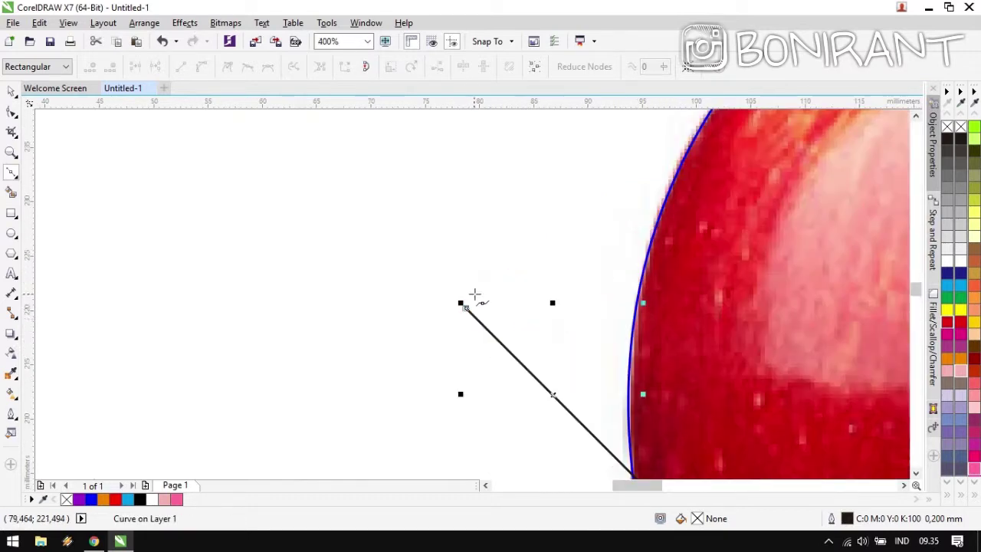
{"action": "scroll", "coordinate": [470, 284], "scroll_direction": "up", "scroll_amount": 1}
{"action": "left_click", "coordinate": [468, 281]}
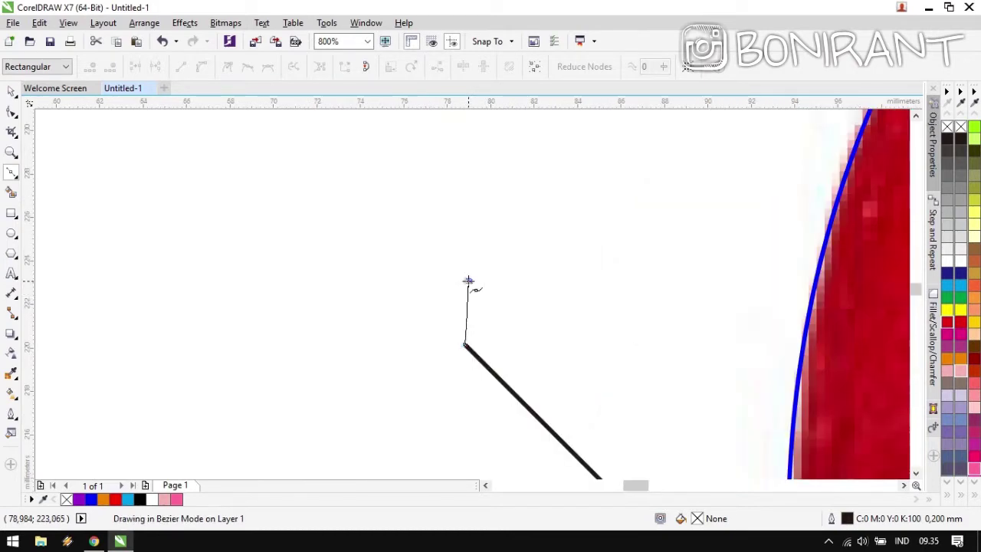
{"action": "scroll", "coordinate": [482, 315], "scroll_direction": "down", "scroll_amount": 2}
{"action": "scroll", "coordinate": [473, 294], "scroll_direction": "down", "scroll_amount": 2}
{"action": "left_click", "coordinate": [324, 346]}
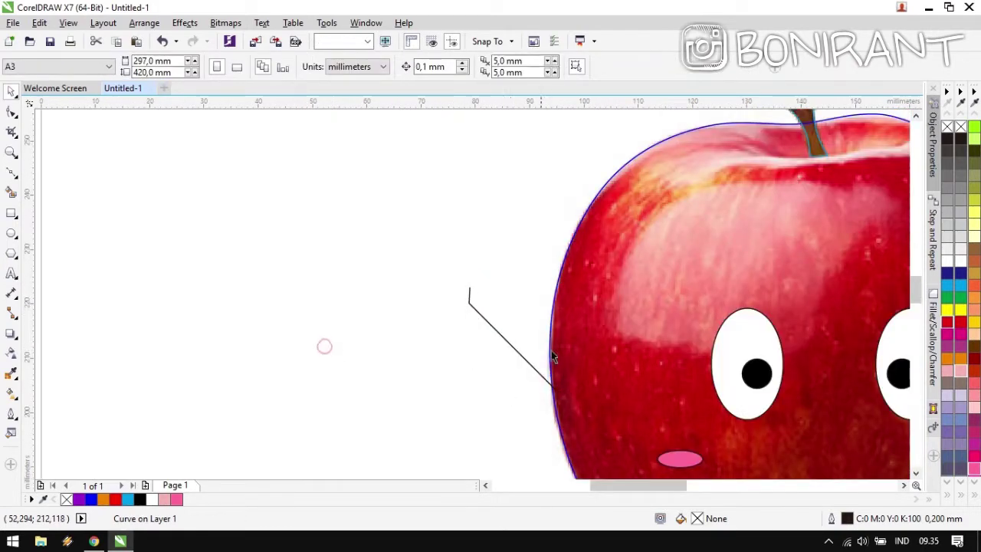
Draw a second Bézier finger about 3 mm long from the arm's end node, continuing the arm diagonally up and outward.
{"action": "scroll", "coordinate": [444, 276], "scroll_direction": "up", "scroll_amount": 1}
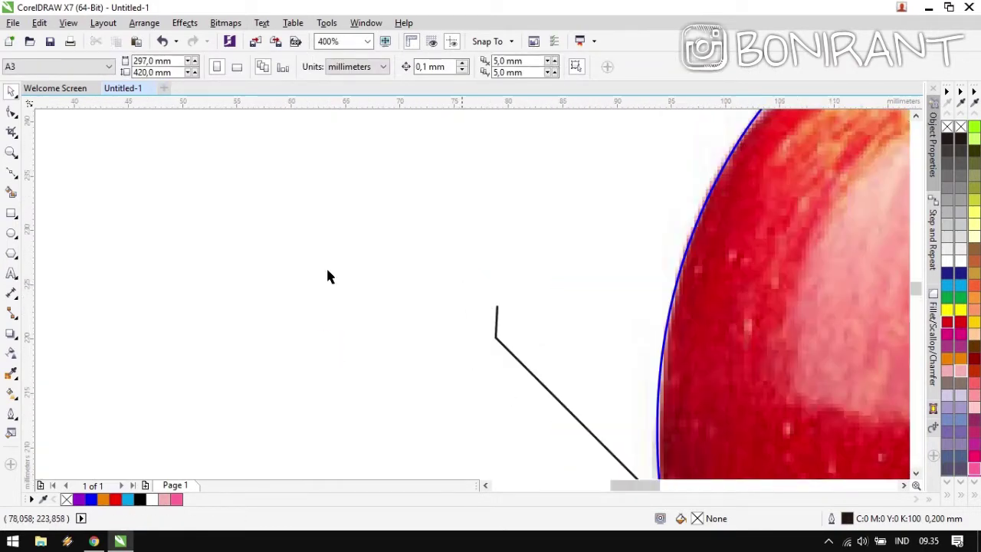
{"action": "left_click", "coordinate": [11, 172]}
{"action": "scroll", "coordinate": [495, 335], "scroll_direction": "up", "scroll_amount": 1}
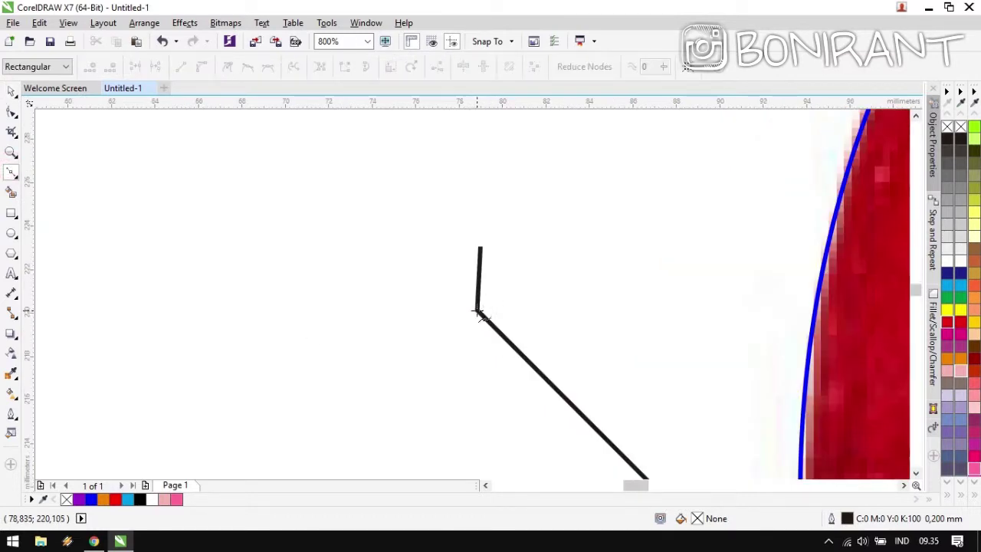
{"action": "left_click", "coordinate": [476, 310]}
{"action": "left_click", "coordinate": [432, 261]}
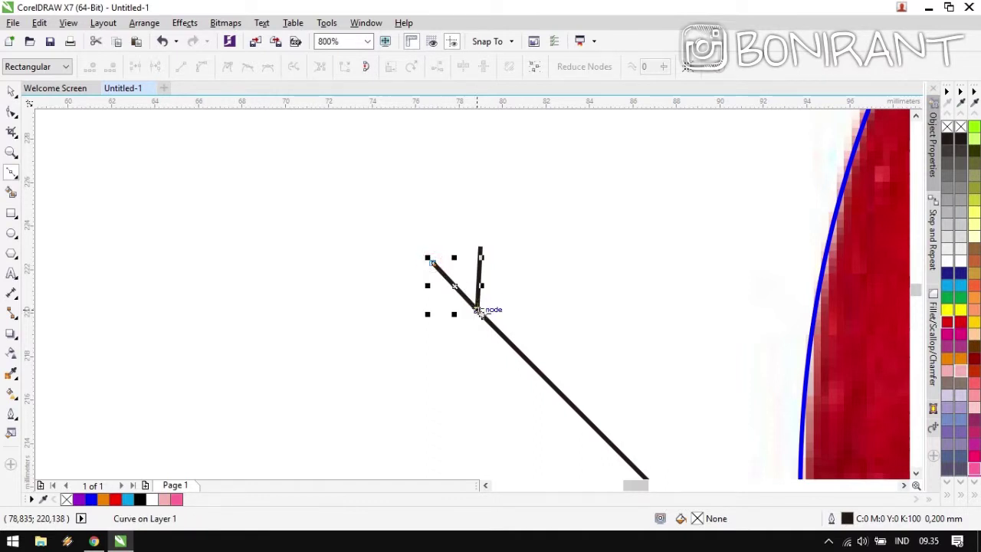
Draw a third Bézier finger about 3 mm long running horizontally outward from the arm's end node.
{"action": "left_click", "coordinate": [477, 310]}
{"action": "left_click", "coordinate": [422, 310]}
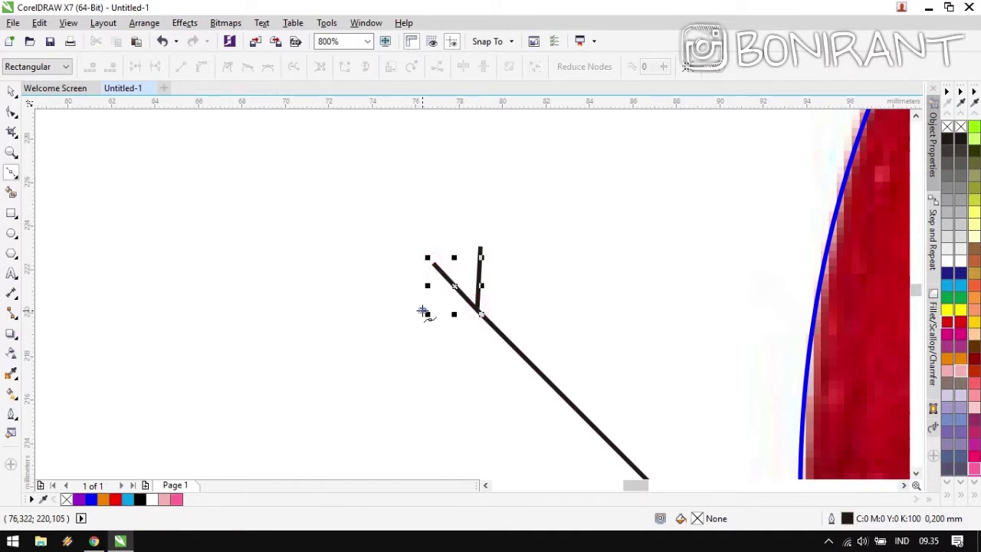
{"action": "left_click", "coordinate": [479, 310]}
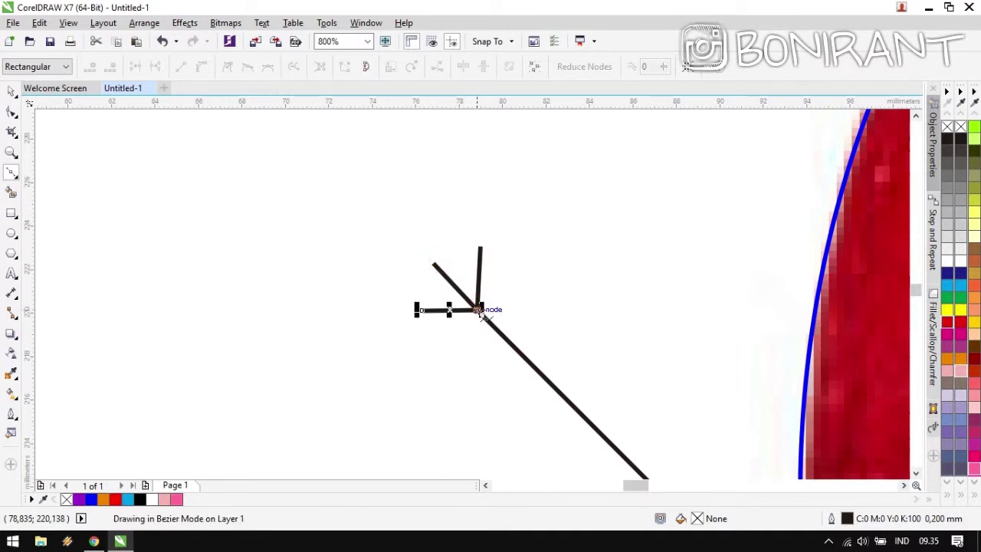
{"action": "scroll", "coordinate": [472, 294], "scroll_direction": "down", "scroll_amount": 2}
{"action": "key", "text": "space"}
{"action": "left_click", "coordinate": [216, 251]}
{"action": "scroll", "coordinate": [441, 289], "scroll_direction": "down", "scroll_amount": 2}
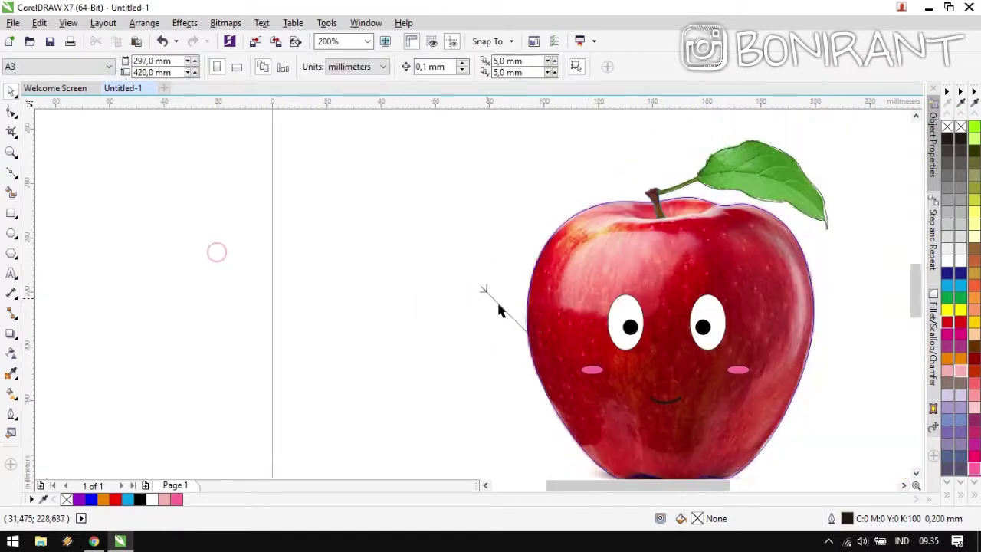
Set the outline width of the arm and its fingers to 1.0 mm.
{"action": "scroll", "coordinate": [473, 294], "scroll_direction": "up", "scroll_amount": 1}
{"action": "mouse_move", "coordinate": [221, 203]}
{"action": "left_mouse_down"}
{"action": "mouse_move", "coordinate": [250, 239]}
{"action": "mouse_move", "coordinate": [460, 338]}
{"action": "left_mouse_up"}
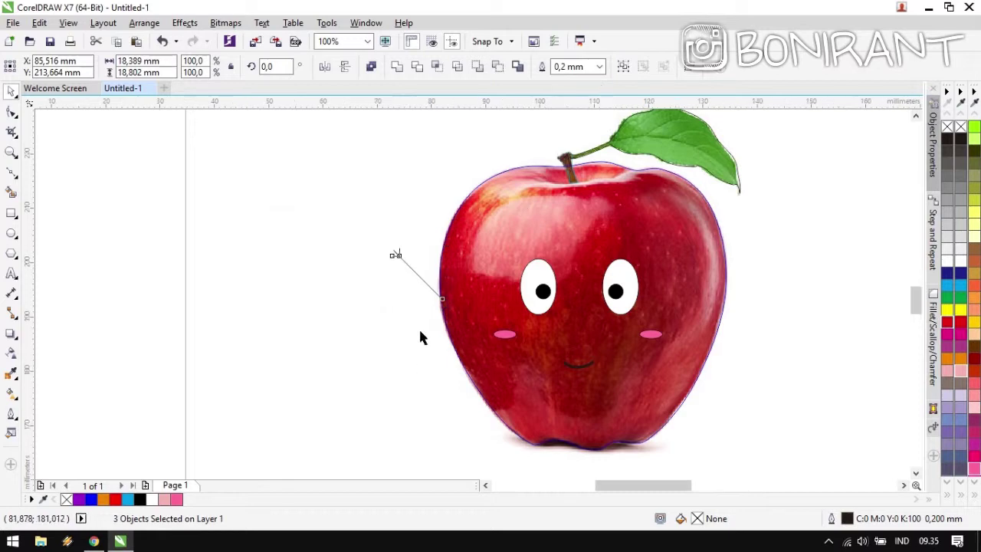
{"action": "scroll", "coordinate": [420, 335], "scroll_direction": "up", "scroll_amount": 2}
{"action": "left_click", "coordinate": [599, 67]}
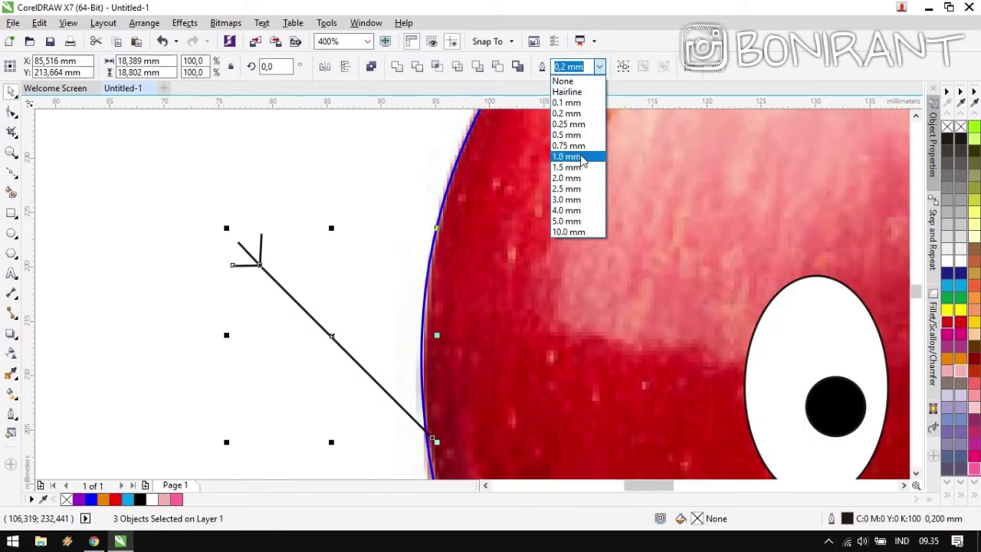
{"action": "left_click", "coordinate": [579, 157]}
{"action": "scroll", "coordinate": [472, 295], "scroll_direction": "down", "scroll_amount": 2}
{"action": "left_click", "coordinate": [379, 311]}
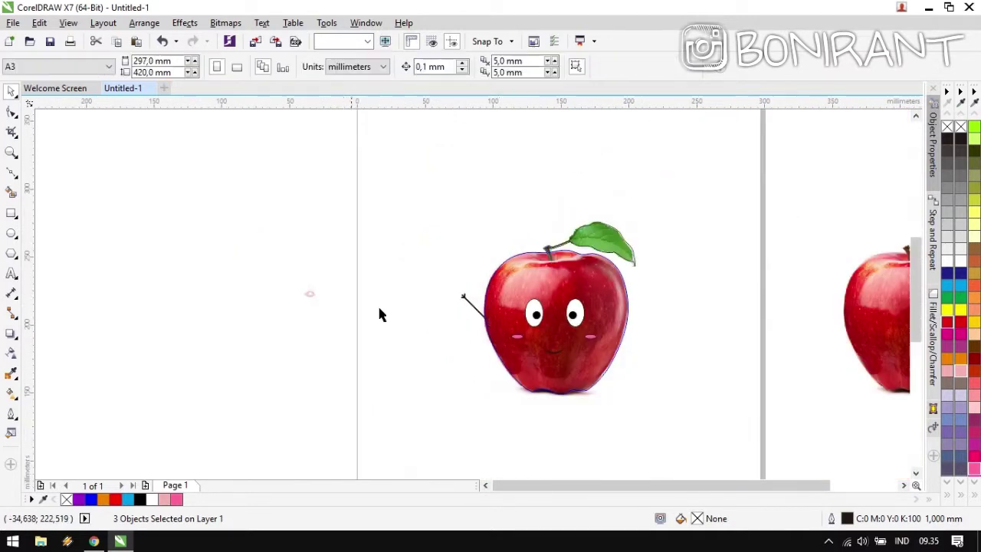
Lengthen the arm's three fingers to about 6 mm each by moving their end nodes outward.
{"action": "scroll", "coordinate": [309, 291], "scroll_direction": "up", "scroll_amount": 1}
{"action": "scroll", "coordinate": [406, 284], "scroll_direction": "up", "scroll_amount": 2}
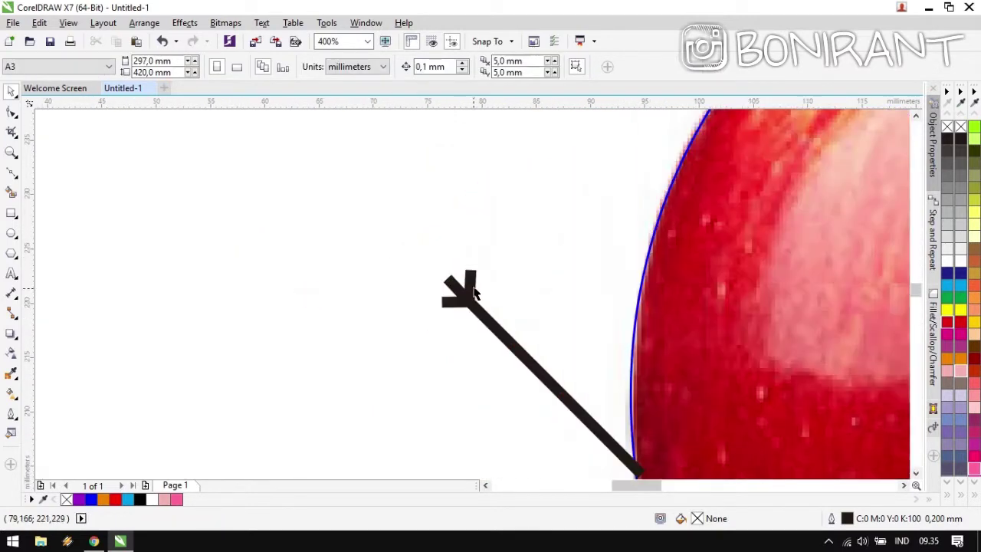
{"action": "key", "text": "F10"}
{"action": "left_click", "coordinate": [473, 283]}
{"action": "left_click_drag", "start_coordinate": [471, 272], "coordinate": [470, 233]}
{"action": "left_click_drag", "start_coordinate": [449, 282], "coordinate": [423, 255]}
{"action": "left_click_drag", "start_coordinate": [445, 302], "coordinate": [405, 302]}
{"action": "scroll", "coordinate": [473, 298], "scroll_direction": "down", "scroll_amount": 3}
{"action": "key", "text": "space"}
{"action": "left_click", "coordinate": [197, 296]}
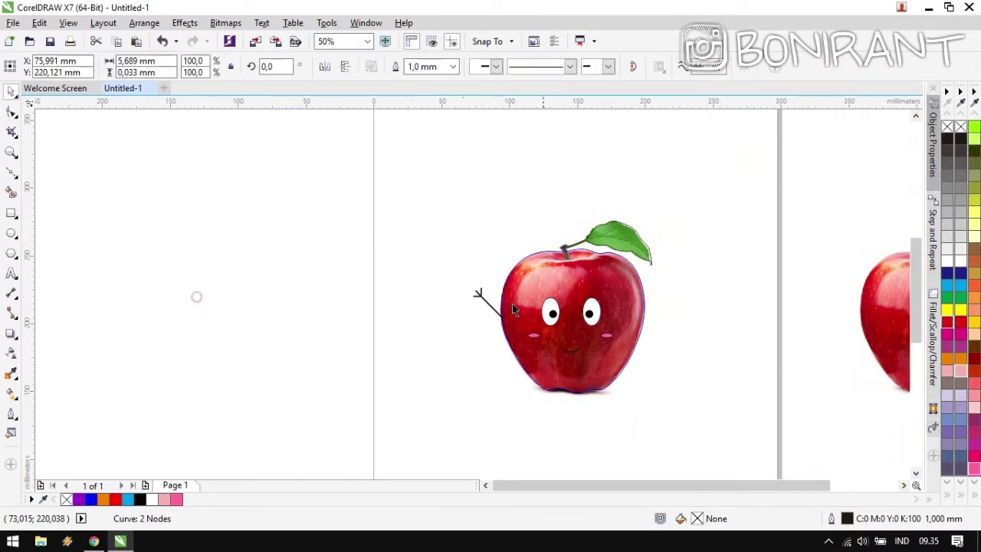
Place a horizontally mirrored copy of the whole arm with its base on the apple's right edge.
{"action": "scroll", "coordinate": [578, 315], "scroll_direction": "up", "scroll_amount": 1}
{"action": "left_click_drag", "start_coordinate": [150, 218], "coordinate": [386, 335]}
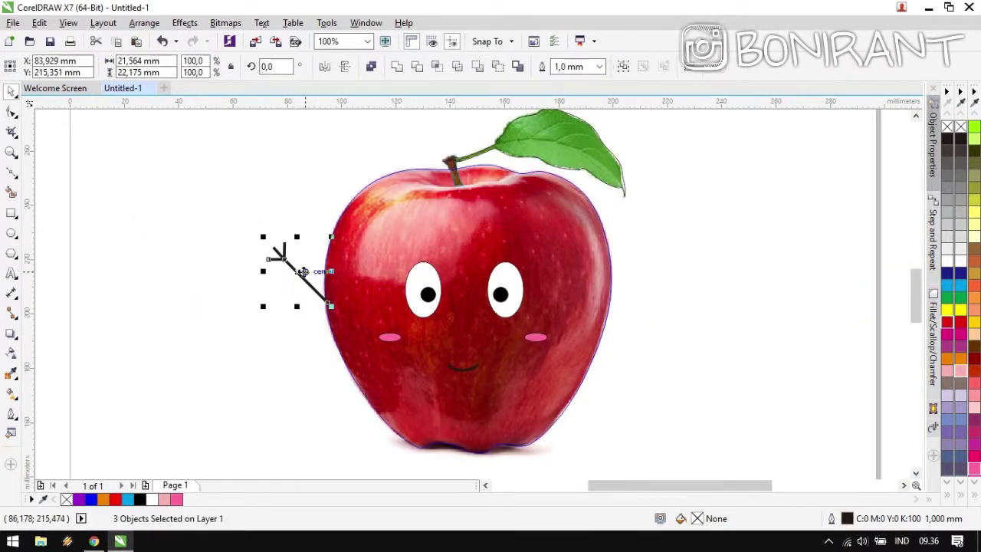
{"action": "left_click_drag", "start_coordinate": [303, 272], "coordinate": [609, 310]}
{"action": "left_click", "coordinate": [834, 268]}
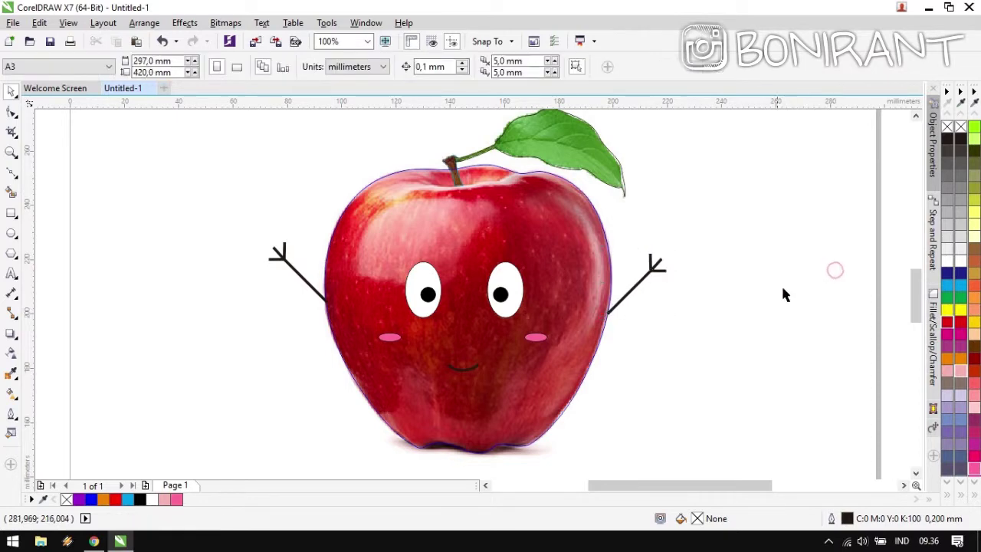
Move the left arm with its fingers about 2 mm lower along the apple's left edge.
{"action": "scroll", "coordinate": [655, 299], "scroll_direction": "down", "scroll_amount": 1}
{"action": "scroll", "coordinate": [471, 294], "scroll_direction": "up", "scroll_amount": 1}
{"action": "left_click_drag", "start_coordinate": [419, 294], "coordinate": [545, 296]}
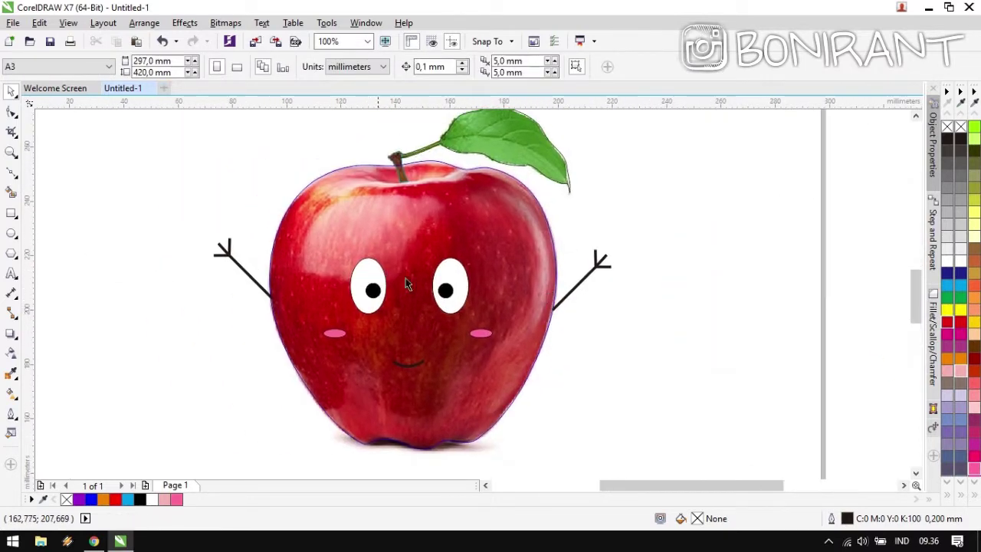
{"action": "scroll", "coordinate": [406, 283], "scroll_direction": "left", "scroll_amount": 3}
{"action": "left_click_drag", "start_coordinate": [217, 178], "coordinate": [517, 306]}
{"action": "left_click_drag", "start_coordinate": [499, 275], "coordinate": [499, 278]}
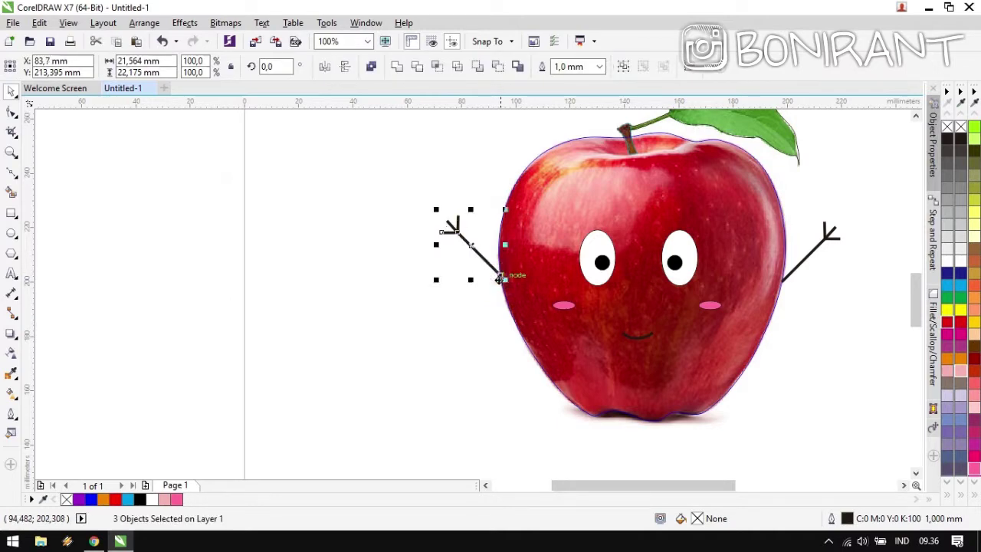
{"action": "scroll", "coordinate": [766, 260], "scroll_direction": "right", "scroll_amount": 5}
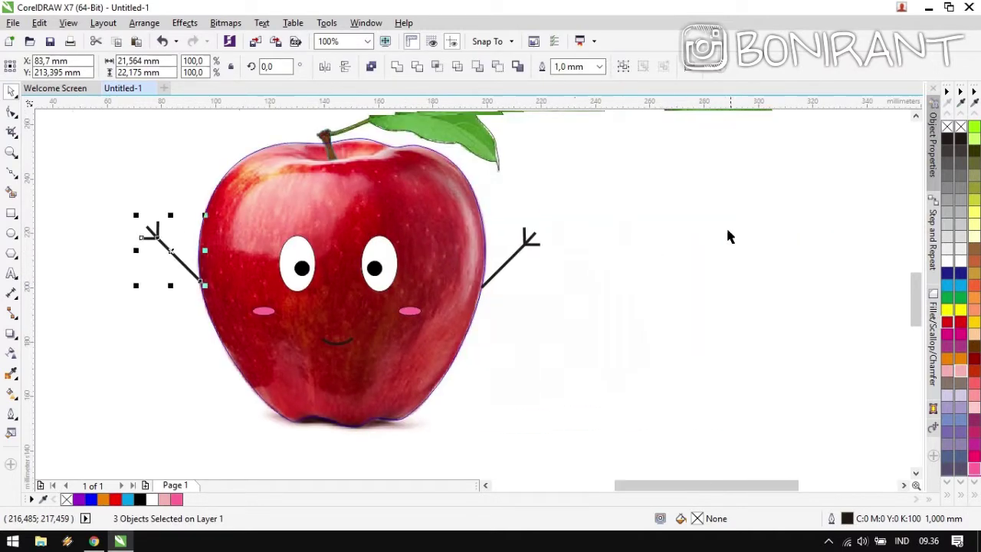
{"action": "left_click", "coordinate": [742, 220]}
{"action": "left_click_drag", "start_coordinate": [750, 183], "coordinate": [476, 298]}
{"action": "left_click", "coordinate": [702, 280]}
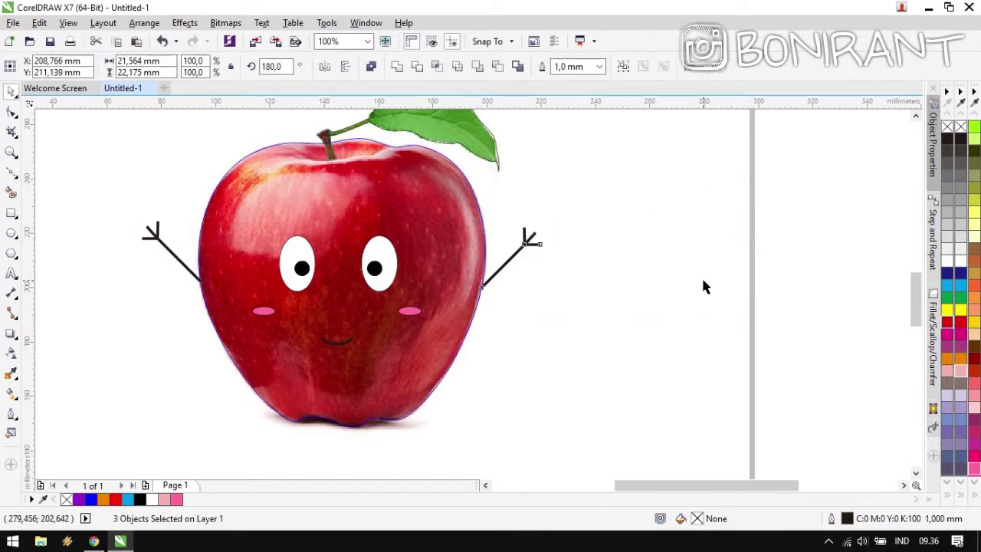
{"action": "scroll", "coordinate": [460, 290], "scroll_direction": "down", "scroll_amount": 1}
{"action": "scroll", "coordinate": [472, 294], "scroll_direction": "down", "scroll_amount": 1}
{"action": "scroll", "coordinate": [473, 294], "scroll_direction": "up", "scroll_amount": 2}
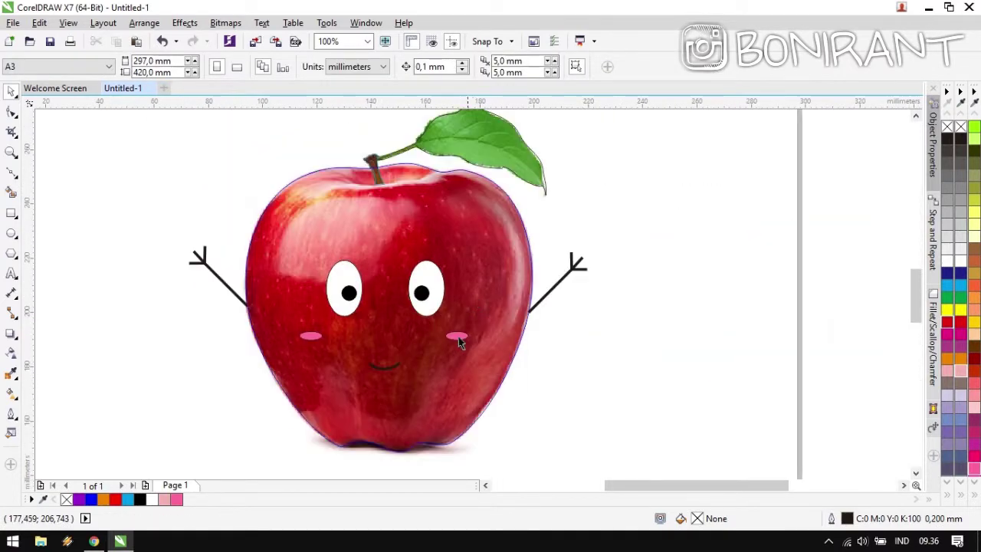
Draw a Bézier leg about 18 mm straight down from the left notch in the apple's base, ending in an outward toe about 5 mm long.
{"action": "left_click_drag", "start_coordinate": [432, 357], "coordinate": [509, 275]}
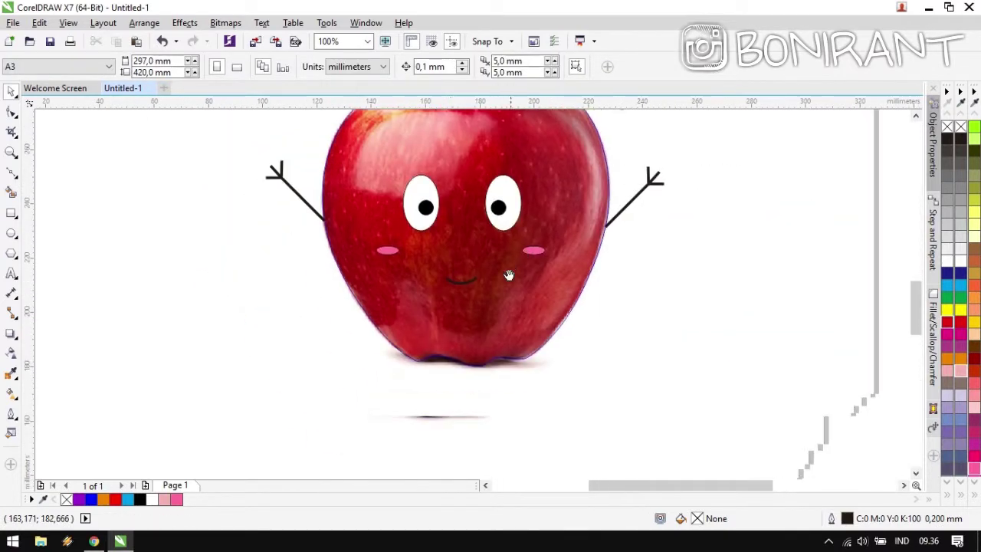
{"action": "left_click", "coordinate": [9, 178]}
{"action": "scroll", "coordinate": [470, 291], "scroll_direction": "up", "scroll_amount": 2}
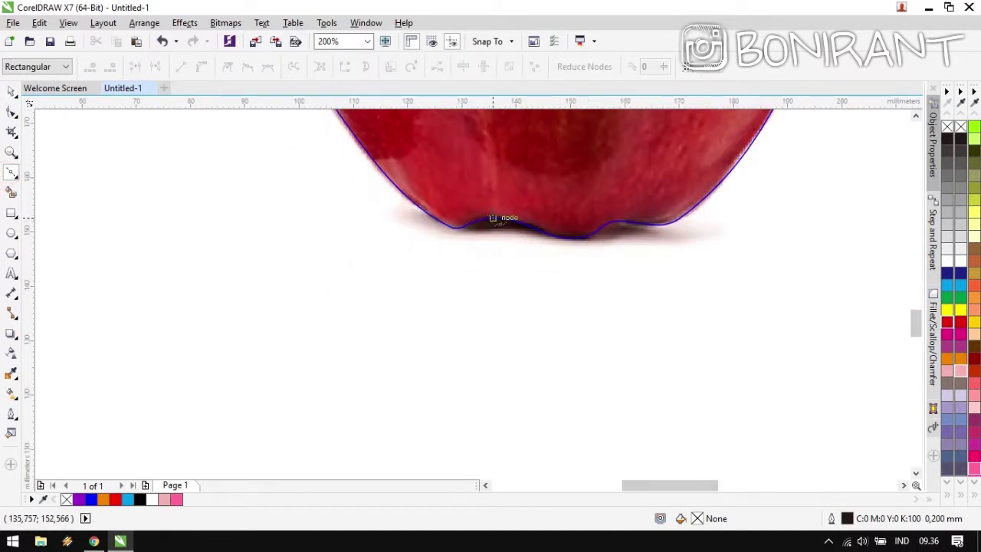
{"action": "left_click", "coordinate": [492, 218]}
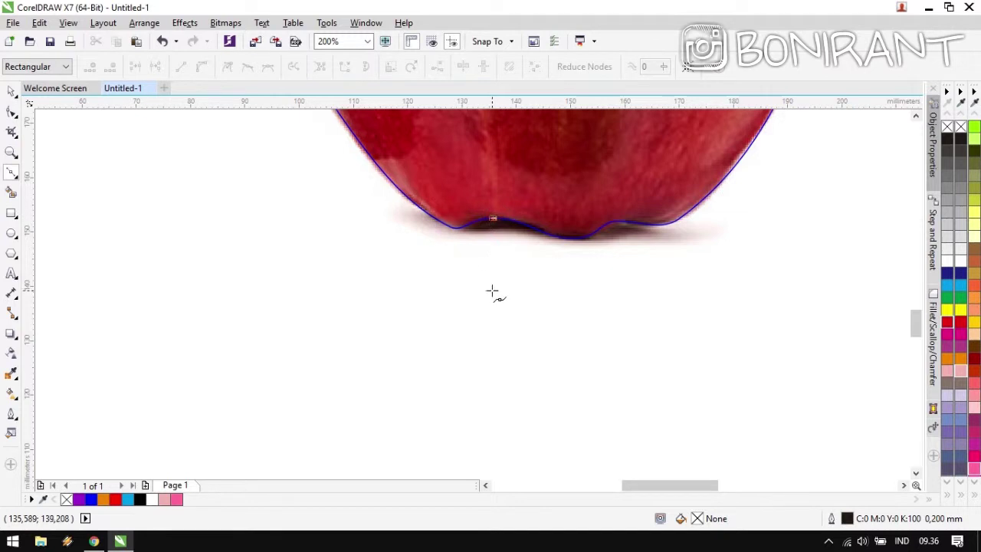
{"action": "left_click", "coordinate": [494, 316]}
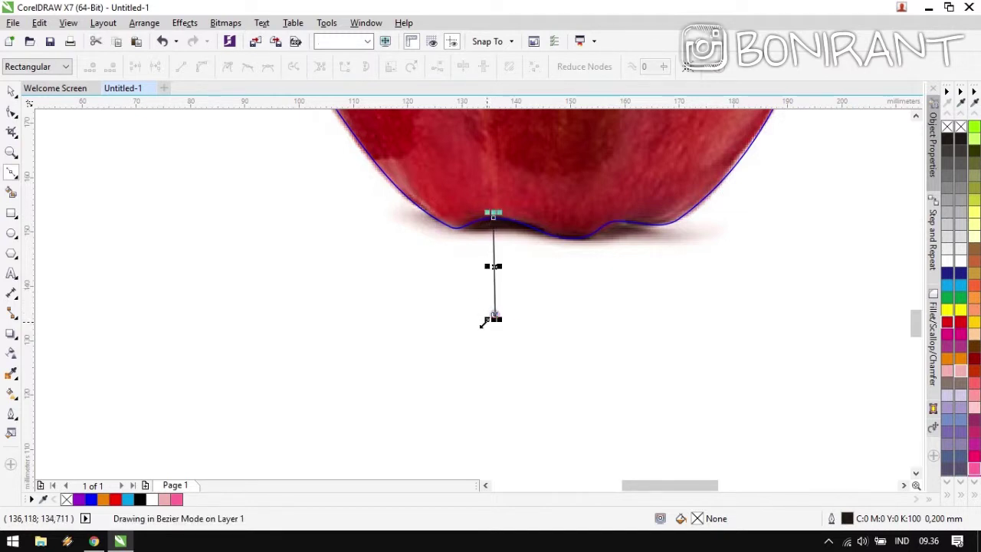
{"action": "left_click", "coordinate": [473, 330]}
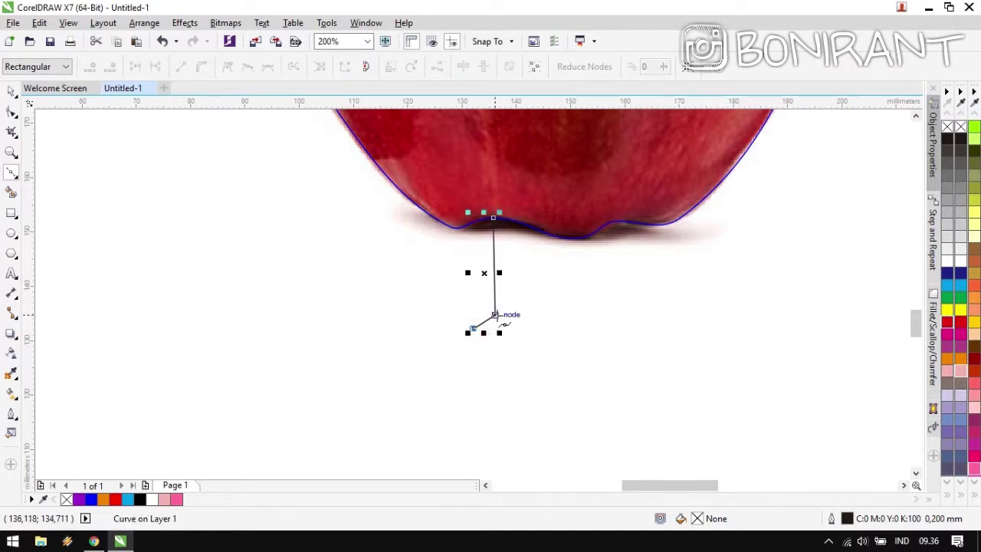
Try a second Bézier toe about 4 mm long running diagonally down and inward from the foot node, and undo it.
{"action": "left_click", "coordinate": [495, 315]}
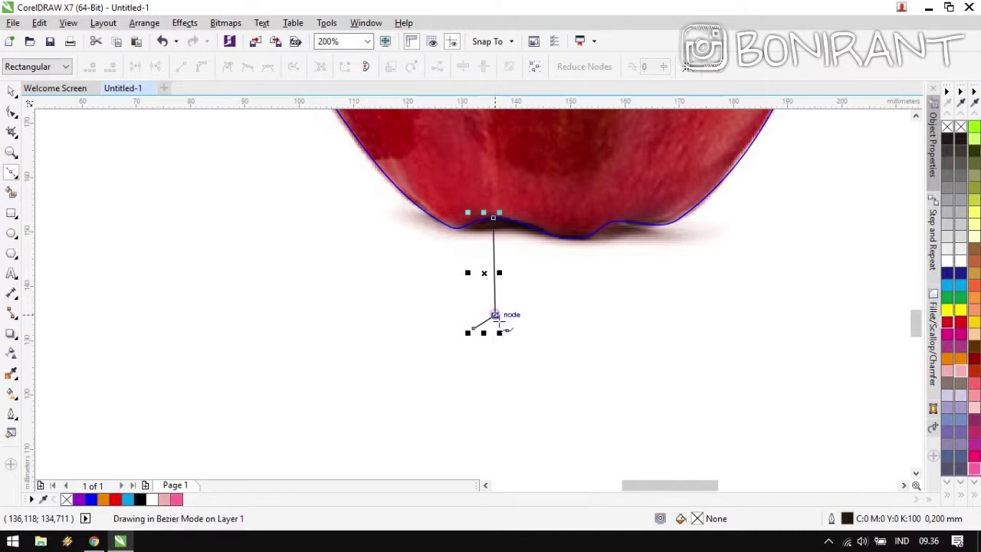
{"action": "left_click", "coordinate": [507, 331]}
{"action": "scroll", "coordinate": [506, 331], "scroll_direction": "down", "scroll_amount": 1}
{"action": "left_click", "coordinate": [504, 328]}
{"action": "key", "text": "space"}
{"action": "scroll", "coordinate": [267, 283], "scroll_direction": "down", "scroll_amount": 3}
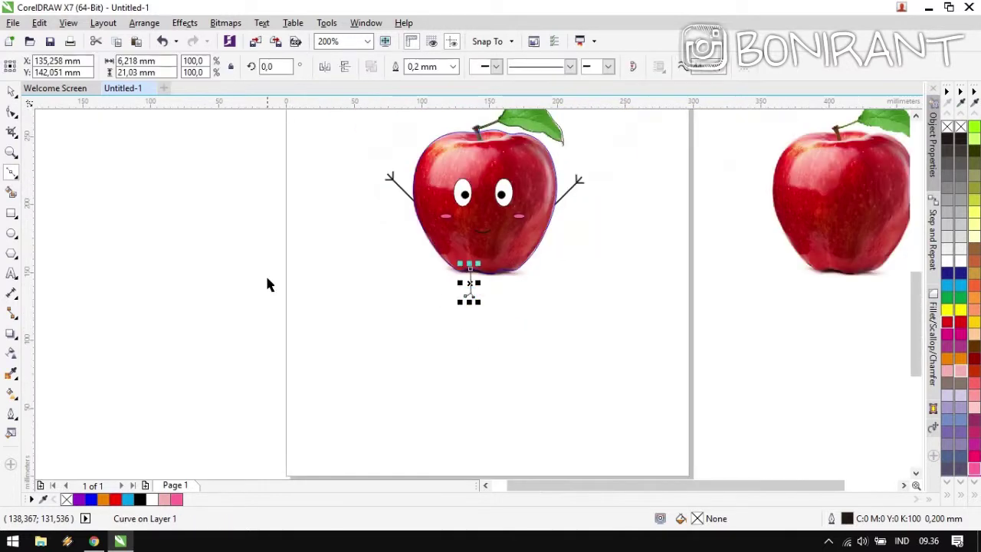
{"action": "left_click", "coordinate": [268, 283]}
{"action": "scroll", "coordinate": [471, 299], "scroll_direction": "up", "scroll_amount": 2}
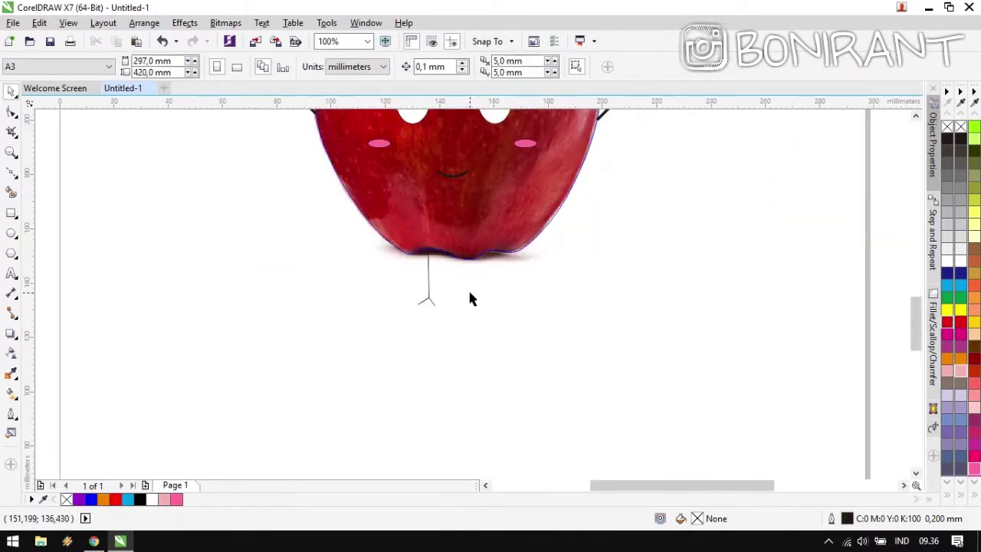
{"action": "scroll", "coordinate": [440, 291], "scroll_direction": "down", "scroll_amount": 2}
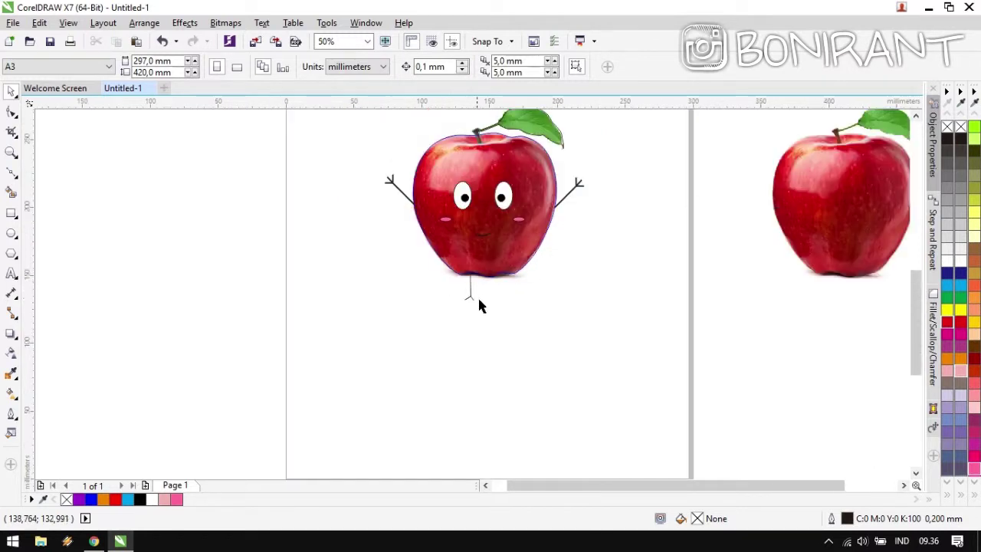
{"action": "scroll", "coordinate": [478, 295], "scroll_direction": "up", "scroll_amount": 2}
{"action": "left_click", "coordinate": [458, 305]}
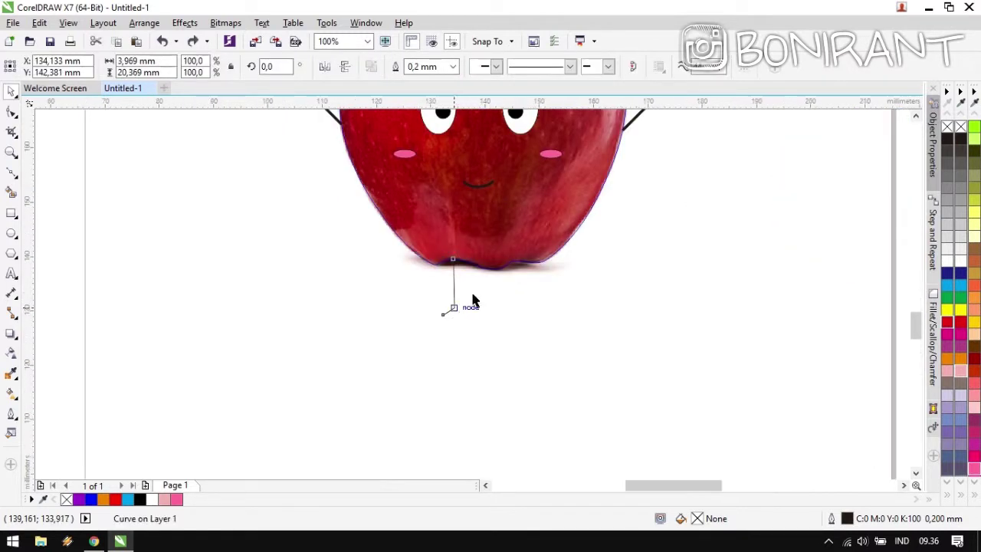
Draw two more toes about 4 mm long as one Bézier line through the foot node, one nearly vertical and one diagonally inward.
{"action": "scroll", "coordinate": [472, 301], "scroll_direction": "up", "scroll_amount": 4}
{"action": "left_click", "coordinate": [11, 173]}
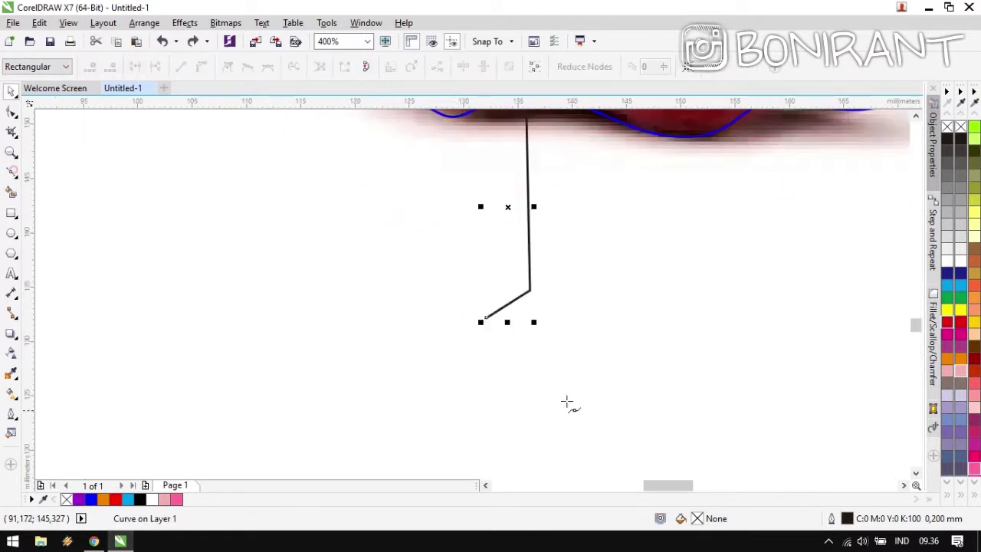
{"action": "left_click", "coordinate": [518, 337]}
{"action": "left_click", "coordinate": [529, 291]}
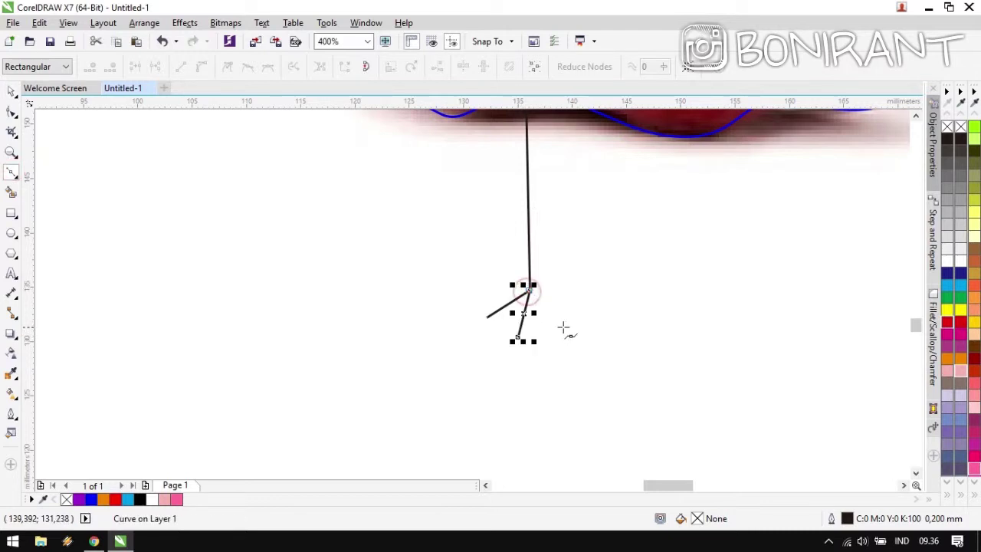
{"action": "left_click", "coordinate": [560, 327]}
{"action": "scroll", "coordinate": [560, 327], "scroll_direction": "down", "scroll_amount": 3}
{"action": "key", "text": "space"}
{"action": "left_click", "coordinate": [247, 255]}
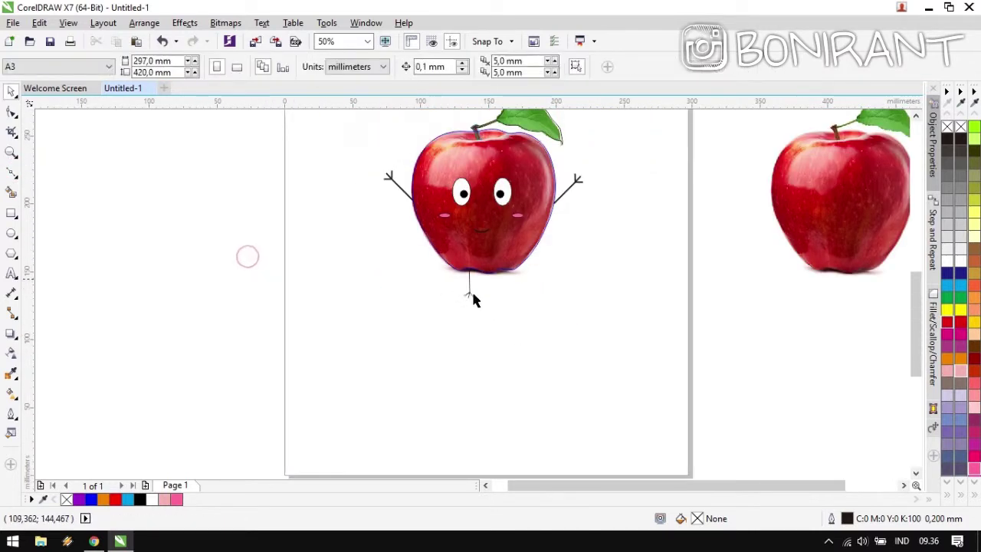
Set the outline width of the leg and its toes to 1.0 mm.
{"action": "scroll", "coordinate": [473, 299], "scroll_direction": "up", "scroll_amount": 1}
{"action": "left_click_drag", "start_coordinate": [590, 376], "coordinate": [514, 280]}
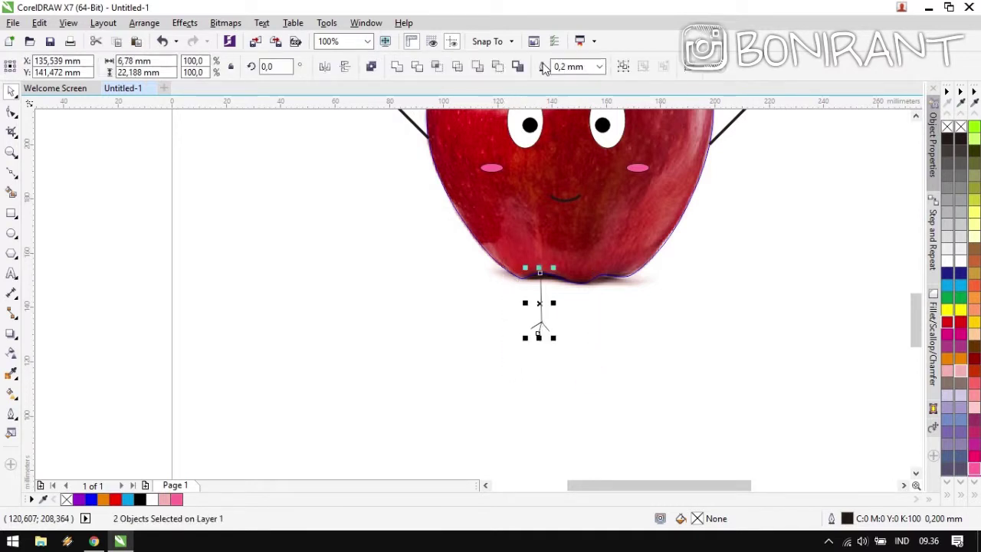
{"action": "left_click", "coordinate": [599, 67]}
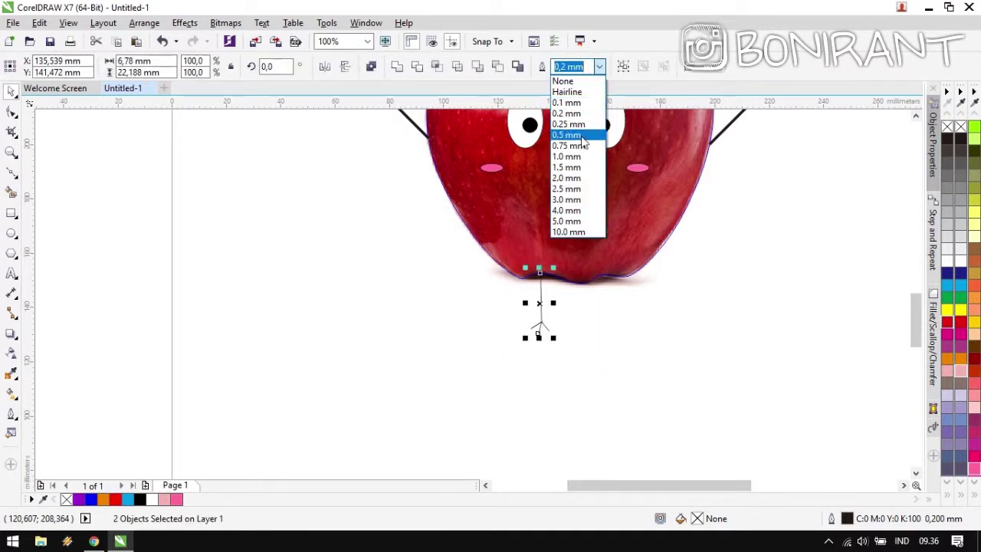
{"action": "left_click", "coordinate": [568, 156]}
{"action": "left_click", "coordinate": [390, 284]}
{"action": "scroll", "coordinate": [387, 290], "scroll_direction": "down", "scroll_amount": 1}
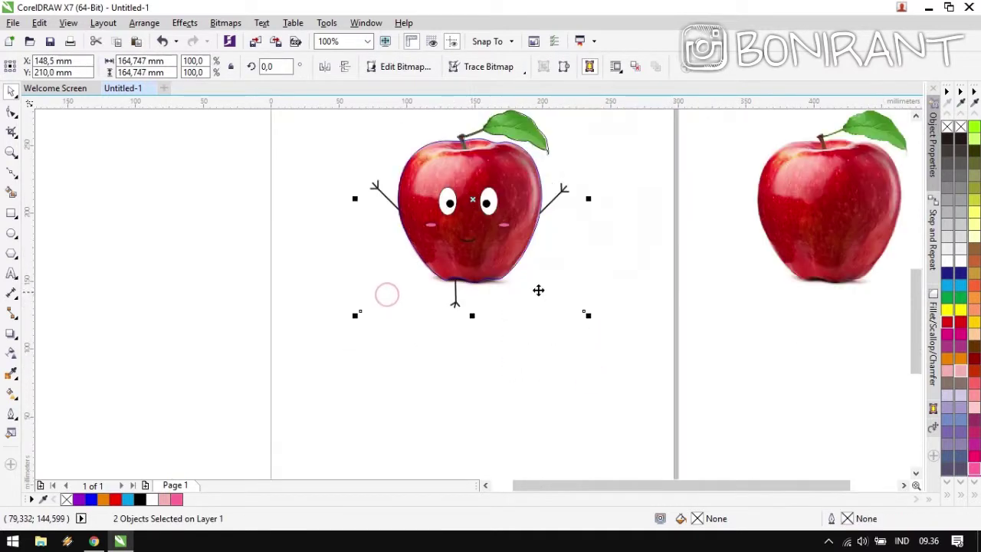
{"action": "left_click", "coordinate": [643, 254]}
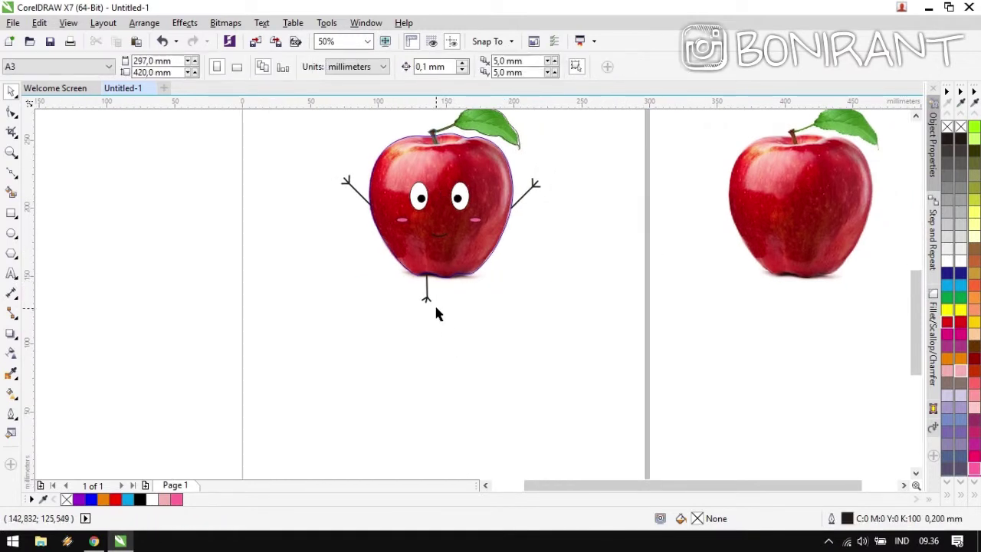
Lengthen the leg's three toes to about 6 mm each by moving their end nodes outward.
{"action": "scroll", "coordinate": [431, 311], "scroll_direction": "up", "scroll_amount": 3}
{"action": "left_click", "coordinate": [462, 286]}
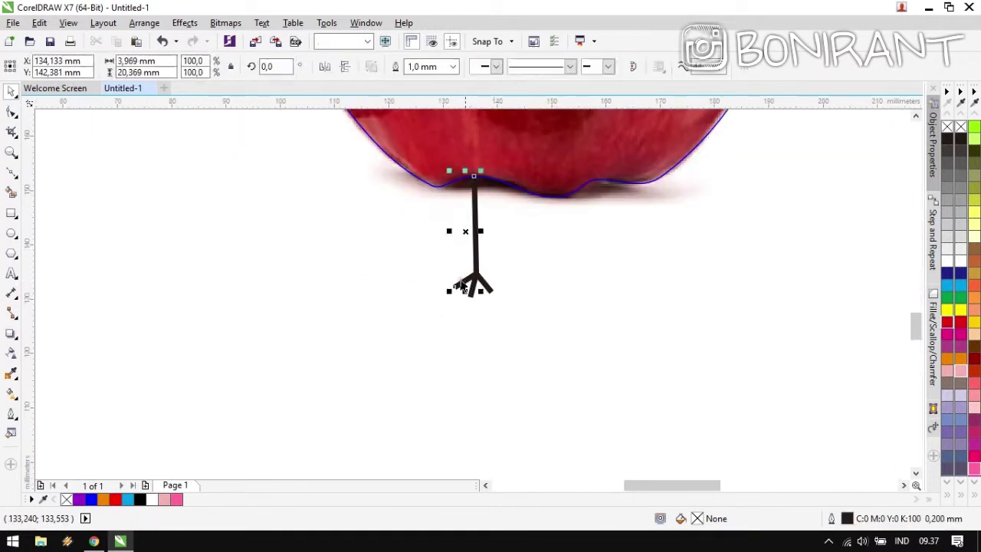
{"action": "key", "text": "F10"}
{"action": "mouse_move", "coordinate": [459, 285]}
{"action": "left_mouse_down"}
{"action": "mouse_move", "coordinate": [448, 295]}
{"action": "mouse_move", "coordinate": [497, 307]}
{"action": "mouse_move", "coordinate": [472, 293]}
{"action": "left_mouse_up"}
{"action": "left_click", "coordinate": [471, 295]}
{"action": "left_click", "coordinate": [490, 291]}
{"action": "scroll", "coordinate": [477, 305], "scroll_direction": "down", "scroll_amount": 2}
{"action": "key", "text": "space"}
{"action": "left_click", "coordinate": [584, 377]}
Duplicate the leg with its toes about 23 mm to the right as the apple's second leg.
{"action": "scroll", "coordinate": [529, 321], "scroll_direction": "down", "scroll_amount": 2}
{"action": "scroll", "coordinate": [429, 280], "scroll_direction": "up", "scroll_amount": 2}
{"action": "left_click_drag", "start_coordinate": [480, 366], "coordinate": [444, 317]}
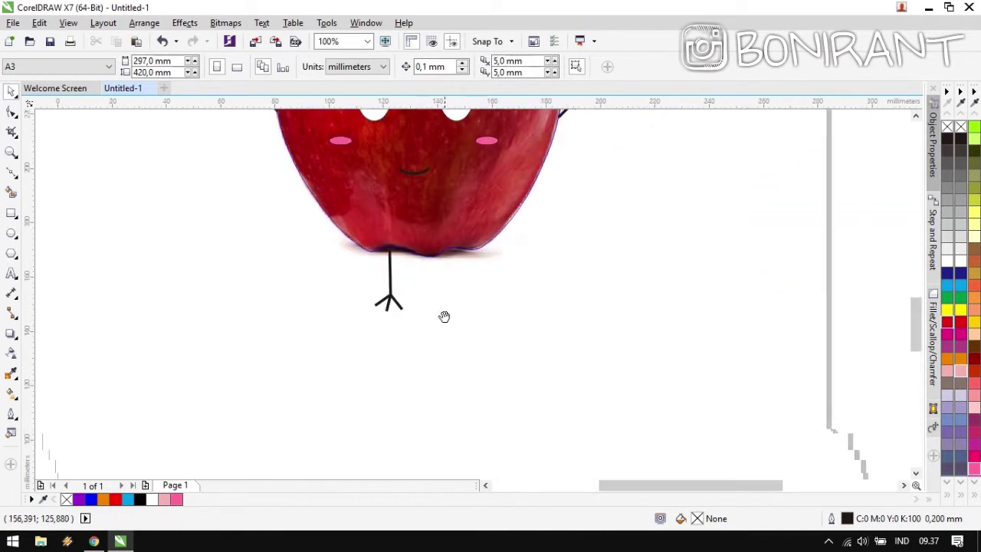
{"action": "left_click_drag", "start_coordinate": [449, 362], "coordinate": [322, 212]}
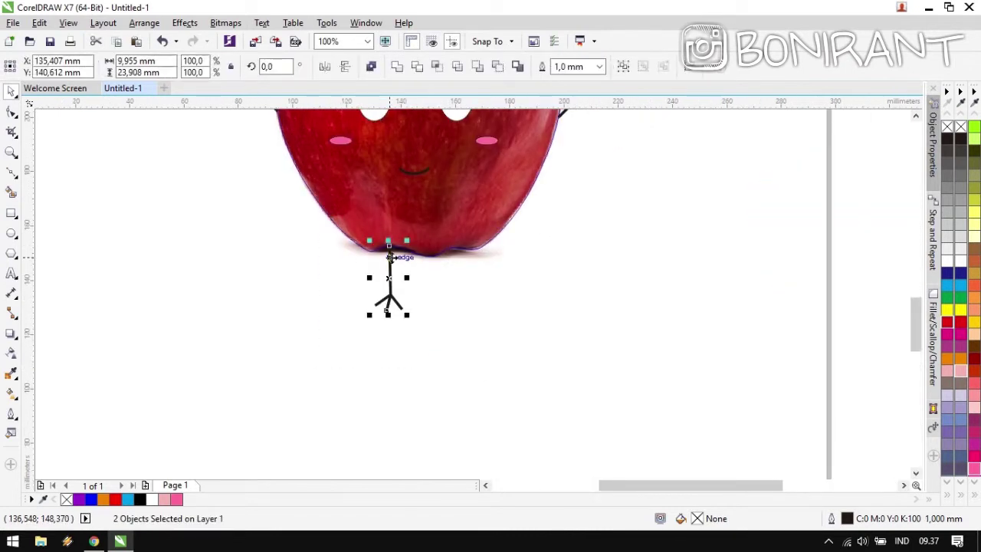
{"action": "left_click_drag", "start_coordinate": [389, 257], "coordinate": [449, 258]}
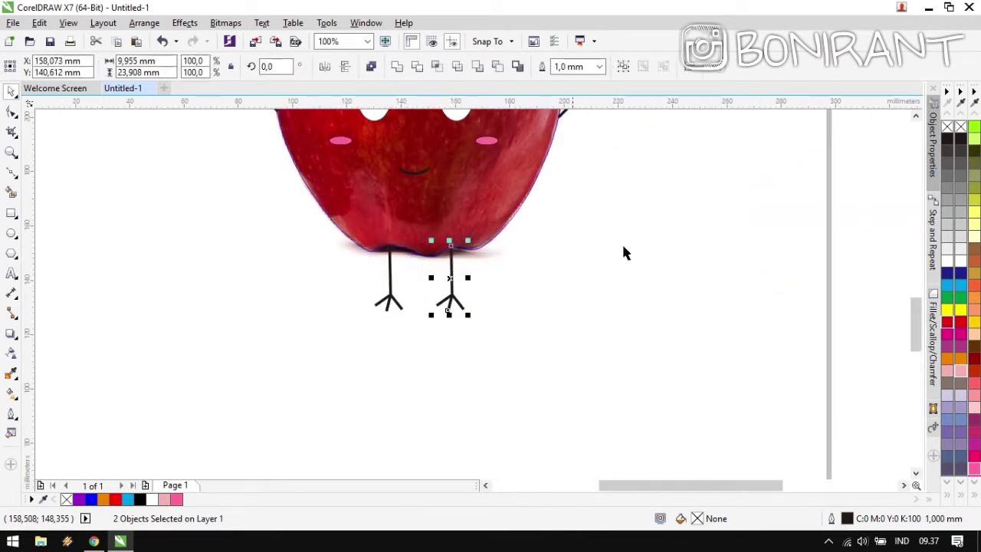
{"action": "left_click", "coordinate": [528, 236]}
{"action": "scroll", "coordinate": [493, 285], "scroll_direction": "up", "scroll_amount": 1}
{"action": "left_click", "coordinate": [491, 281]}
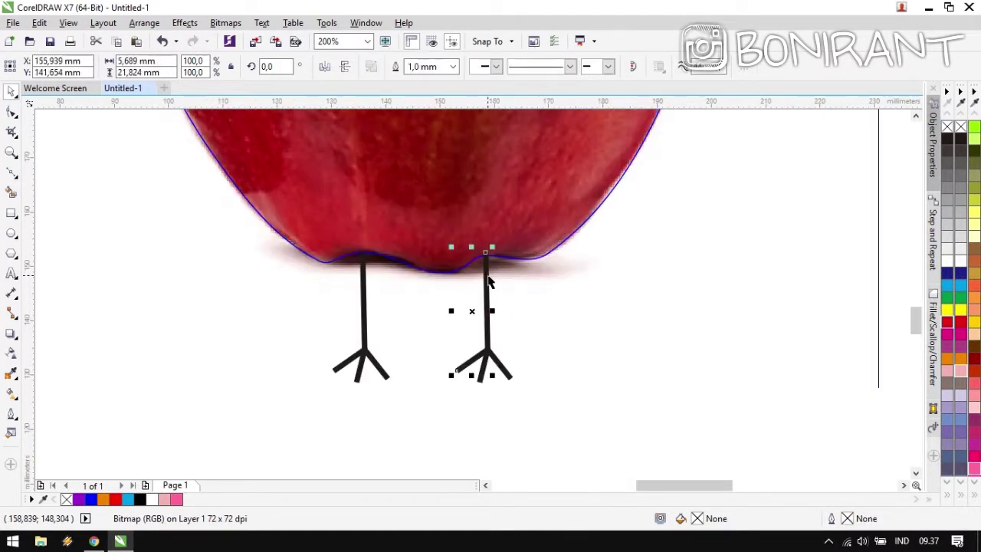
{"action": "scroll", "coordinate": [485, 260], "scroll_direction": "down", "scroll_amount": 3}
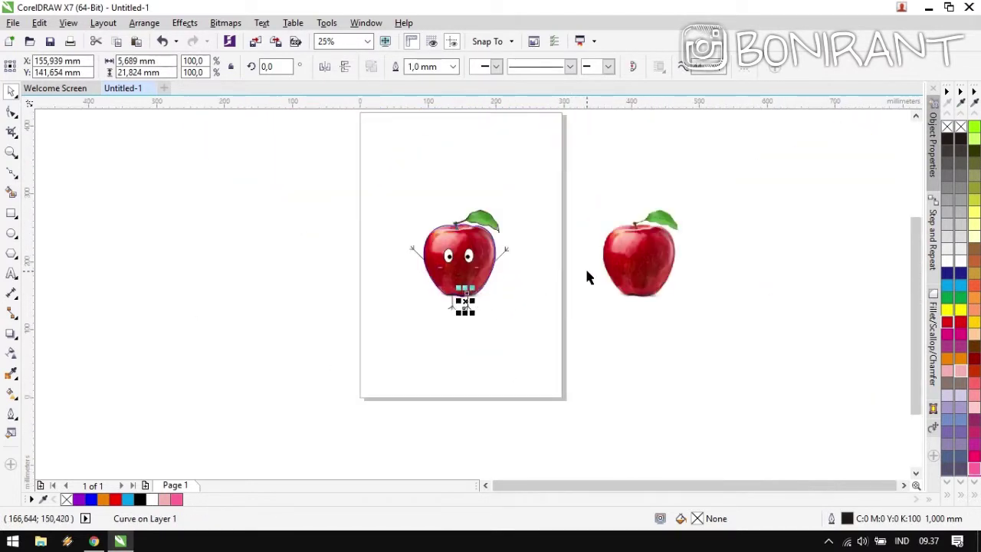
Select all the character's vector shapes without the photo and place a copy about 275 mm to the left, outside the page.
{"action": "left_click", "coordinate": [586, 270]}
{"action": "left_click_drag", "start_coordinate": [258, 180], "coordinate": [514, 334]}
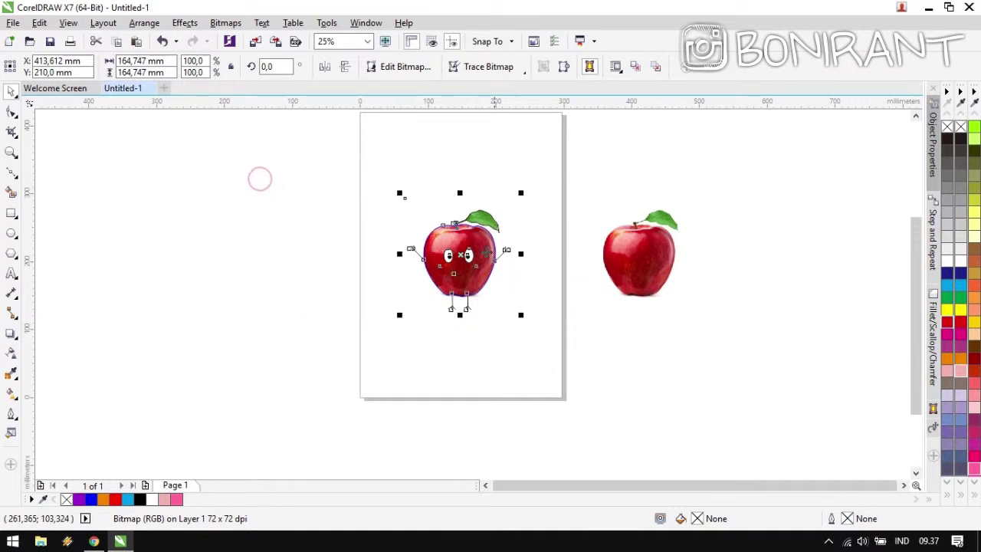
{"action": "key", "text": "ctrl+z"}
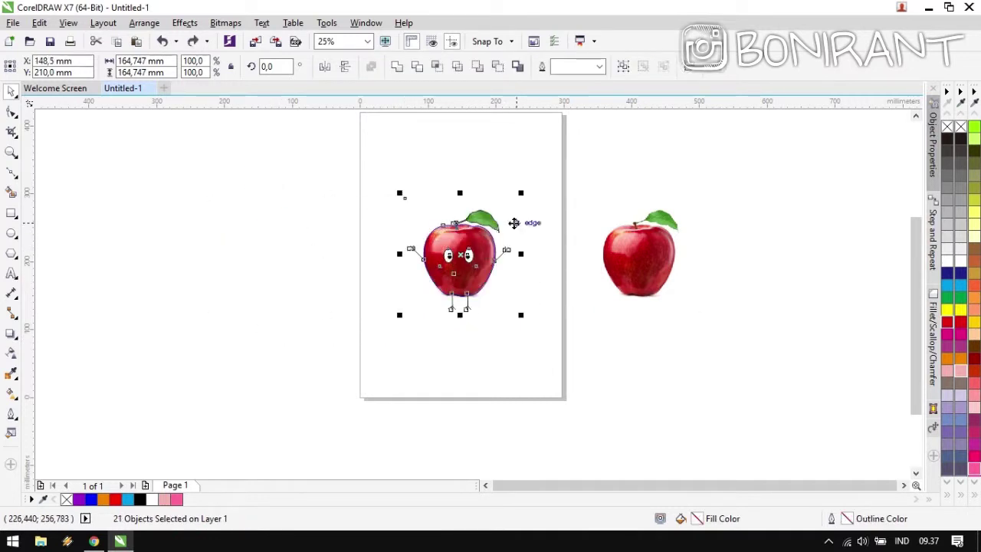
{"action": "left_click", "coordinate": [512, 223], "text": "shift"}
{"action": "right_click", "coordinate": [321, 266]}
{"action": "left_click_drag", "start_coordinate": [476, 264], "coordinate": [267, 274]}
{"action": "left_click", "coordinate": [298, 350]}
{"action": "scroll", "coordinate": [277, 274], "scroll_direction": "up", "scroll_amount": 2}
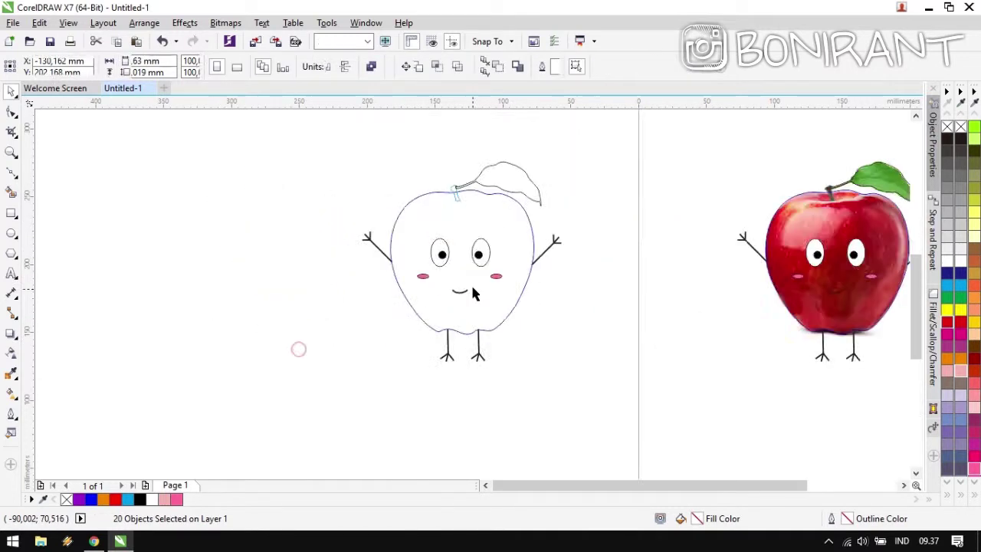
{"action": "scroll", "coordinate": [506, 299], "scroll_direction": "down", "scroll_amount": 1}
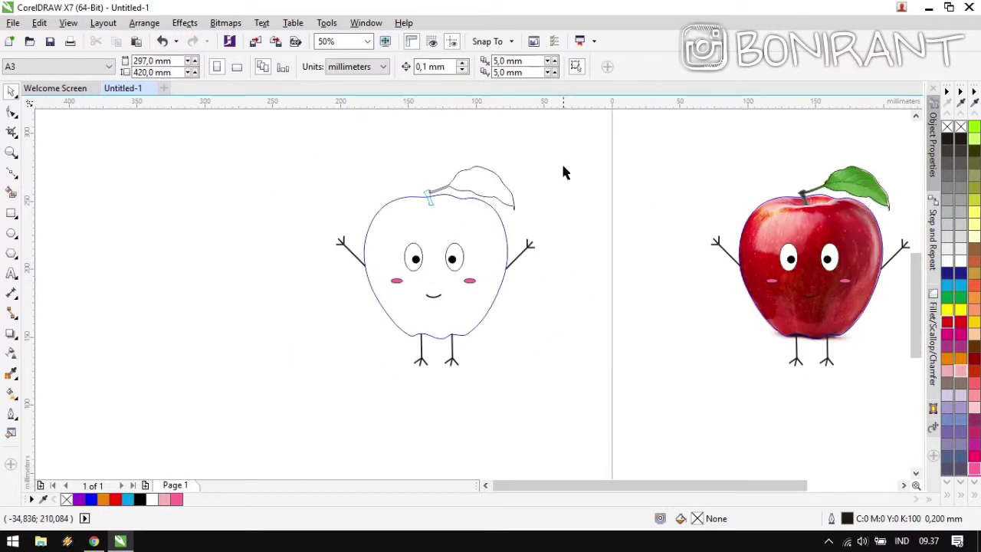
{"action": "left_click_drag", "start_coordinate": [572, 132], "coordinate": [556, 365]}
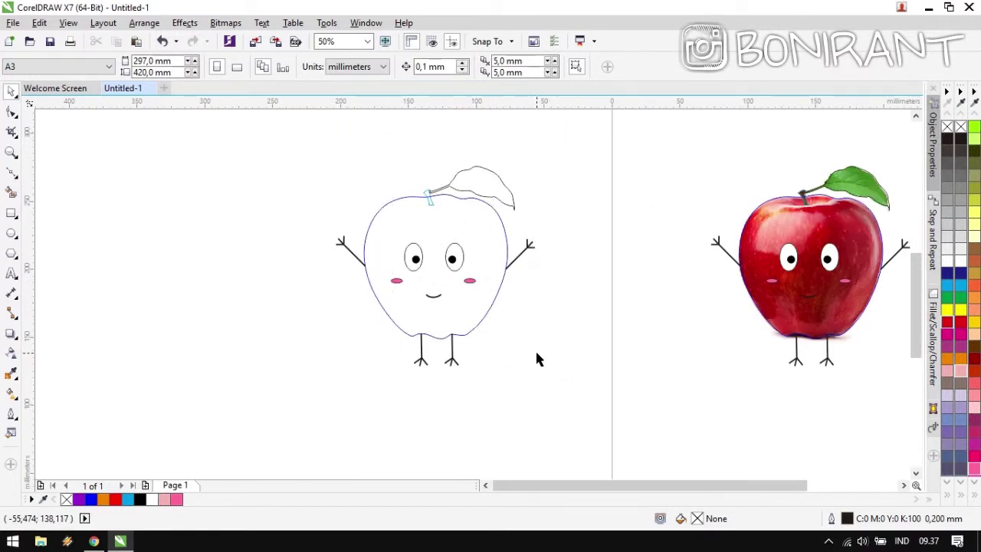
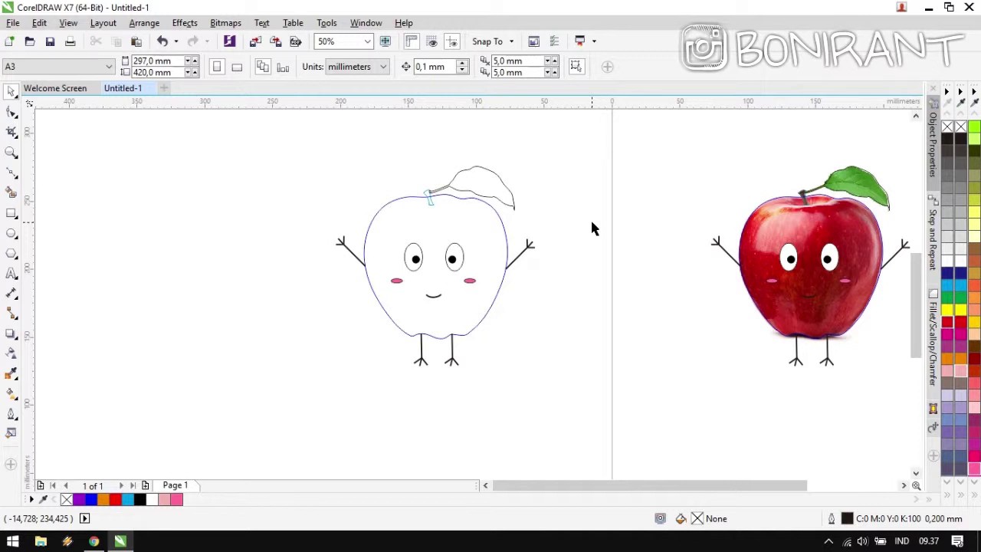
{"action": "scroll", "coordinate": [498, 261], "scroll_direction": "up", "scroll_amount": 2}
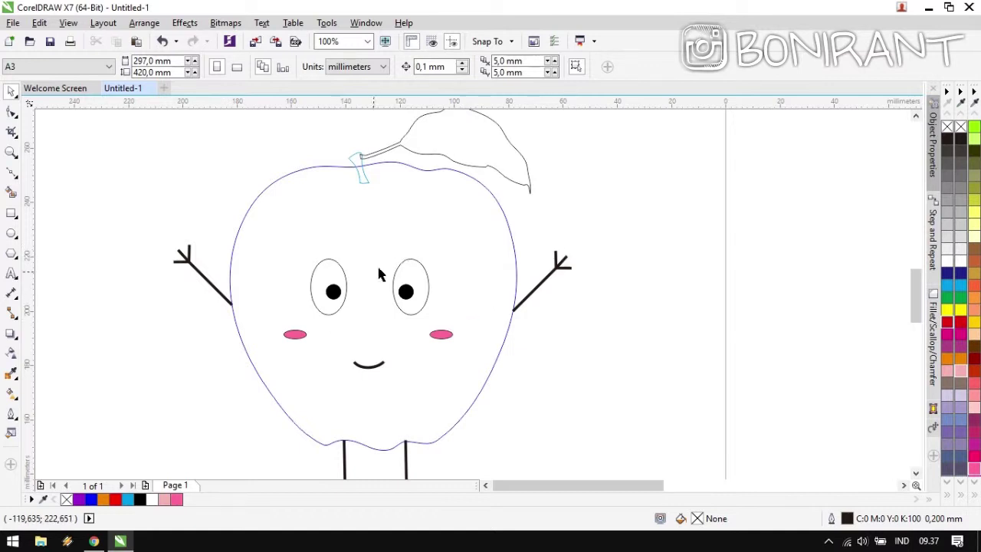
Extend the lower end node of the character's left-hand arm line slightly inside the apple outline.
{"action": "left_click_drag", "start_coordinate": [302, 304], "coordinate": [357, 271]}
{"action": "scroll", "coordinate": [303, 262], "scroll_direction": "up", "scroll_amount": 2}
{"action": "scroll", "coordinate": [473, 301], "scroll_direction": "up", "scroll_amount": 1}
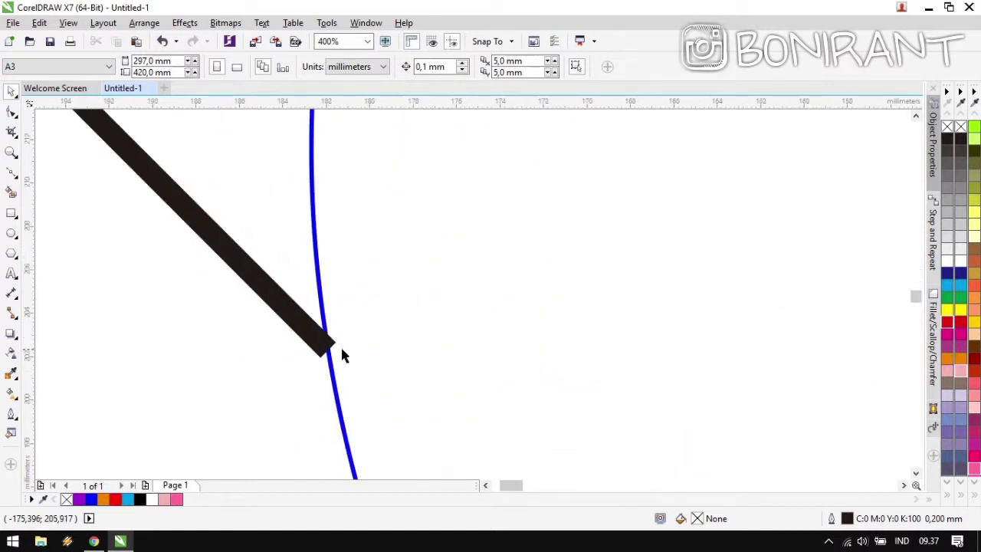
{"action": "left_click", "coordinate": [322, 343]}
{"action": "key", "text": "F10"}
{"action": "scroll", "coordinate": [330, 352], "scroll_direction": "up", "scroll_amount": 1}
{"action": "left_click_drag", "start_coordinate": [327, 354], "coordinate": [357, 347]}
{"action": "scroll", "coordinate": [475, 301], "scroll_direction": "down", "scroll_amount": 3}
{"action": "scroll", "coordinate": [472, 300], "scroll_direction": "up", "scroll_amount": 2}
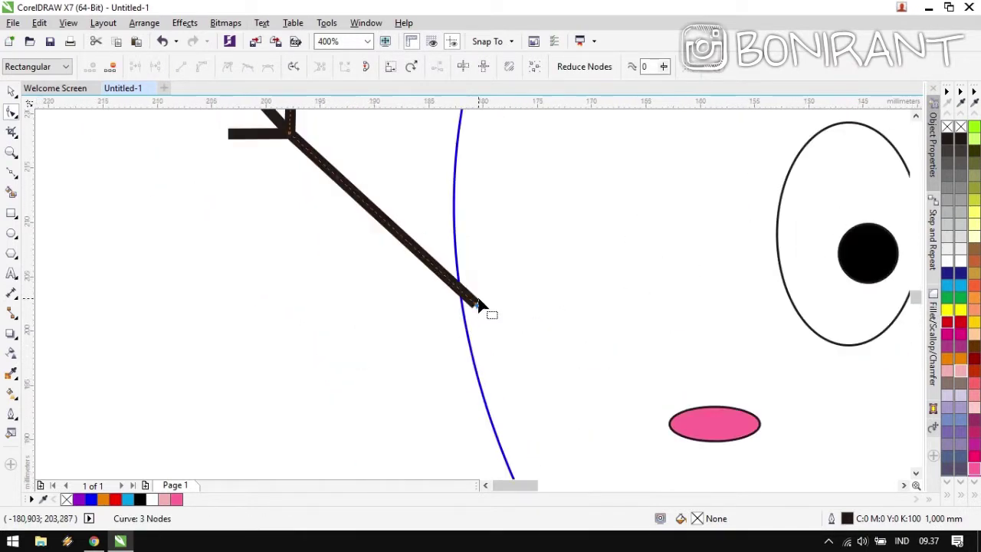
{"action": "left_click_drag", "start_coordinate": [473, 305], "coordinate": [481, 323]}
{"action": "left_click", "coordinate": [354, 314]}
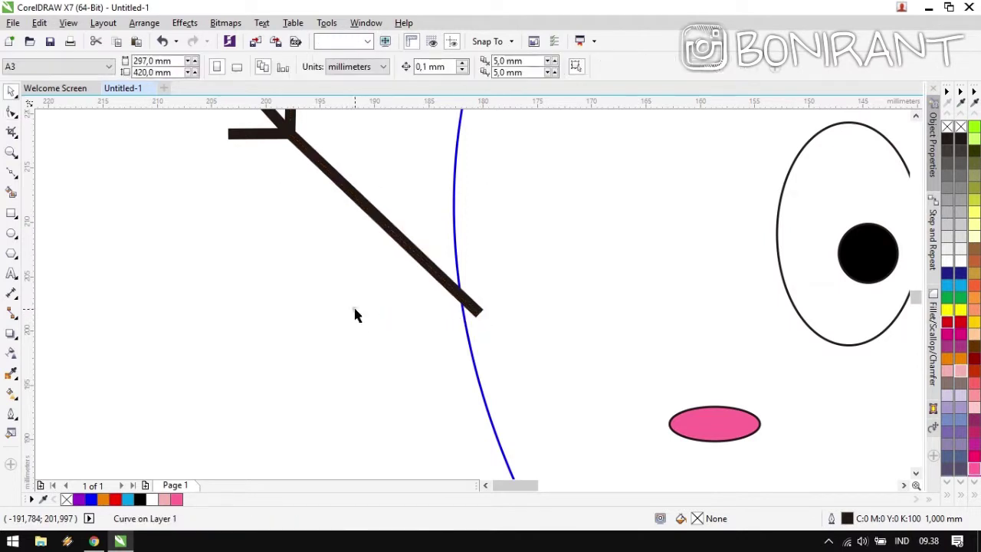
Fill the apple body with red, keeping its blue outline.
{"action": "left_click", "coordinate": [536, 277]}
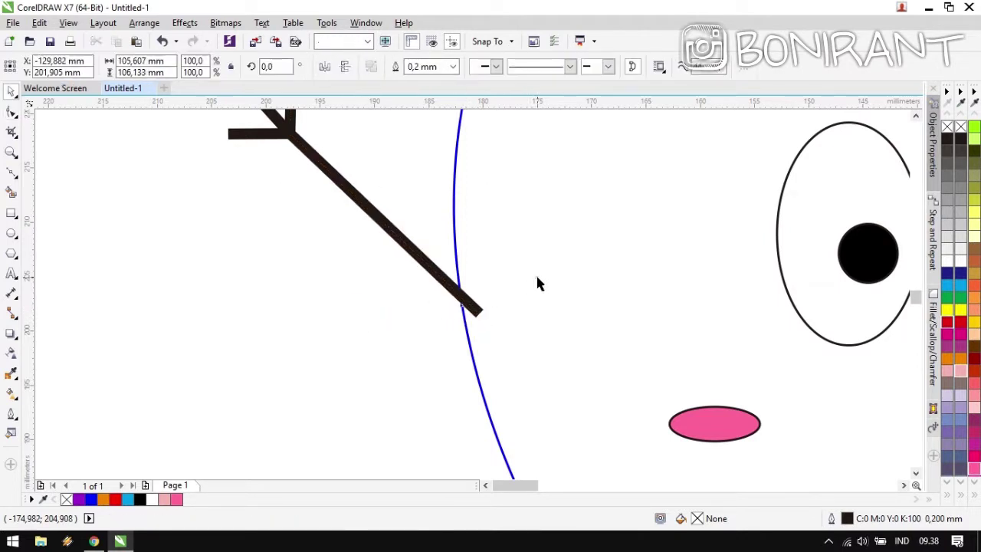
{"action": "left_click", "coordinate": [391, 231]}
{"action": "left_click", "coordinate": [337, 387]}
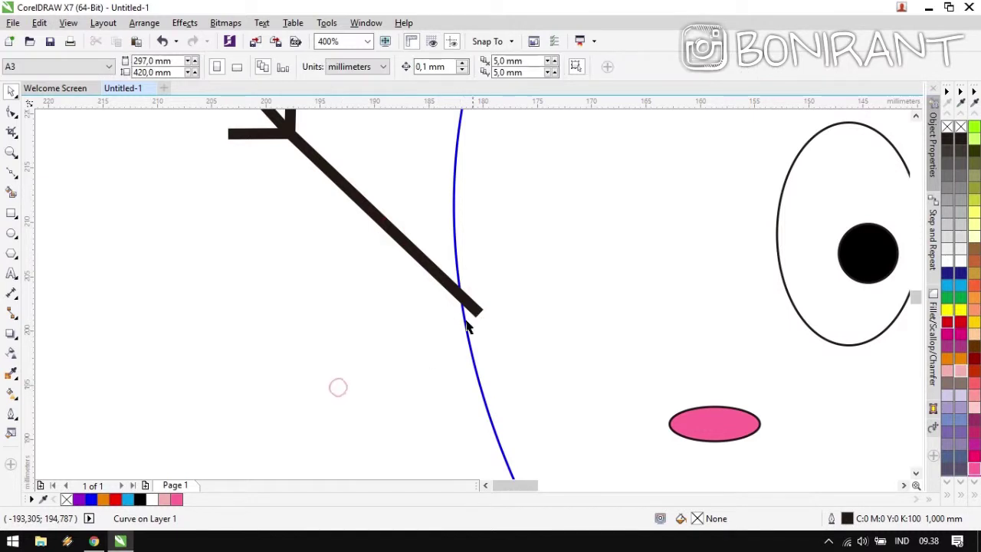
{"action": "left_click", "coordinate": [552, 268]}
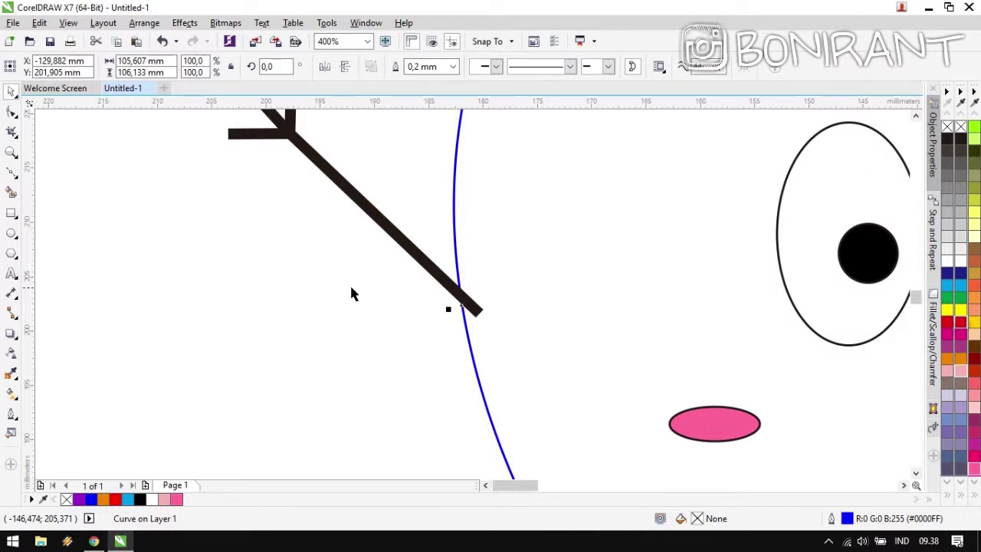
{"action": "left_click", "coordinate": [960, 322]}
{"action": "left_click", "coordinate": [213, 314]}
{"action": "scroll", "coordinate": [473, 299], "scroll_direction": "down", "scroll_amount": 3}
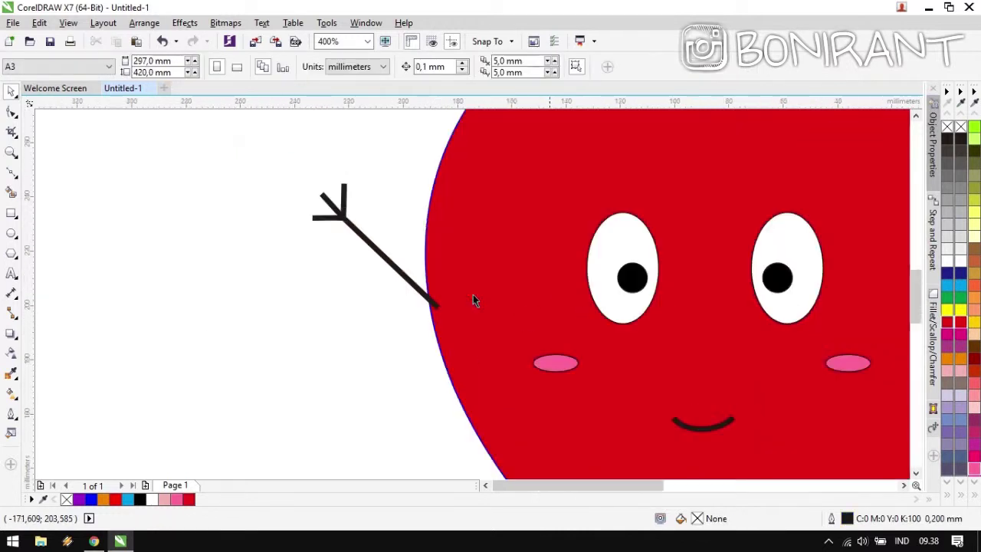
{"action": "scroll", "coordinate": [473, 301], "scroll_direction": "down", "scroll_amount": 3}
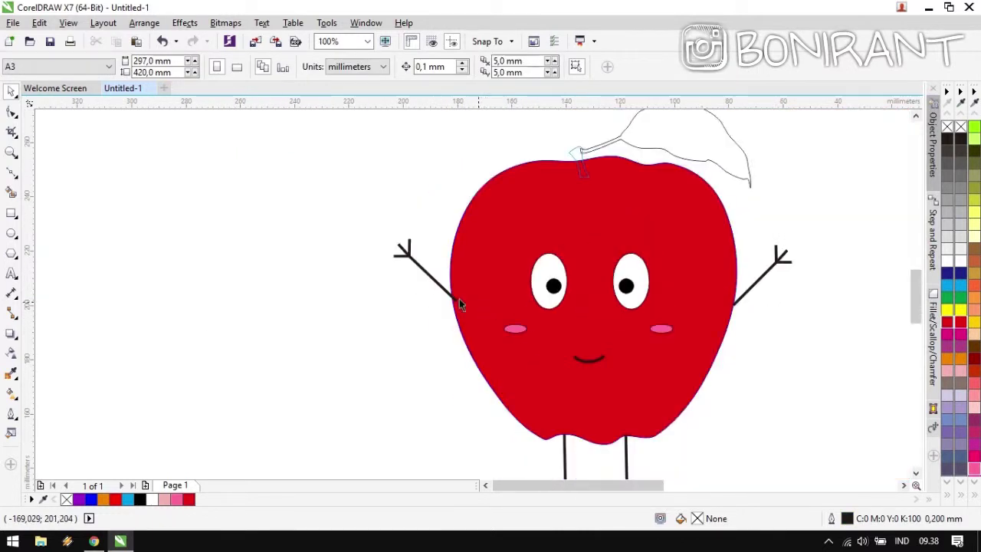
Fill the leaf and its stalk above the apple with green (C:100 M:0 Y:100 K:0).
{"action": "scroll", "coordinate": [582, 184], "scroll_direction": "up", "scroll_amount": 2}
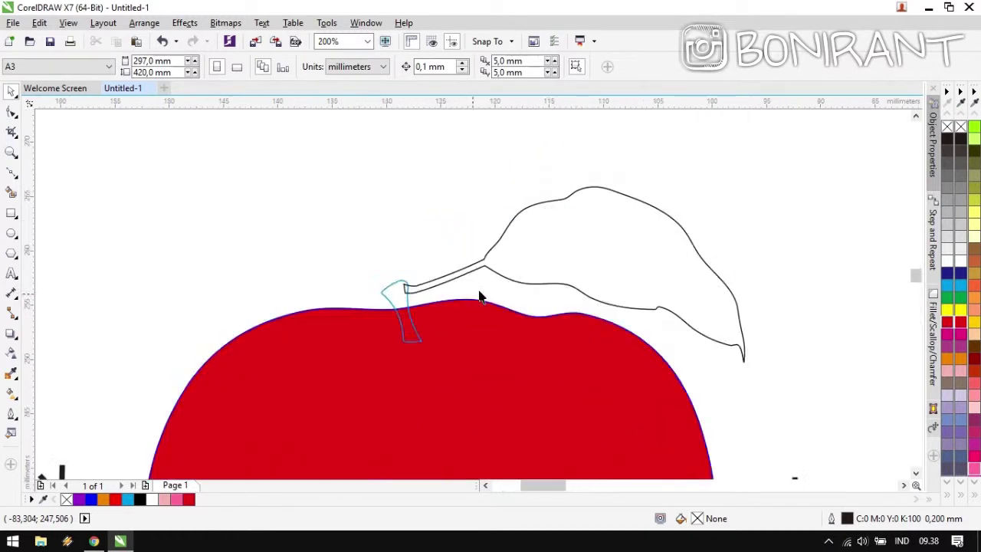
{"action": "scroll", "coordinate": [478, 296], "scroll_direction": "up", "scroll_amount": 1}
{"action": "left_click", "coordinate": [549, 262]}
{"action": "left_click", "coordinate": [963, 299]}
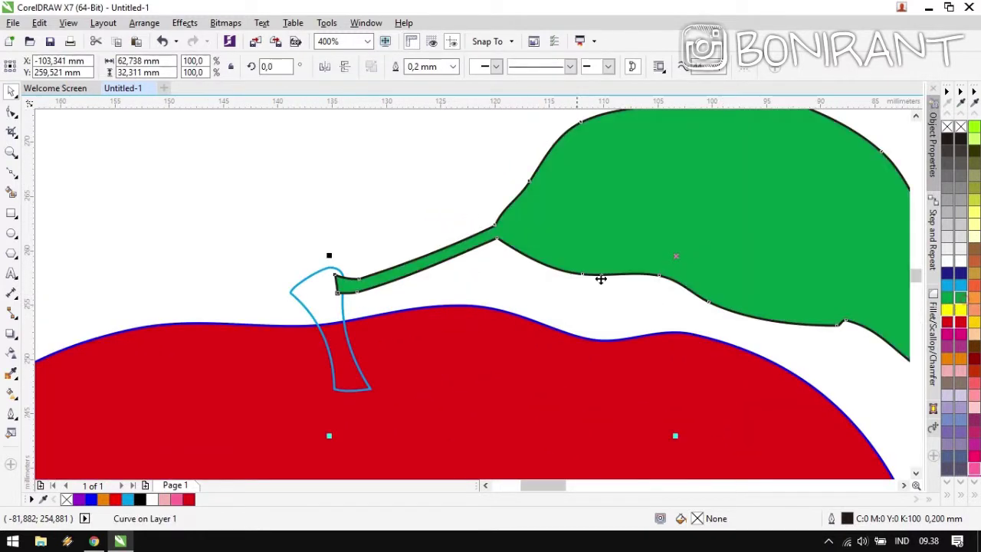
Fill the apple's stem with dark brown (#663300).
{"action": "left_click", "coordinate": [320, 336]}
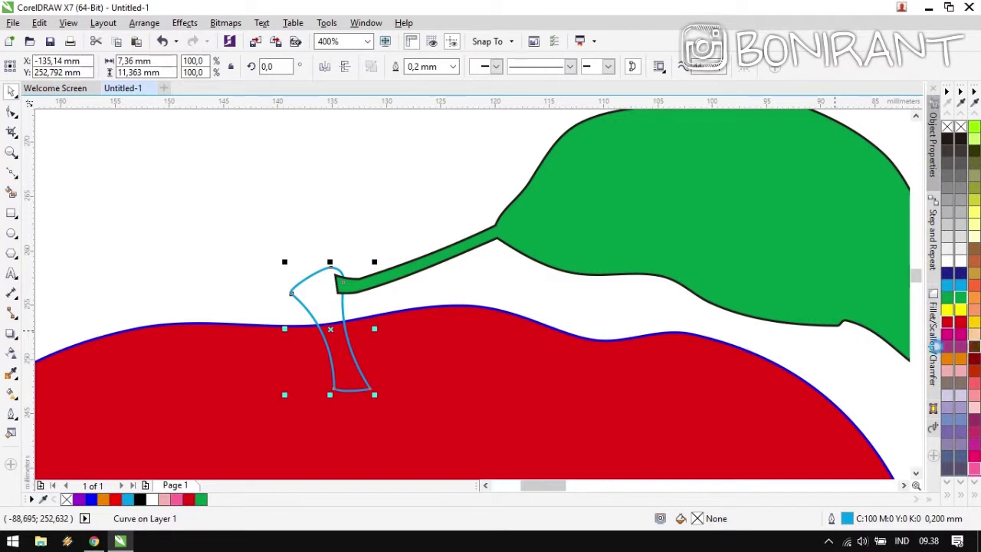
{"action": "left_click", "coordinate": [973, 345]}
{"action": "left_click", "coordinate": [382, 192]}
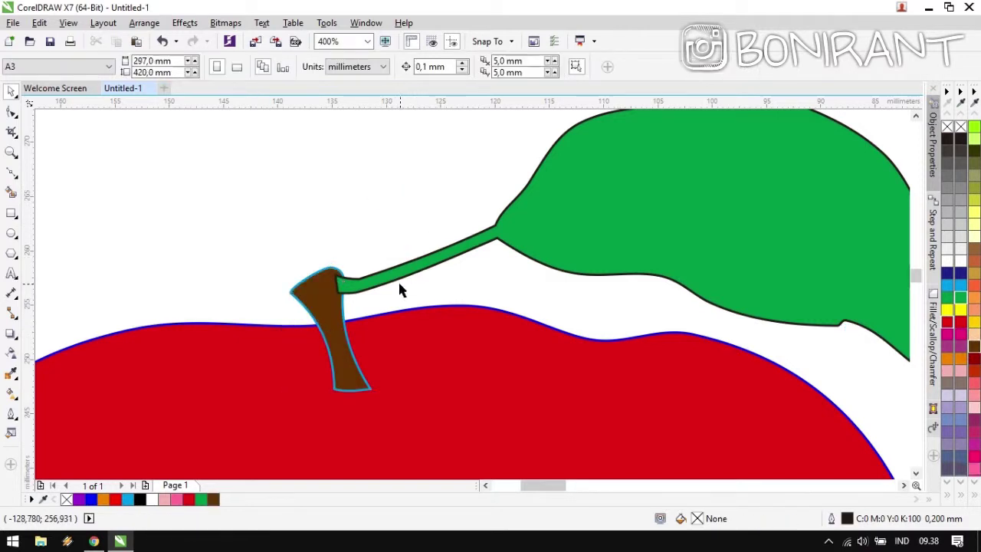
Try trimming the overlapping end of the leaf stalk with the brown stem as the cutting shape, and undo it.
{"action": "left_click", "coordinate": [322, 296]}
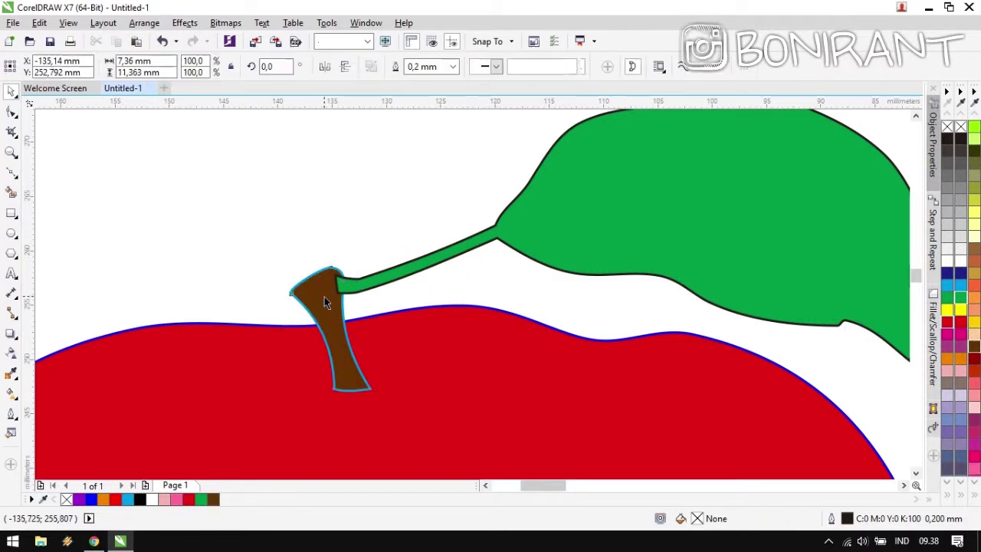
{"action": "left_click", "coordinate": [571, 222]}
{"action": "left_click", "coordinate": [316, 203]}
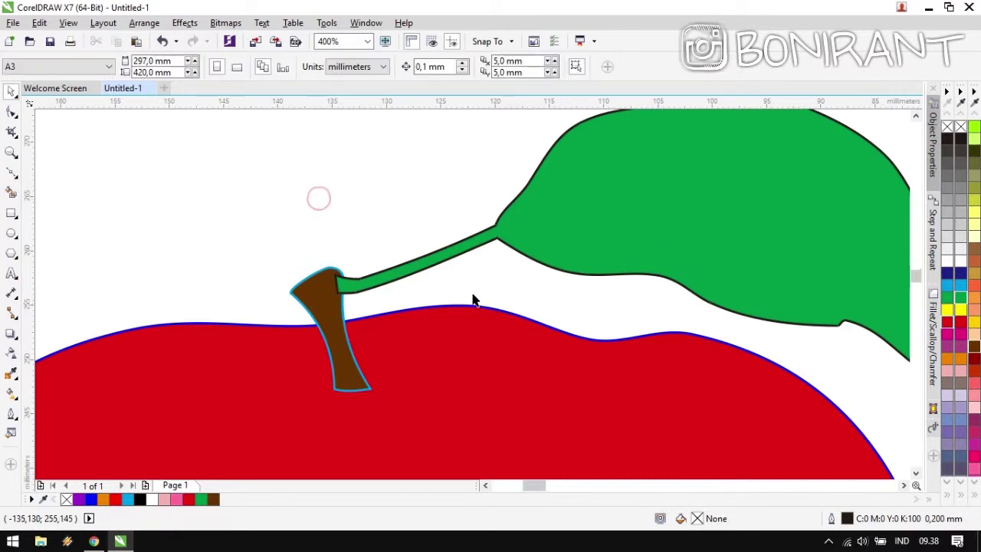
{"action": "scroll", "coordinate": [478, 295], "scroll_direction": "up", "scroll_amount": 1}
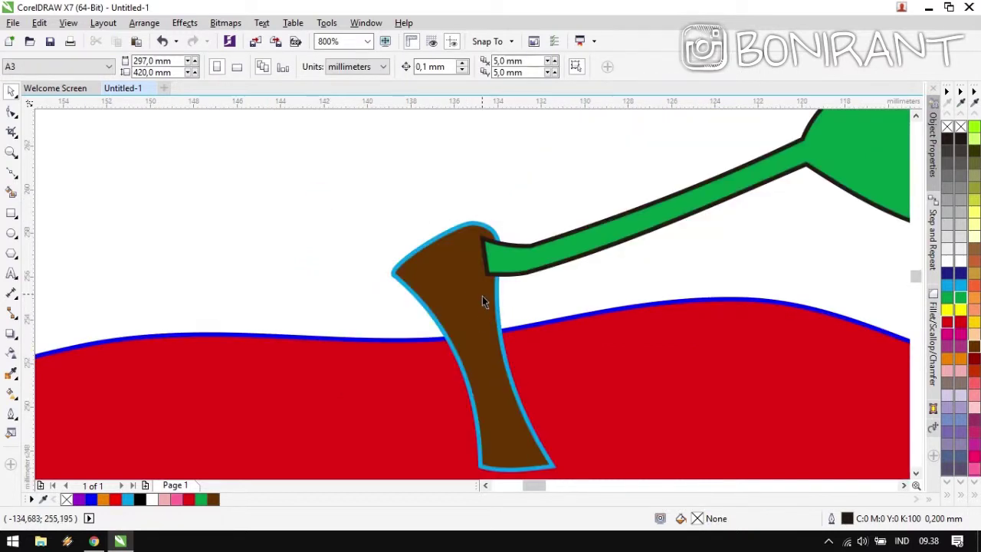
{"action": "left_click", "coordinate": [477, 317]}
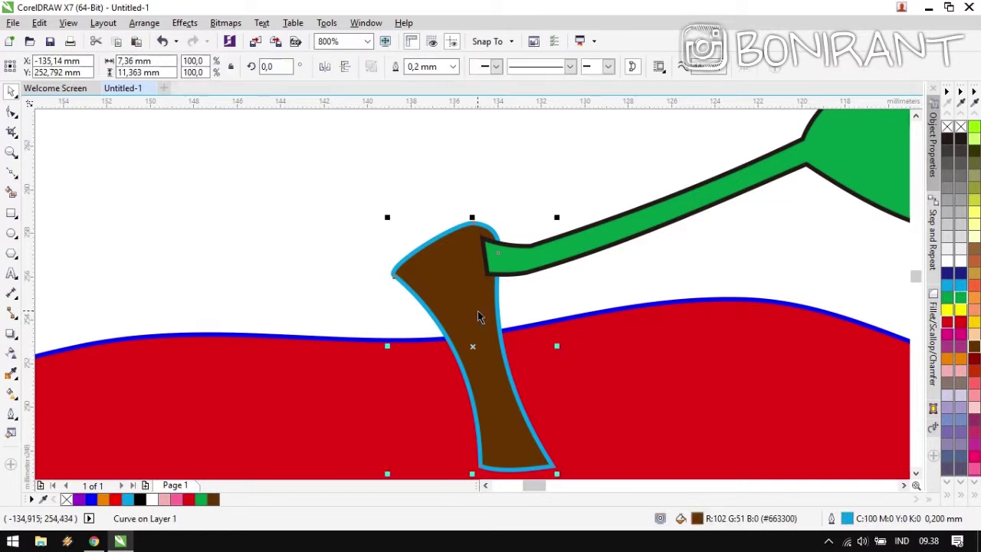
{"action": "left_click_drag", "start_coordinate": [685, 273], "coordinate": [616, 291]}
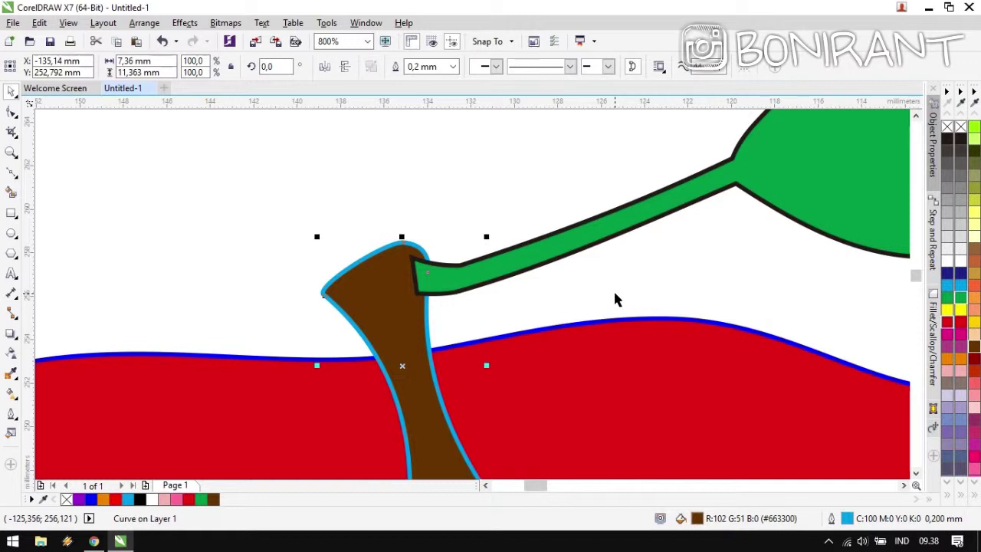
{"action": "left_click", "coordinate": [799, 182], "text": "shift"}
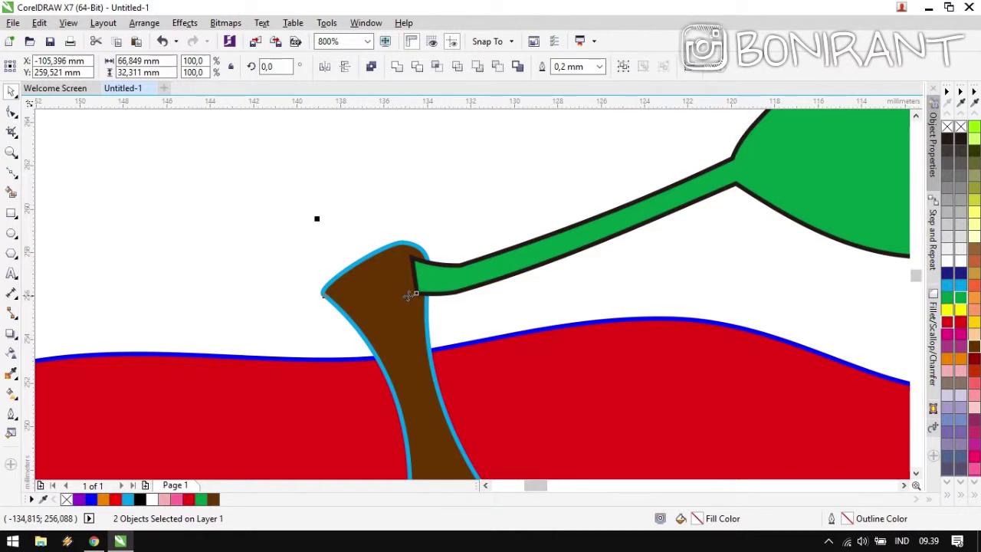
{"action": "left_click", "coordinate": [419, 67]}
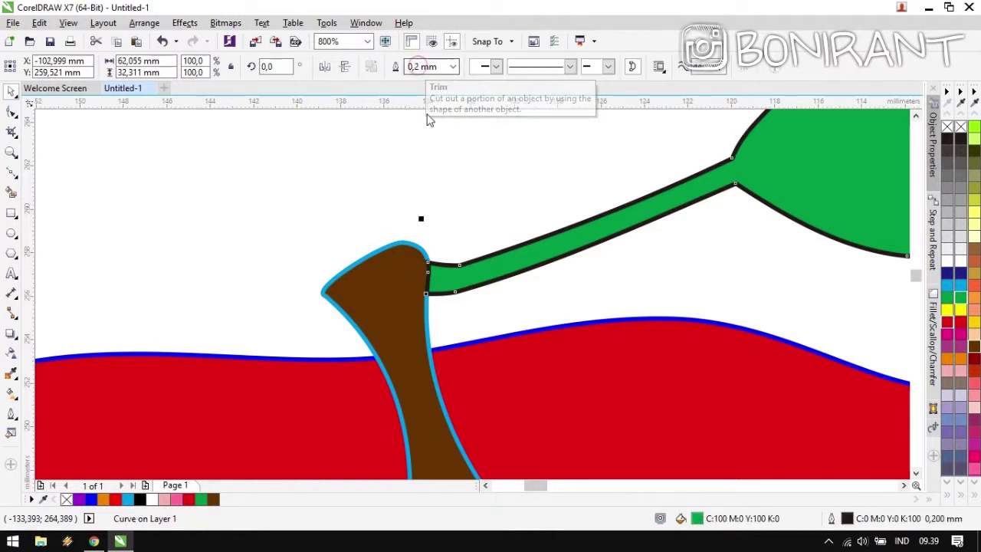
{"action": "left_click", "coordinate": [449, 195]}
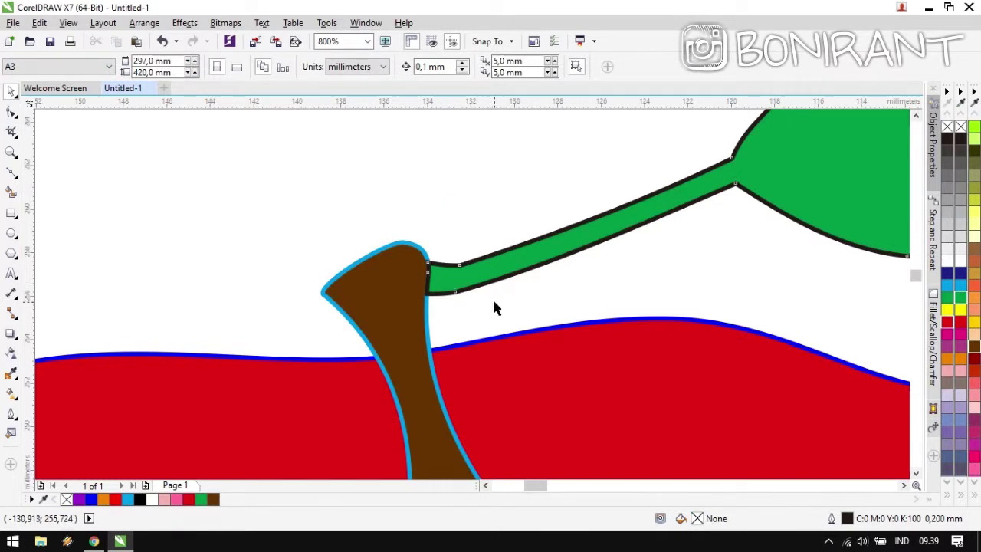
{"action": "key", "text": "ctrl+z"}
{"action": "left_click", "coordinate": [505, 324]}
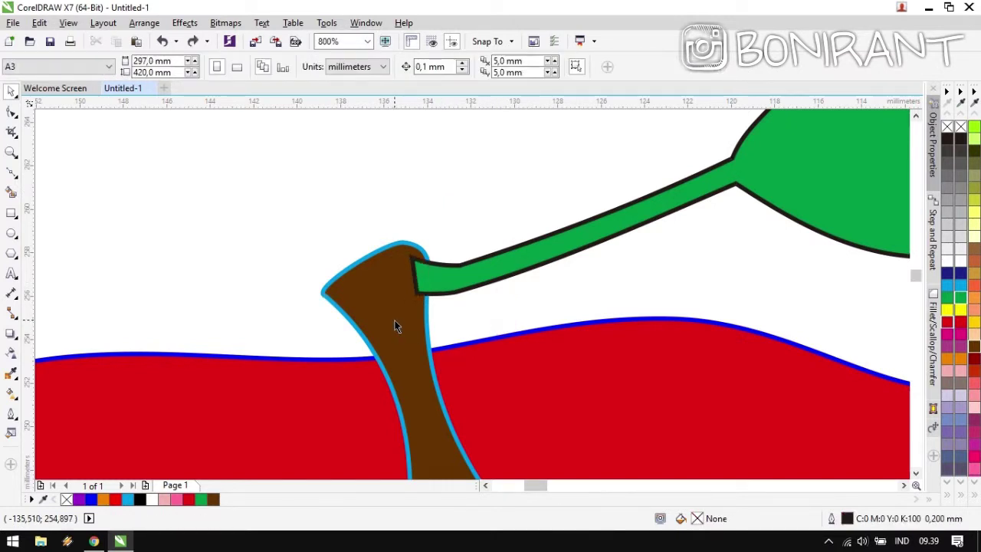
Repeat the trial Trim of the leaf stalk against the stem and undo it again.
{"action": "left_click", "coordinate": [395, 325]}
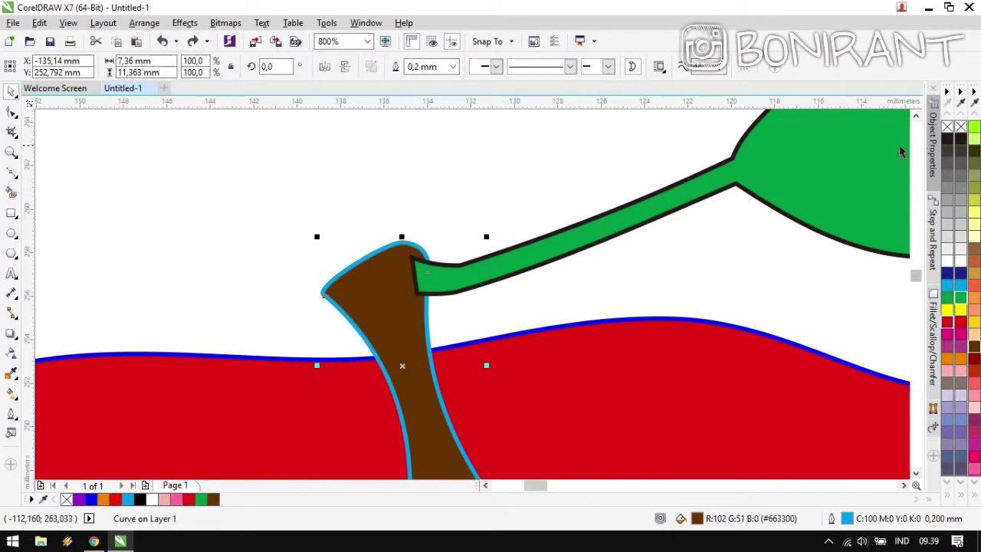
{"action": "left_click", "coordinate": [811, 172], "text": "shift"}
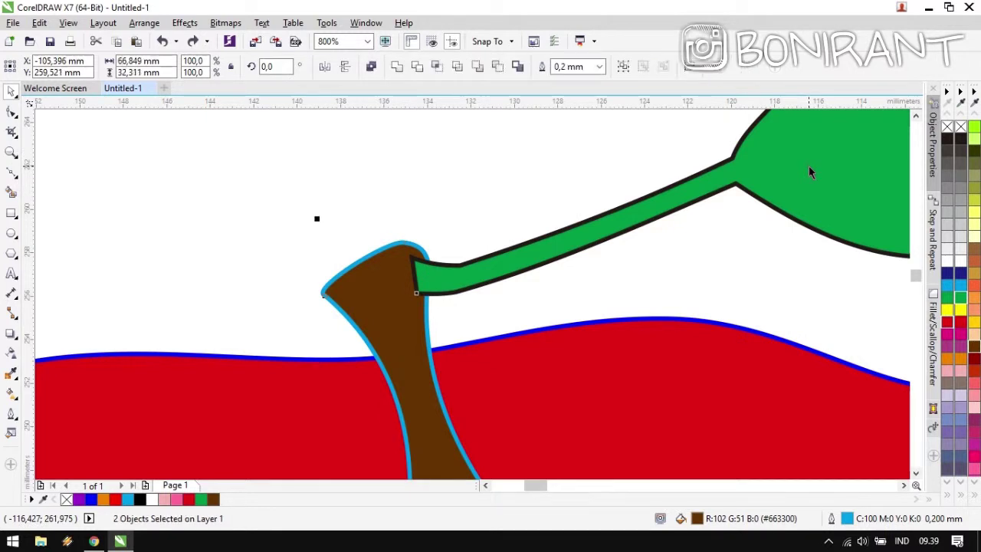
{"action": "left_click", "coordinate": [417, 67]}
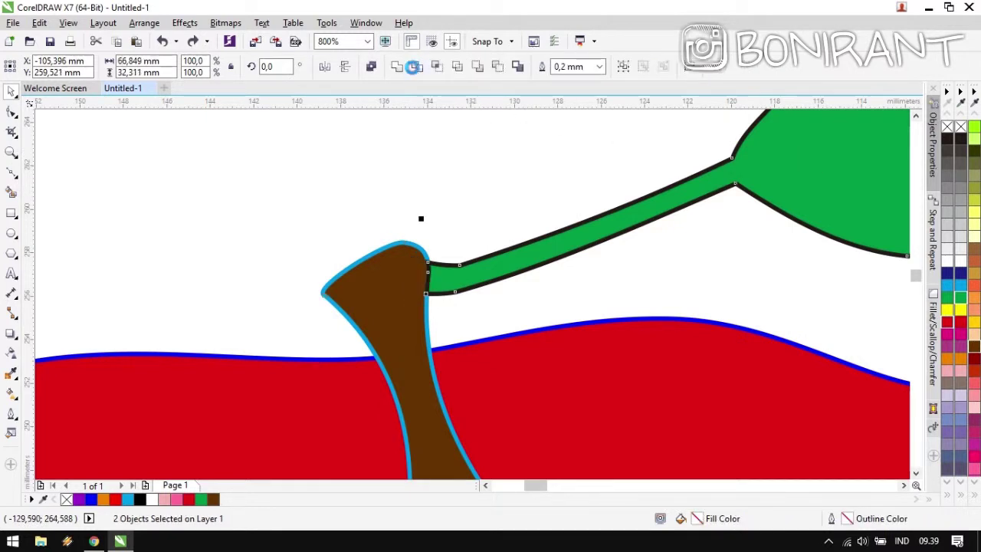
{"action": "left_click", "coordinate": [617, 301]}
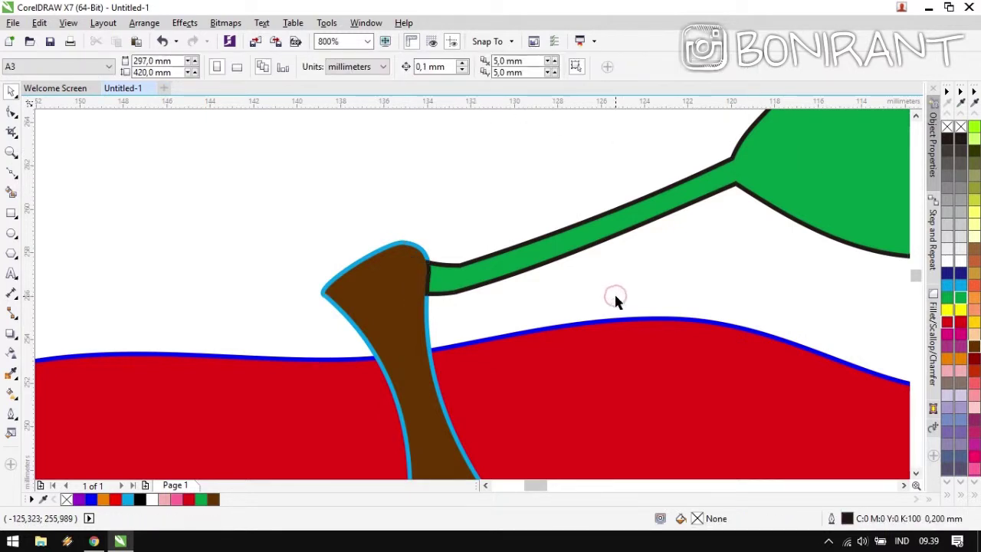
{"action": "key", "text": "ctrl+z"}
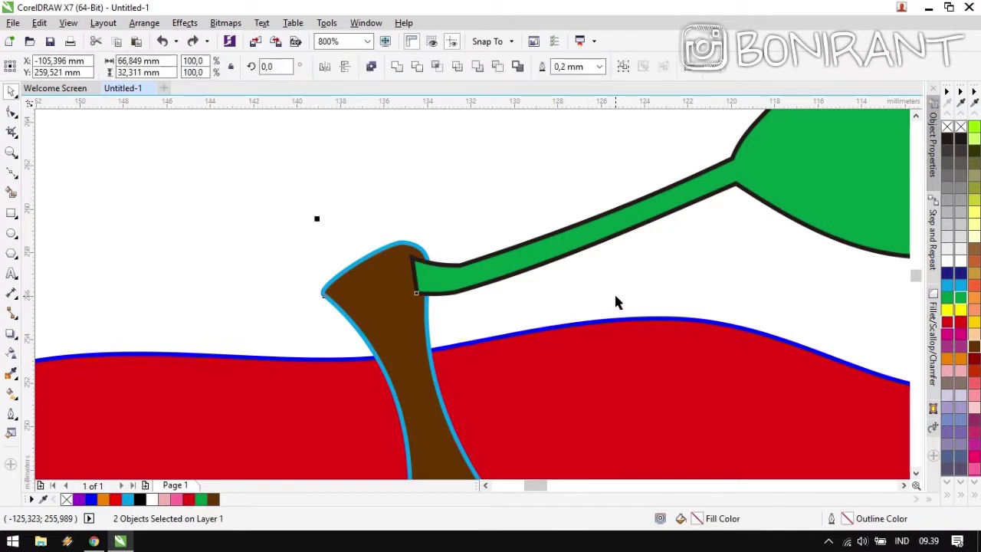
{"action": "left_click", "coordinate": [613, 295]}
Try the reverse Trim, cutting the stem with the leaf stalk, move the leaf away to check, and undo both changes.
{"action": "left_click", "coordinate": [582, 240]}
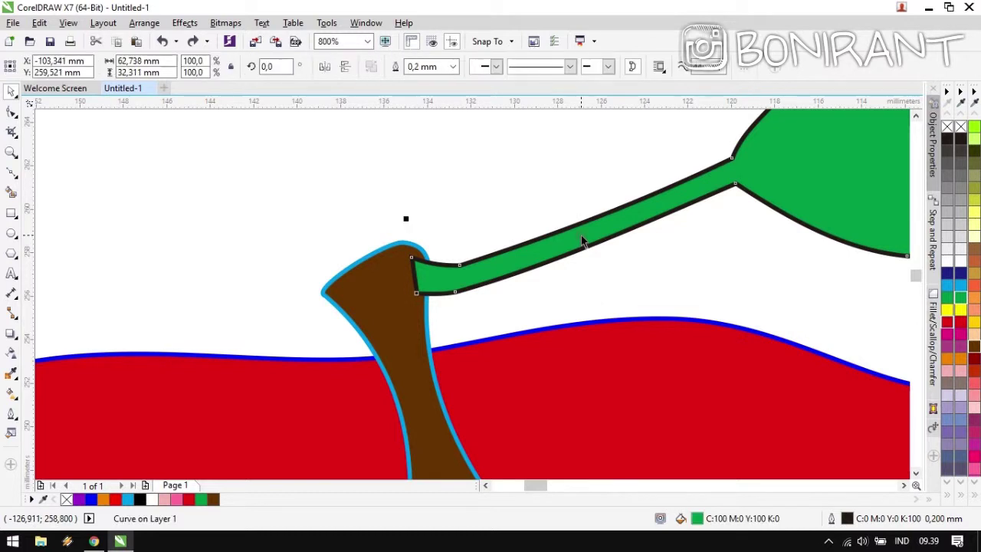
{"action": "left_click", "coordinate": [371, 285], "text": "shift"}
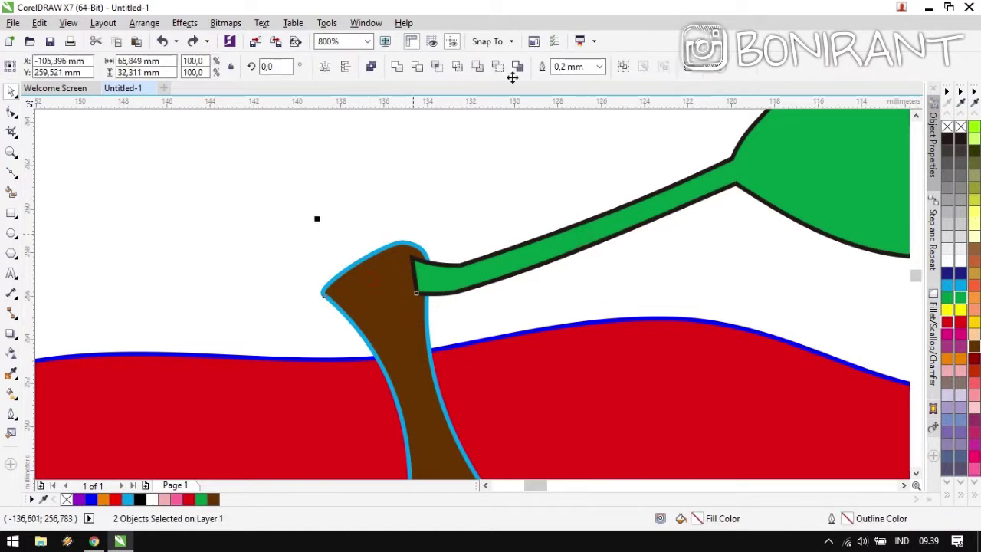
{"action": "left_click", "coordinate": [418, 69]}
{"action": "left_click", "coordinate": [460, 173]}
{"action": "left_click_drag", "start_coordinate": [497, 261], "coordinate": [630, 226]}
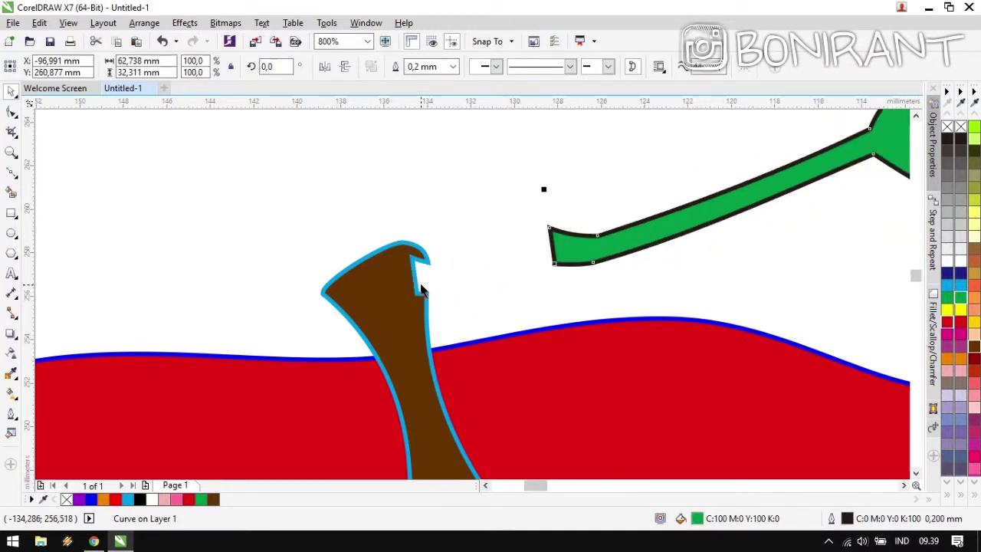
{"action": "key", "text": "ctrl+z"}
{"action": "key", "text": "ctrl+z"}
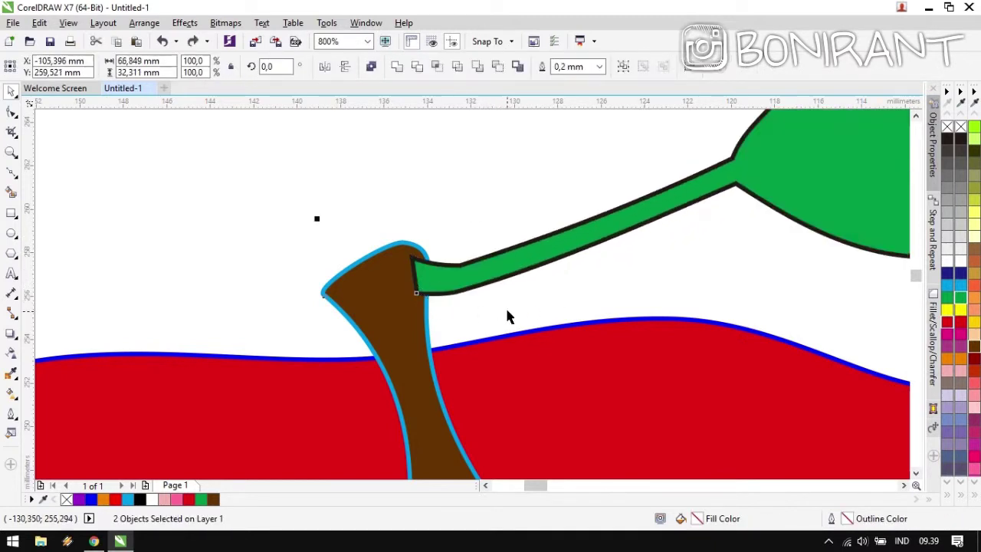
{"action": "left_click", "coordinate": [504, 319]}
Trim the end of the leaf stalk that overlaps the brown stem, using the stem as the cutting shape.
{"action": "left_click", "coordinate": [385, 317]}
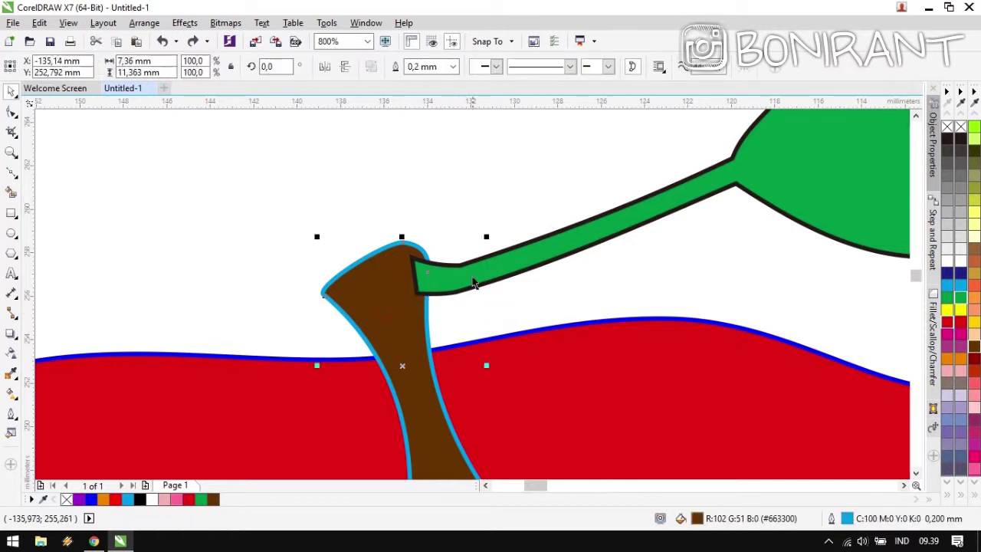
{"action": "left_click", "coordinate": [571, 247], "text": "shift"}
{"action": "left_click", "coordinate": [417, 67]}
{"action": "scroll", "coordinate": [469, 306], "scroll_direction": "down", "scroll_amount": 3}
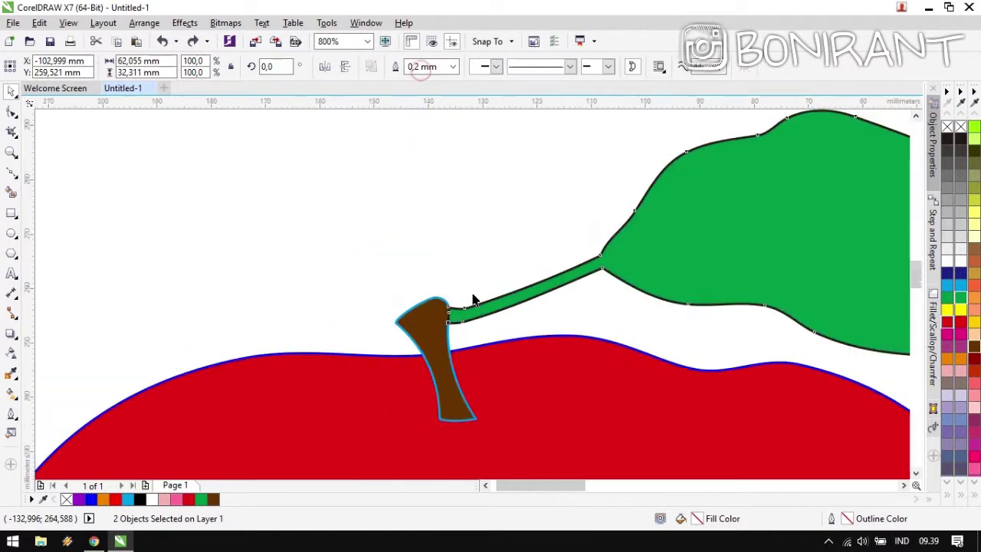
{"action": "left_click_drag", "start_coordinate": [646, 345], "coordinate": [540, 219]}
{"action": "left_click", "coordinate": [730, 228]}
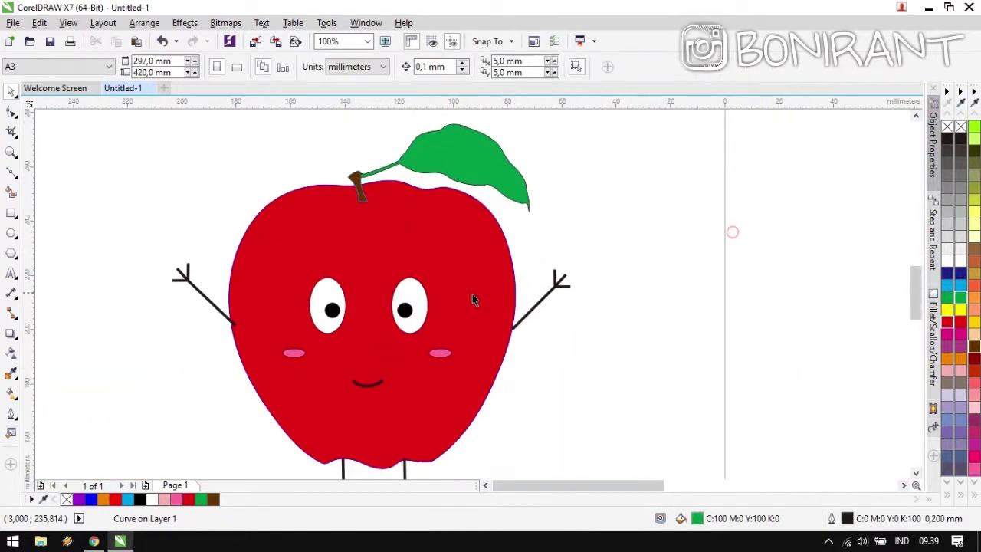
Move the inner end node of the left-hand arm line a little further into the red apple body.
{"action": "scroll", "coordinate": [394, 310], "scroll_direction": "up", "scroll_amount": 2}
{"action": "double_click", "coordinate": [347, 307]}
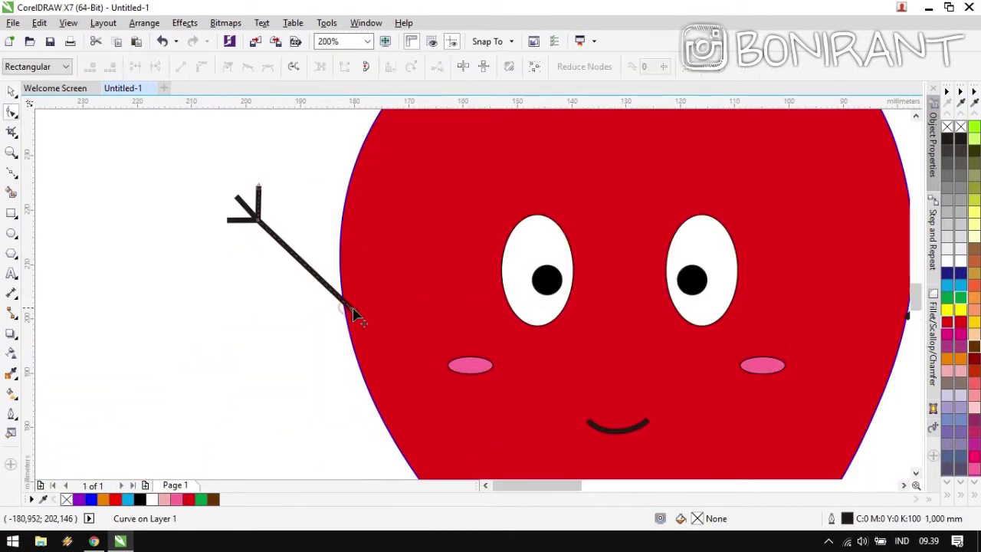
{"action": "left_click_drag", "start_coordinate": [351, 310], "coordinate": [359, 314]}
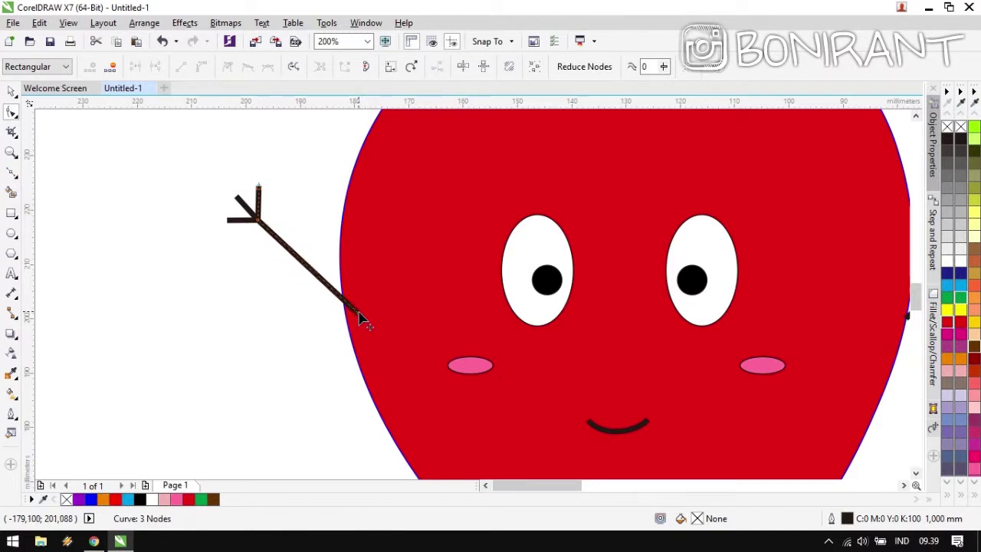
Move the inner end node of the right-hand arm line further into the red apple body and deselect the line.
{"action": "left_click_drag", "start_coordinate": [619, 255], "coordinate": [506, 210]}
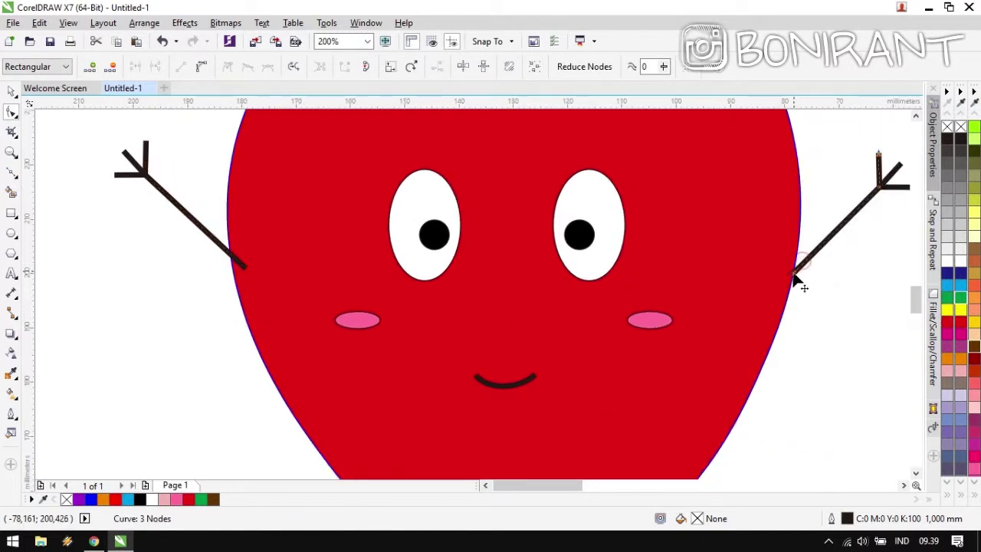
{"action": "left_click", "coordinate": [795, 278]}
{"action": "left_click_drag", "start_coordinate": [794, 275], "coordinate": [773, 285]}
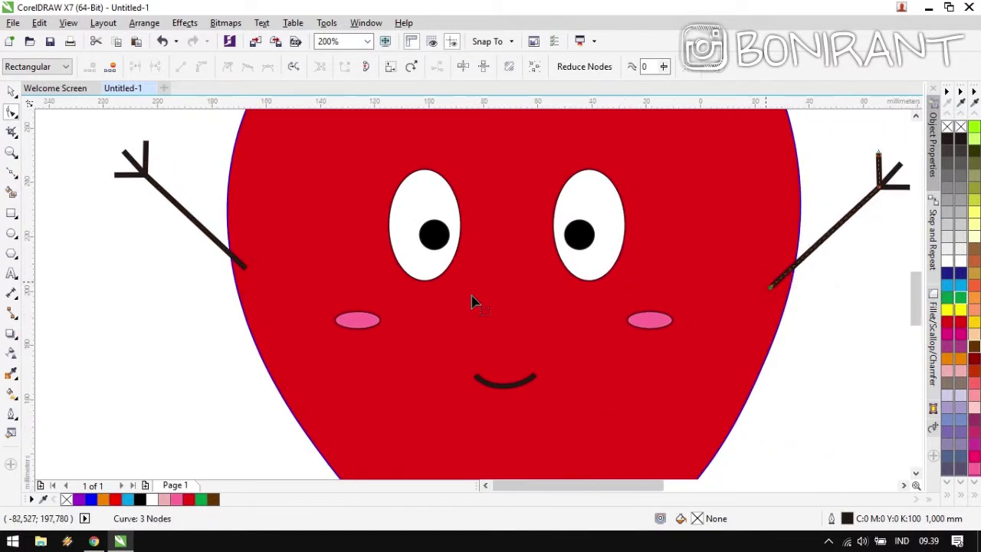
{"action": "scroll", "coordinate": [472, 299], "scroll_direction": "down", "scroll_amount": 2}
{"action": "key", "text": "space"}
{"action": "left_click", "coordinate": [616, 225]}
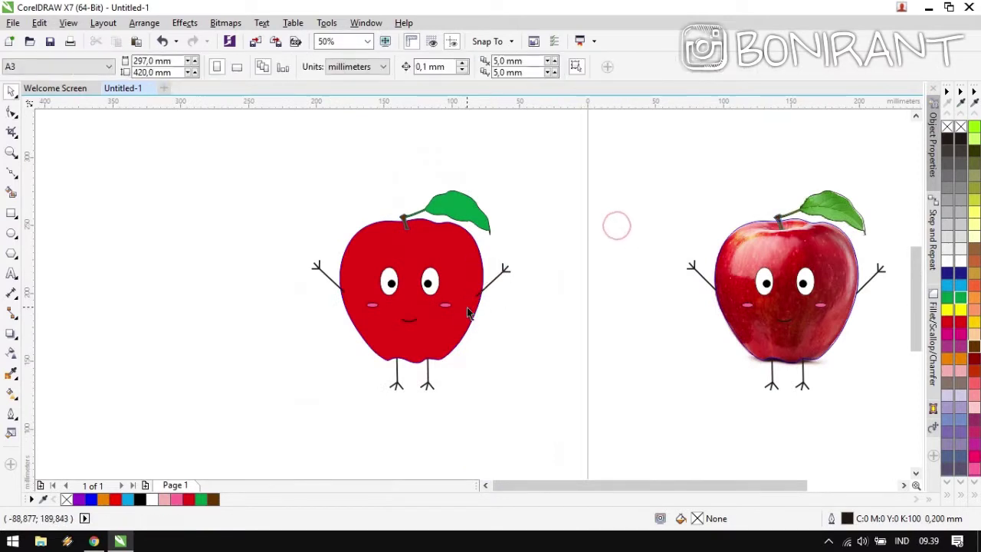
Examine the flat red apple character's legs, arms, stem and leaf.
{"action": "scroll", "coordinate": [464, 316], "scroll_direction": "up", "scroll_amount": 1}
{"action": "left_click_drag", "start_coordinate": [430, 399], "coordinate": [484, 345]}
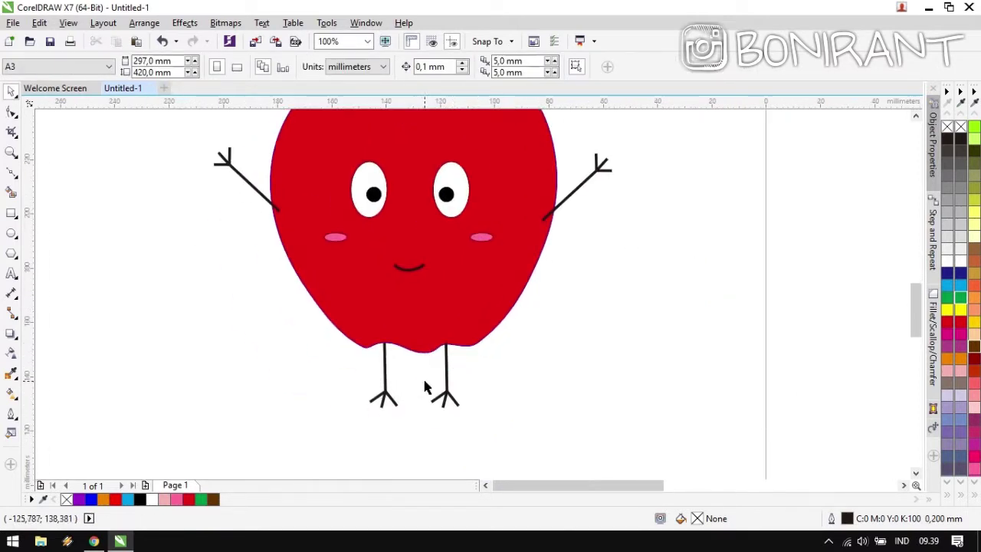
{"action": "scroll", "coordinate": [476, 299], "scroll_direction": "down", "scroll_amount": 2}
{"action": "scroll", "coordinate": [473, 297], "scroll_direction": "up", "scroll_amount": 1}
{"action": "left_click_drag", "start_coordinate": [502, 205], "coordinate": [484, 256]}
{"action": "scroll", "coordinate": [505, 195], "scroll_direction": "up", "scroll_amount": 1}
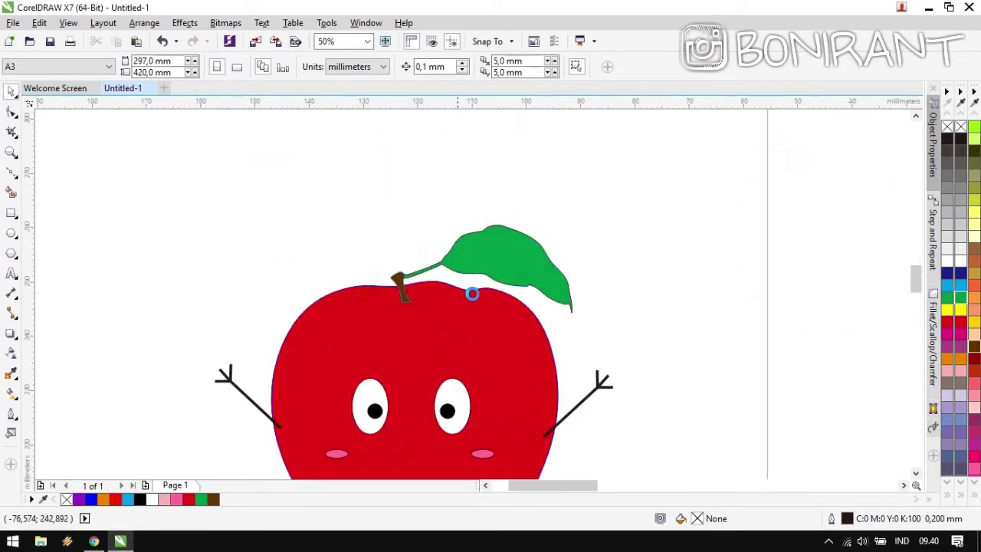
{"action": "scroll", "coordinate": [499, 322], "scroll_direction": "down", "scroll_amount": 1}
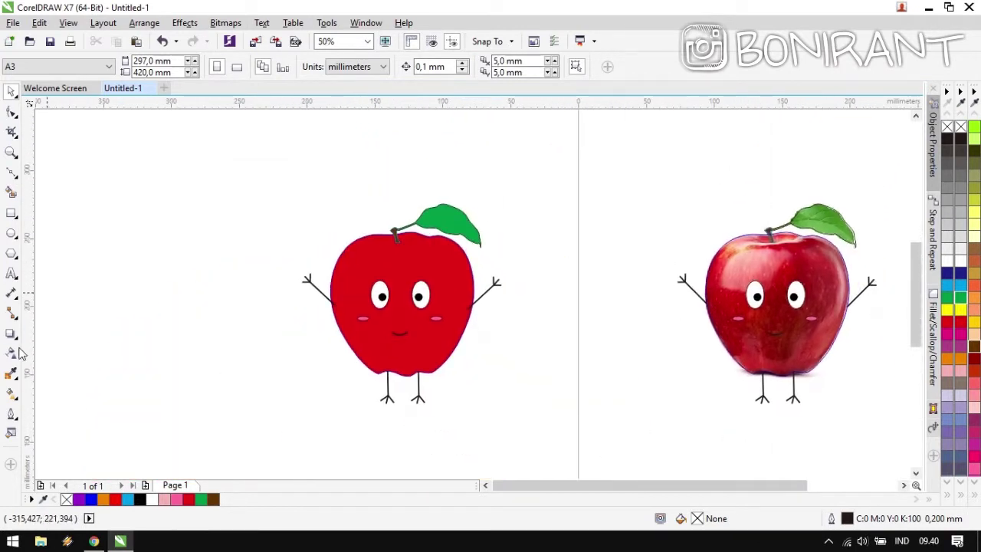
Sample the deep red just below the pale rim near the stem in the apple photo using the Color Eyedropper.
{"action": "left_click", "coordinate": [11, 373]}
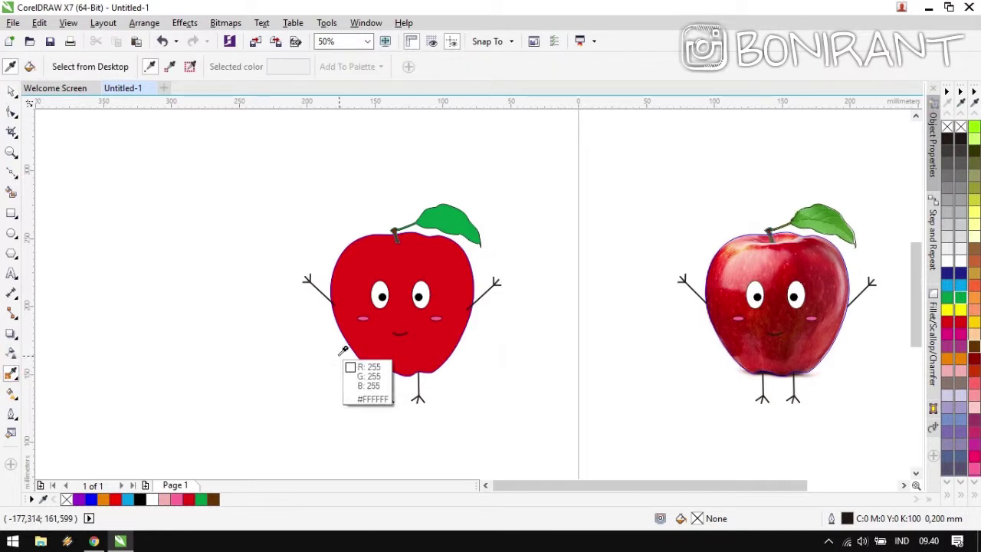
{"action": "left_click", "coordinate": [11, 91]}
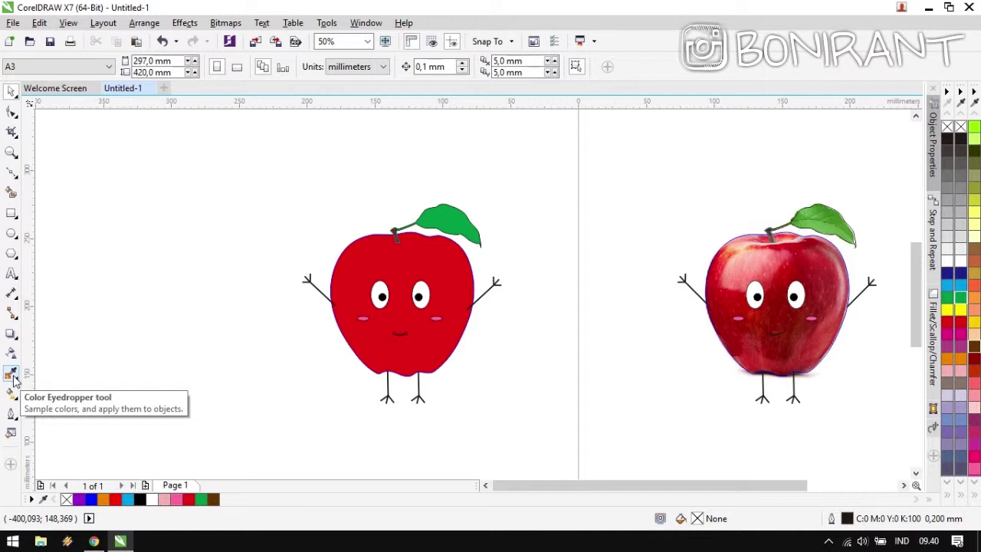
{"action": "left_click", "coordinate": [11, 375]}
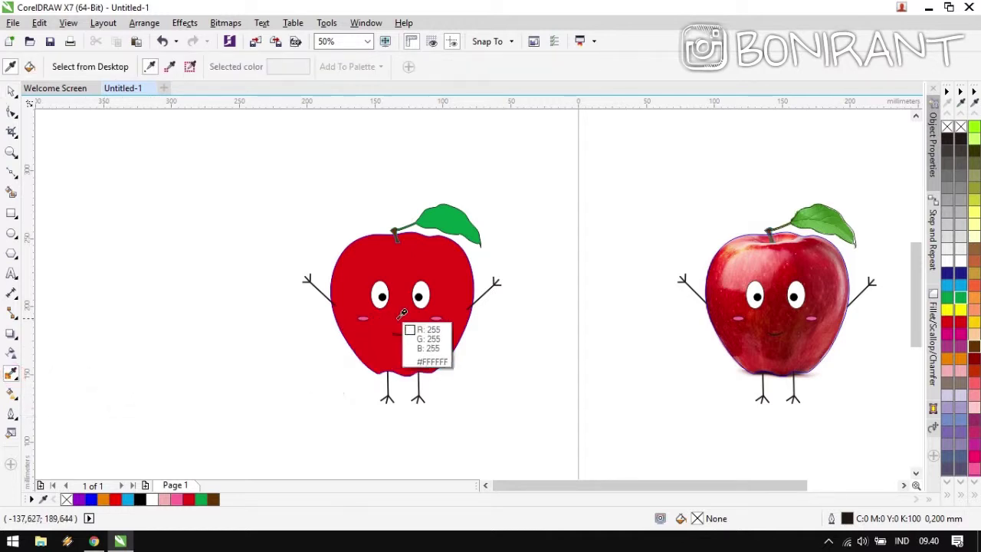
{"action": "scroll", "coordinate": [709, 265], "scroll_direction": "up", "scroll_amount": 1}
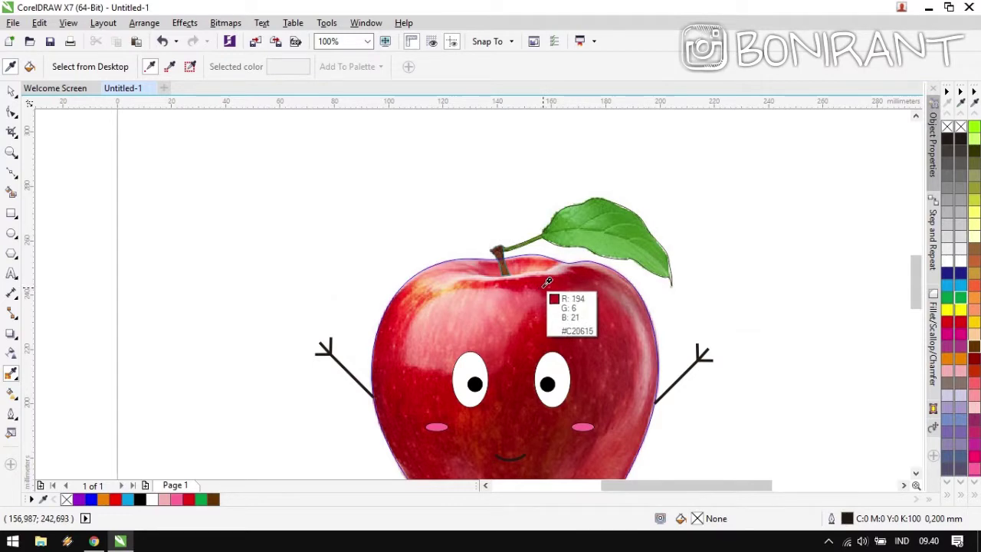
{"action": "scroll", "coordinate": [540, 290], "scroll_direction": "up", "scroll_amount": 1}
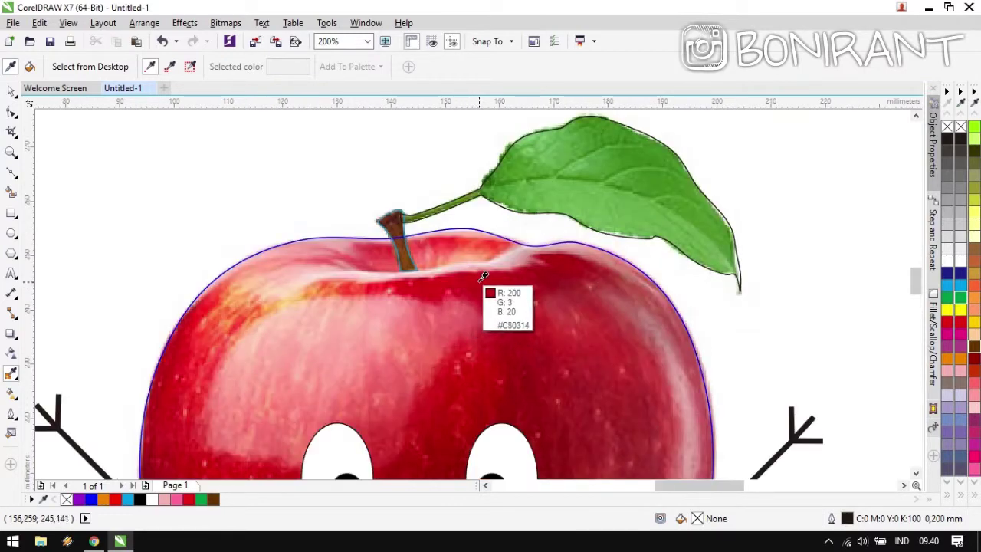
{"action": "left_click", "coordinate": [484, 277]}
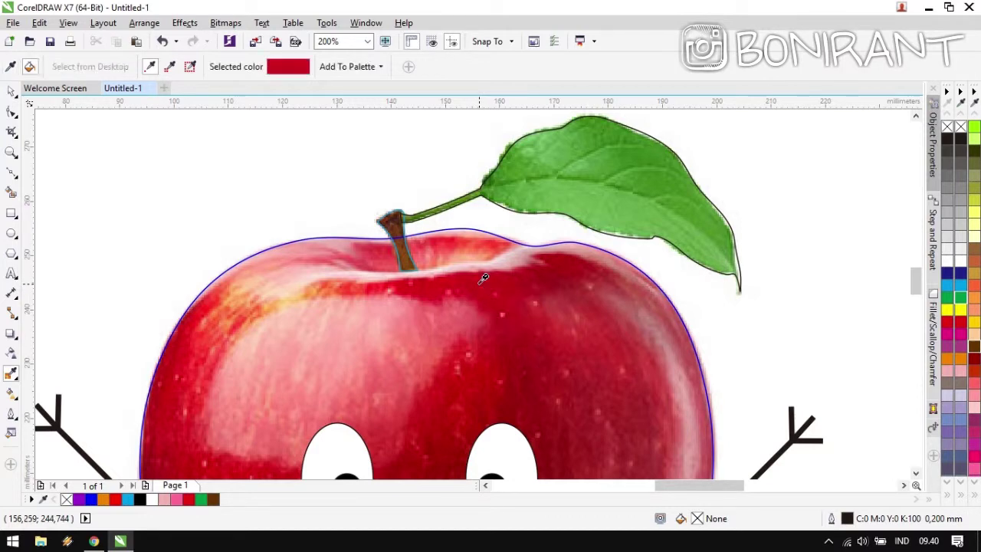
Fill the body of the flat apple character with the red sampled from the photo.
{"action": "scroll", "coordinate": [423, 283], "scroll_direction": "down", "scroll_amount": 1}
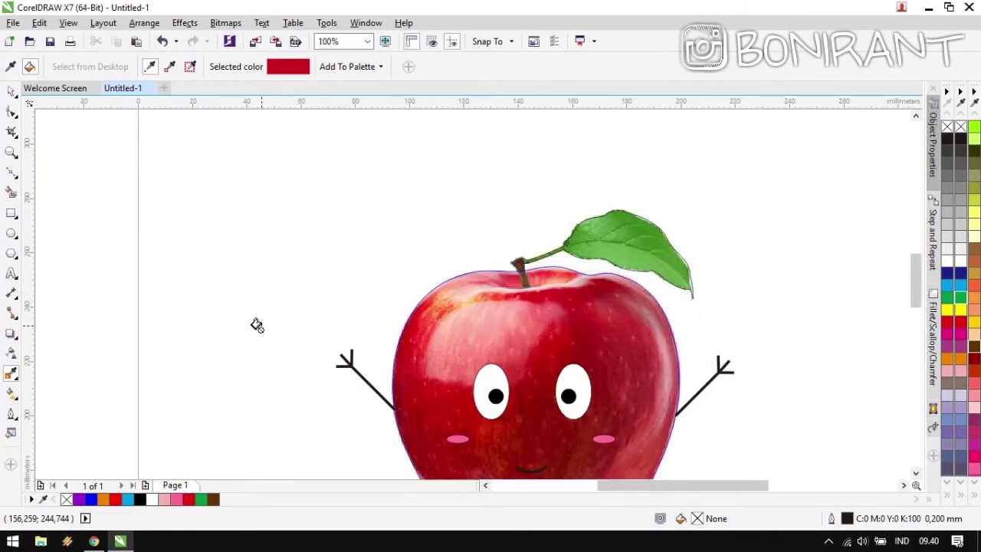
{"action": "left_click_drag", "start_coordinate": [237, 325], "coordinate": [485, 298]}
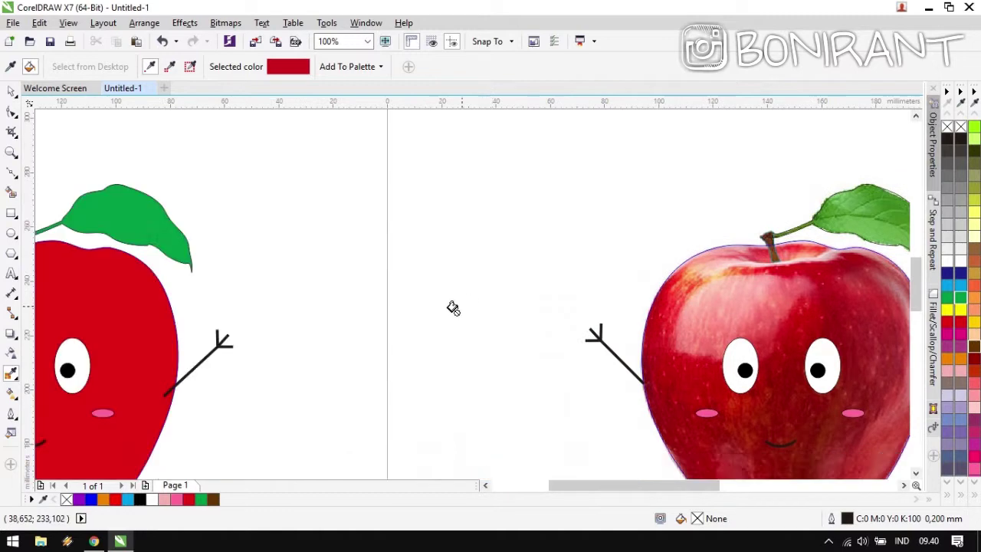
{"action": "left_click_drag", "start_coordinate": [381, 344], "coordinate": [411, 326]}
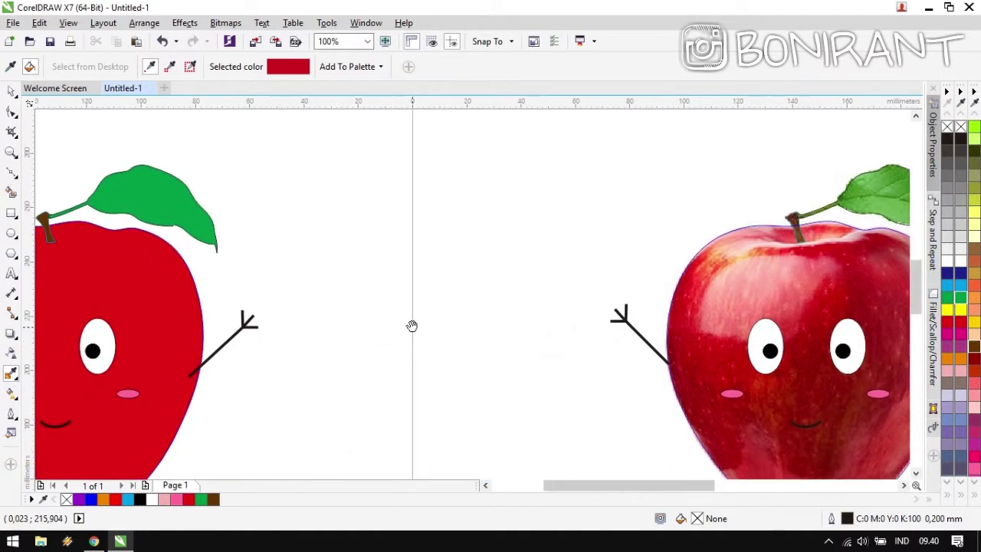
{"action": "left_click_drag", "start_coordinate": [365, 339], "coordinate": [460, 309]}
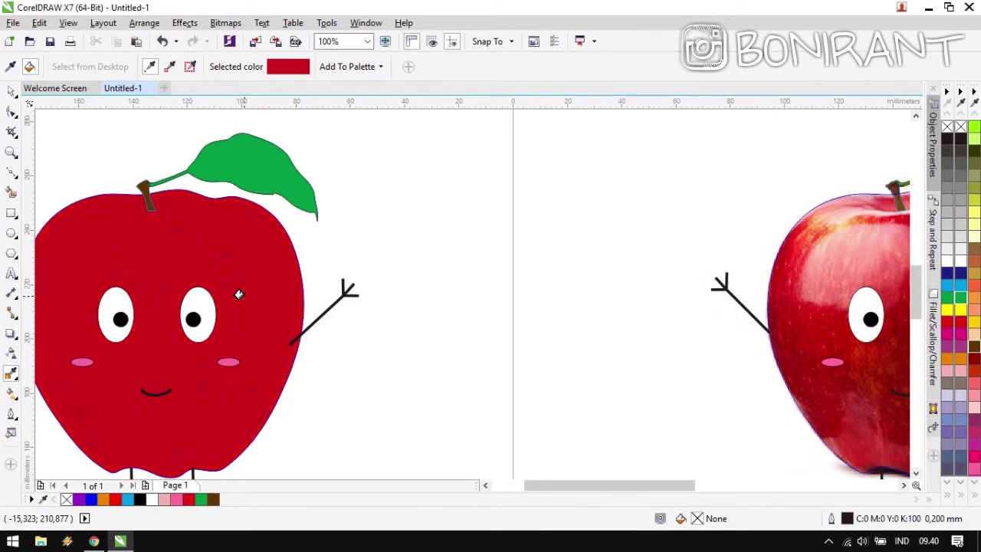
{"action": "left_click_drag", "start_coordinate": [255, 328], "coordinate": [460, 268]}
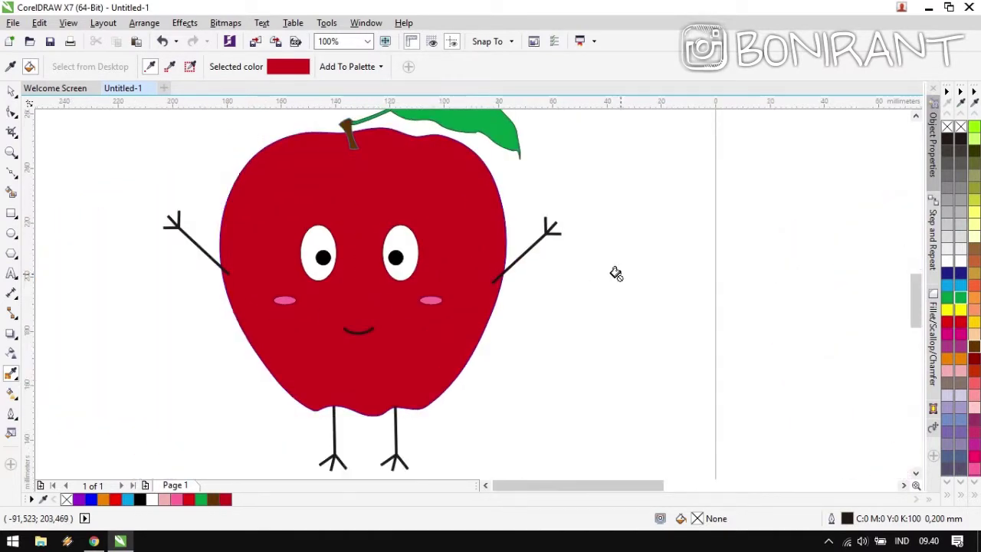
Sample the dark brown from the upper part of the stem in the apple photo with the Color Eyedropper.
{"action": "left_click_drag", "start_coordinate": [616, 273], "coordinate": [324, 427]}
{"action": "scroll", "coordinate": [442, 289], "scroll_direction": "up", "scroll_amount": 3}
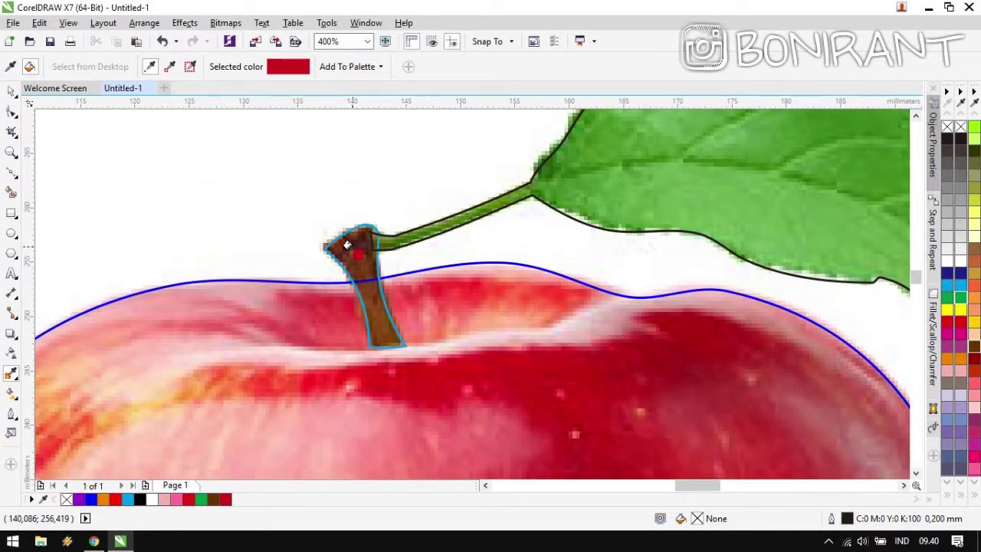
{"action": "key", "text": "shift"}
{"action": "key", "text": "shift"}
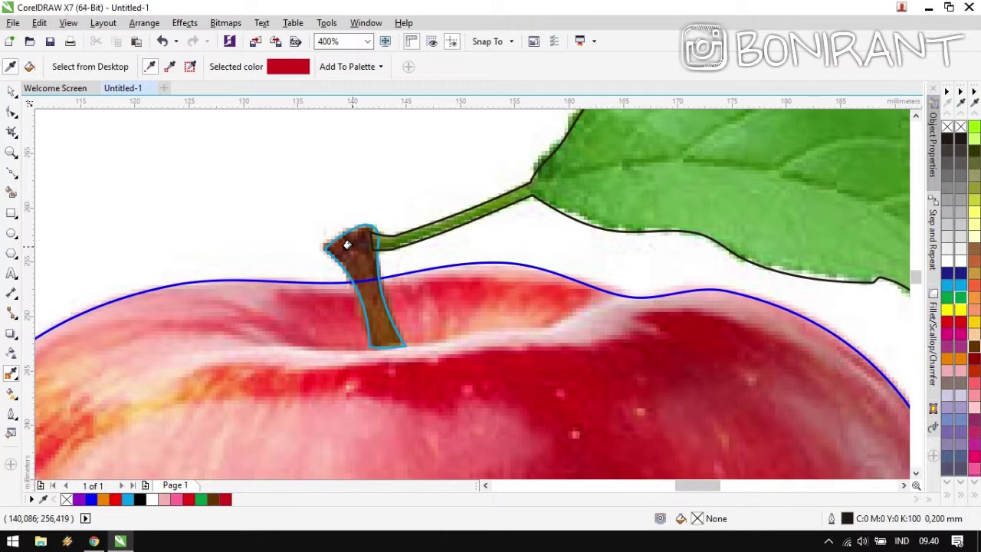
{"action": "key", "text": "shift"}
{"action": "mouse_move", "coordinate": [358, 243]}
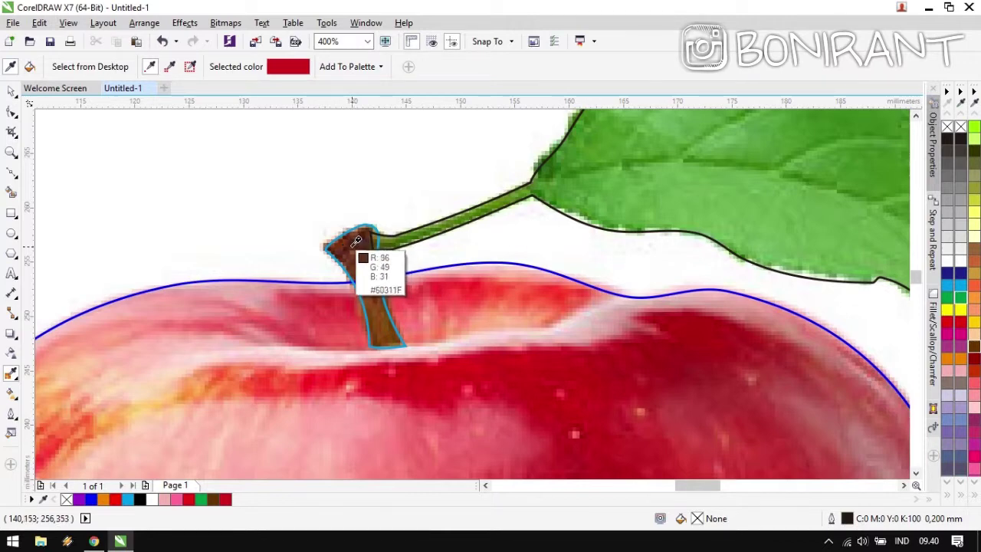
{"action": "left_click", "coordinate": [355, 240]}
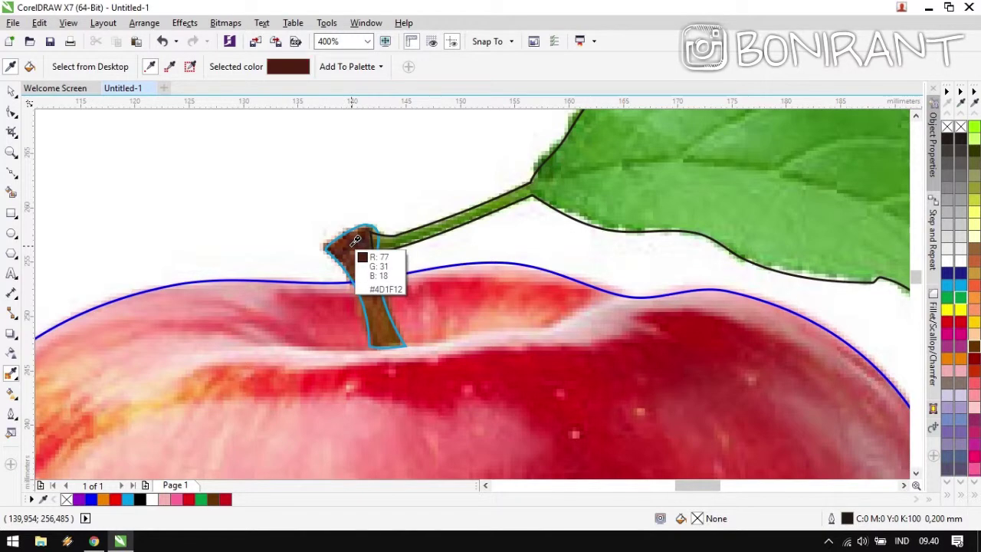
Fill the flat apple character's stem with the dark brown sampled from the photo.
{"action": "left_click_drag", "start_coordinate": [184, 245], "coordinate": [368, 249]}
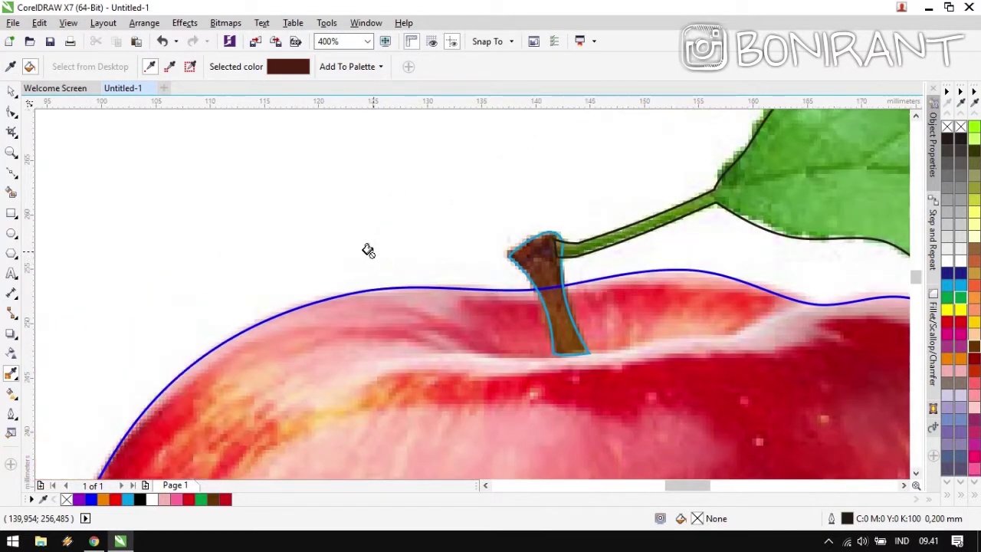
{"action": "scroll", "coordinate": [507, 311], "scroll_direction": "down", "scroll_amount": 2}
{"action": "left_click_drag", "start_coordinate": [339, 305], "coordinate": [651, 306]}
{"action": "scroll", "coordinate": [371, 305], "scroll_direction": "left", "scroll_amount": 3}
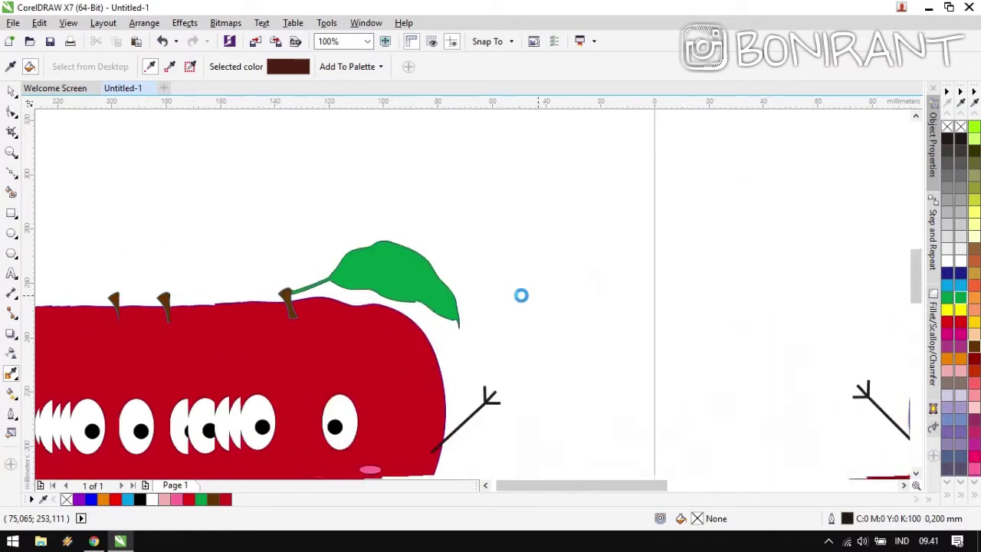
{"action": "scroll", "coordinate": [466, 291], "scroll_direction": "up", "scroll_amount": 4}
{"action": "left_click", "coordinate": [457, 284]}
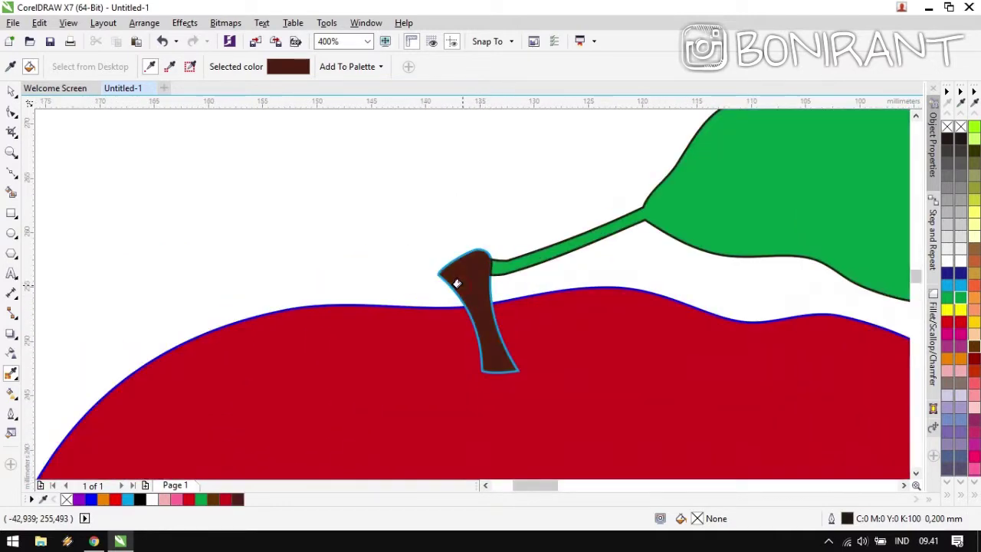
Sample the light green just below the central vein of the leaf in the apple photo with the Color Eyedropper.
{"action": "scroll", "coordinate": [466, 286], "scroll_direction": "down", "scroll_amount": 2}
{"action": "scroll", "coordinate": [624, 327], "scroll_direction": "down", "scroll_amount": 1}
{"action": "scroll", "coordinate": [336, 321], "scroll_direction": "right", "scroll_amount": 3}
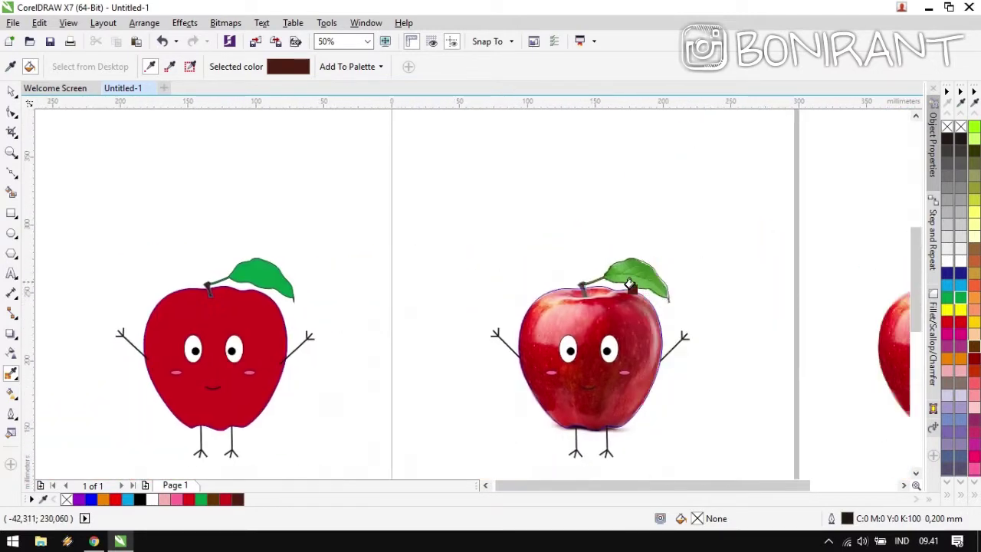
{"action": "scroll", "coordinate": [470, 295], "scroll_direction": "up", "scroll_amount": 2}
{"action": "scroll", "coordinate": [345, 291], "scroll_direction": "down", "scroll_amount": 2}
{"action": "scroll", "coordinate": [410, 299], "scroll_direction": "left", "scroll_amount": 3}
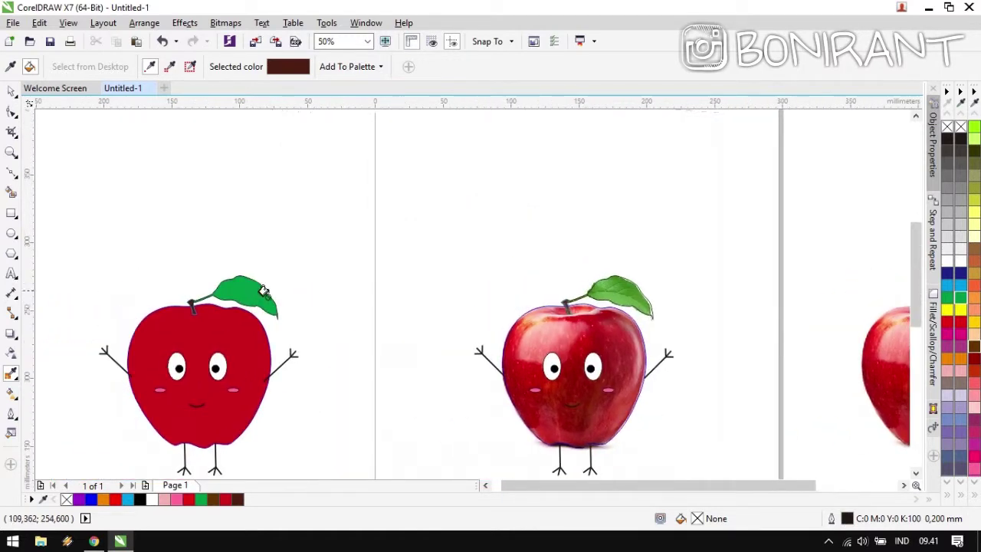
{"action": "scroll", "coordinate": [262, 291], "scroll_direction": "up", "scroll_amount": 1}
{"action": "scroll", "coordinate": [556, 291], "scroll_direction": "down", "scroll_amount": 1}
{"action": "scroll", "coordinate": [669, 298], "scroll_direction": "right", "scroll_amount": 2}
{"action": "scroll", "coordinate": [669, 299], "scroll_direction": "up", "scroll_amount": 3}
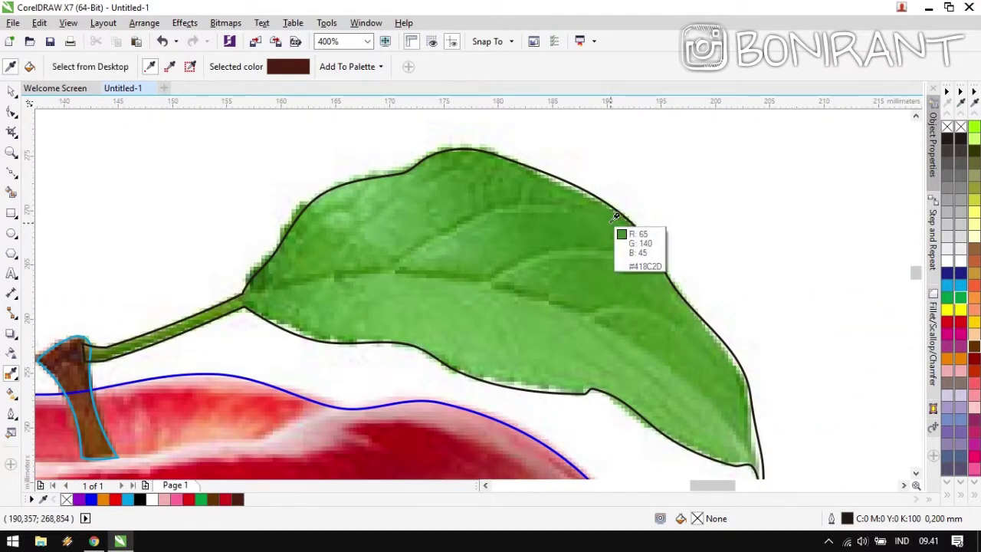
{"action": "left_click", "coordinate": [498, 288]}
Fill the flat apple character's leaf with the light green sampled from the photo and return to the Pick tool.
{"action": "scroll", "coordinate": [492, 297], "scroll_direction": "down", "scroll_amount": 2}
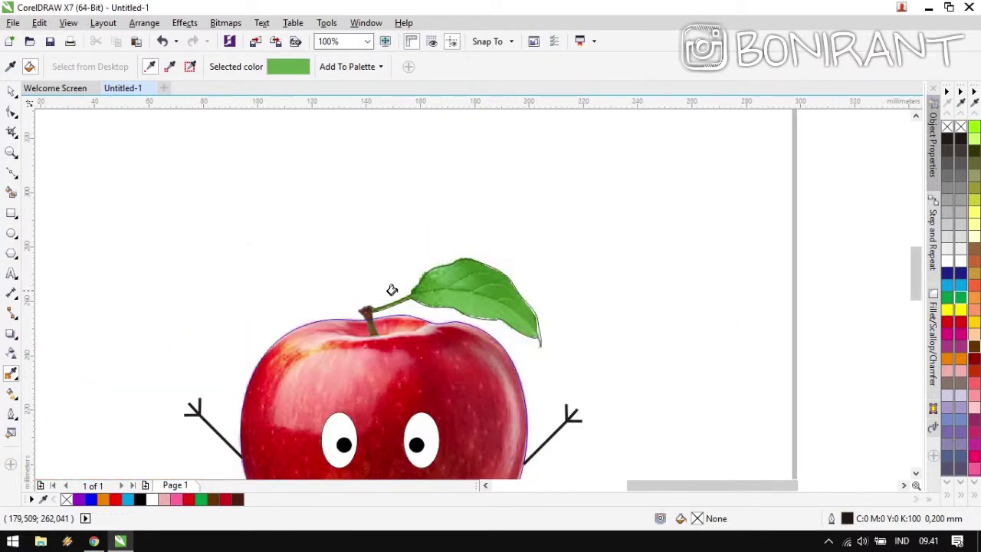
{"action": "left_click_drag", "start_coordinate": [392, 289], "coordinate": [639, 320]}
{"action": "left_click", "coordinate": [186, 314]}
{"action": "scroll", "coordinate": [468, 292], "scroll_direction": "down", "scroll_amount": 1}
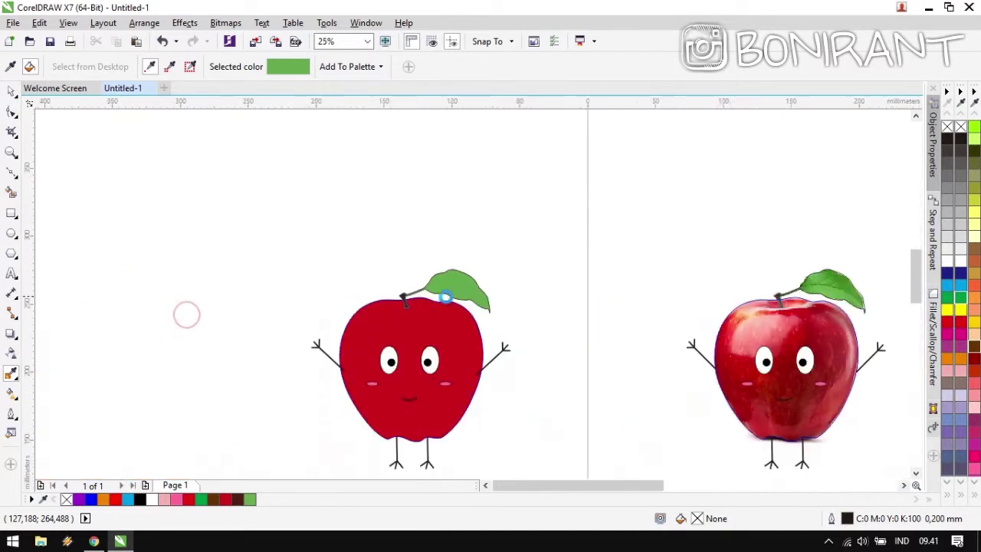
{"action": "scroll", "coordinate": [444, 296], "scroll_direction": "up", "scroll_amount": 2}
{"action": "key", "text": "space"}
{"action": "scroll", "coordinate": [660, 223], "scroll_direction": "down", "scroll_amount": 1}
{"action": "scroll", "coordinate": [471, 302], "scroll_direction": "down", "scroll_amount": 4}
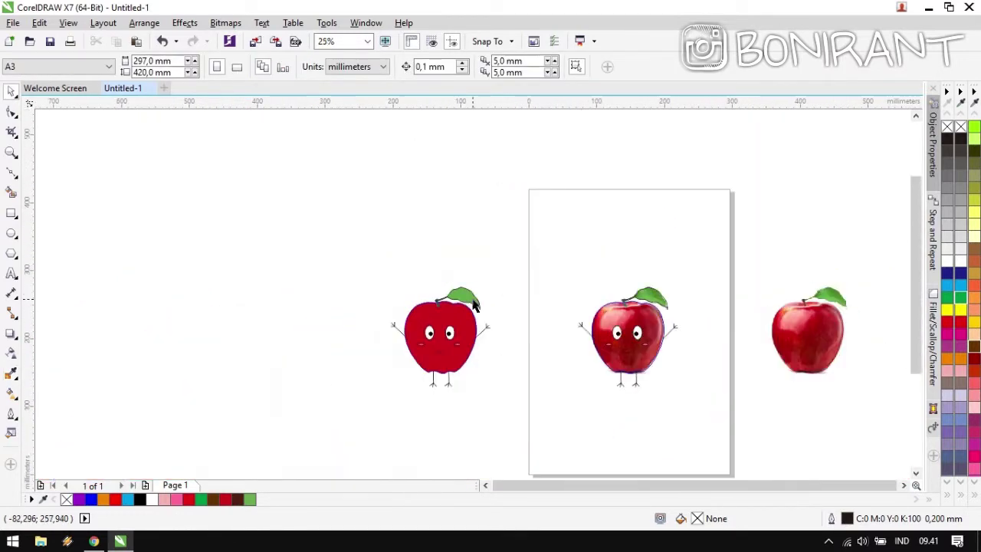
Inspect the recoloured character up close, selecting the leaf and the red body to check their colours.
{"action": "scroll", "coordinate": [474, 310], "scroll_direction": "up", "scroll_amount": 2}
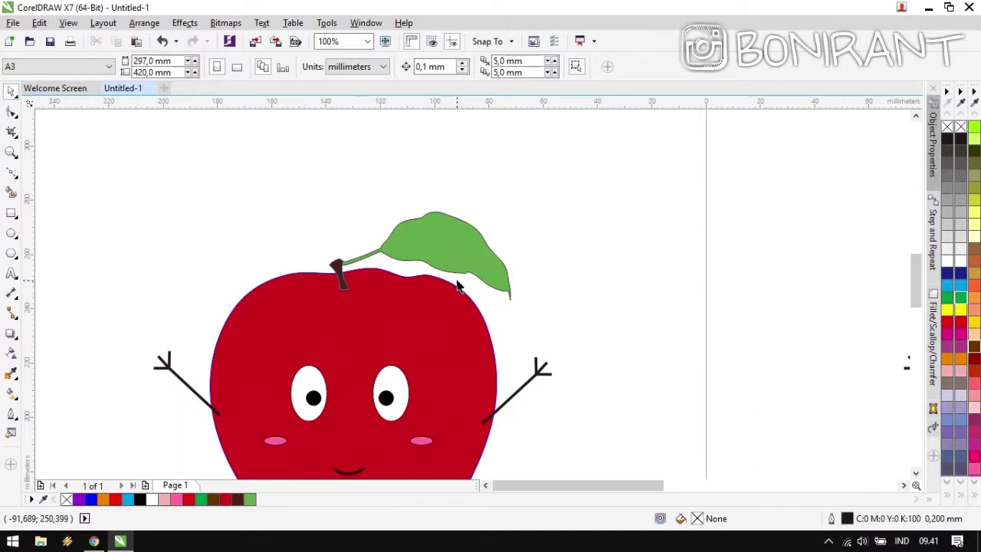
{"action": "left_click_drag", "start_coordinate": [398, 374], "coordinate": [449, 289]}
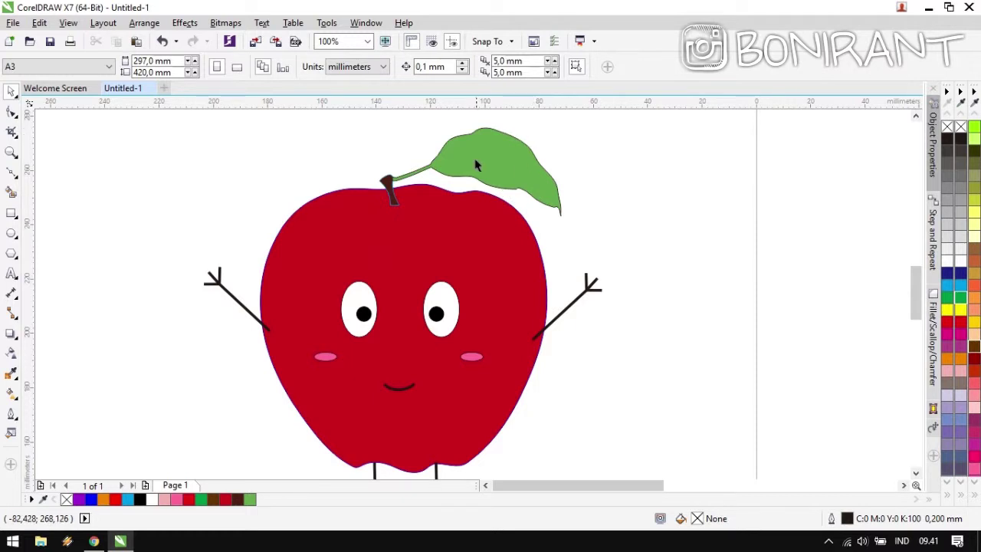
{"action": "scroll", "coordinate": [490, 168], "scroll_direction": "up", "scroll_amount": 1}
{"action": "left_click", "coordinate": [492, 287]}
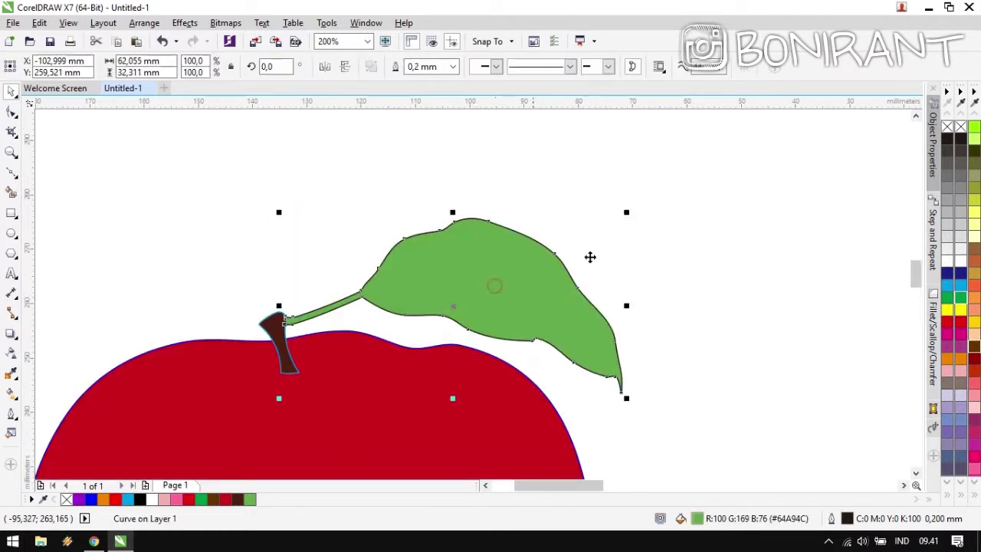
{"action": "left_click", "coordinate": [709, 231]}
{"action": "left_click", "coordinate": [475, 300]}
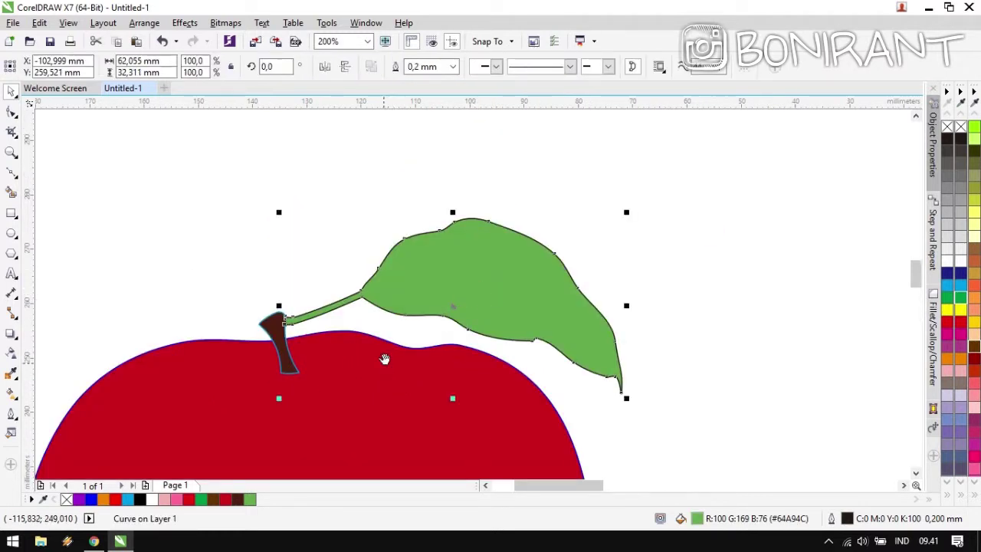
{"action": "scroll", "coordinate": [447, 245], "scroll_direction": "down", "scroll_amount": 3}
{"action": "left_click", "coordinate": [502, 225]}
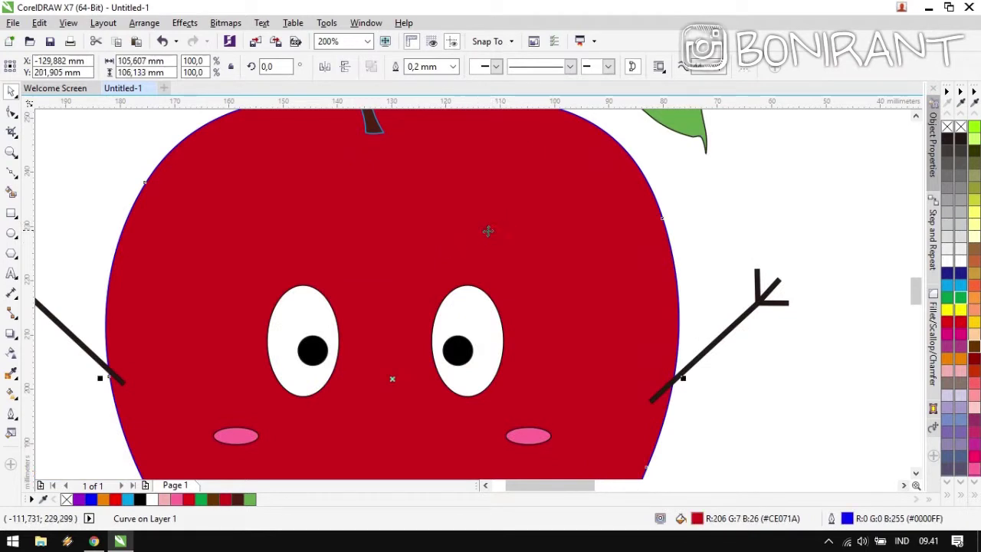
Draw a circle about 53 mm across below and left of the flat character and fill it with yellow.
{"action": "scroll", "coordinate": [464, 245], "scroll_direction": "down", "scroll_amount": 2}
{"action": "left_click_drag", "start_coordinate": [567, 298], "coordinate": [530, 267]}
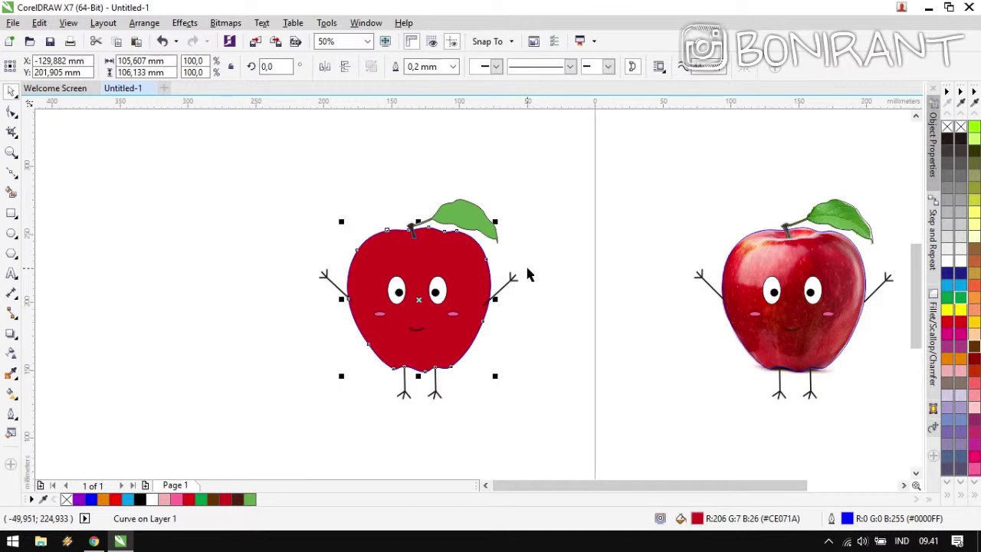
{"action": "left_click", "coordinate": [186, 359]}
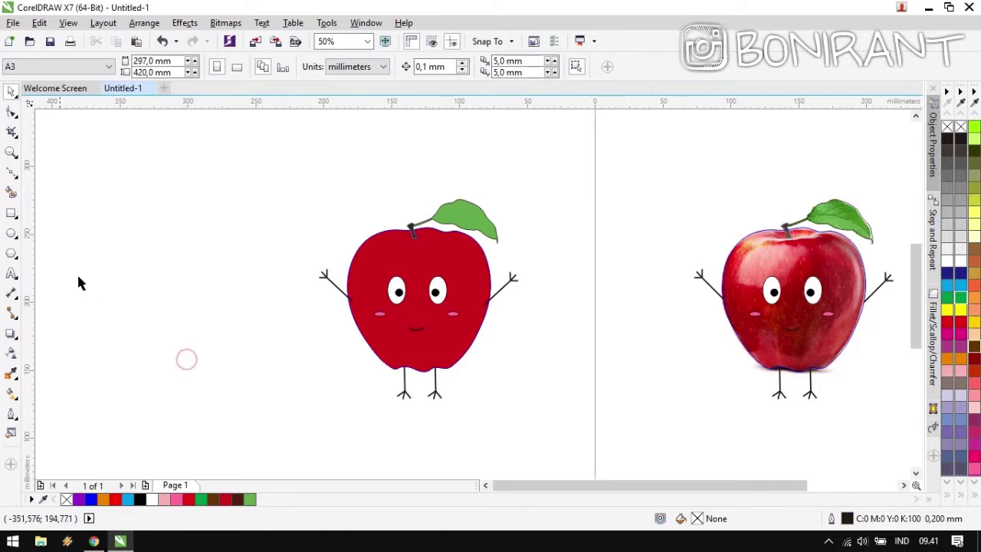
{"action": "left_click", "coordinate": [11, 233]}
{"action": "left_click_drag", "start_coordinate": [178, 395], "coordinate": [249, 436]}
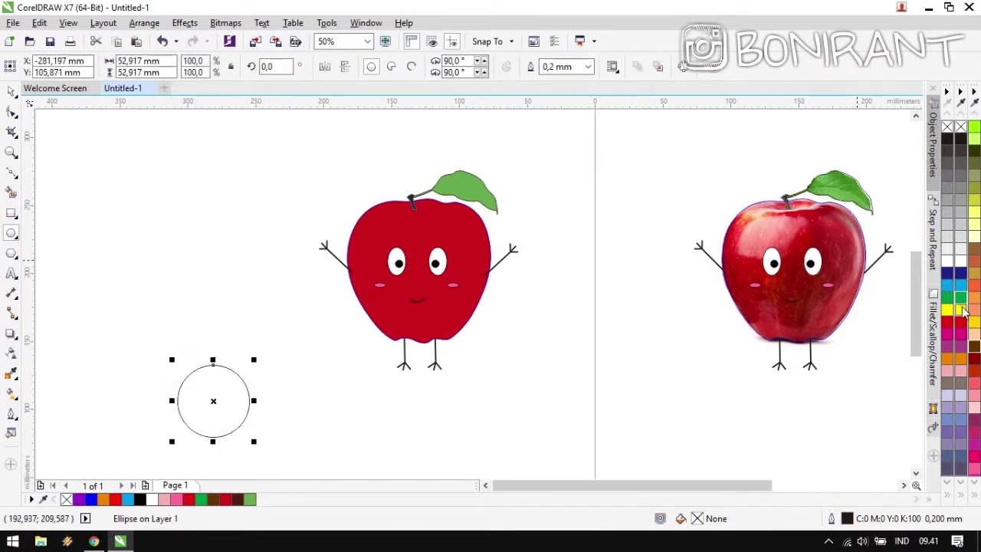
{"action": "left_click_drag", "start_coordinate": [964, 310], "coordinate": [214, 423]}
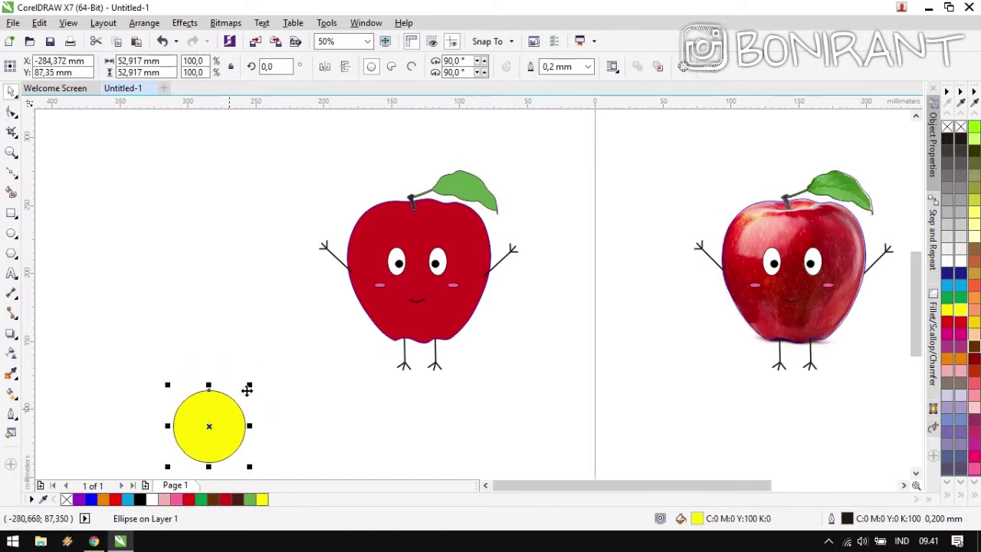
{"action": "left_click", "coordinate": [260, 356]}
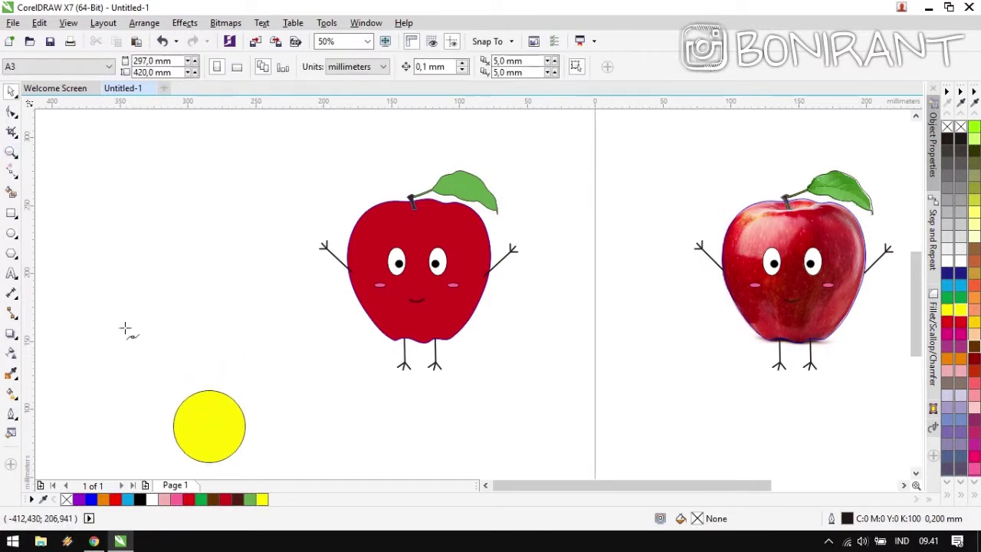
Draw two straight rays from the yellow circle's edge, one past the character's upper left and one below its feet to the right.
{"action": "left_click", "coordinate": [187, 396]}
{"action": "left_click", "coordinate": [335, 163]}
{"action": "key", "text": "space"}
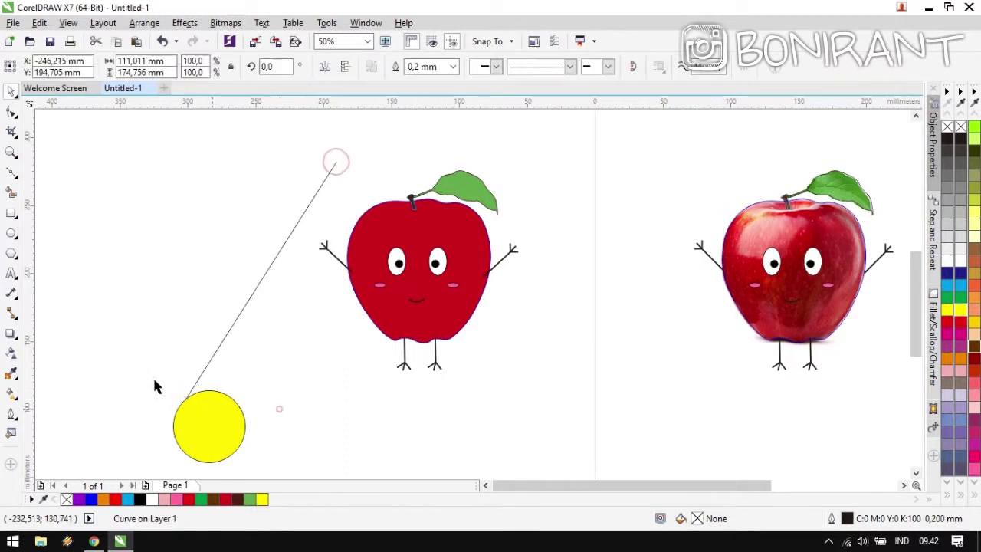
{"action": "left_click", "coordinate": [154, 386]}
{"action": "key", "text": "space"}
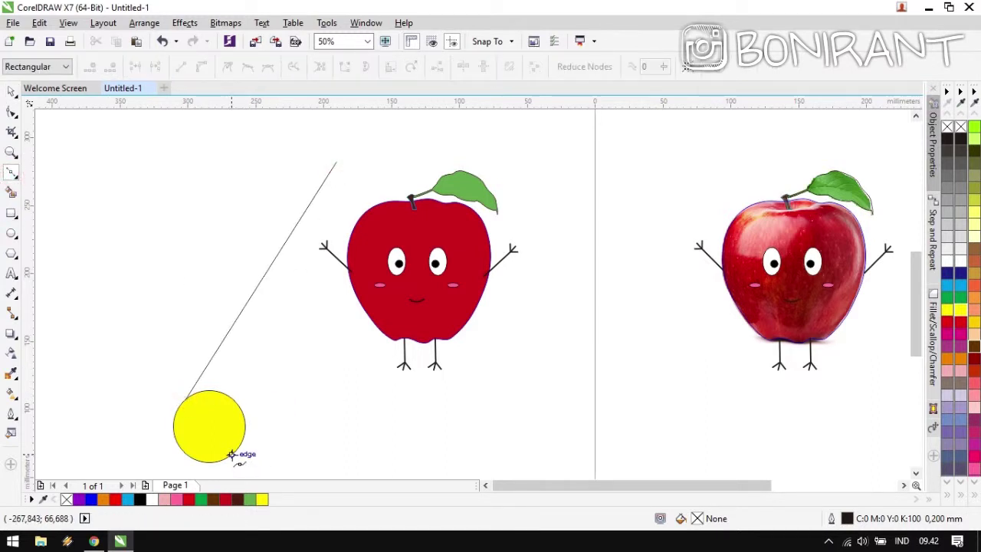
{"action": "left_click", "coordinate": [231, 454]}
{"action": "left_click", "coordinate": [572, 371]}
{"action": "key", "text": "space"}
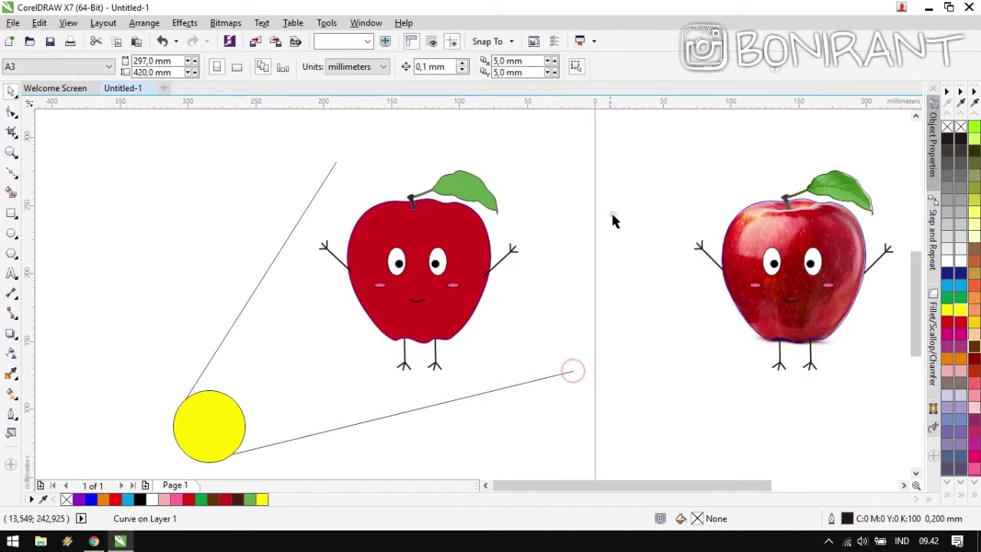
{"action": "left_click", "coordinate": [612, 217]}
Copy the flat character's red body and paste the duplicate in place over the original.
{"action": "scroll", "coordinate": [439, 243], "scroll_direction": "up", "scroll_amount": 1}
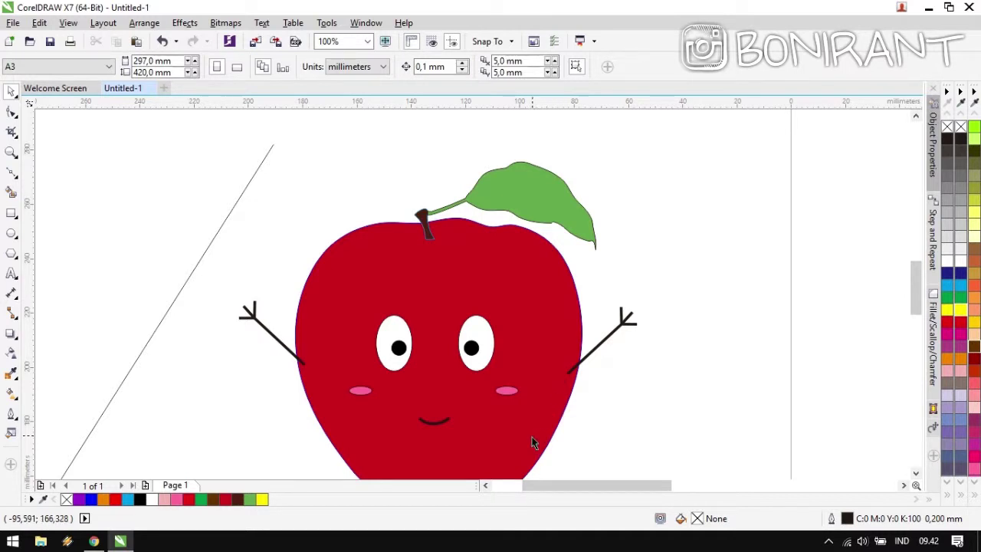
{"action": "left_click_drag", "start_coordinate": [533, 442], "coordinate": [560, 346]}
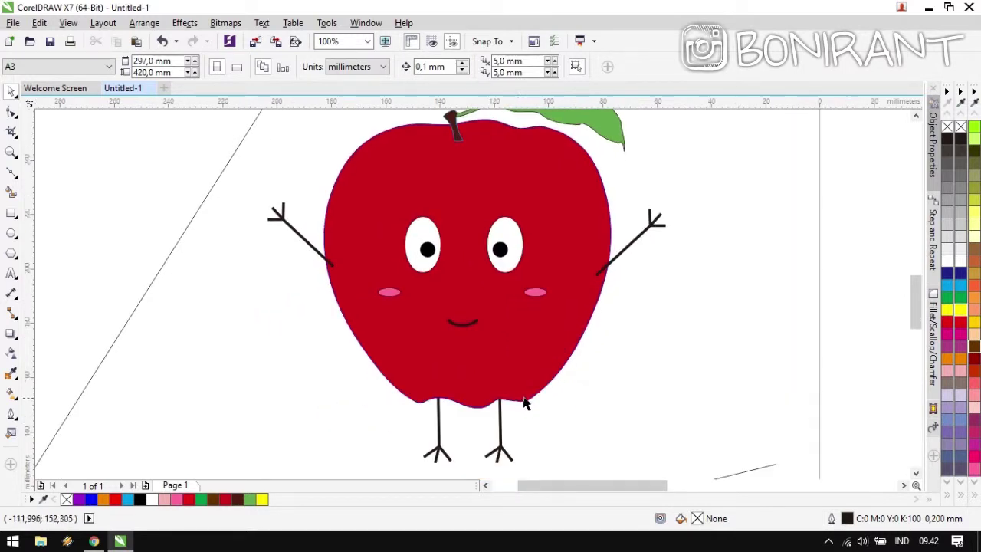
{"action": "left_click", "coordinate": [579, 203]}
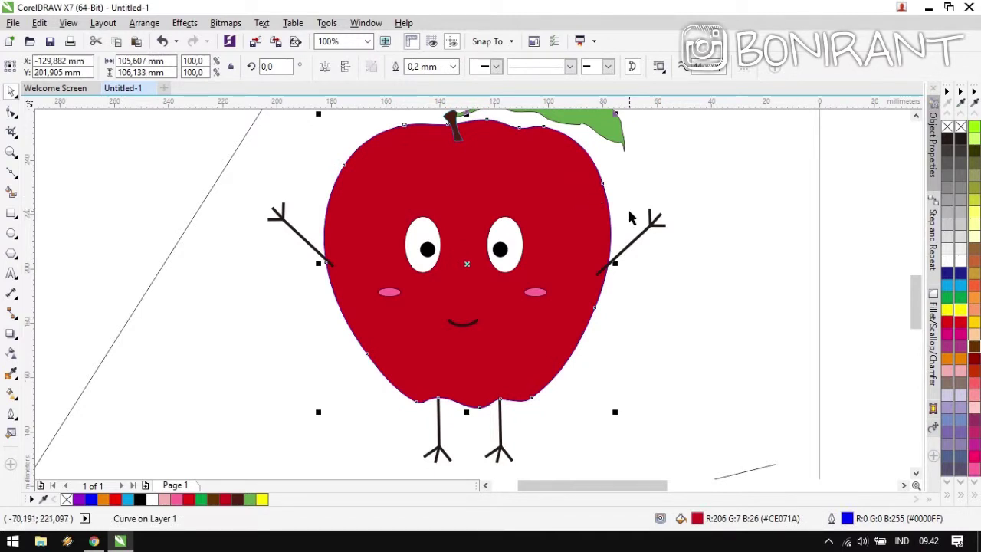
{"action": "right_click", "coordinate": [541, 216]}
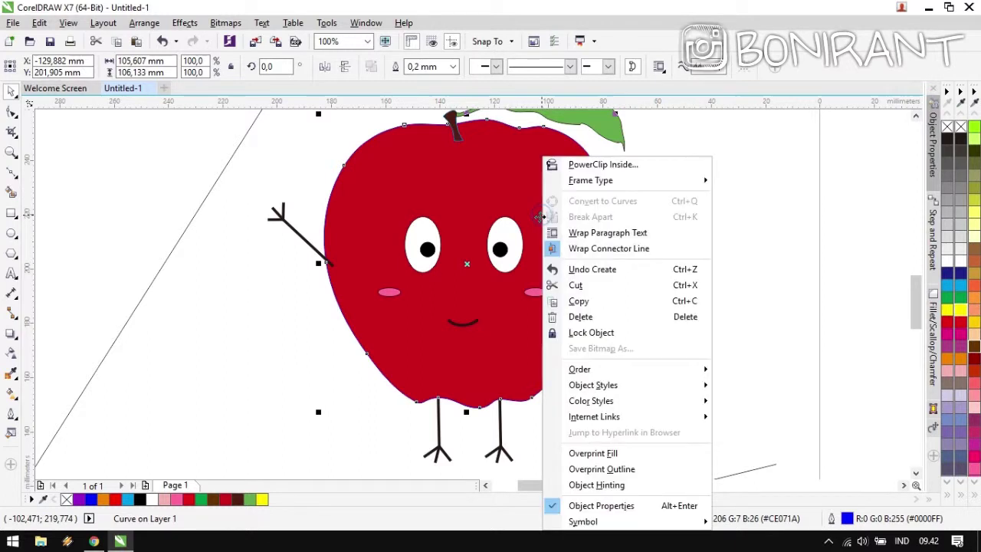
{"action": "left_click", "coordinate": [604, 302]}
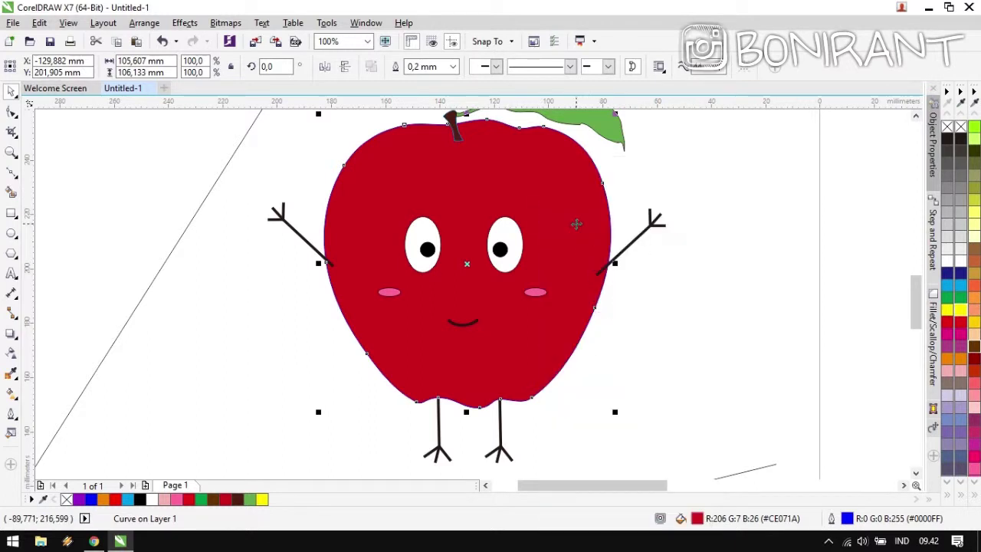
{"action": "right_click", "coordinate": [573, 213]}
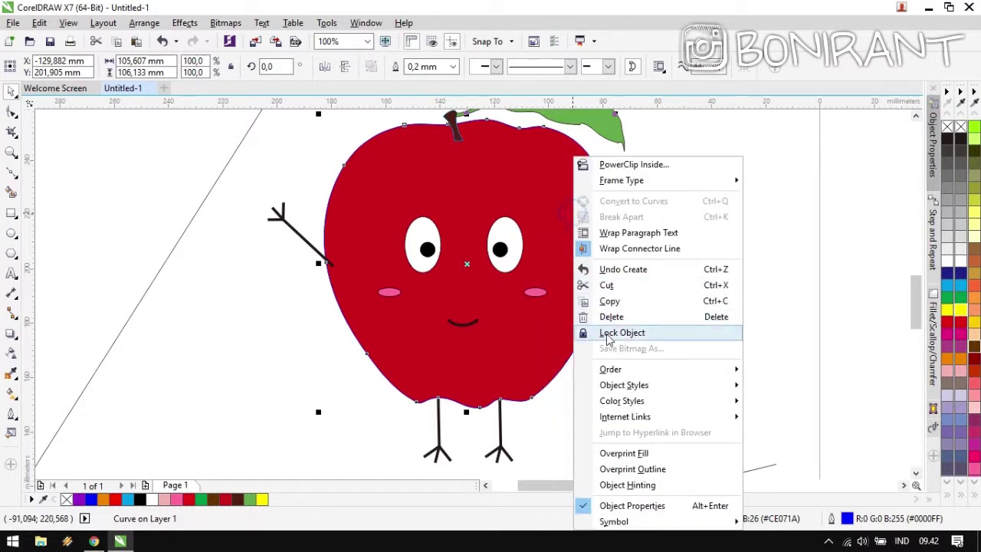
{"action": "left_click", "coordinate": [796, 226]}
{"action": "right_click", "coordinate": [787, 208]}
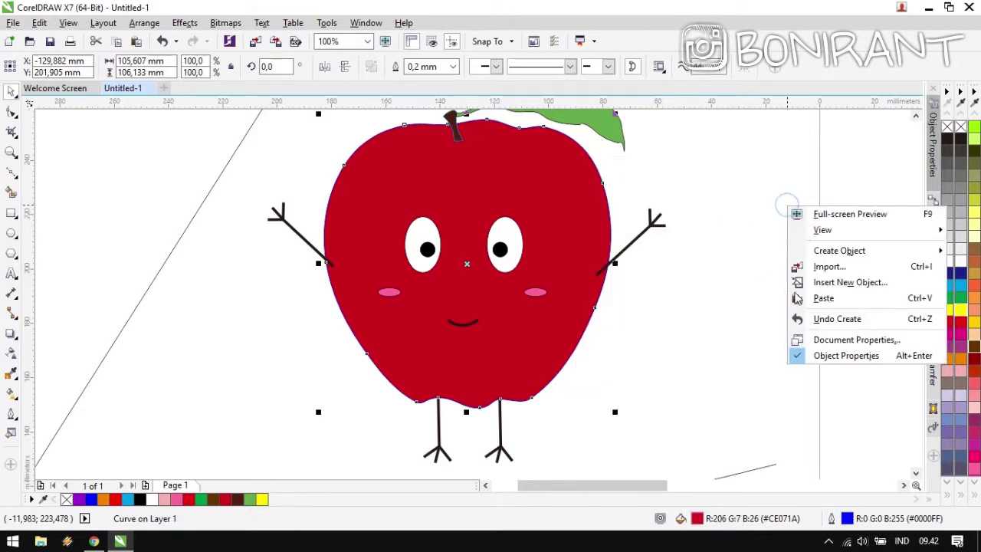
{"action": "left_click", "coordinate": [809, 300]}
{"action": "left_click", "coordinate": [803, 291]}
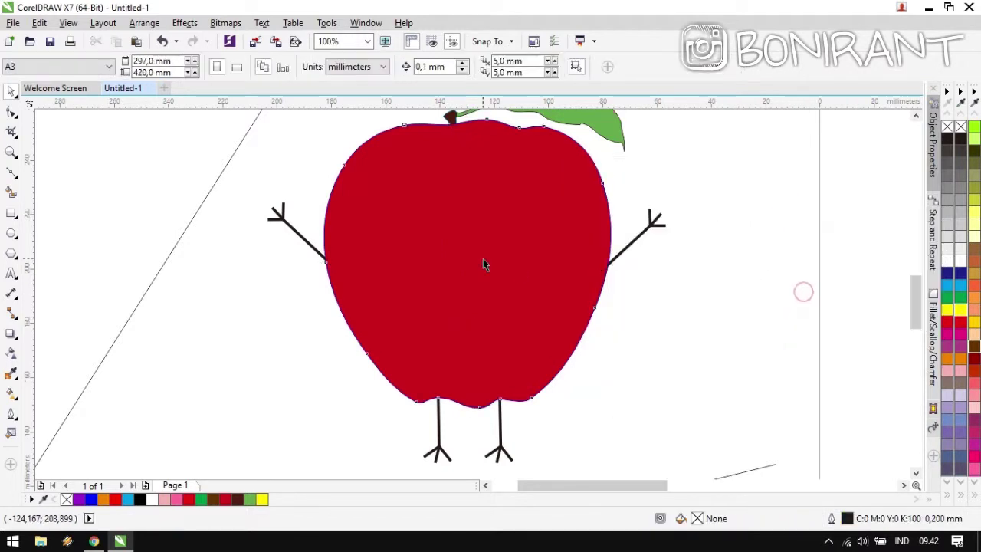
Move the pasted red body aside to check the original underneath, and undo each move.
{"action": "left_click_drag", "start_coordinate": [484, 265], "coordinate": [641, 265]}
{"action": "key", "text": "ctrl+z"}
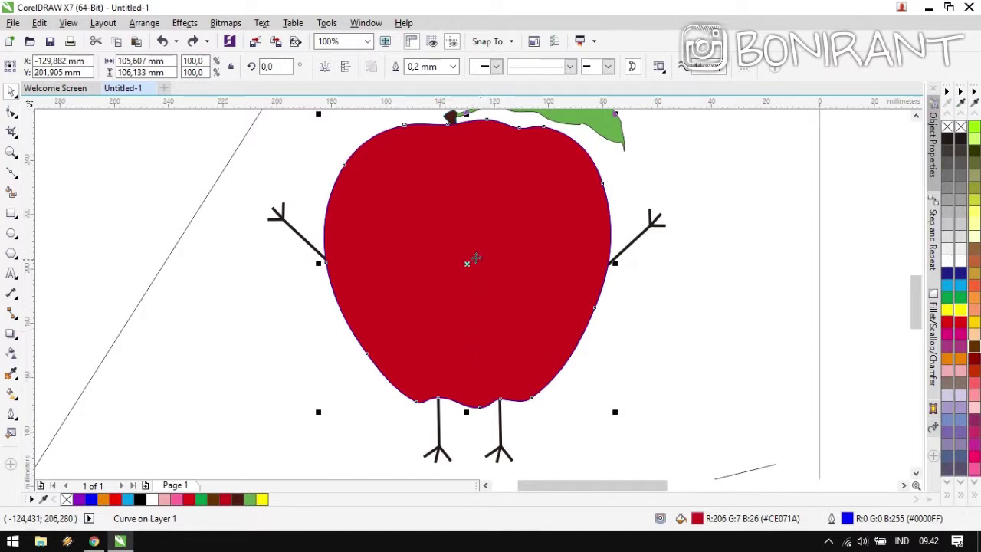
{"action": "left_click_drag", "start_coordinate": [361, 282], "coordinate": [522, 245]}
{"action": "key", "text": "ctrl+z"}
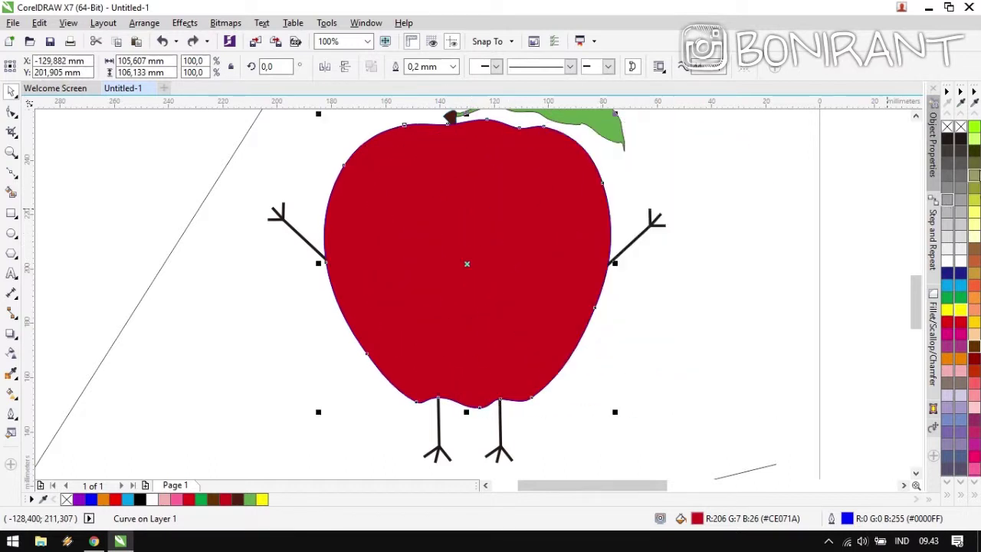
Fill the duplicated body with black, apply a uniform transparency of 50, and return to the Pick tool.
{"action": "left_click", "coordinate": [962, 142]}
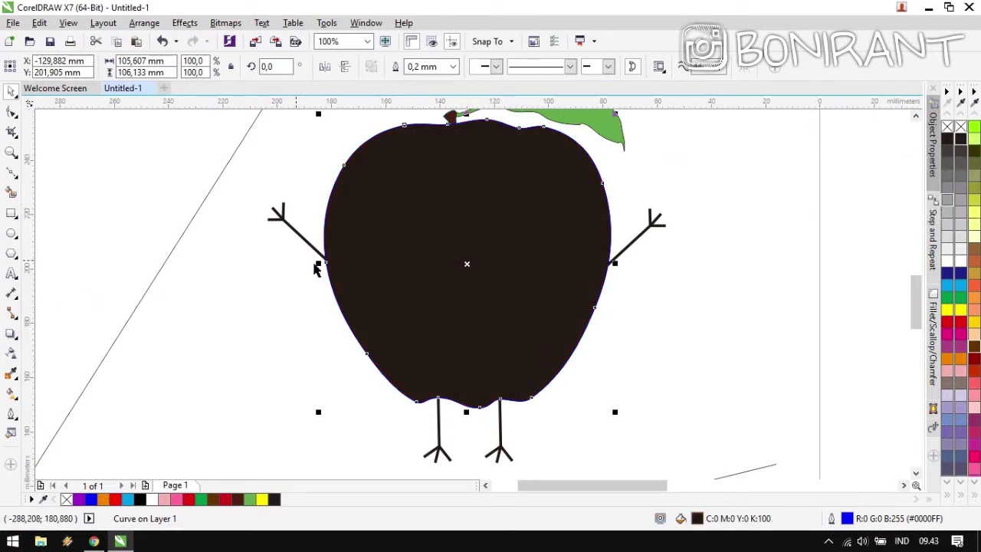
{"action": "left_click", "coordinate": [11, 312]}
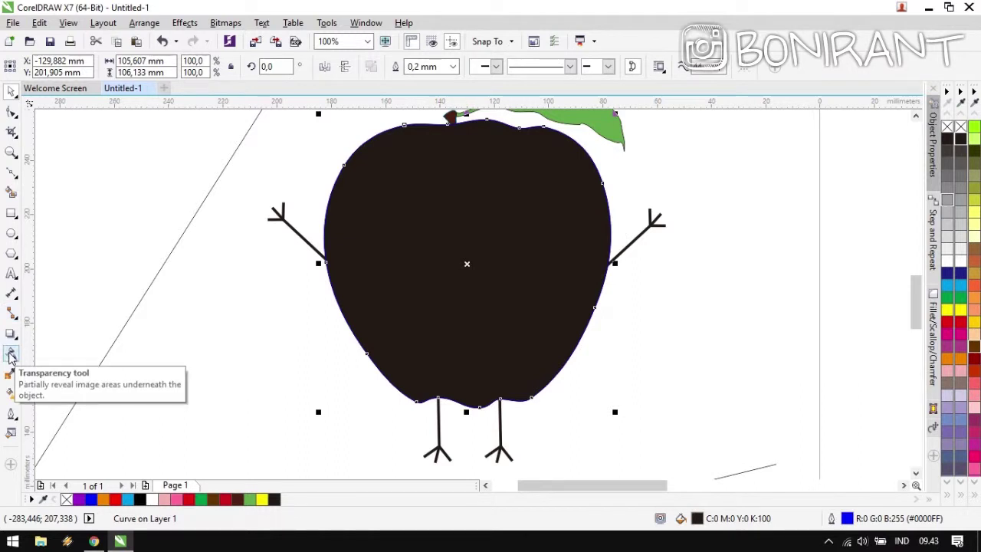
{"action": "left_click", "coordinate": [10, 356]}
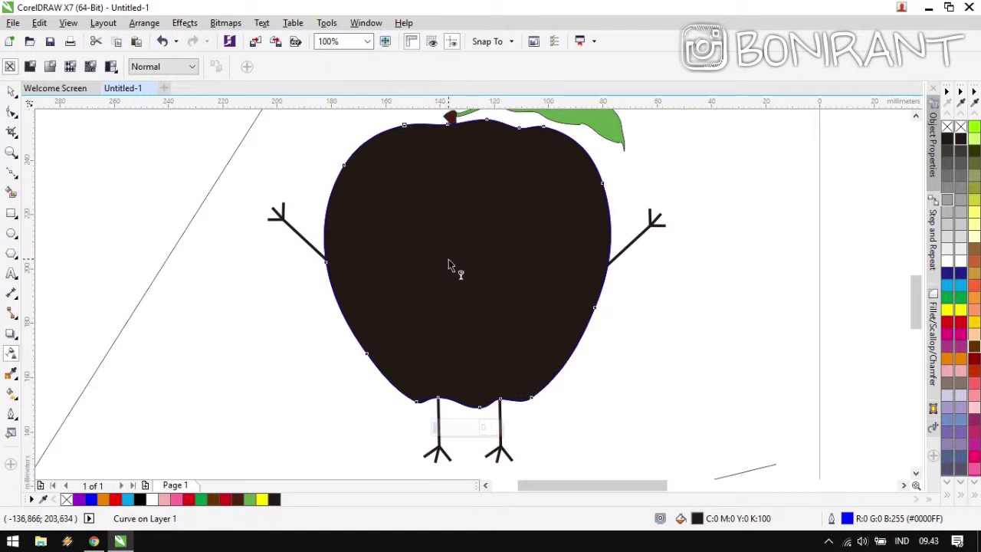
{"action": "left_click", "coordinate": [31, 69]}
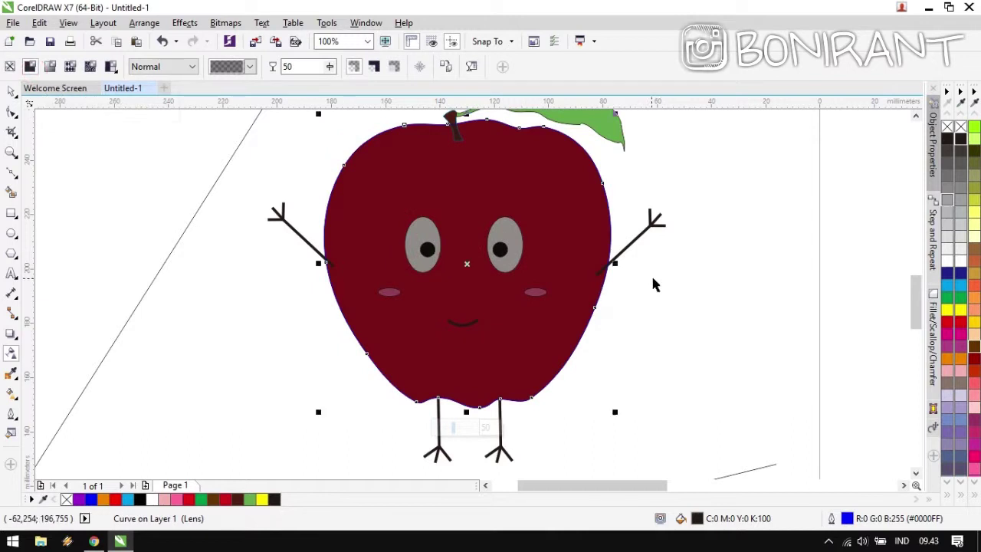
{"action": "key", "text": "space"}
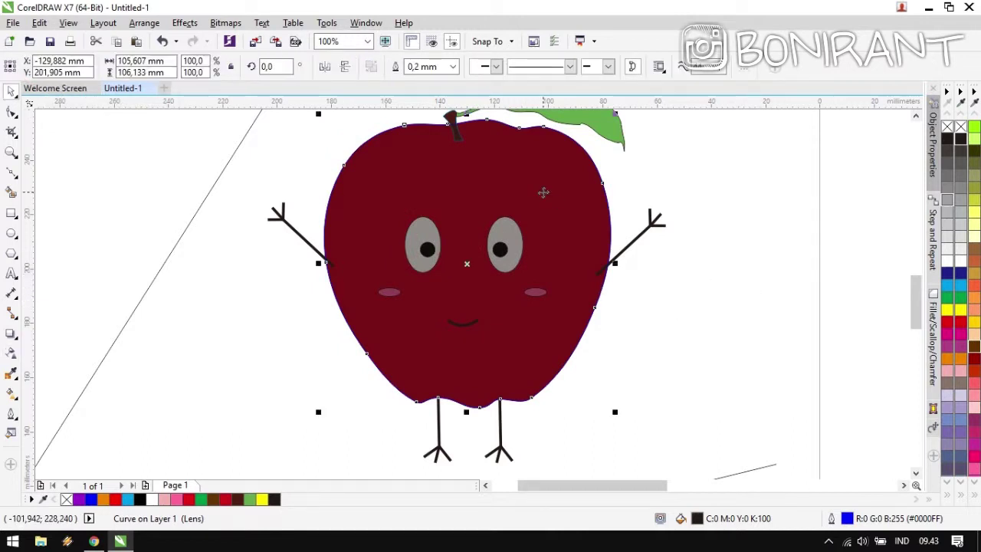
With the Shape tool, pull two left-edge nodes of the transparent black body inward and delete the nodes along its lower-left and bottom edge.
{"action": "key", "text": "F10"}
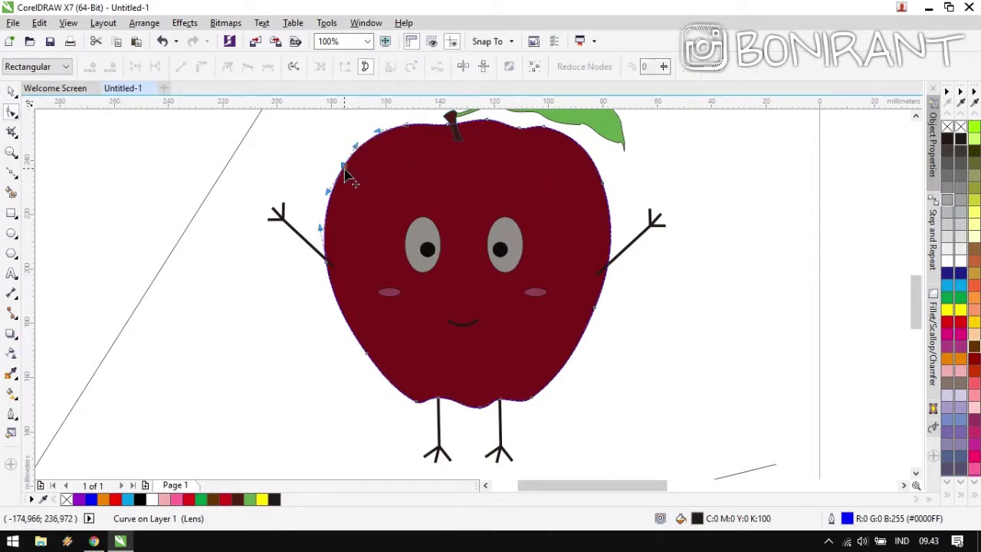
{"action": "left_click_drag", "start_coordinate": [346, 176], "coordinate": [467, 215]}
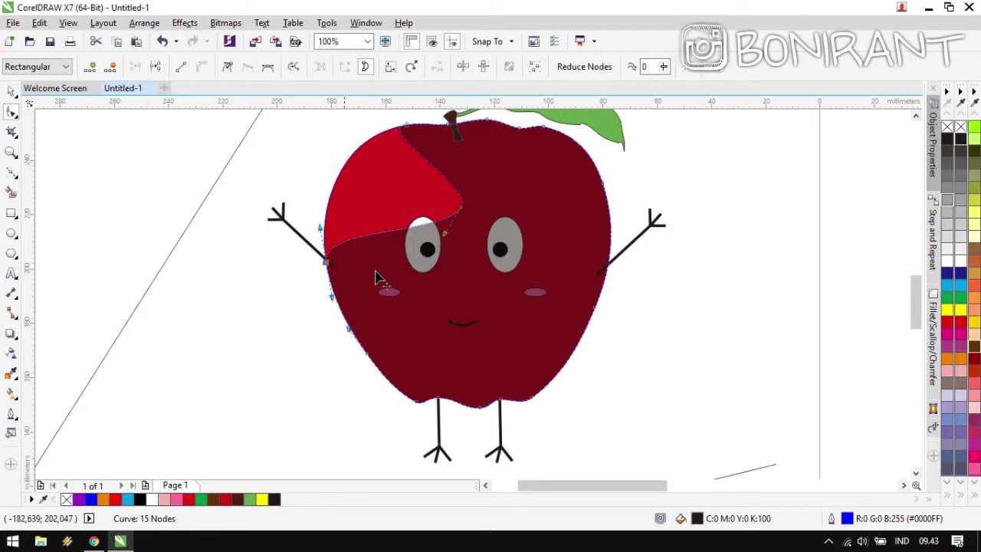
{"action": "left_click_drag", "start_coordinate": [376, 278], "coordinate": [550, 221]}
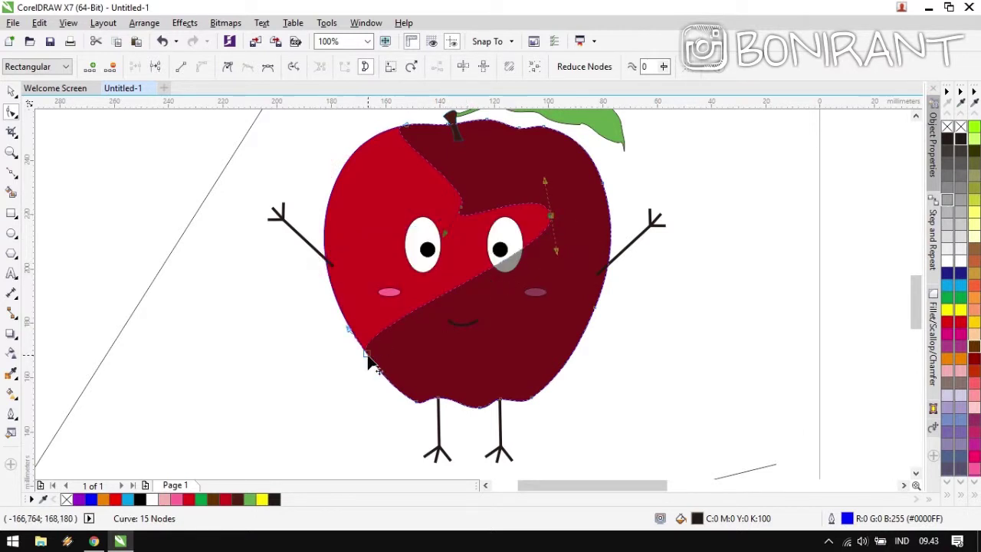
{"action": "scroll", "coordinate": [528, 376], "scroll_direction": "up", "scroll_amount": 1}
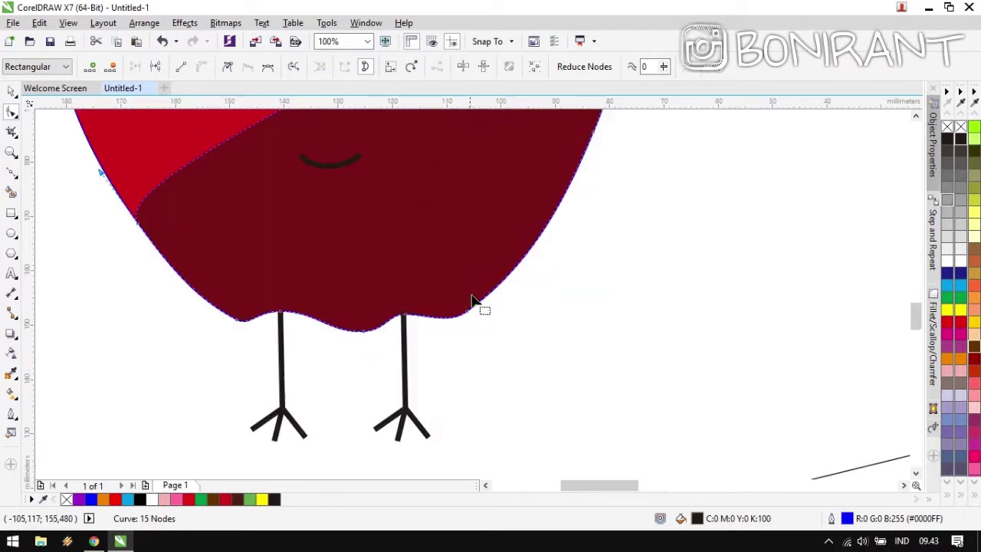
{"action": "left_click_drag", "start_coordinate": [407, 293], "coordinate": [406, 302]}
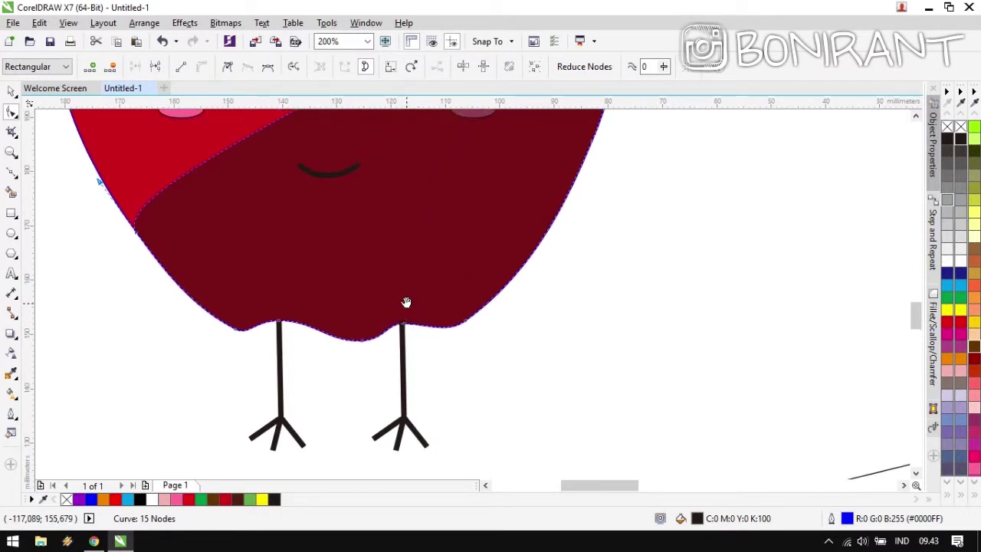
{"action": "left_click_drag", "start_coordinate": [373, 265], "coordinate": [386, 339]}
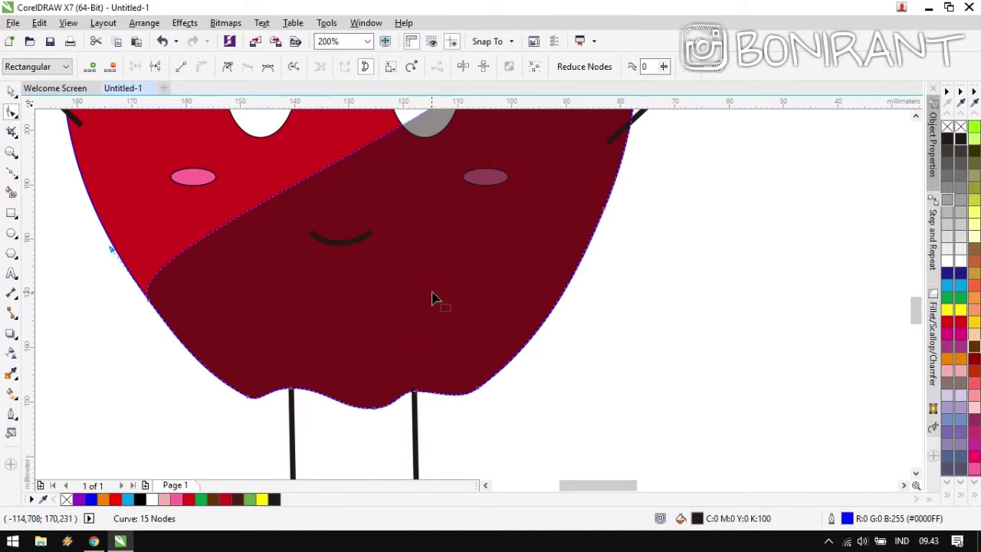
{"action": "left_click_drag", "start_coordinate": [410, 393], "coordinate": [417, 411]}
{"action": "left_click_drag", "start_coordinate": [93, 241], "coordinate": [404, 438]}
{"action": "scroll", "coordinate": [470, 267], "scroll_direction": "down", "scroll_amount": 1}
{"action": "left_click_drag", "start_coordinate": [494, 193], "coordinate": [499, 279]}
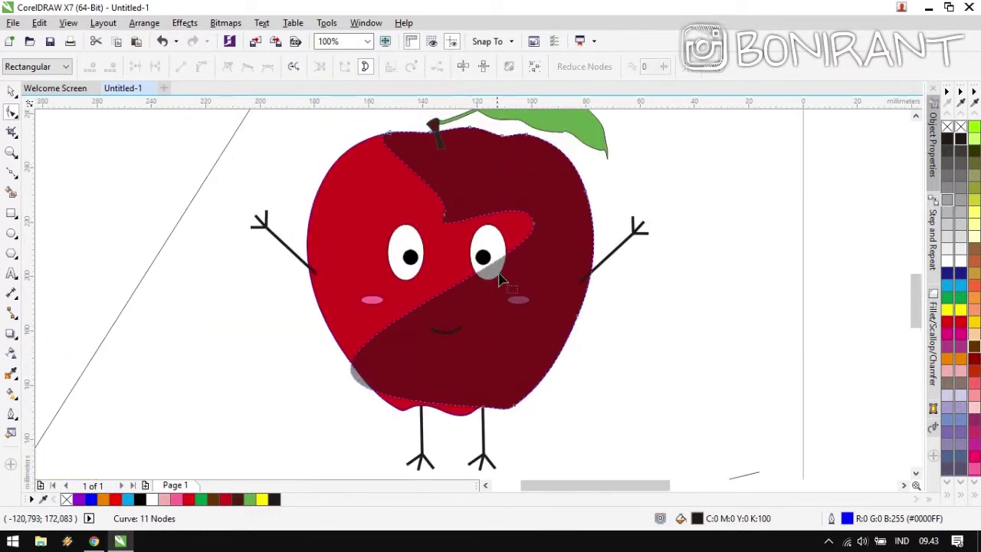
Delete the leftover nodes on the dark shape's upper-left side and bend its inner edge into a narrow crescent along the body's right side.
{"action": "left_click_drag", "start_coordinate": [355, 111], "coordinate": [492, 255]}
{"action": "left_click_drag", "start_coordinate": [547, 184], "coordinate": [579, 260]}
{"action": "key", "text": "Delete"}
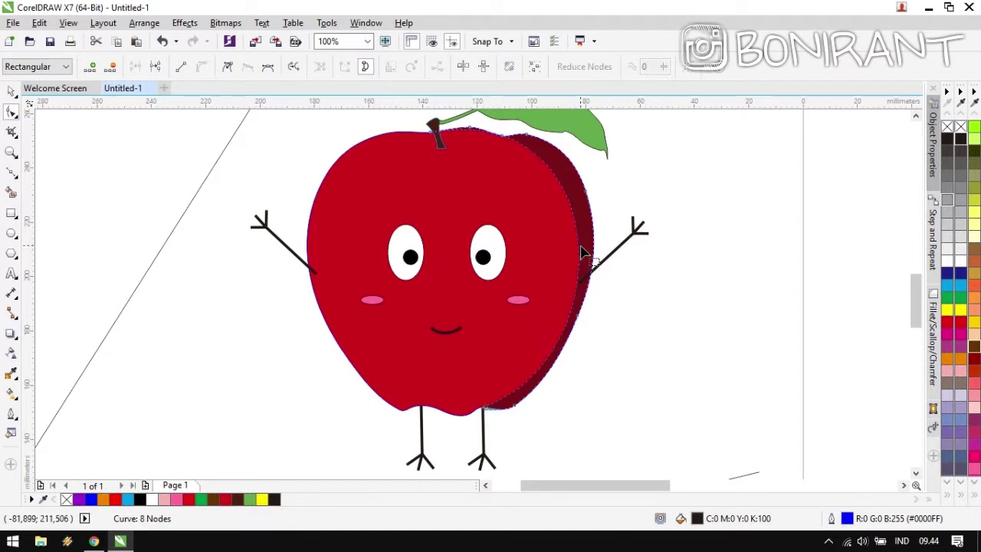
Try a wider shadow crescent by bending its inner edge toward the face, inspect its lower tip, and undo the last edge bends.
{"action": "left_click_drag", "start_coordinate": [579, 253], "coordinate": [564, 252]}
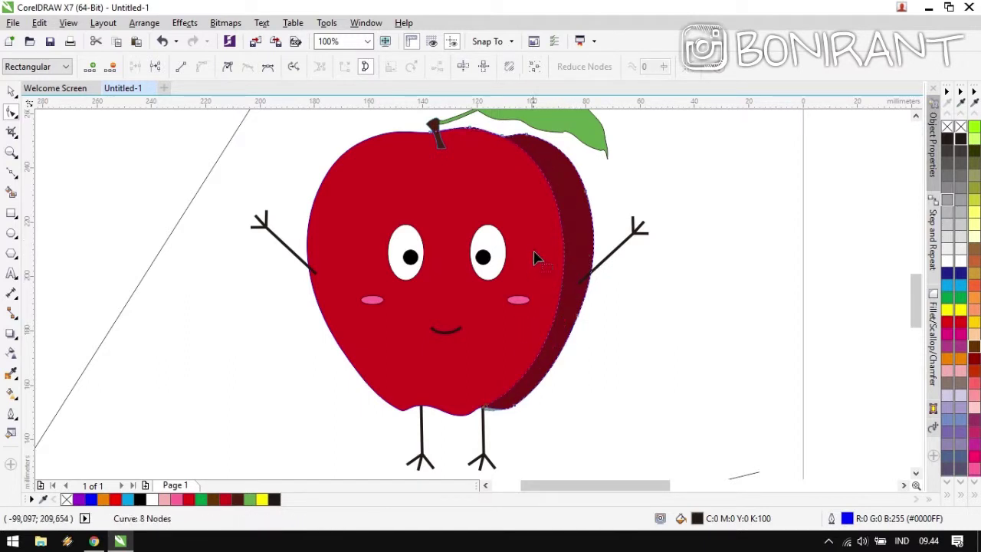
{"action": "scroll", "coordinate": [534, 258], "scroll_direction": "up", "scroll_amount": 2}
{"action": "scroll", "coordinate": [475, 325], "scroll_direction": "down", "scroll_amount": 3}
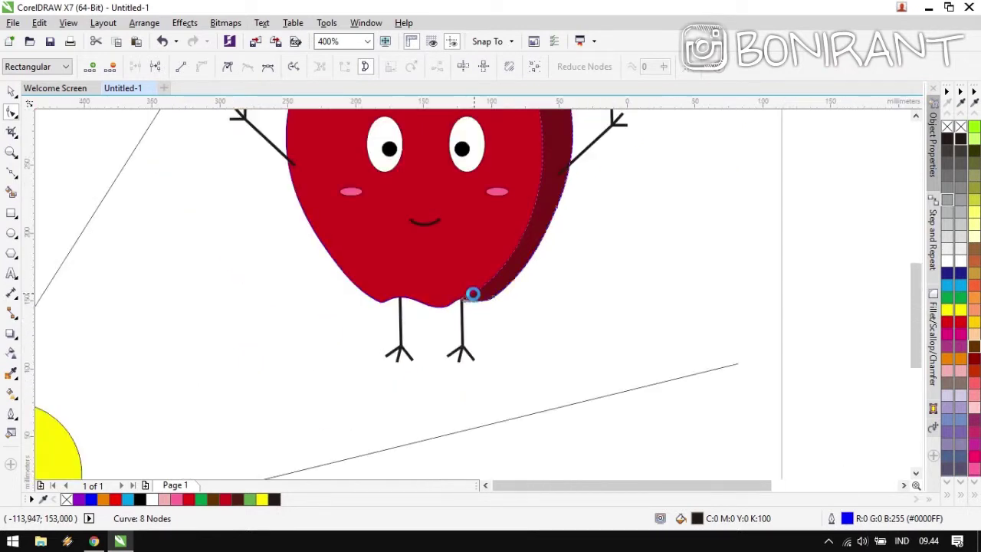
{"action": "scroll", "coordinate": [480, 306], "scroll_direction": "up", "scroll_amount": 1}
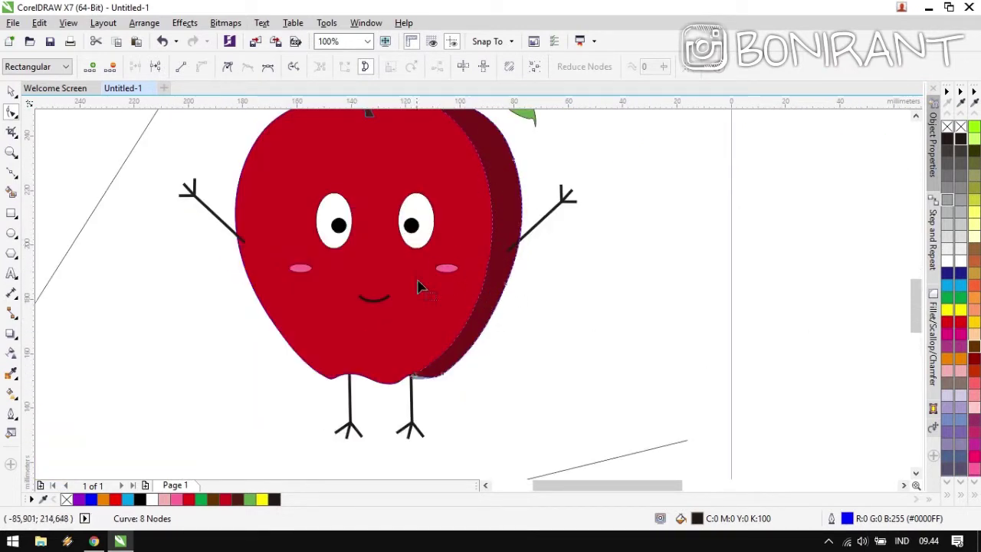
{"action": "key", "text": "ctrl+z"}
{"action": "key", "text": "ctrl+z"}
{"action": "key", "text": "ctrl+z"}
{"action": "key", "text": "ctrl+z"}
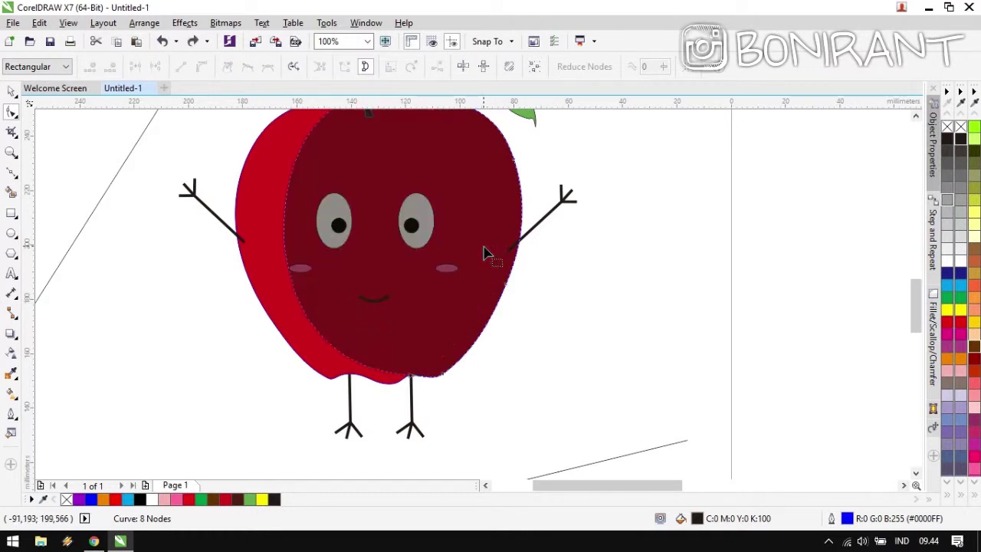
Undo the node edits on the dark shadow shape until it regains the full apple body outline.
{"action": "key", "text": "ctrl+z"}
{"action": "key", "text": "ctrl+z"}
{"action": "scroll", "coordinate": [424, 381], "scroll_direction": "up", "scroll_amount": 4}
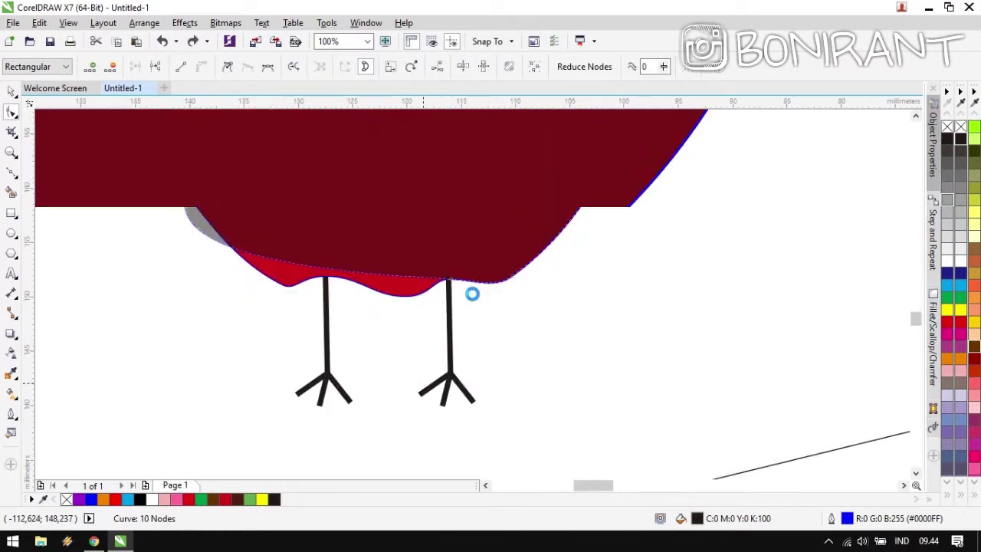
{"action": "scroll", "coordinate": [482, 289], "scroll_direction": "down", "scroll_amount": 4}
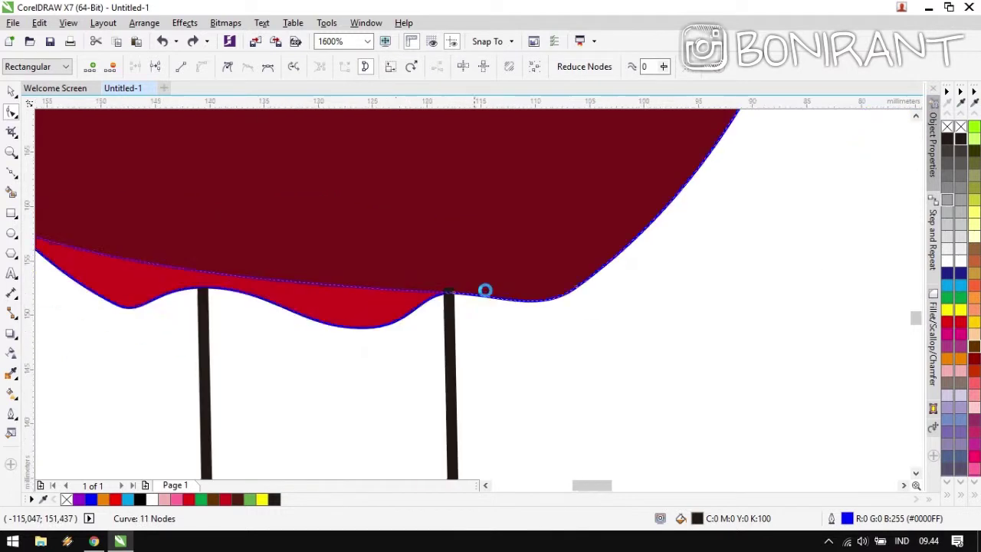
{"action": "key", "text": "ctrl+z"}
{"action": "scroll", "coordinate": [459, 246], "scroll_direction": "down", "scroll_amount": 3}
{"action": "key", "text": "ctrl+z"}
{"action": "key", "text": "ctrl+z"}
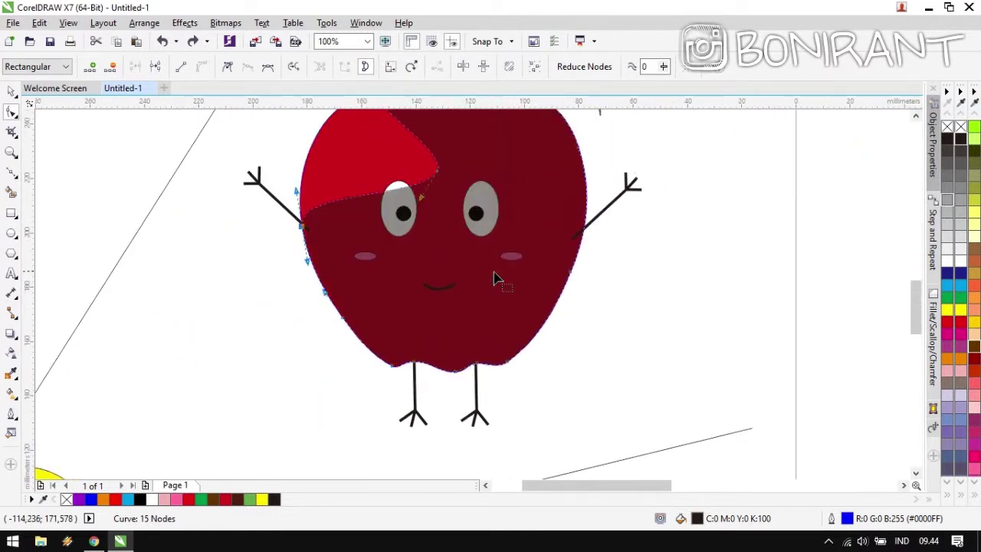
Select all nodes of the dark body copy and convert them to cusp nodes.
{"action": "left_click_drag", "start_coordinate": [470, 189], "coordinate": [469, 307]}
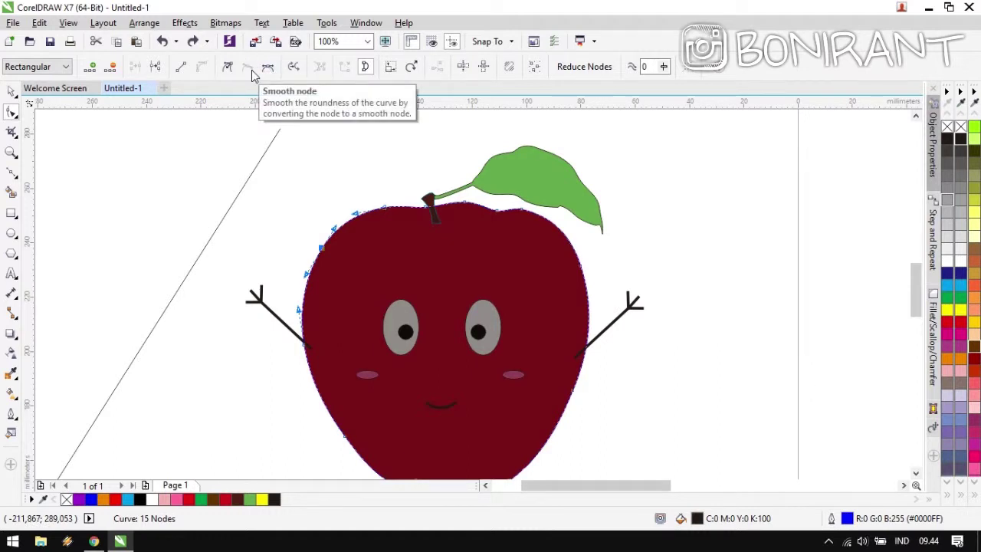
{"action": "scroll", "coordinate": [353, 258], "scroll_direction": "down", "scroll_amount": 2}
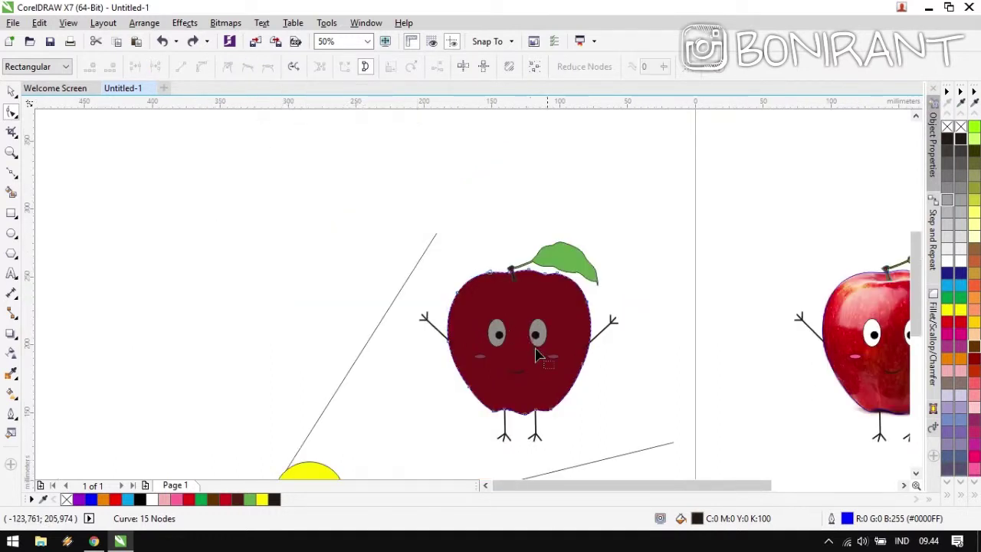
{"action": "left_click_drag", "start_coordinate": [663, 234], "coordinate": [417, 425]}
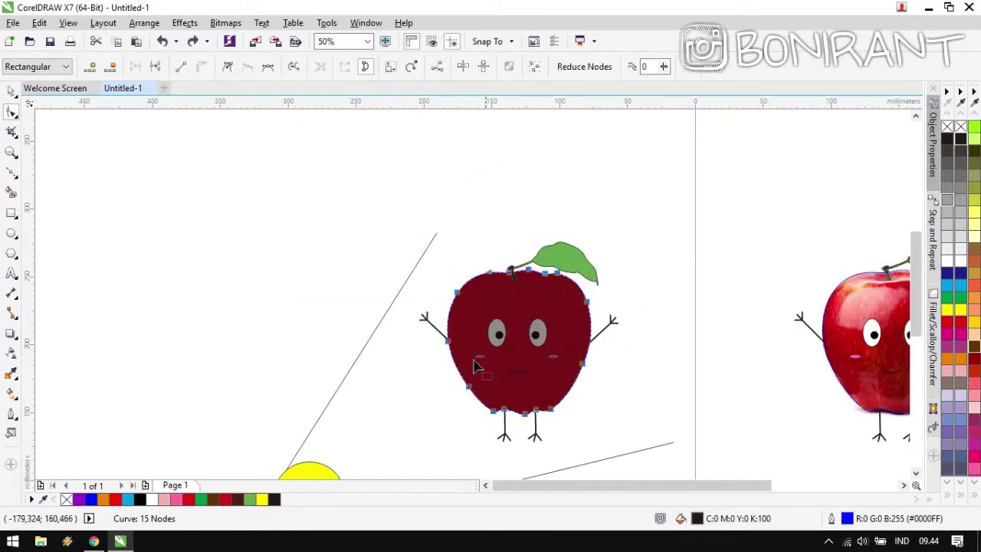
{"action": "scroll", "coordinate": [550, 346], "scroll_direction": "up", "scroll_amount": 2}
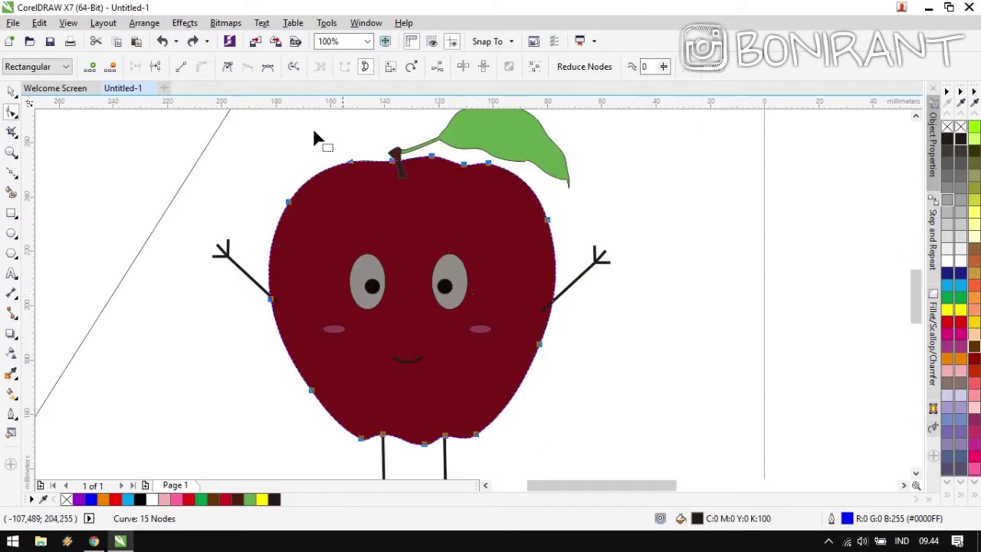
{"action": "left_click", "coordinate": [228, 67]}
{"action": "left_click", "coordinate": [328, 248]}
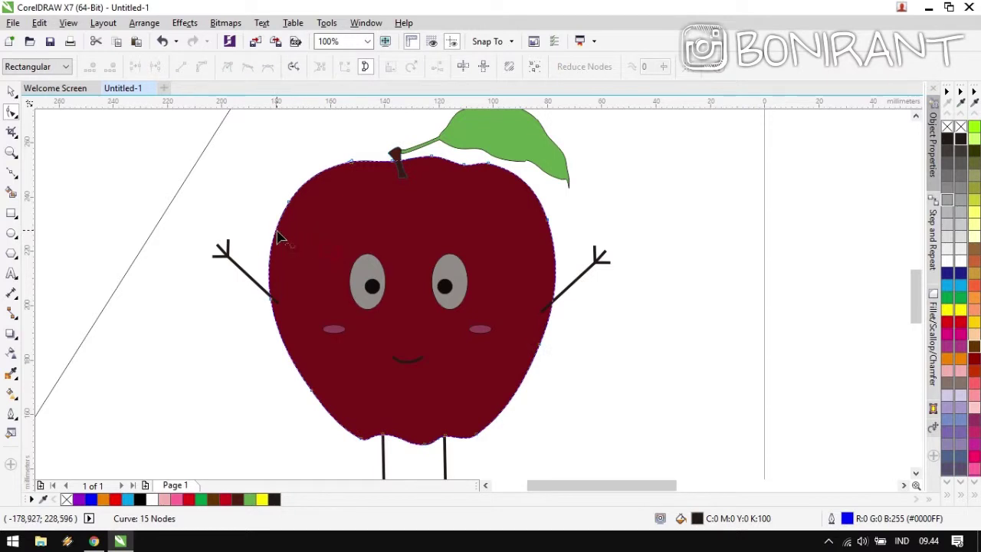
Pull two upper-left edge segments of the dark shape inward and delete all nodes along its left side and lower-left bottom edge.
{"action": "left_click_drag", "start_coordinate": [274, 230], "coordinate": [374, 247]}
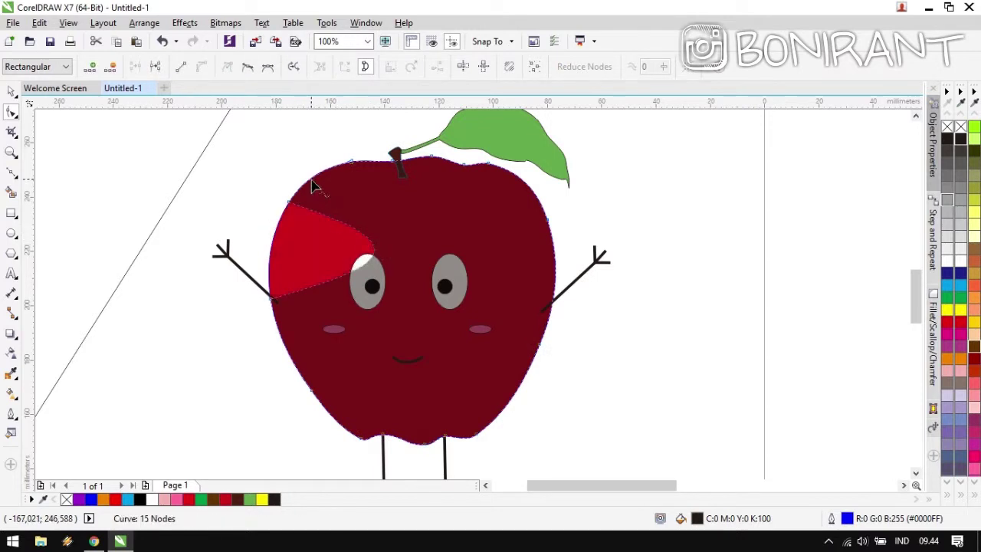
{"action": "left_click_drag", "start_coordinate": [312, 186], "coordinate": [361, 215]}
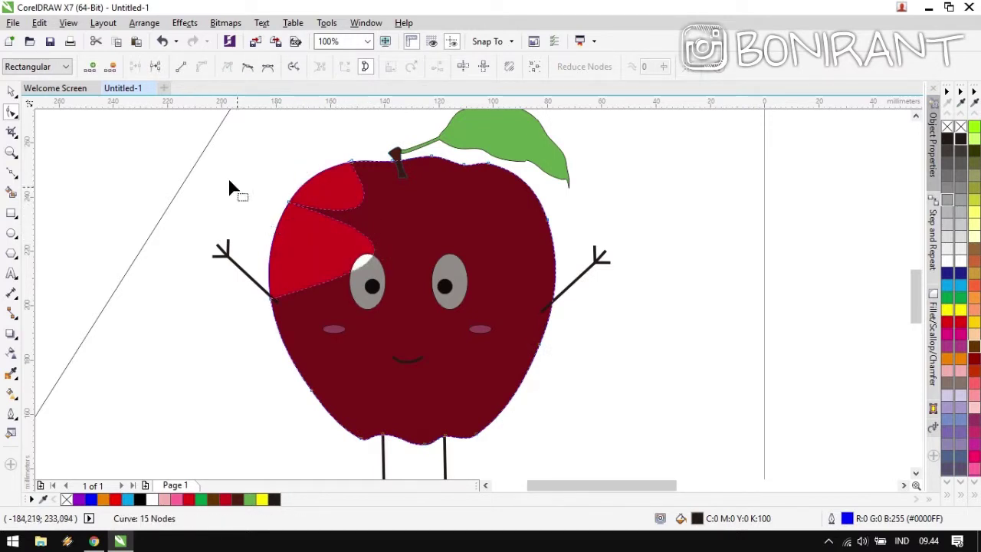
{"action": "left_click_drag", "start_coordinate": [196, 157], "coordinate": [434, 460]}
{"action": "key", "text": "Delete"}
{"action": "key", "text": "Delete"}
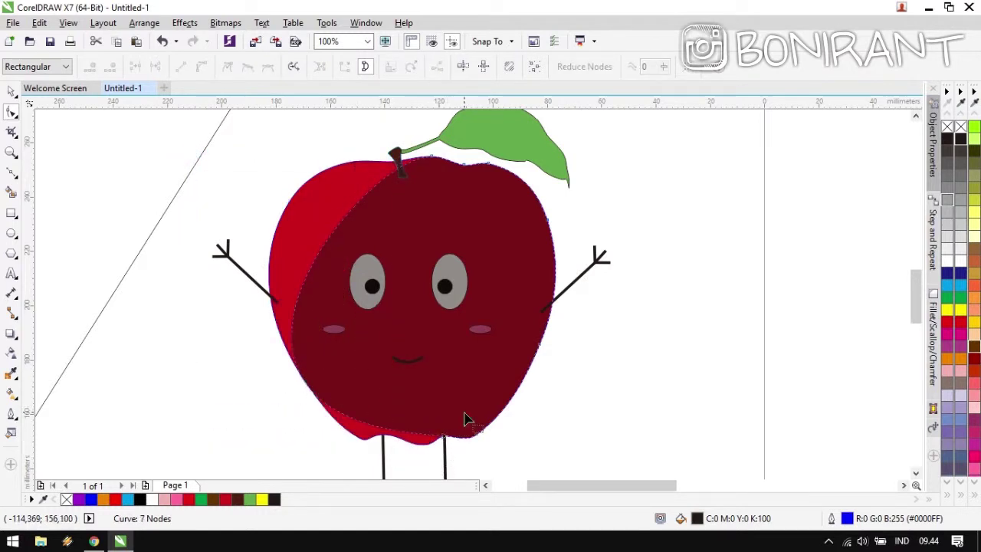
Bend the dark shape's inner edge across the face with its end handles, leaving a shadow along the apple's right side.
{"action": "scroll", "coordinate": [464, 417], "scroll_direction": "up", "scroll_amount": 3}
{"action": "left_click_drag", "start_coordinate": [476, 297], "coordinate": [411, 316]}
{"action": "scroll", "coordinate": [467, 296], "scroll_direction": "down", "scroll_amount": 2}
{"action": "scroll", "coordinate": [410, 317], "scroll_direction": "down", "scroll_amount": 2}
{"action": "scroll", "coordinate": [477, 306], "scroll_direction": "up", "scroll_amount": 3}
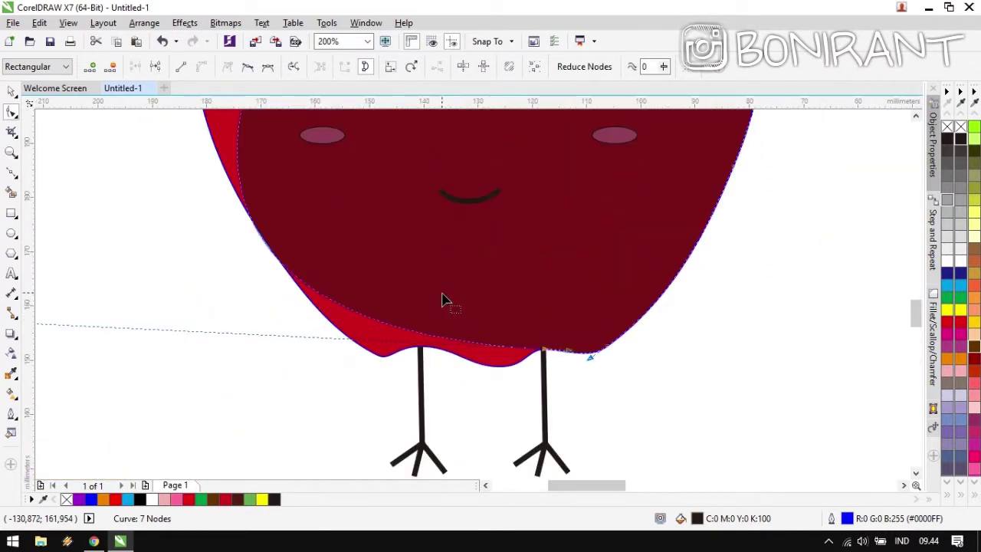
{"action": "scroll", "coordinate": [444, 300], "scroll_direction": "down", "scroll_amount": 1}
{"action": "left_click_drag", "start_coordinate": [245, 302], "coordinate": [617, 262]}
{"action": "left_click_drag", "start_coordinate": [575, 191], "coordinate": [483, 330]}
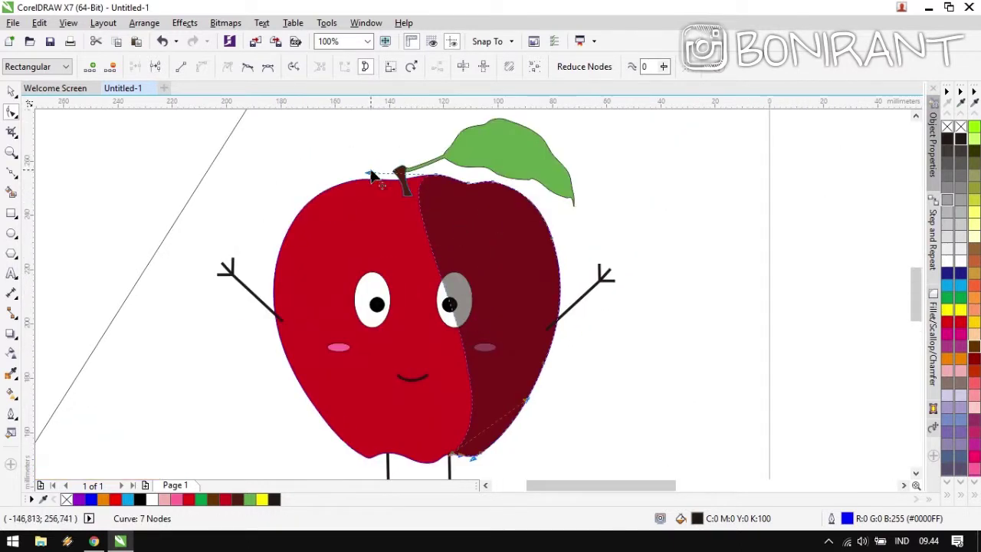
{"action": "mouse_move", "coordinate": [371, 175]}
{"action": "left_mouse_down"}
{"action": "mouse_move", "coordinate": [404, 219]}
{"action": "mouse_move", "coordinate": [467, 248]}
{"action": "mouse_move", "coordinate": [477, 242]}
{"action": "left_mouse_up"}
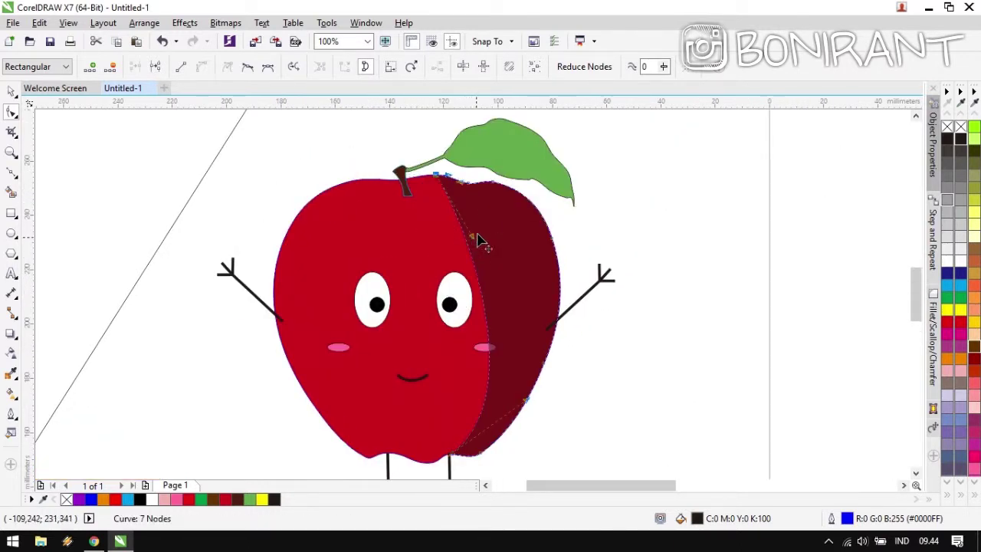
Add a node near the top of the shadow's inner edge and curve the edge below it into a rounded shoulder.
{"action": "scroll", "coordinate": [476, 242], "scroll_direction": "up", "scroll_amount": 1}
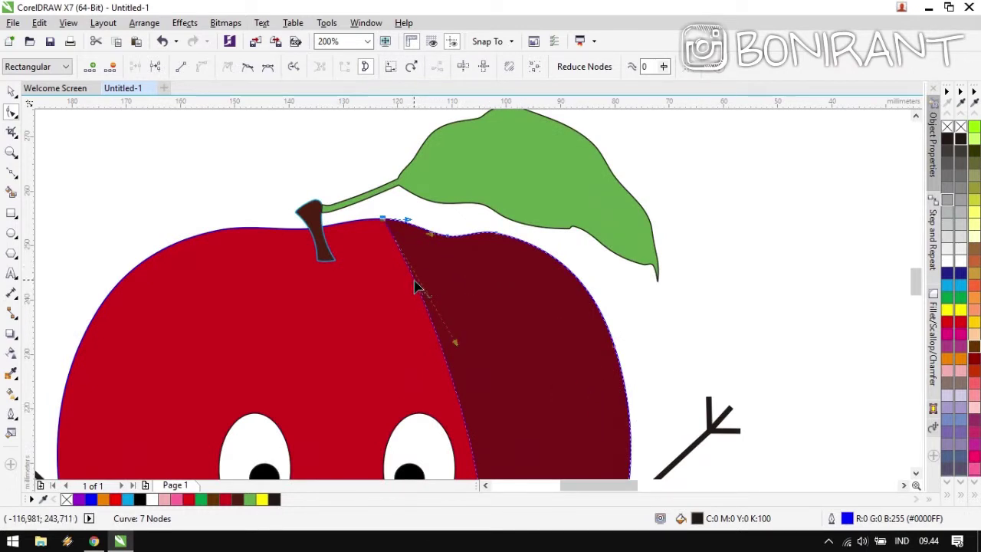
{"action": "mouse_move", "coordinate": [416, 280]}
{"action": "left_mouse_down"}
{"action": "mouse_move", "coordinate": [422, 273]}
{"action": "mouse_move", "coordinate": [409, 299]}
{"action": "mouse_move", "coordinate": [428, 309]}
{"action": "mouse_move", "coordinate": [422, 277]}
{"action": "left_mouse_up"}
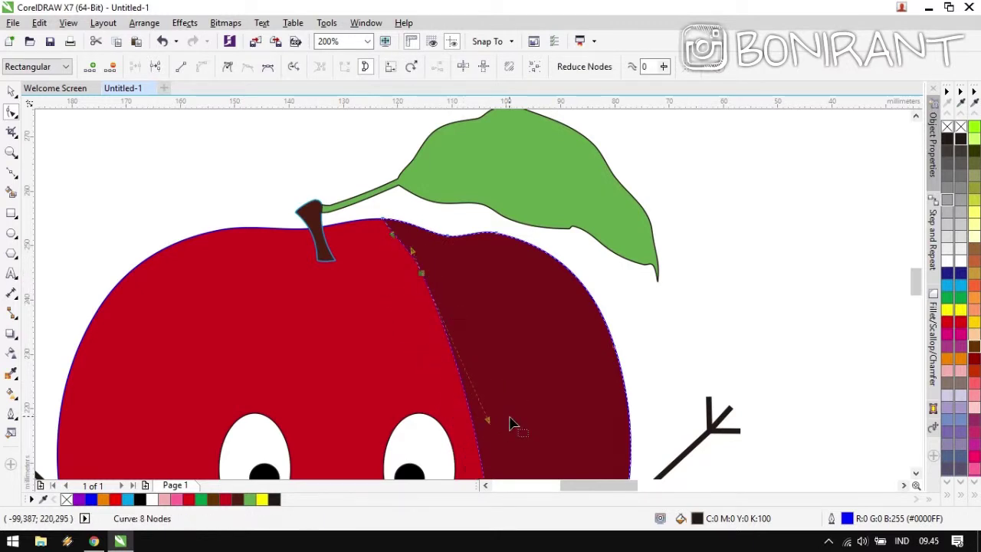
{"action": "mouse_move", "coordinate": [488, 420]}
{"action": "left_mouse_down"}
{"action": "mouse_move", "coordinate": [563, 322]}
{"action": "mouse_move", "coordinate": [564, 295]}
{"action": "left_mouse_up"}
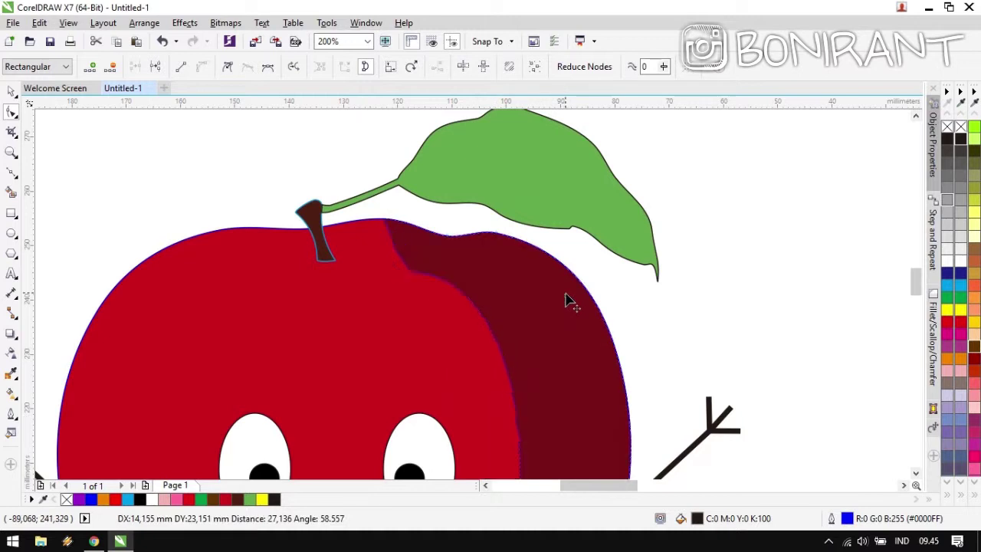
{"action": "left_click_drag", "start_coordinate": [538, 360], "coordinate": [442, 280]}
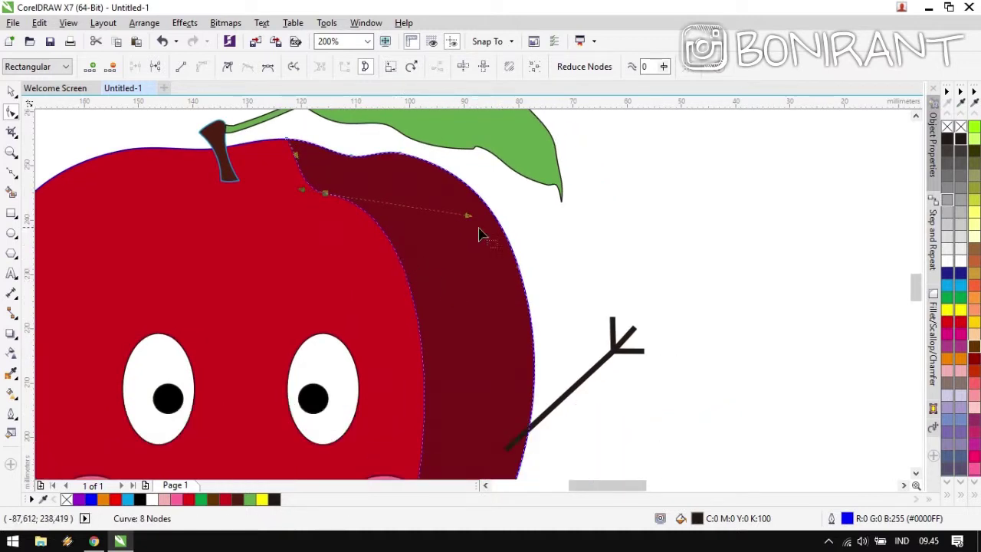
Make the added node a cusp, move it nearer the apple's top outline, and extend the inner edge's handles to thin the shadow.
{"action": "left_click", "coordinate": [228, 67]}
{"action": "mouse_move", "coordinate": [301, 190]}
{"action": "left_mouse_down"}
{"action": "mouse_move", "coordinate": [299, 173]}
{"action": "mouse_move", "coordinate": [313, 169]}
{"action": "mouse_move", "coordinate": [355, 179]}
{"action": "mouse_move", "coordinate": [333, 169]}
{"action": "left_mouse_up"}
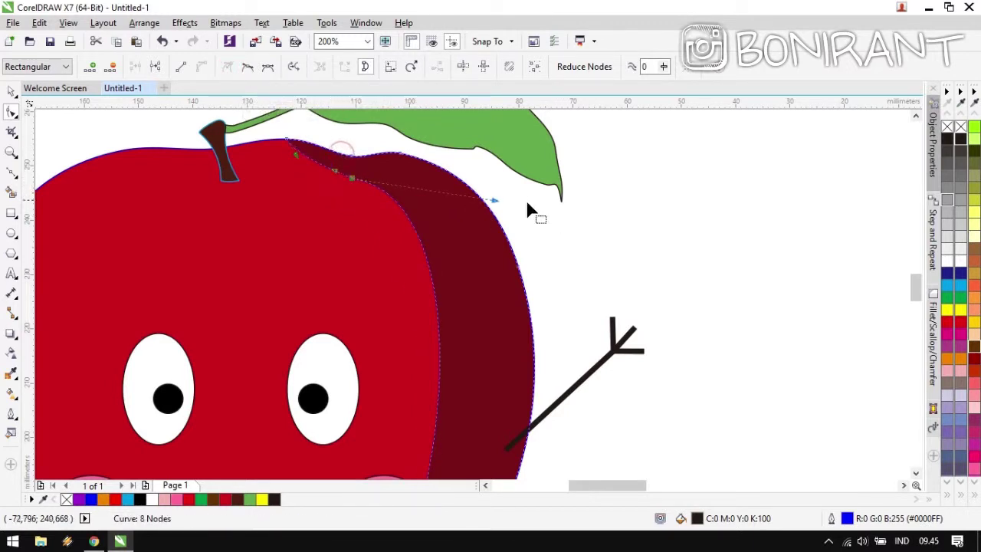
{"action": "mouse_move", "coordinate": [498, 205]}
{"action": "left_mouse_down"}
{"action": "mouse_move", "coordinate": [518, 166]}
{"action": "mouse_move", "coordinate": [550, 162]}
{"action": "mouse_move", "coordinate": [564, 146]}
{"action": "left_mouse_up"}
{"action": "left_click_drag", "start_coordinate": [520, 253], "coordinate": [402, 136]}
{"action": "scroll", "coordinate": [366, 280], "scroll_direction": "down", "scroll_amount": 2}
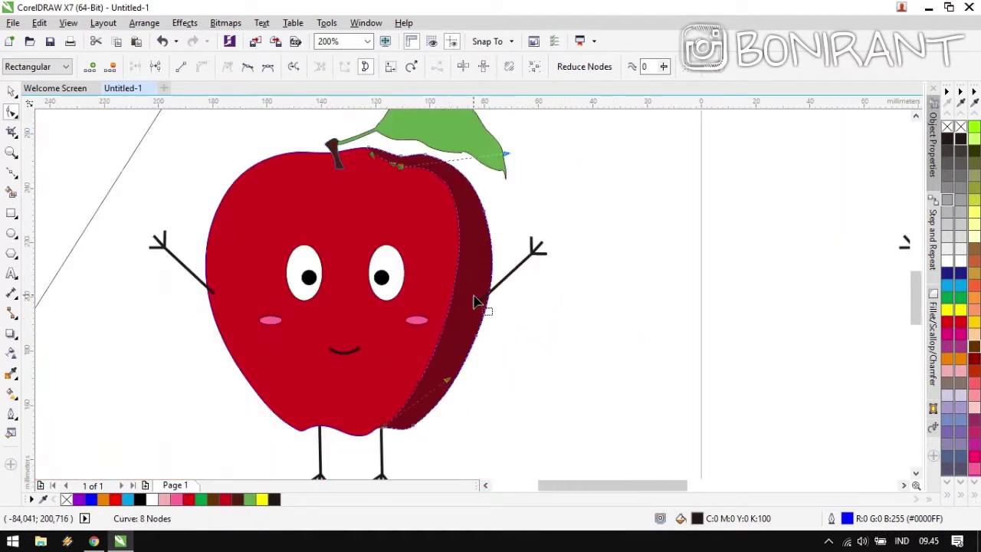
{"action": "mouse_move", "coordinate": [455, 386]}
{"action": "left_mouse_down"}
{"action": "mouse_move", "coordinate": [504, 374]}
{"action": "mouse_move", "coordinate": [508, 383]}
{"action": "mouse_move", "coordinate": [511, 365]}
{"action": "mouse_move", "coordinate": [492, 351]}
{"action": "left_mouse_up"}
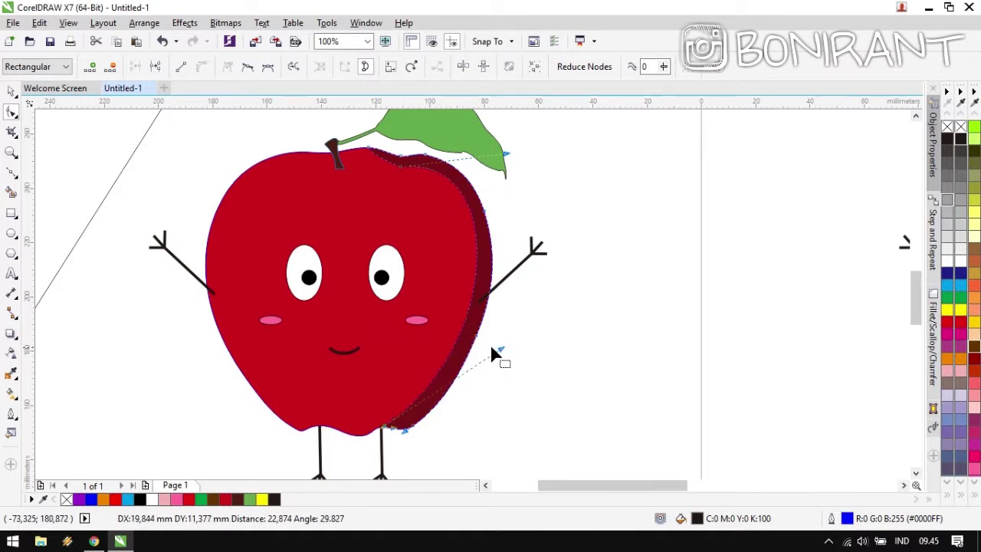
Add a node midway down the shadow's inner edge, shift it slightly toward the face, and adjust the lower curve handle.
{"action": "double_click", "coordinate": [436, 374]}
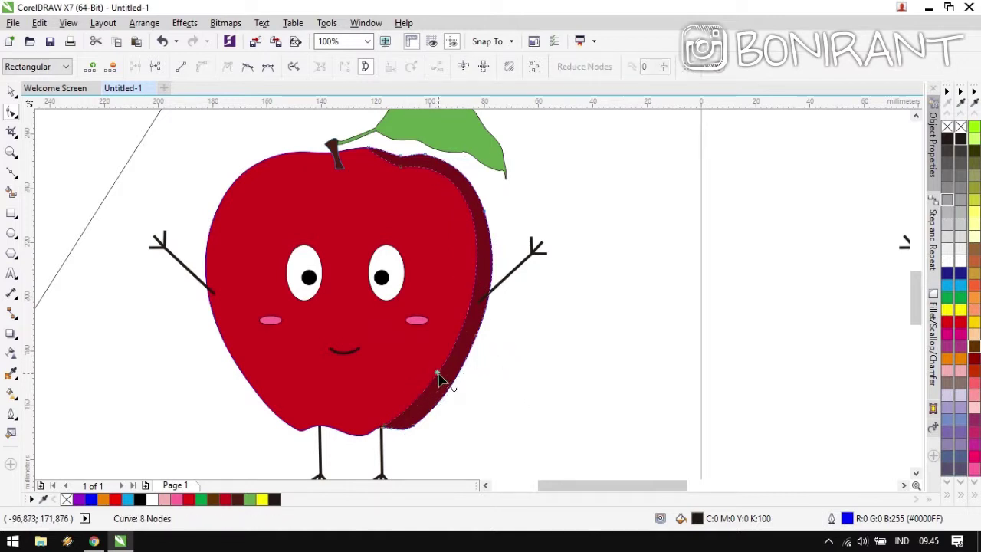
{"action": "left_click", "coordinate": [486, 267]}
{"action": "left_click", "coordinate": [476, 262]}
{"action": "left_click_drag", "start_coordinate": [476, 259], "coordinate": [471, 277]}
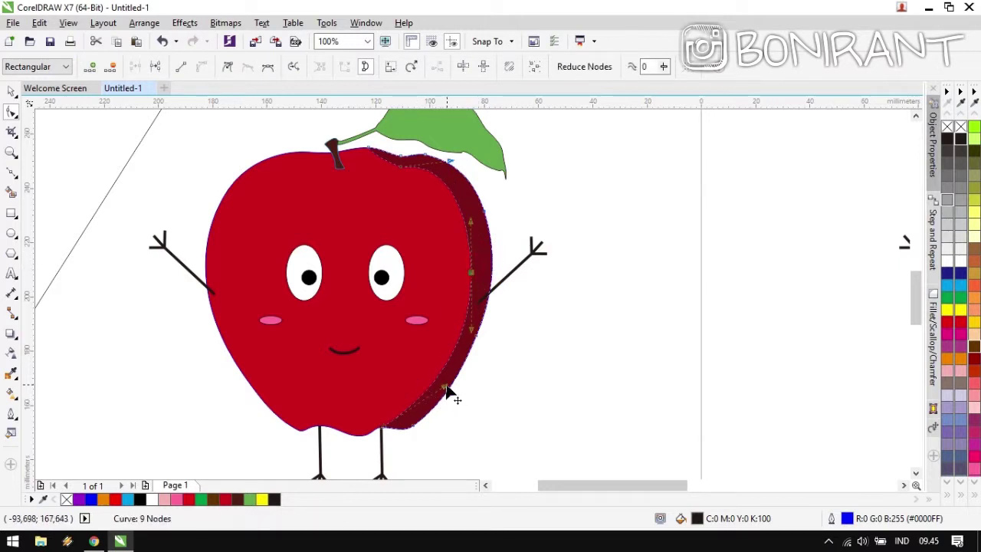
{"action": "left_click_drag", "start_coordinate": [444, 385], "coordinate": [445, 391]}
{"action": "key", "text": "space"}
Raise the shadow crescent's uniform transparency to about 70 and deselect it with the Pick tool.
{"action": "scroll", "coordinate": [449, 305], "scroll_direction": "down", "scroll_amount": 3}
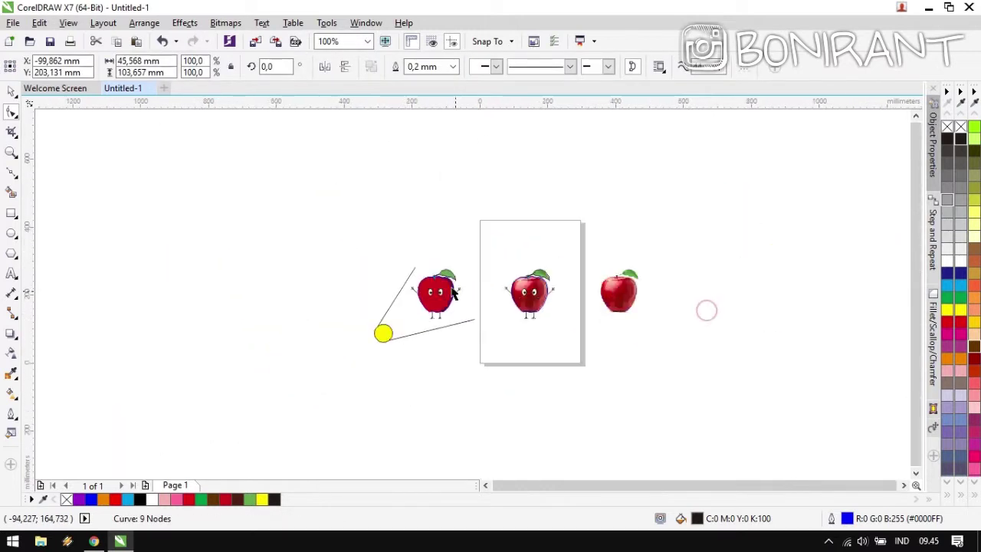
{"action": "scroll", "coordinate": [450, 293], "scroll_direction": "up", "scroll_amount": 3}
{"action": "left_click", "coordinate": [475, 288]}
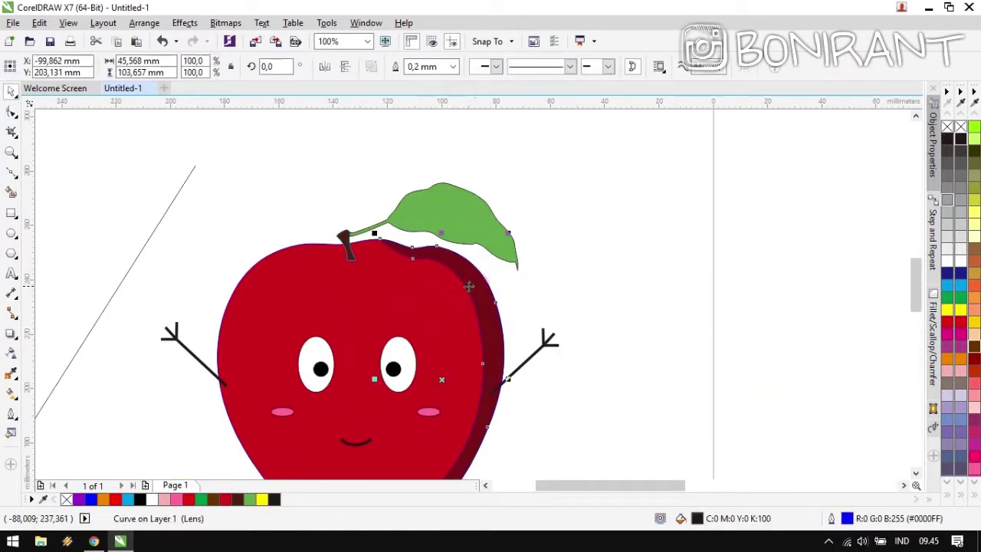
{"action": "left_click", "coordinate": [11, 354]}
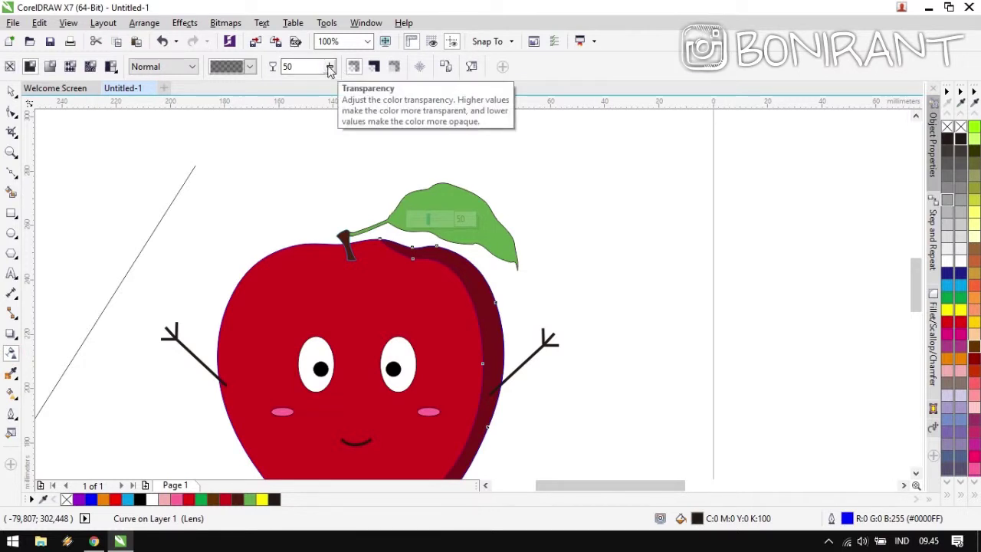
{"action": "mouse_move", "coordinate": [330, 67]}
{"action": "left_mouse_down"}
{"action": "mouse_move", "coordinate": [313, 75]}
{"action": "mouse_move", "coordinate": [364, 71]}
{"action": "mouse_move", "coordinate": [317, 74]}
{"action": "left_mouse_up"}
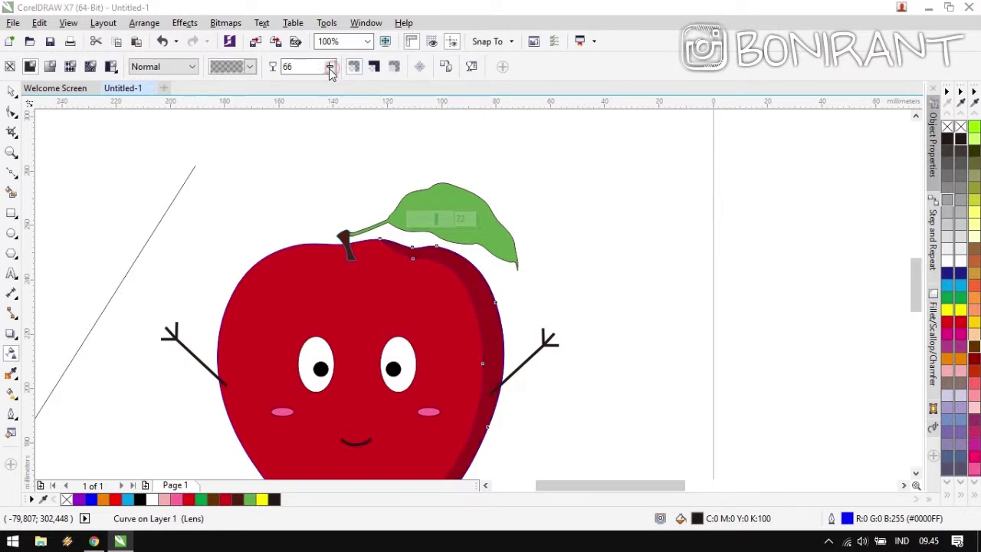
{"action": "left_click", "coordinate": [796, 281]}
{"action": "key", "text": "space"}
{"action": "left_click", "coordinate": [662, 299]}
{"action": "scroll", "coordinate": [662, 299], "scroll_direction": "down", "scroll_amount": 2}
{"action": "scroll", "coordinate": [471, 292], "scroll_direction": "down", "scroll_amount": 2}
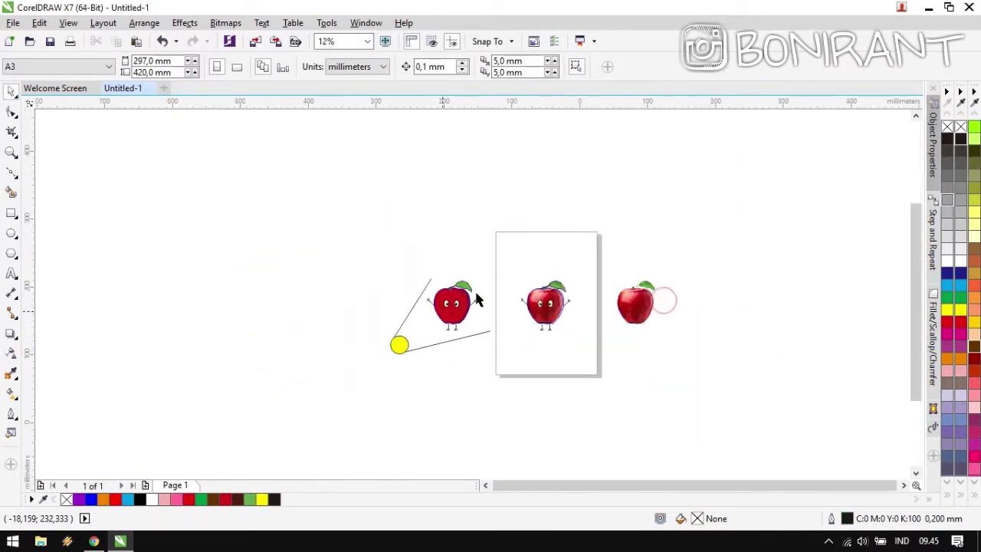
Duplicate the green leaf in place, move the copy aside as a test, and undo the move.
{"action": "scroll", "coordinate": [647, 280], "scroll_direction": "up", "scroll_amount": 2}
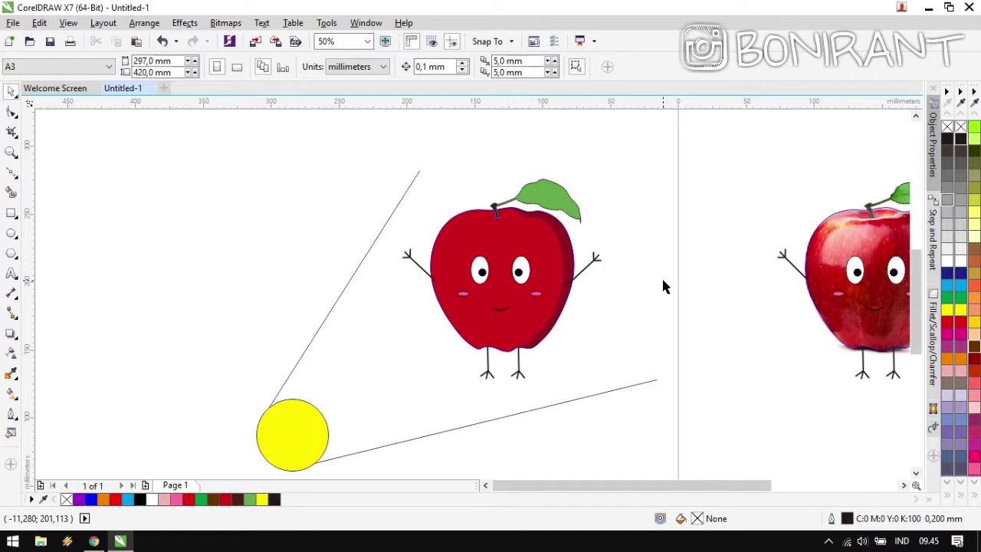
{"action": "scroll", "coordinate": [571, 203], "scroll_direction": "up", "scroll_amount": 2}
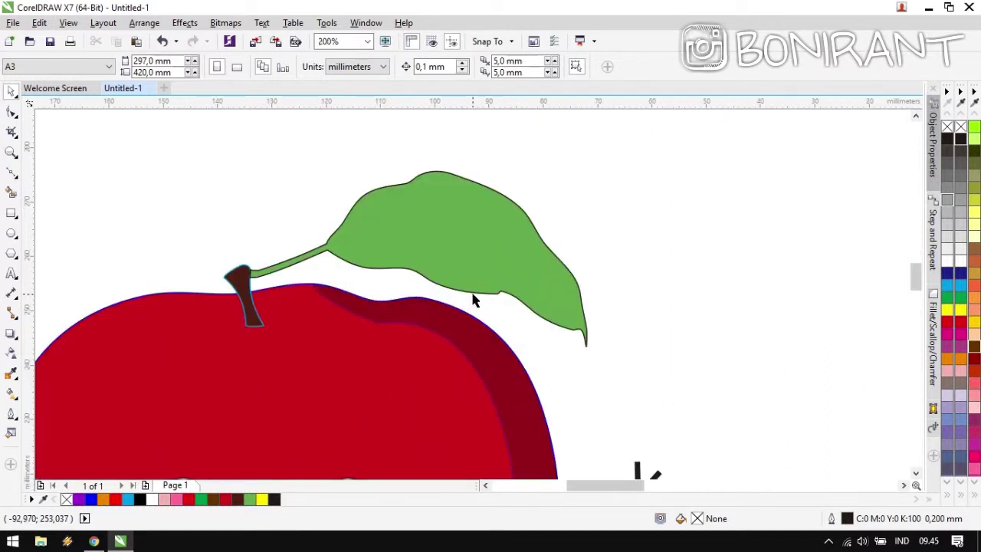
{"action": "left_click", "coordinate": [460, 182]}
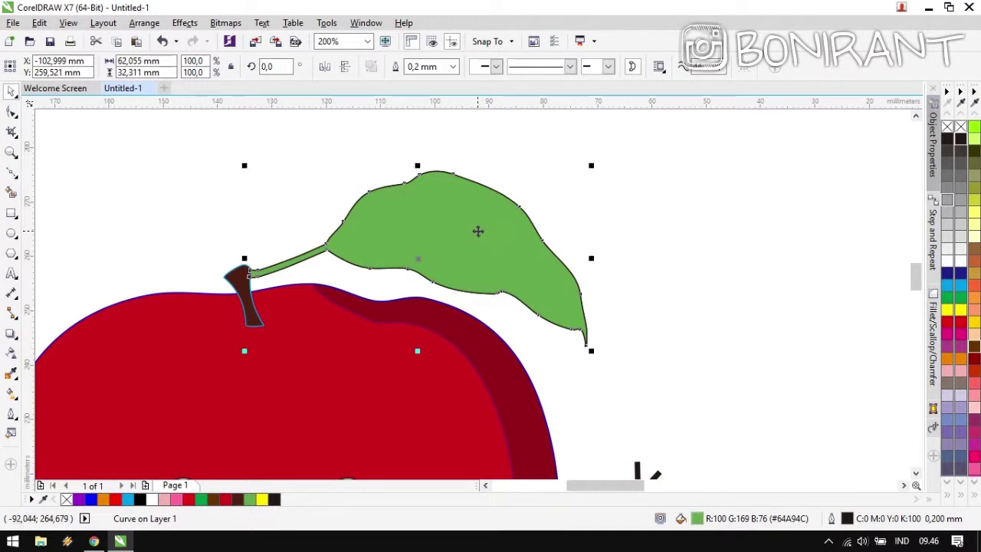
{"action": "left_click_drag", "start_coordinate": [477, 230], "coordinate": [605, 258]}
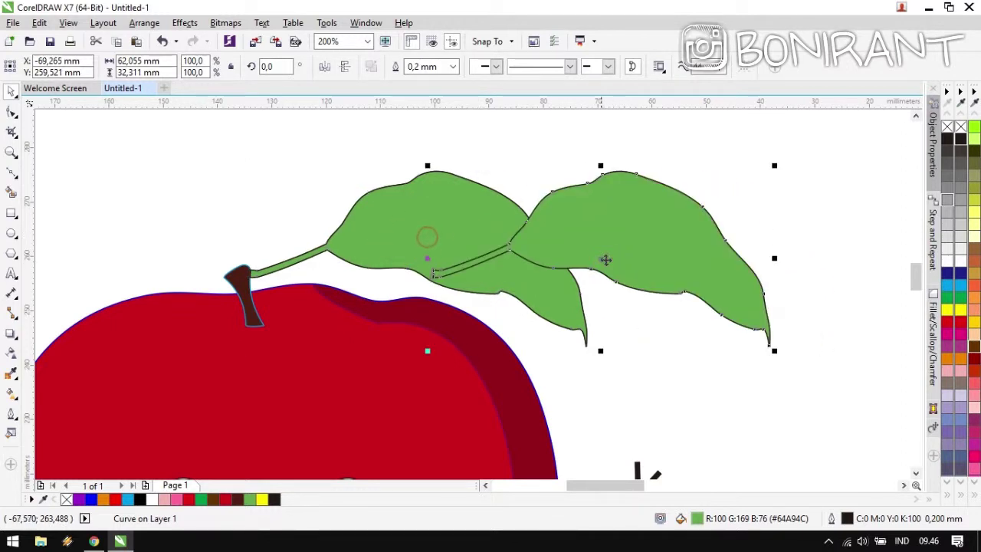
{"action": "key", "text": "ctrl+z"}
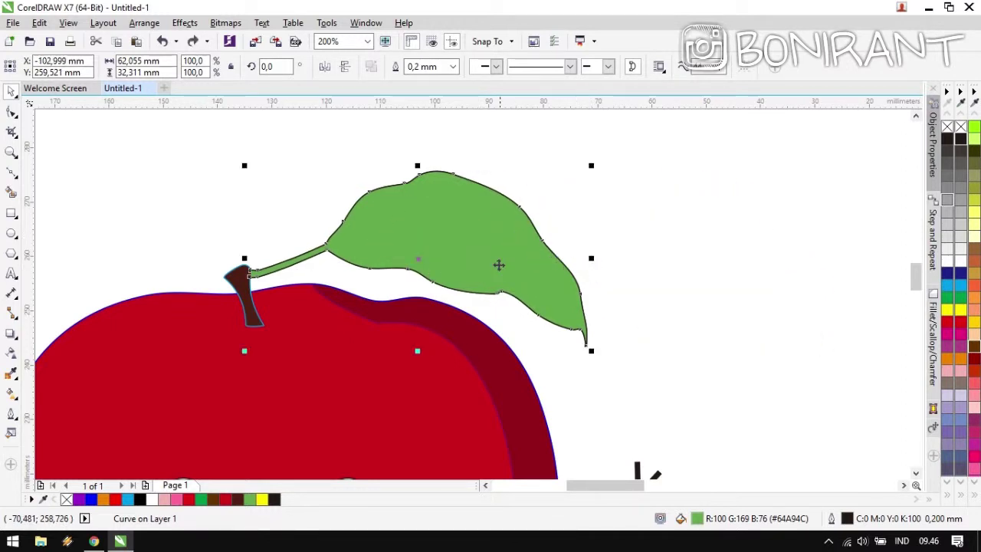
Fill the duplicated leaf with black, apply a uniform transparency of 70, and deselect it with the Pick tool.
{"action": "left_click", "coordinate": [960, 142]}
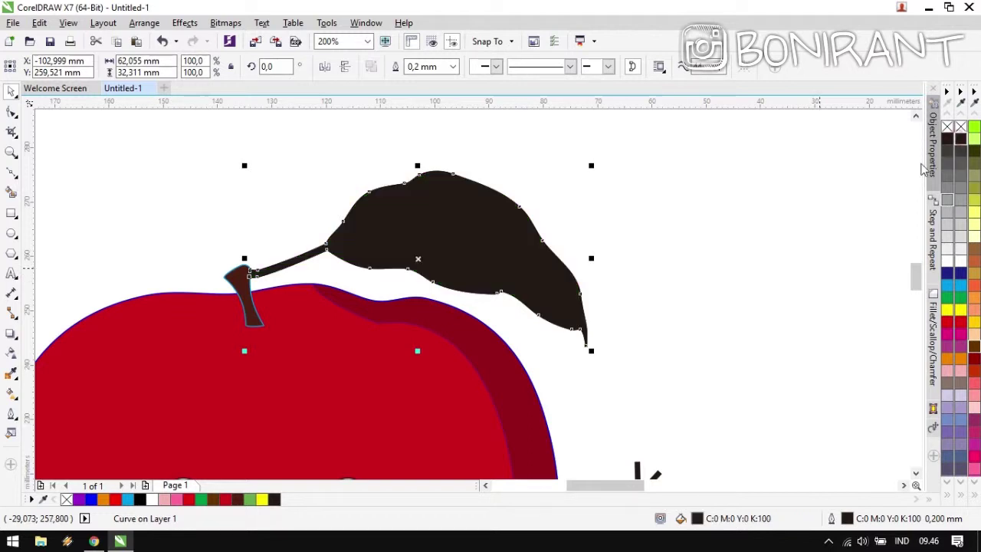
{"action": "left_click", "coordinate": [10, 354]}
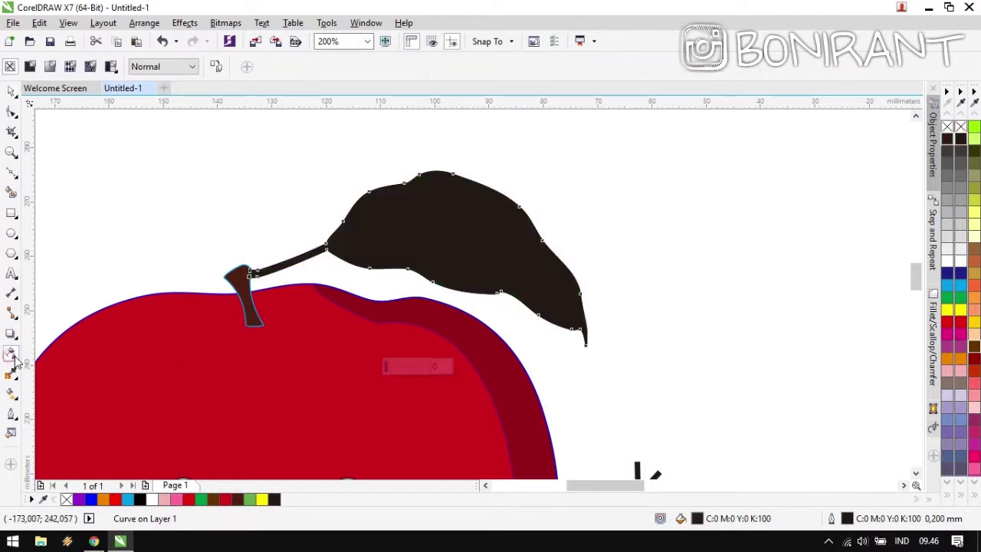
{"action": "left_click", "coordinate": [30, 66]}
{"action": "left_click", "coordinate": [330, 67]}
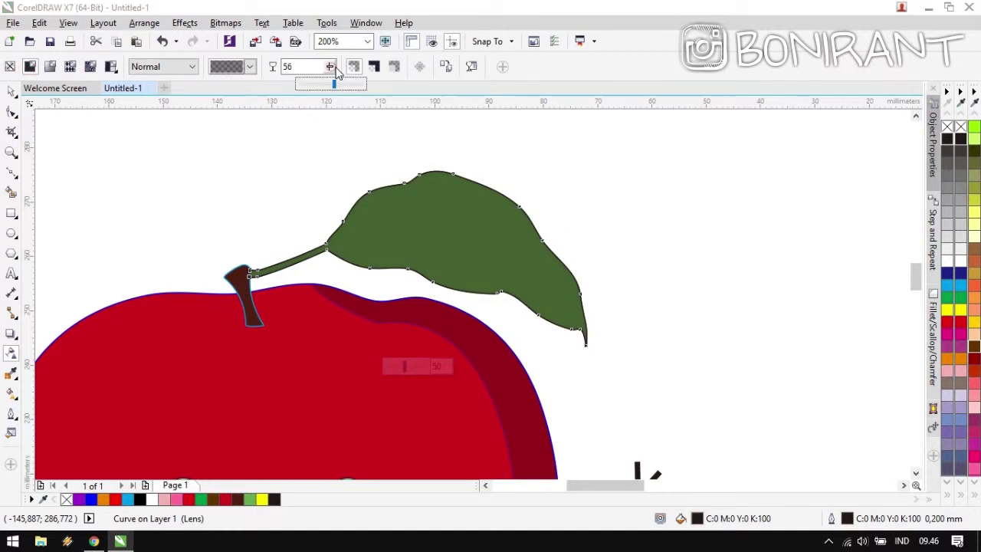
{"action": "left_click_drag", "start_coordinate": [336, 69], "coordinate": [343, 69]}
{"action": "left_click_drag", "start_coordinate": [343, 67], "coordinate": [345, 68]}
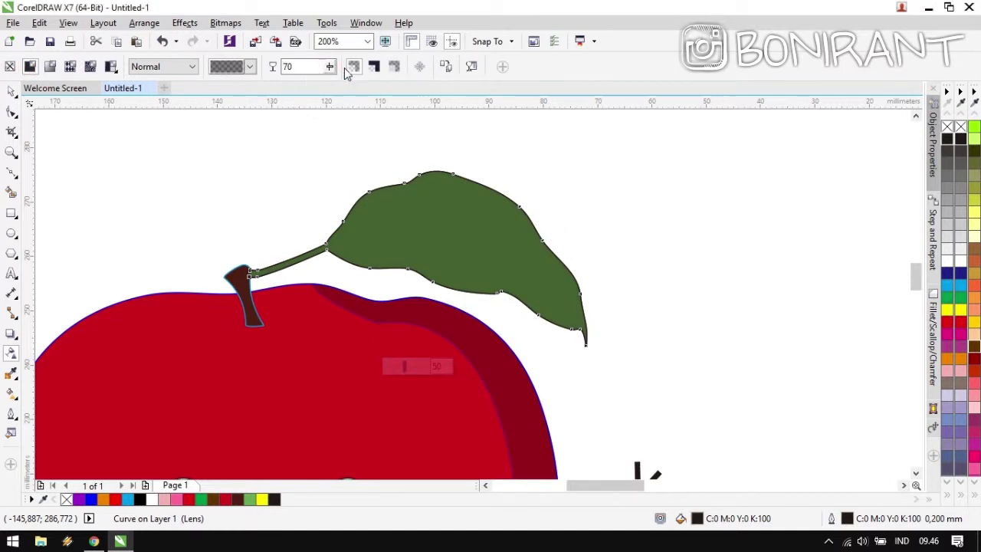
{"action": "key", "text": "Escape"}
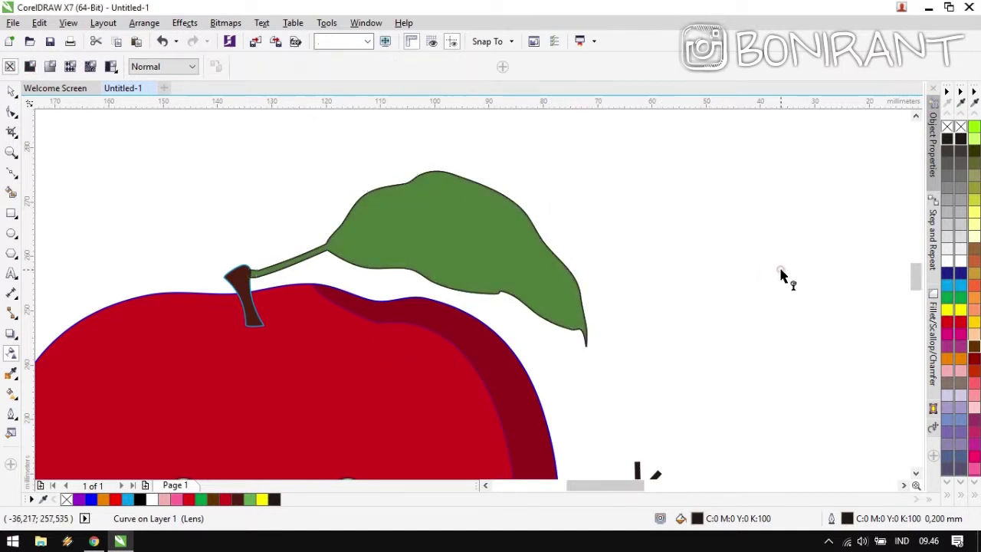
{"action": "key", "text": "space"}
Select all nodes of the transparent leaf copy with the Shape tool and convert them to cusp nodes.
{"action": "left_click", "coordinate": [435, 233]}
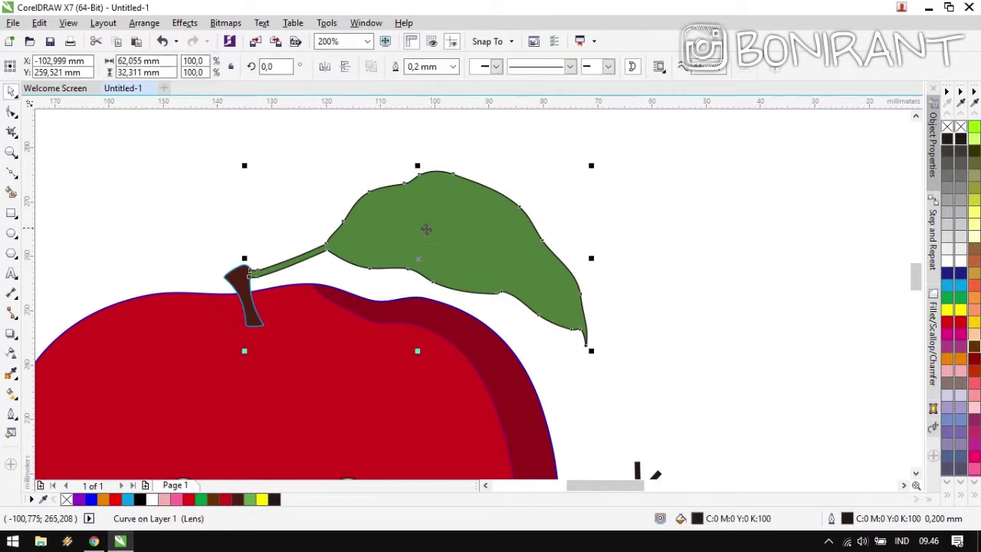
{"action": "key", "text": "F10"}
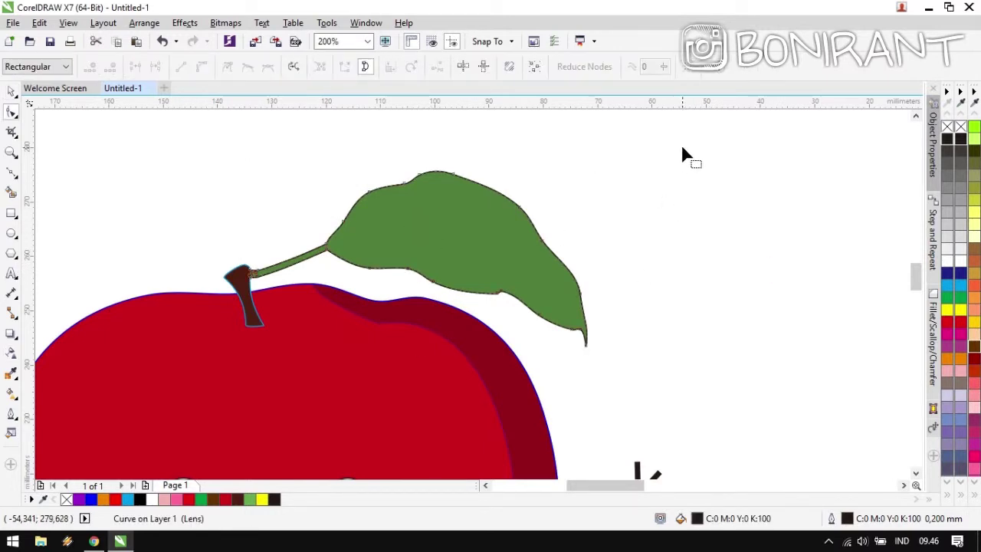
{"action": "left_click_drag", "start_coordinate": [682, 149], "coordinate": [234, 403]}
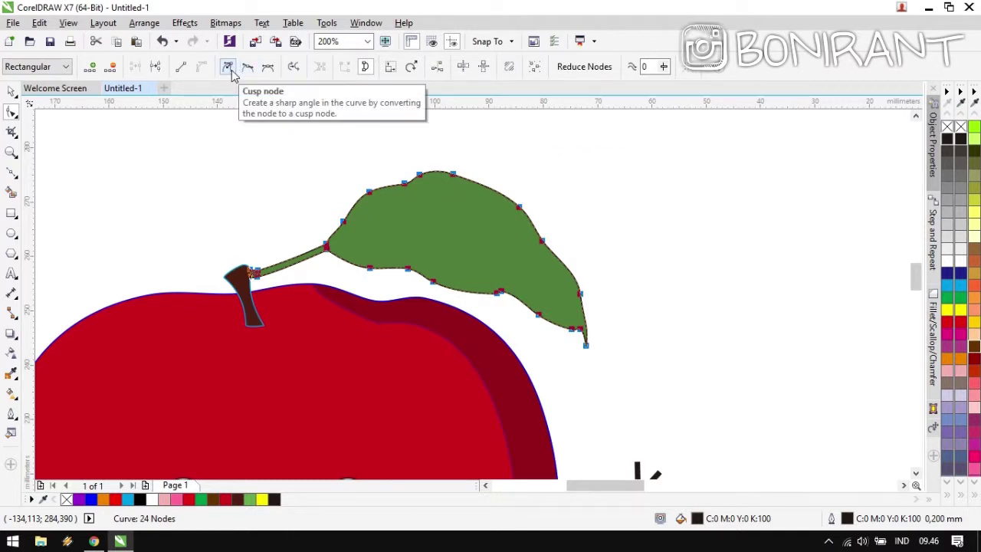
{"action": "left_click", "coordinate": [232, 71]}
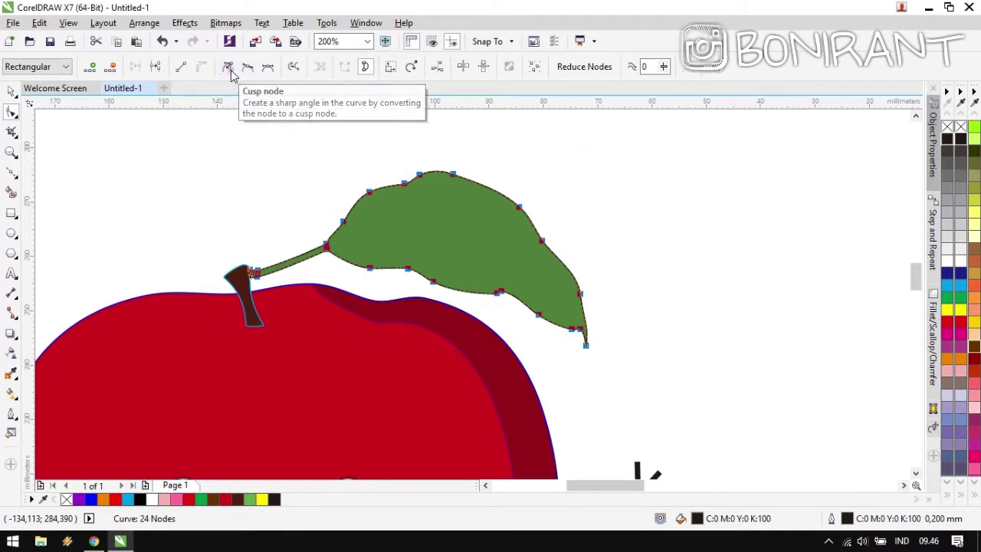
Delete the leaf copy's nodes around the thin stalk, including the lower node where the stalk meets the blade.
{"action": "left_click", "coordinate": [415, 217]}
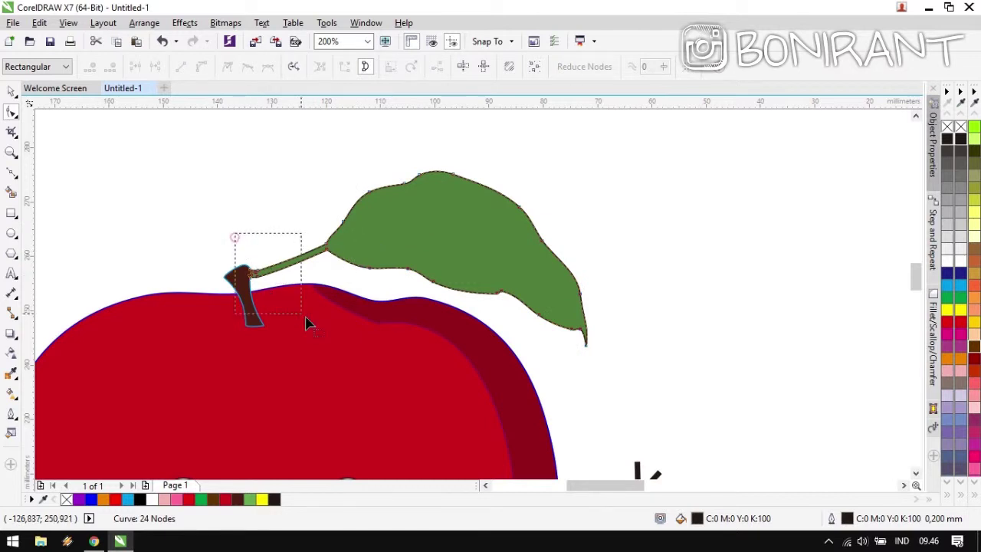
{"action": "left_click_drag", "start_coordinate": [305, 324], "coordinate": [304, 324]}
{"action": "key", "text": "Delete"}
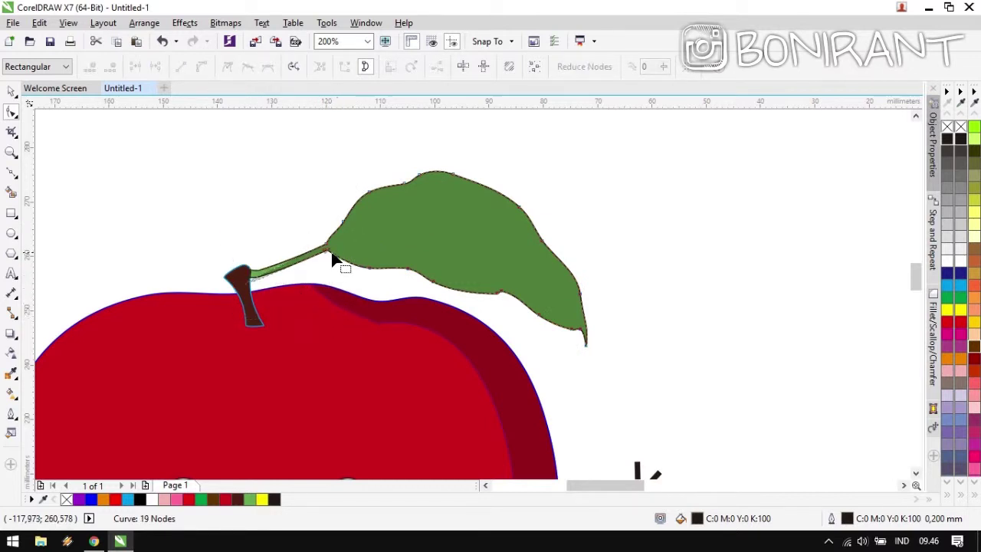
{"action": "double_click", "coordinate": [326, 250]}
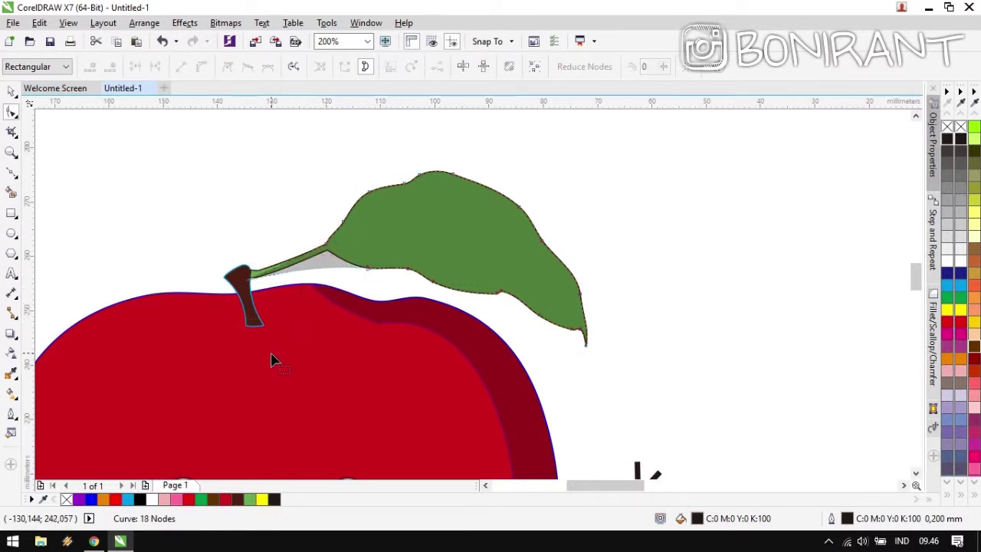
Delete the nodes along the leaf copy's lower edge and curve the remaining edge upward across the middle of the leaf.
{"action": "scroll", "coordinate": [315, 273], "scroll_direction": "up", "scroll_amount": 2}
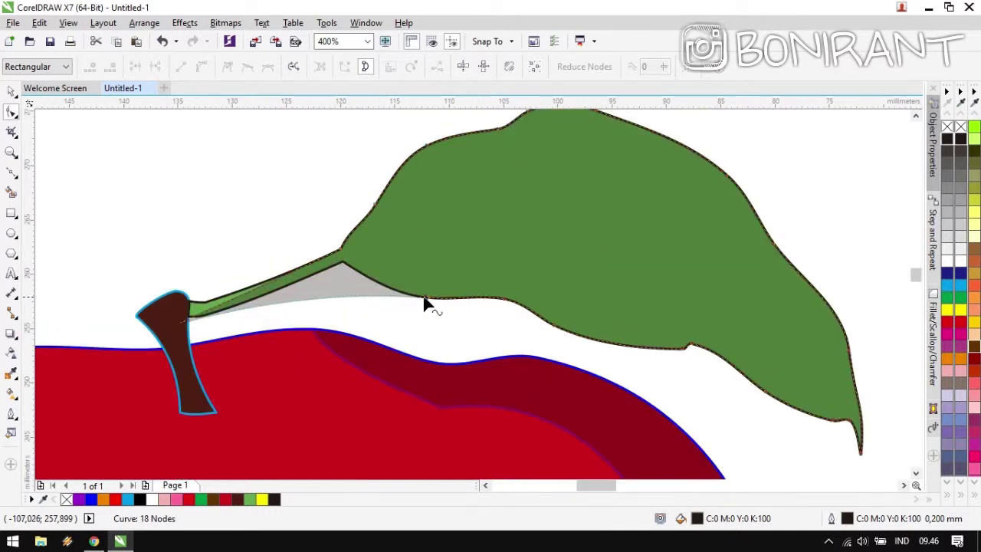
{"action": "left_click_drag", "start_coordinate": [334, 298], "coordinate": [440, 330]}
{"action": "left_click_drag", "start_coordinate": [411, 277], "coordinate": [747, 432]}
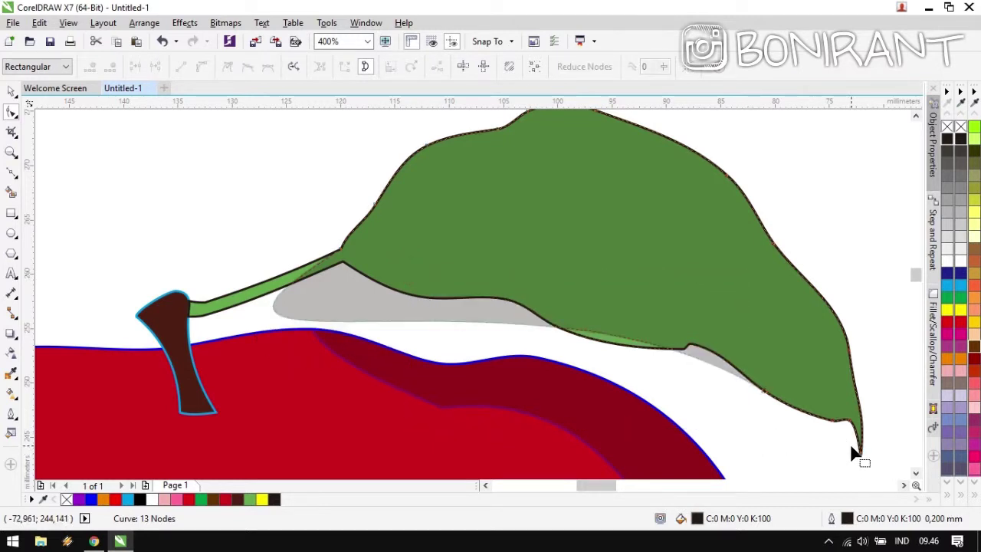
{"action": "left_click_drag", "start_coordinate": [568, 303], "coordinate": [567, 302]}
{"action": "left_click", "coordinate": [358, 266]}
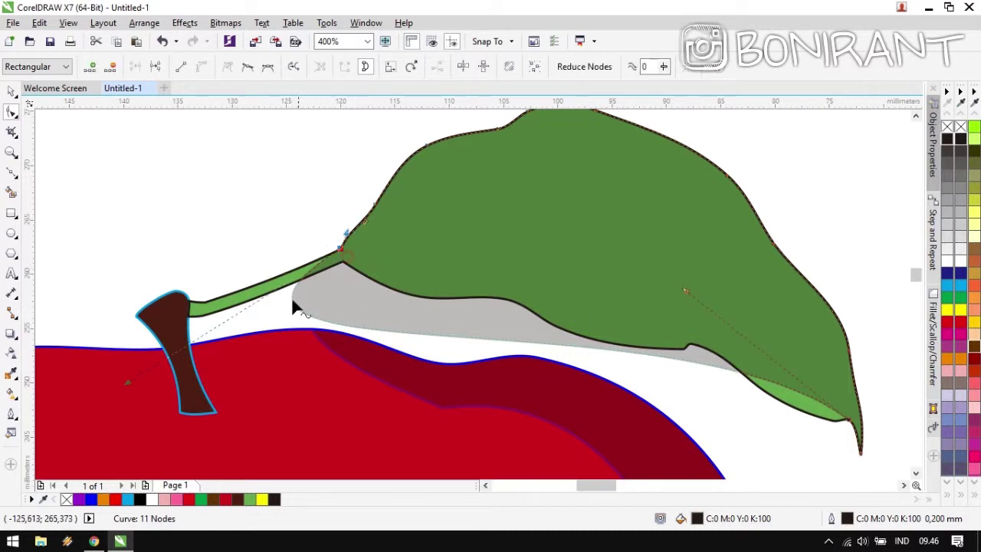
{"action": "left_click_drag", "start_coordinate": [459, 337], "coordinate": [519, 164]}
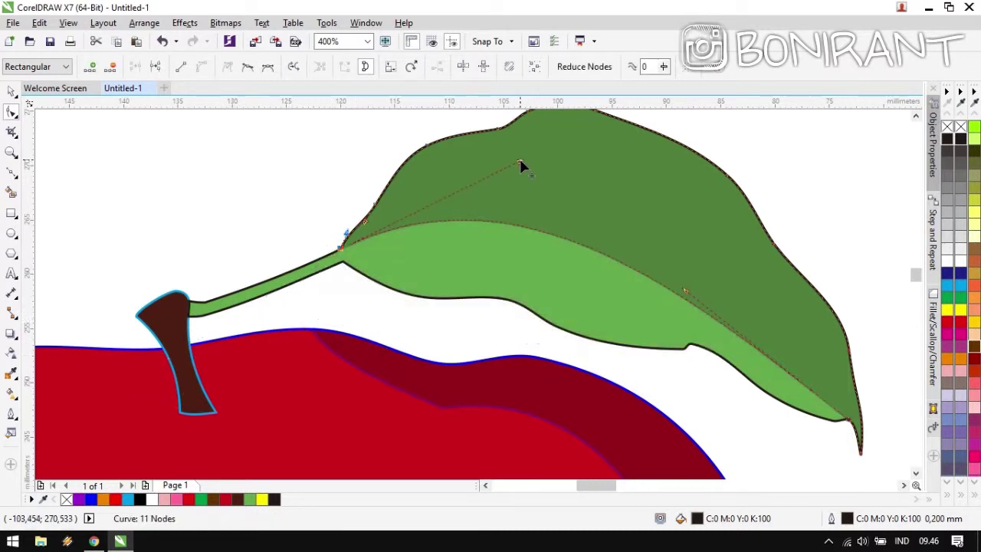
Add nodes along the leaf shadow's inner edge, pull them toward the leaf's upper outline to form a narrow band, and deselect it.
{"action": "double_click", "coordinate": [375, 231]}
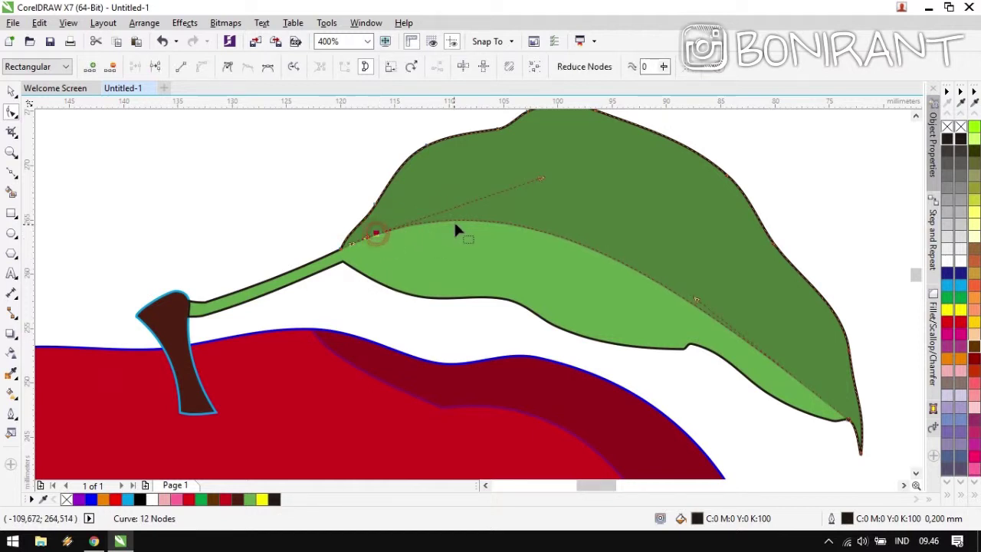
{"action": "left_click_drag", "start_coordinate": [454, 224], "coordinate": [450, 168]}
{"action": "double_click", "coordinate": [548, 189]}
{"action": "left_click_drag", "start_coordinate": [548, 190], "coordinate": [586, 163]}
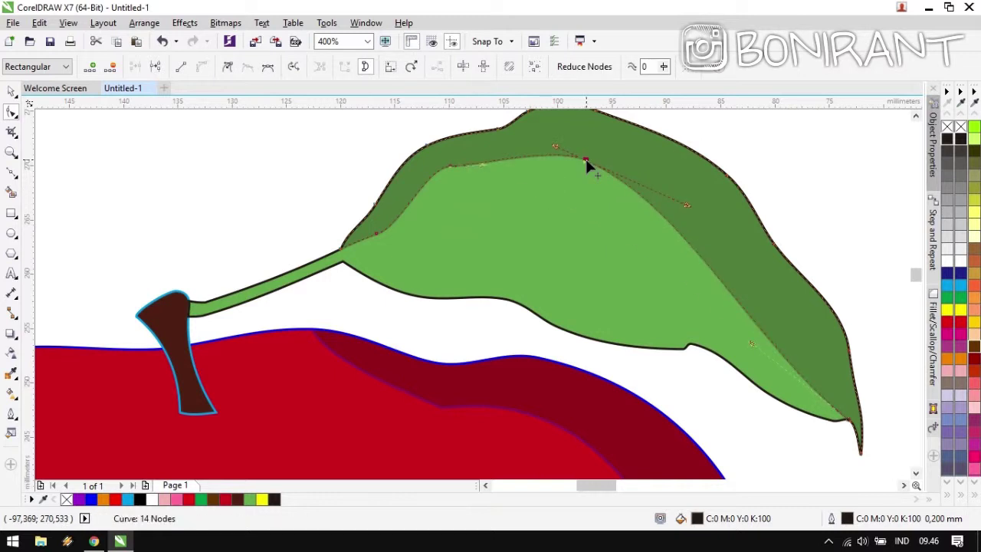
{"action": "double_click", "coordinate": [657, 209]}
{"action": "left_click_drag", "start_coordinate": [657, 209], "coordinate": [794, 322]}
{"action": "double_click", "coordinate": [771, 329]}
{"action": "scroll", "coordinate": [794, 322], "scroll_direction": "down", "scroll_amount": 3}
{"action": "key", "text": "space"}
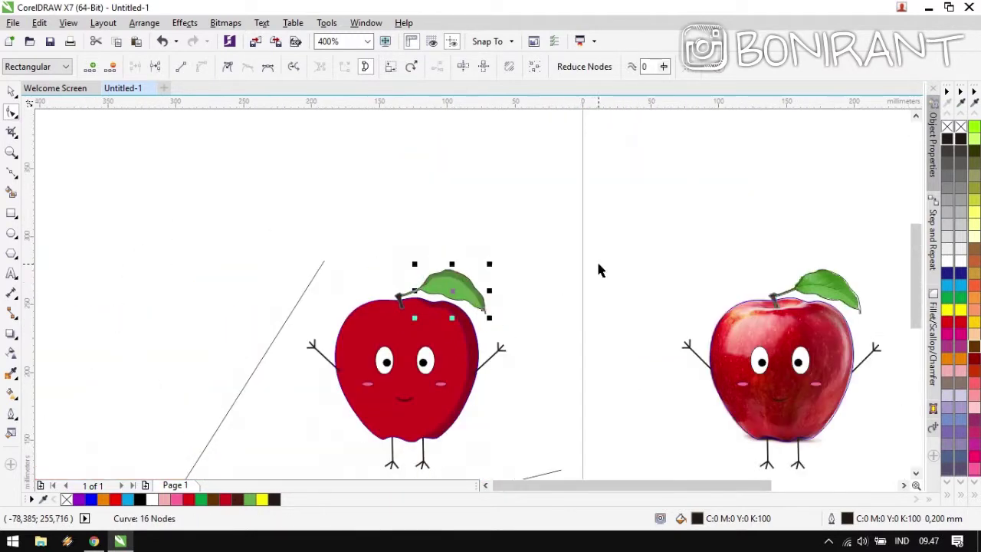
{"action": "left_click", "coordinate": [598, 263]}
Examine the leaf and body shading up close and across the whole character relative to the sun.
{"action": "scroll", "coordinate": [475, 299], "scroll_direction": "up", "scroll_amount": 1}
{"action": "mouse_move", "coordinate": [475, 299]}
{"action": "left_mouse_down"}
{"action": "mouse_move", "coordinate": [505, 331]}
{"action": "mouse_move", "coordinate": [485, 283]}
{"action": "left_mouse_up"}
{"action": "scroll", "coordinate": [478, 292], "scroll_direction": "down", "scroll_amount": 2}
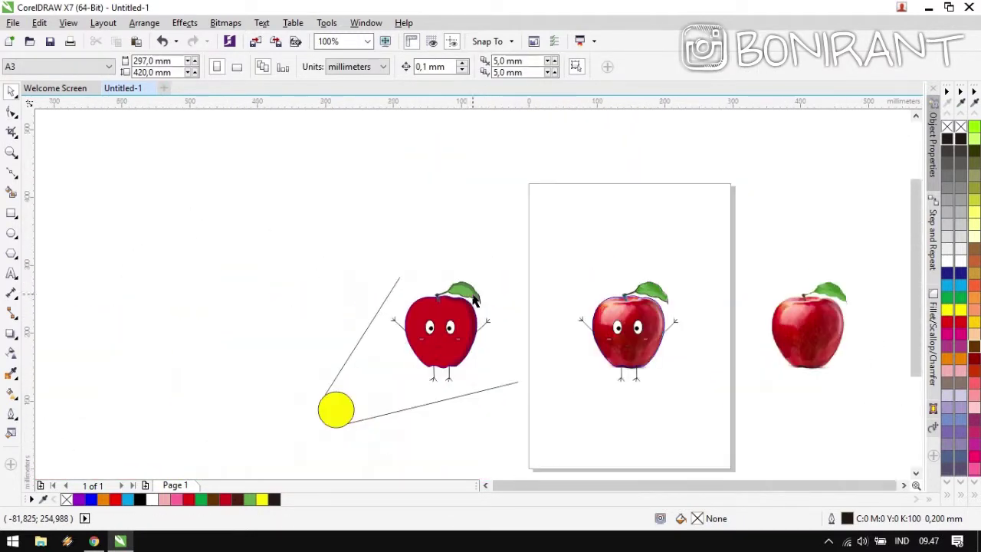
{"action": "scroll", "coordinate": [473, 293], "scroll_direction": "up", "scroll_amount": 2}
{"action": "scroll", "coordinate": [475, 289], "scroll_direction": "down", "scroll_amount": 3}
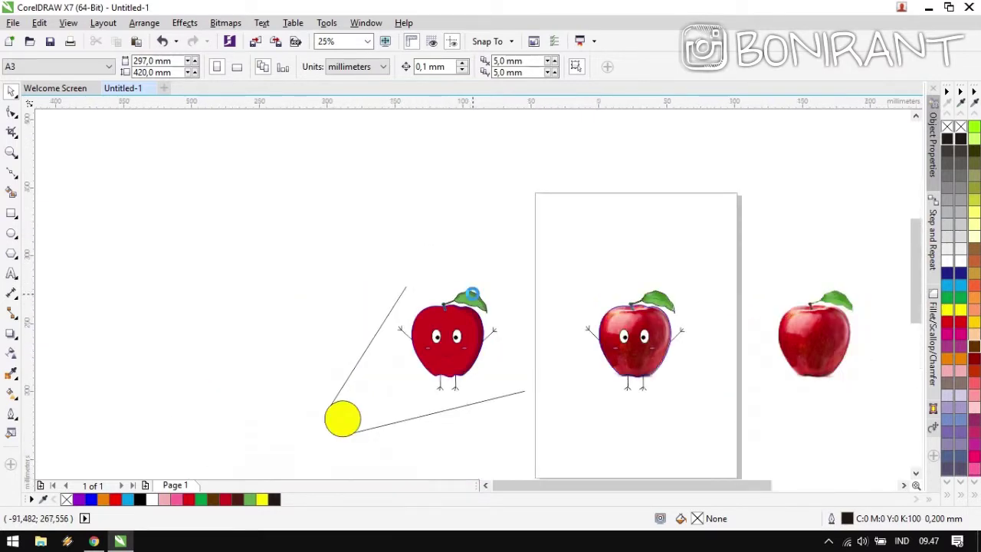
{"action": "scroll", "coordinate": [479, 305], "scroll_direction": "up", "scroll_amount": 3}
{"action": "scroll", "coordinate": [475, 299], "scroll_direction": "up", "scroll_amount": 1}
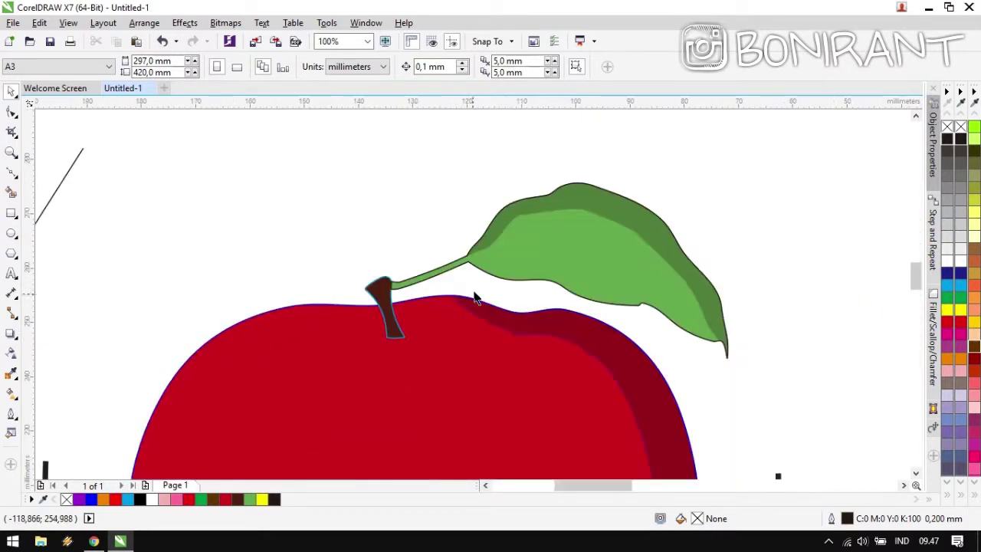
{"action": "scroll", "coordinate": [478, 289], "scroll_direction": "down", "scroll_amount": 2}
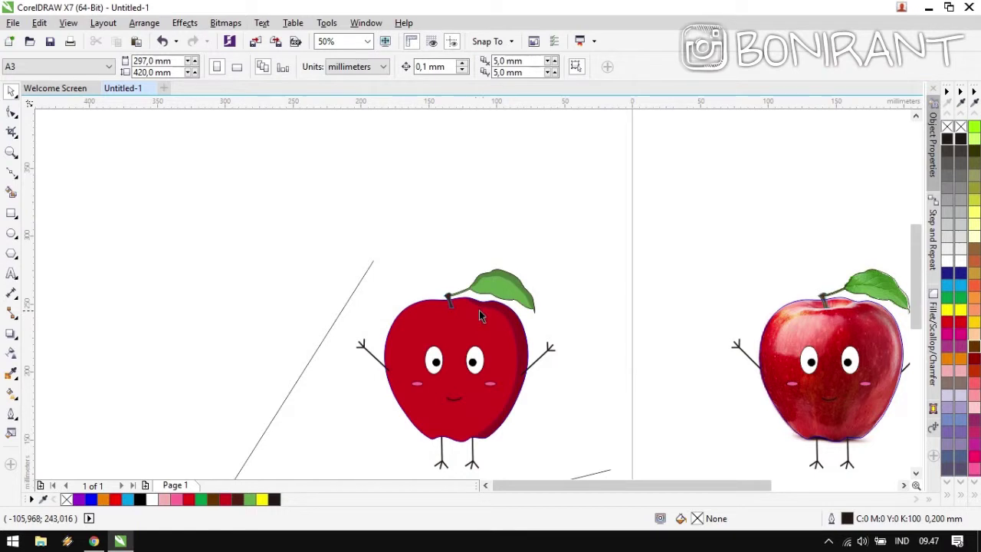
{"action": "scroll", "coordinate": [476, 351], "scroll_direction": "up", "scroll_amount": 2}
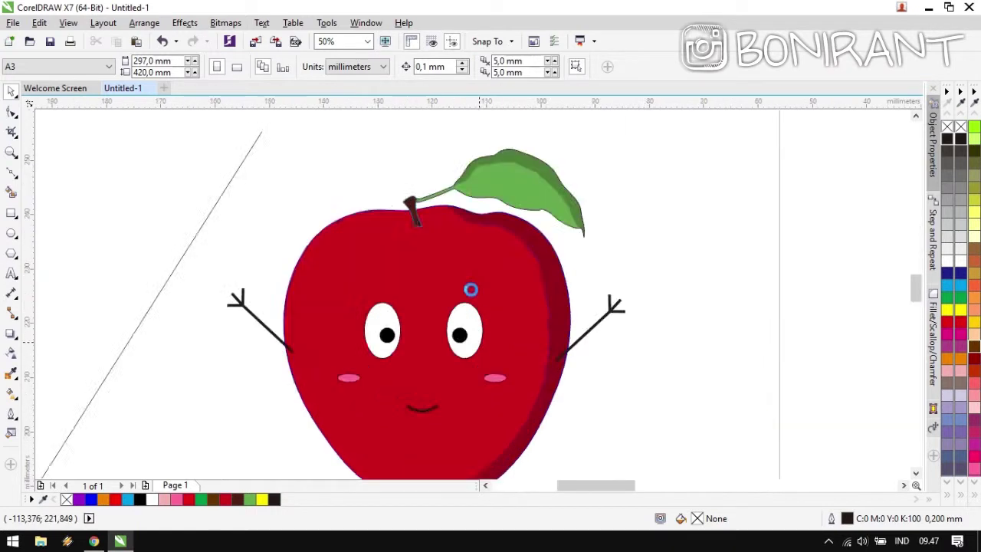
Draw a flat ellipse about 7.8 by 1.9 mm around the stem's base and give it a black fill without an outline.
{"action": "scroll", "coordinate": [472, 300], "scroll_direction": "up", "scroll_amount": 1}
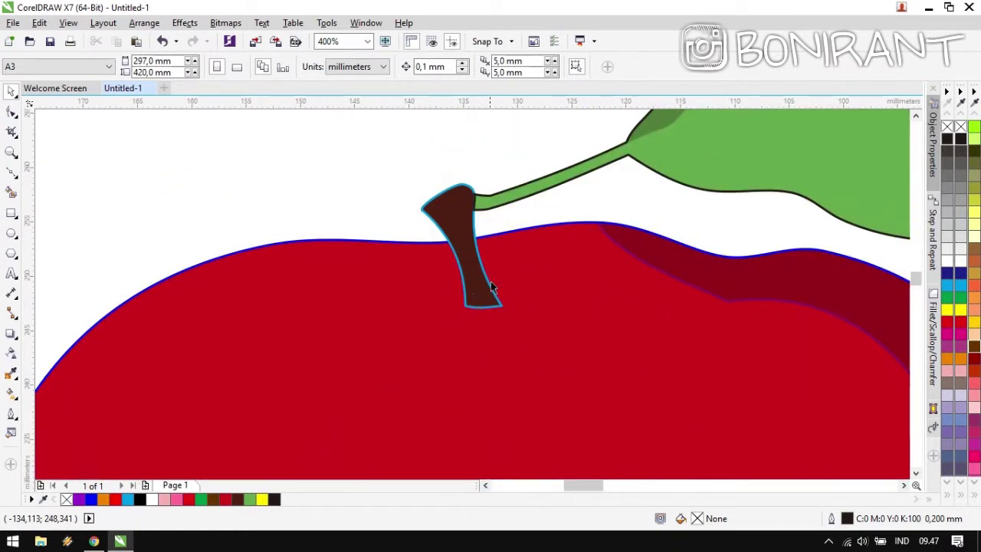
{"action": "left_click", "coordinate": [12, 237]}
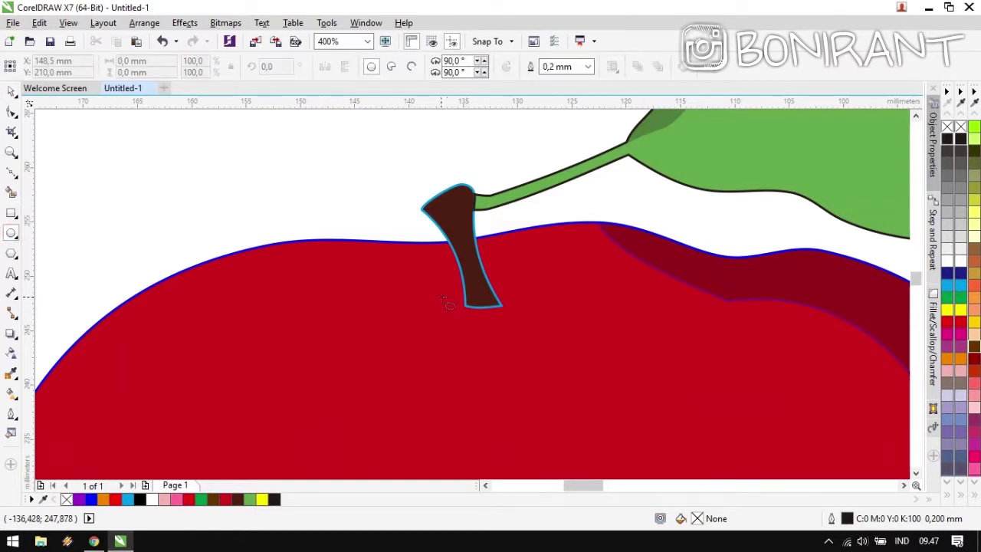
{"action": "left_click_drag", "start_coordinate": [440, 295], "coordinate": [528, 318]}
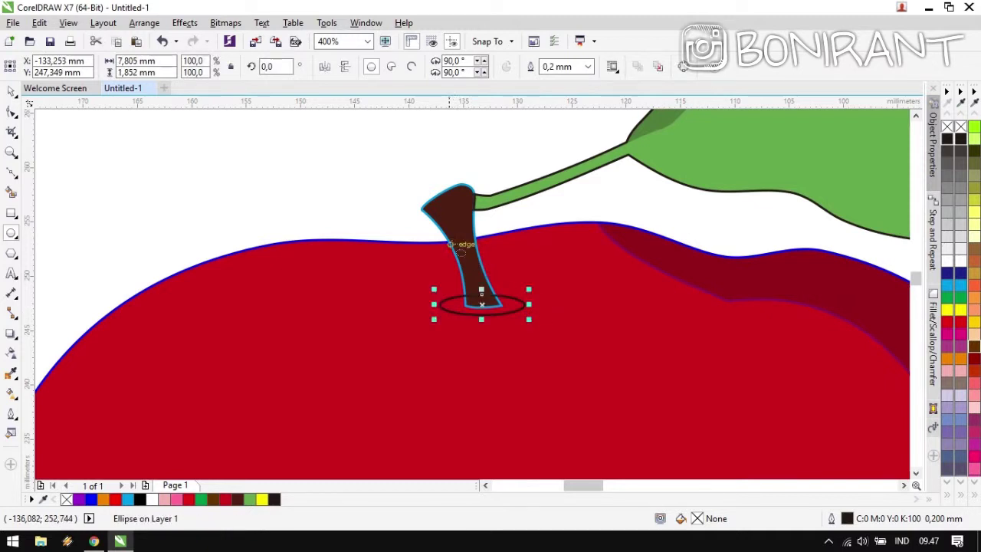
{"action": "key", "text": "space"}
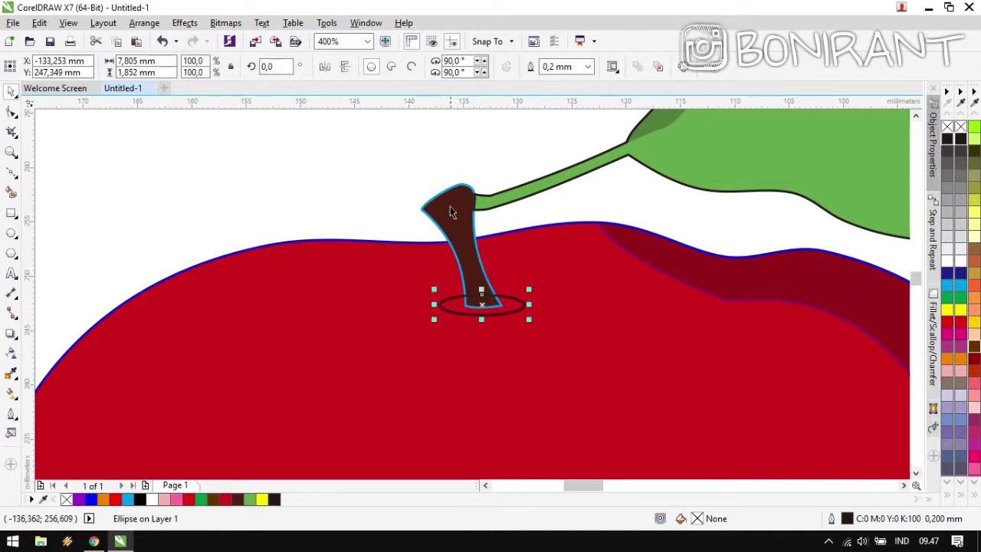
{"action": "left_click", "coordinate": [962, 145]}
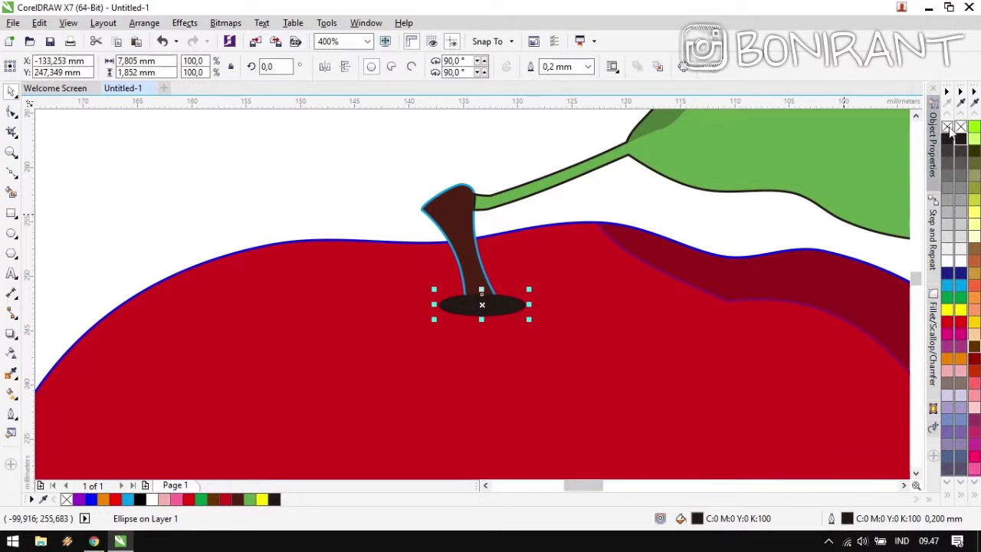
Bring the brown stem to the front of the page above the black ellipse, deselect it, and check the result.
{"action": "left_click", "coordinate": [463, 232]}
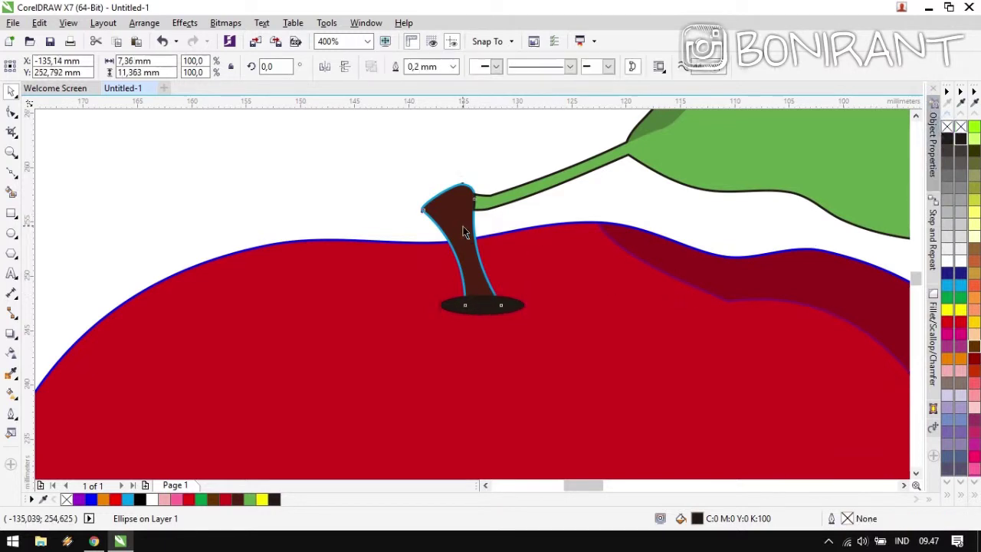
{"action": "right_click", "coordinate": [463, 226]}
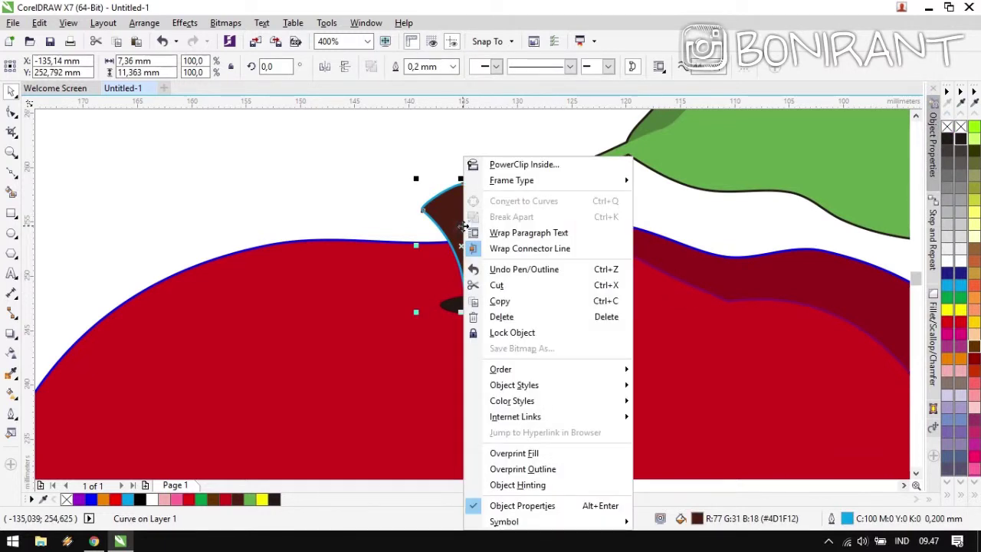
{"action": "mouse_move", "coordinate": [600, 371]}
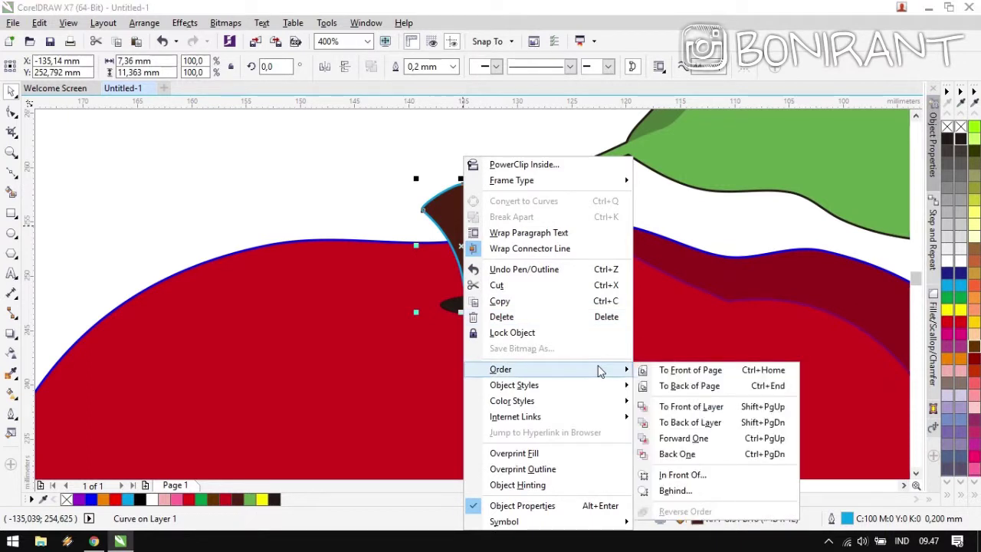
{"action": "left_click", "coordinate": [712, 374]}
{"action": "scroll", "coordinate": [472, 295], "scroll_direction": "down", "scroll_amount": 5}
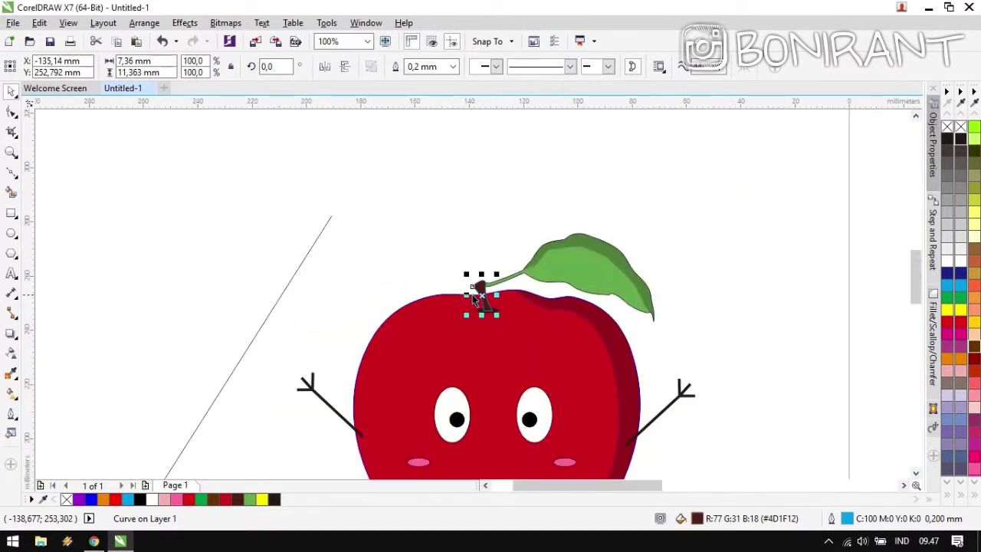
{"action": "left_click", "coordinate": [197, 280]}
{"action": "scroll", "coordinate": [506, 298], "scroll_direction": "up", "scroll_amount": 2}
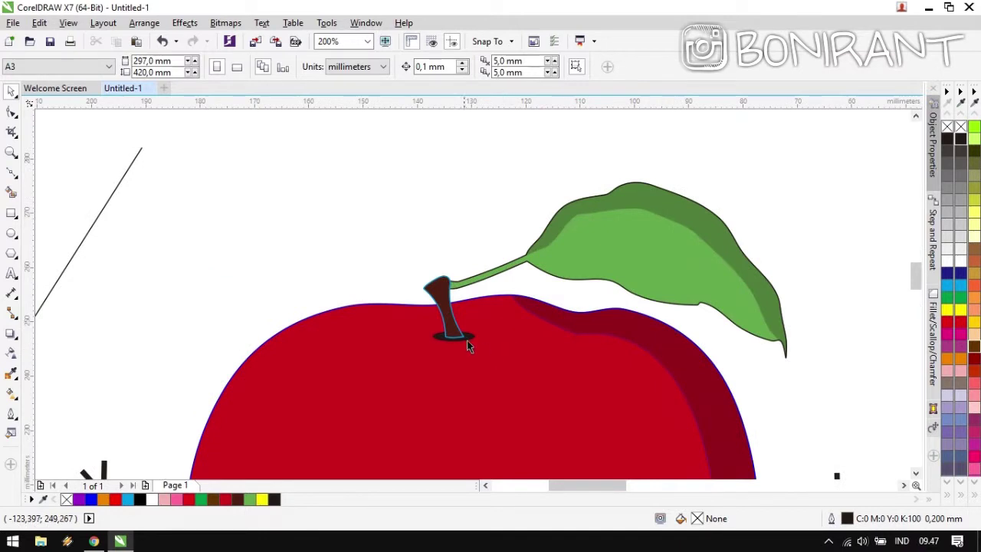
{"action": "scroll", "coordinate": [475, 306], "scroll_direction": "down", "scroll_amount": 2}
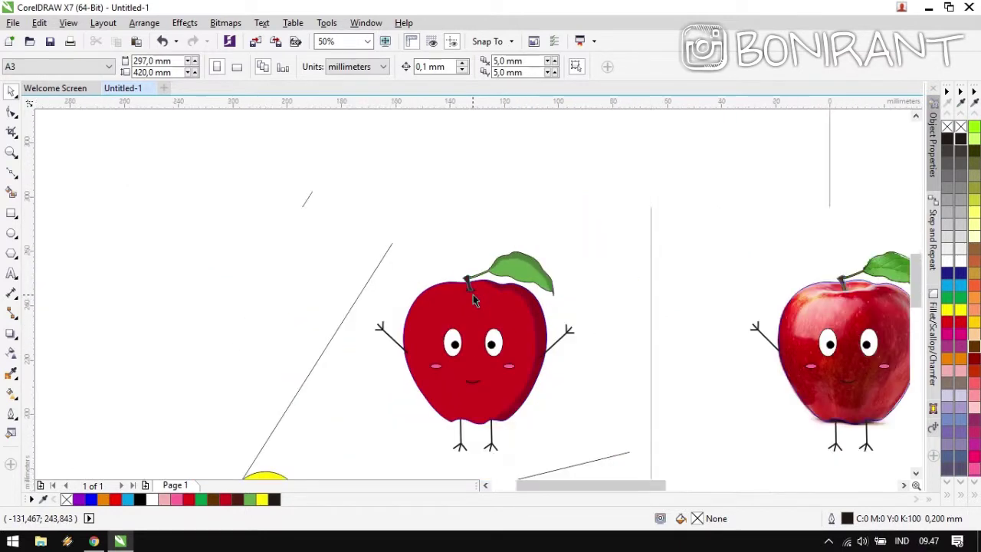
Flatten the black ellipse at the stem's base to about 0.9 mm high, keeping its width, and deselect it.
{"action": "scroll", "coordinate": [473, 294], "scroll_direction": "up", "scroll_amount": 4}
{"action": "left_click", "coordinate": [432, 256]}
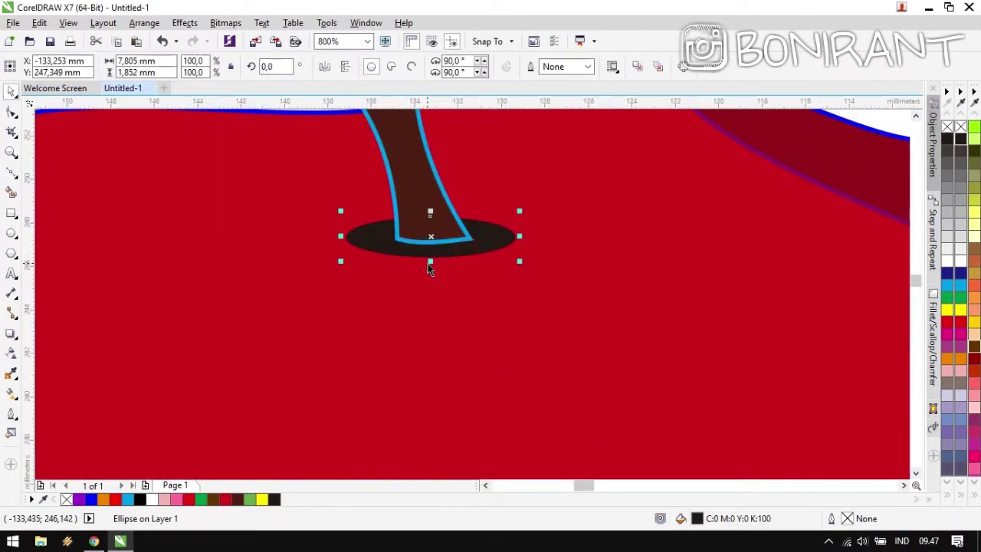
{"action": "left_click_drag", "start_coordinate": [433, 254], "coordinate": [432, 246]}
{"action": "left_click_drag", "start_coordinate": [428, 209], "coordinate": [431, 253]}
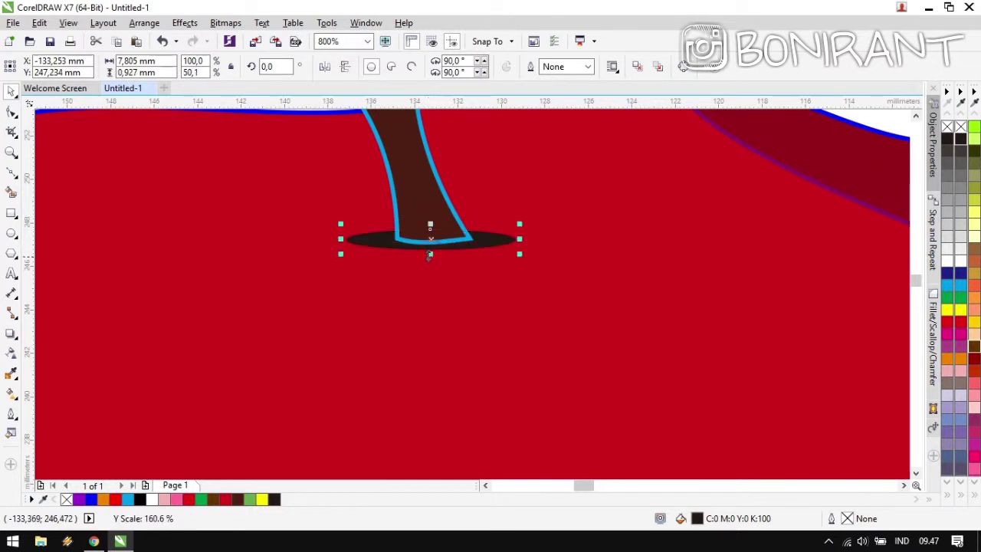
{"action": "scroll", "coordinate": [475, 300], "scroll_direction": "down", "scroll_amount": 3}
{"action": "scroll", "coordinate": [473, 298], "scroll_direction": "down", "scroll_amount": 1}
{"action": "left_click", "coordinate": [202, 192]}
Draw a flat ellipse about 45 by 5.8 mm beneath the feet and nudge it up so it sits around both feet.
{"action": "left_click_drag", "start_coordinate": [560, 341], "coordinate": [568, 320]}
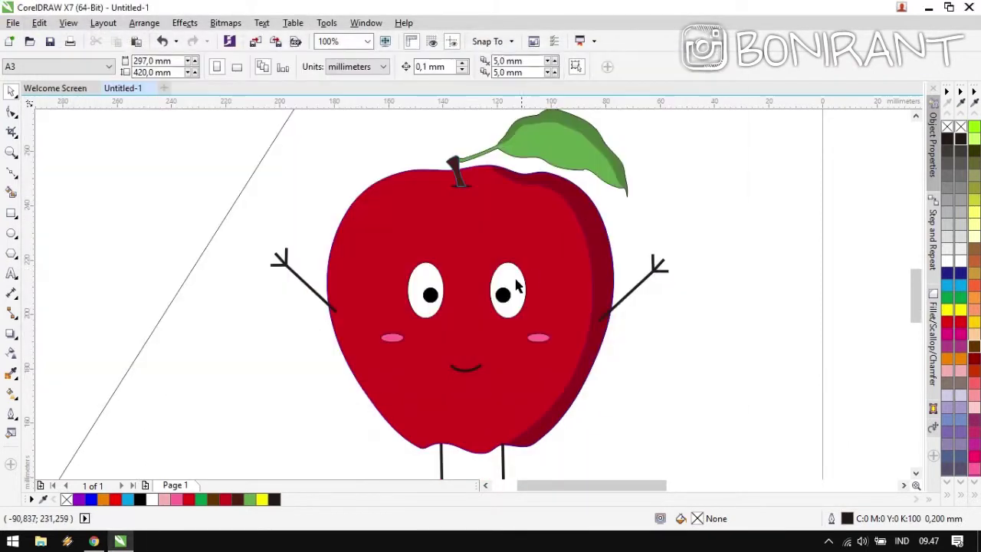
{"action": "left_click_drag", "start_coordinate": [516, 286], "coordinate": [568, 183]}
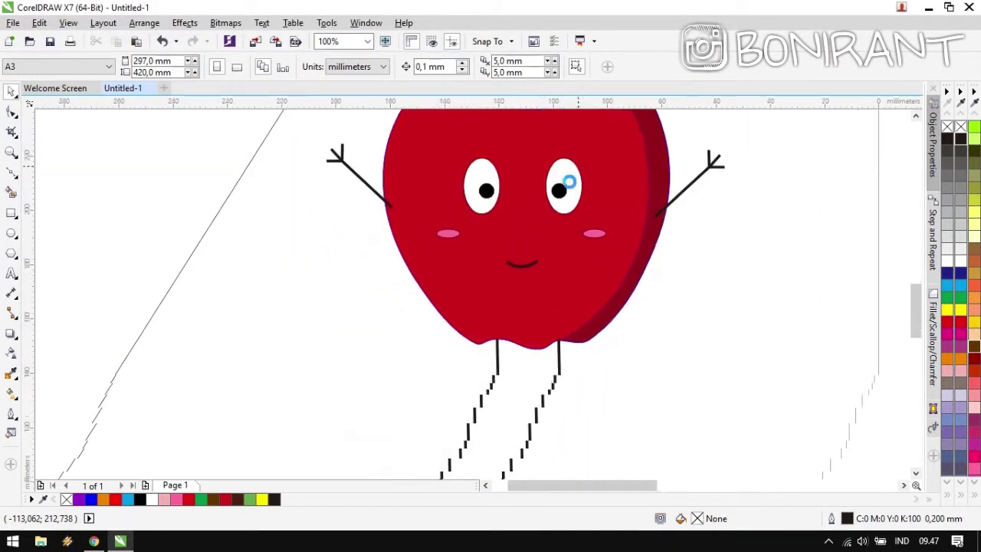
{"action": "scroll", "coordinate": [568, 183], "scroll_direction": "down", "scroll_amount": 1}
{"action": "scroll", "coordinate": [461, 318], "scroll_direction": "down", "scroll_amount": 3}
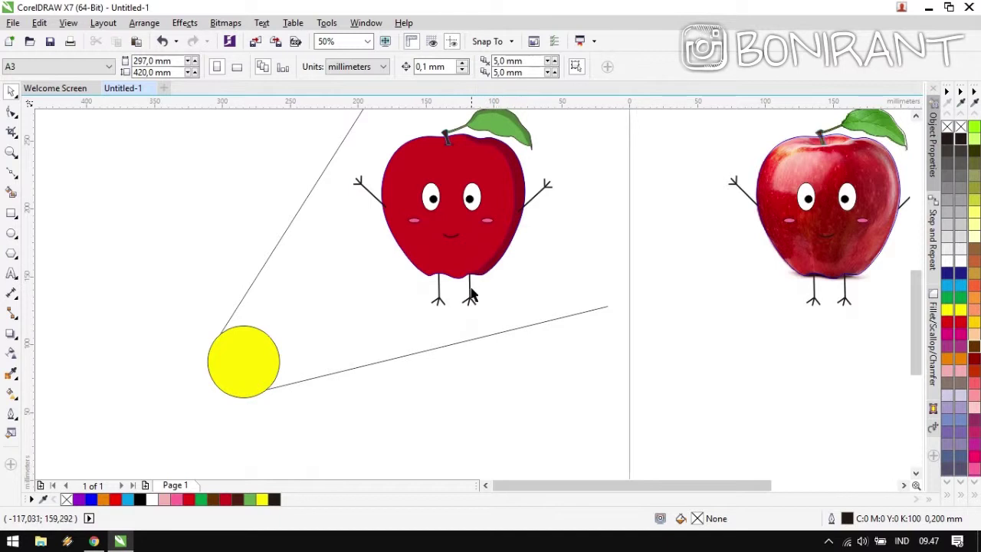
{"action": "scroll", "coordinate": [471, 295], "scroll_direction": "up", "scroll_amount": 2}
{"action": "left_click", "coordinate": [12, 232]}
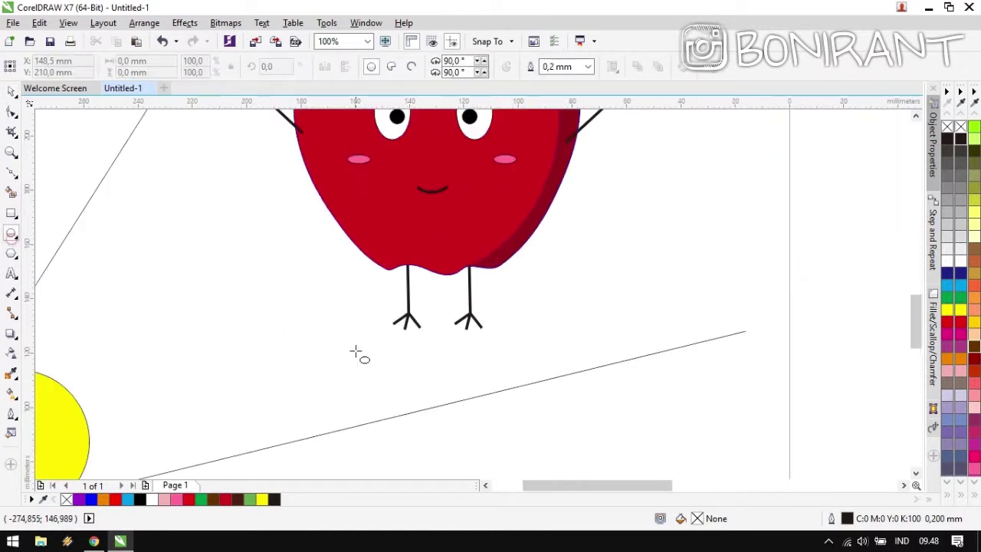
{"action": "left_click_drag", "start_coordinate": [378, 324], "coordinate": [503, 339]}
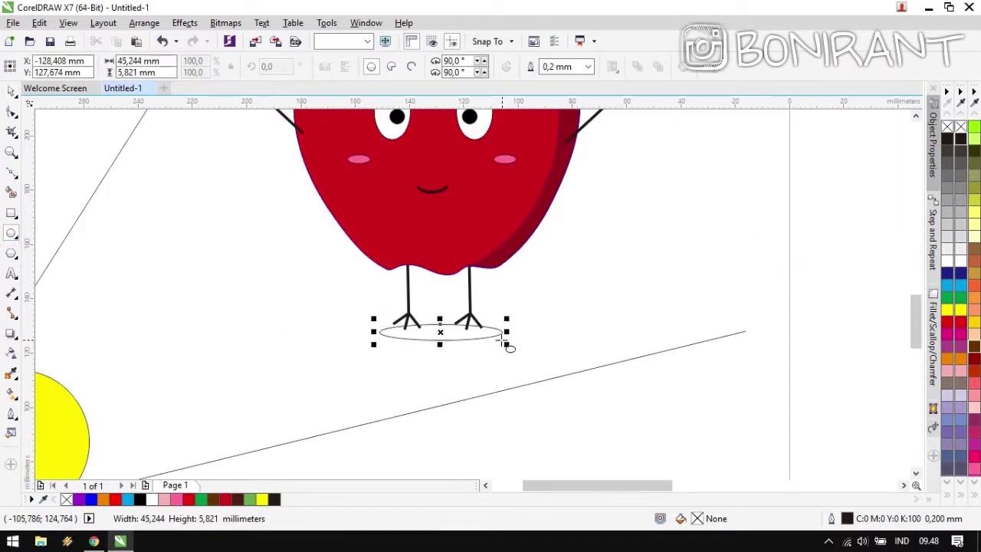
{"action": "key", "text": "space"}
{"action": "left_click_drag", "start_coordinate": [449, 324], "coordinate": [450, 328]}
{"action": "right_click", "coordinate": [443, 329]}
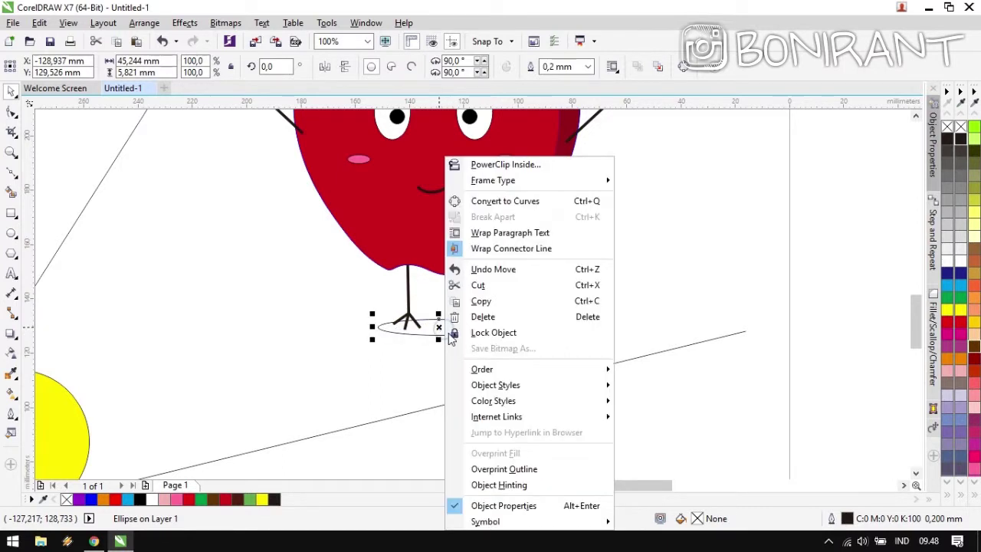
{"action": "left_click", "coordinate": [698, 258]}
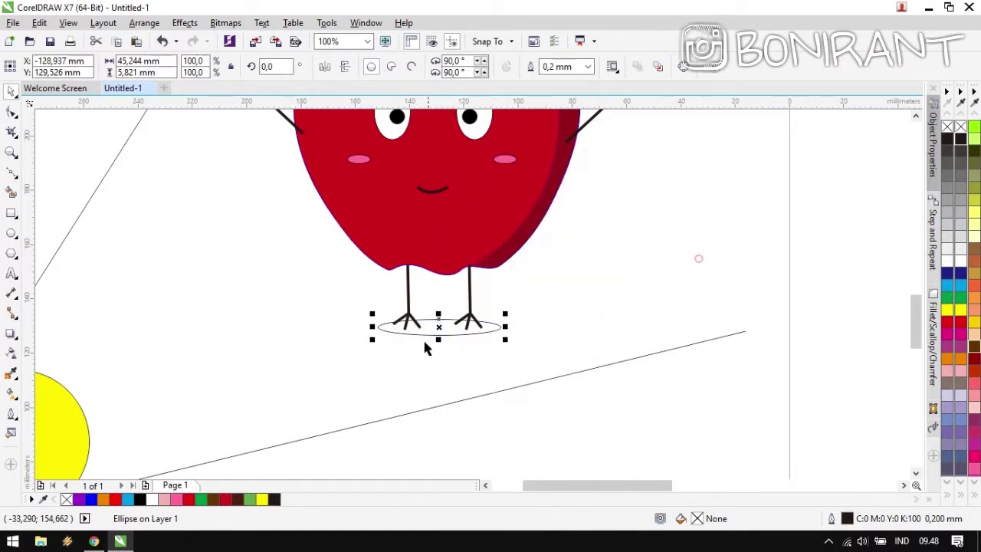
Fill the ellipse under the feet with black and apply a uniform transparency to it.
{"action": "left_click", "coordinate": [957, 144]}
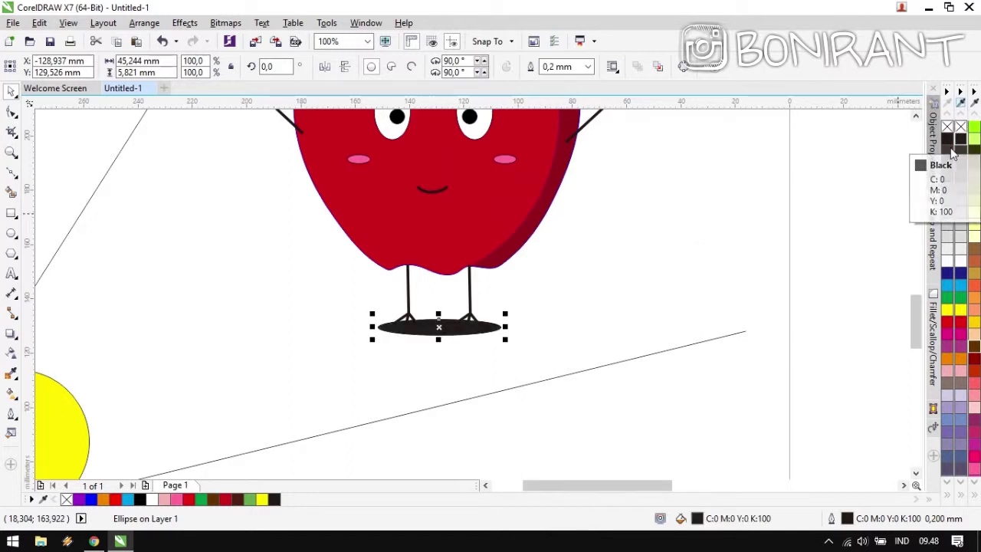
{"action": "left_click", "coordinate": [12, 352]}
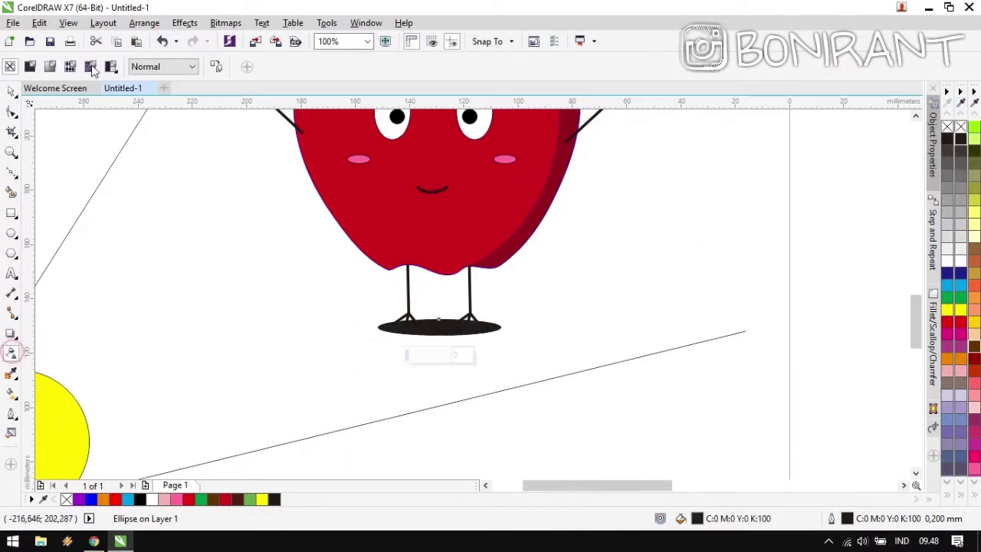
{"action": "left_click", "coordinate": [33, 68]}
{"action": "key", "text": "space"}
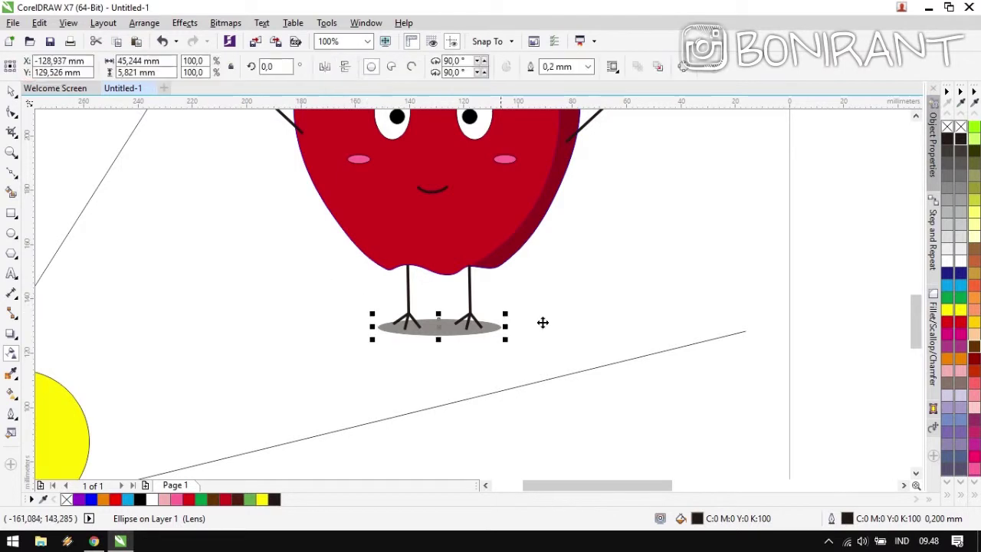
Send the transparent ground shadow ellipse to the back of the page behind the feet and deselect it.
{"action": "right_click", "coordinate": [442, 326]}
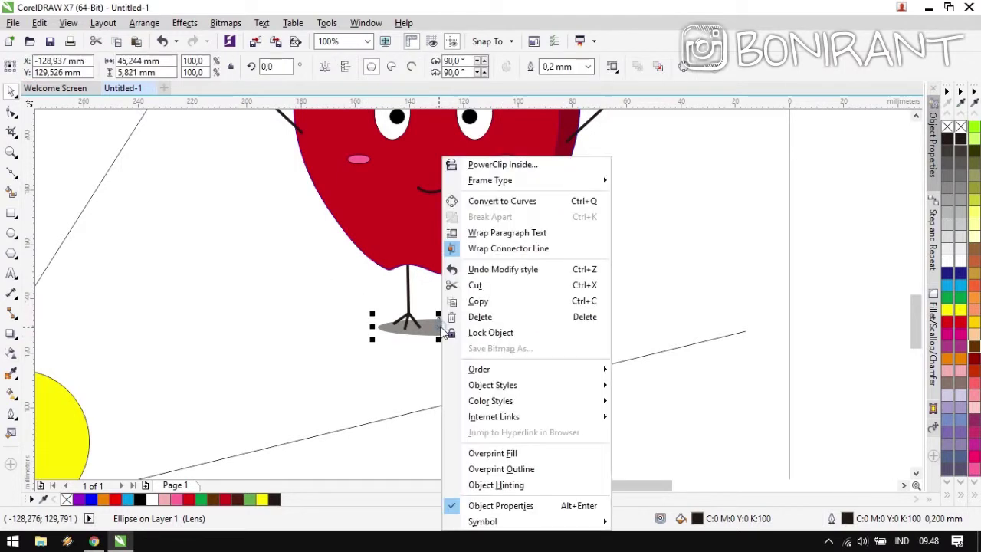
{"action": "mouse_move", "coordinate": [535, 371]}
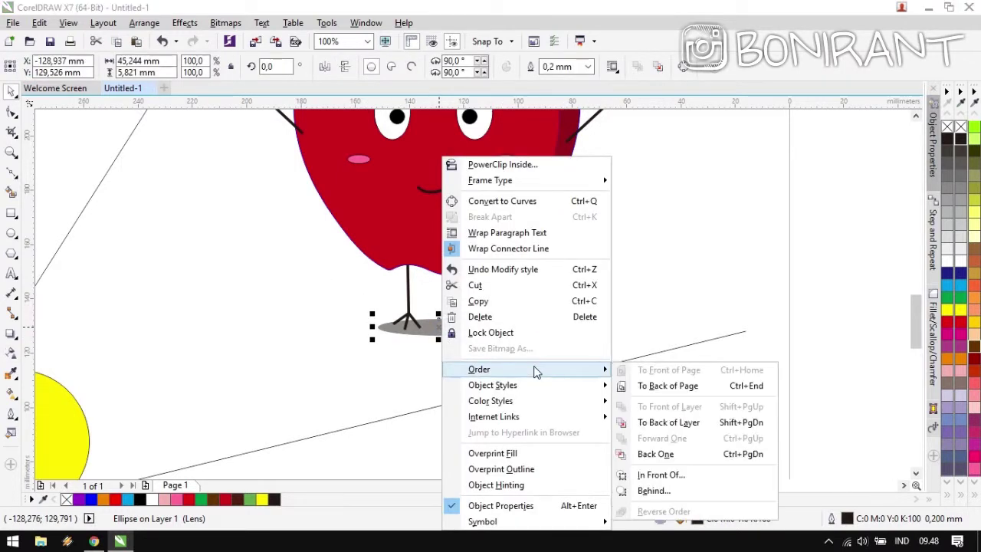
{"action": "left_click", "coordinate": [657, 385]}
{"action": "left_click", "coordinate": [593, 271]}
{"action": "scroll", "coordinate": [549, 284], "scroll_direction": "up", "scroll_amount": 2}
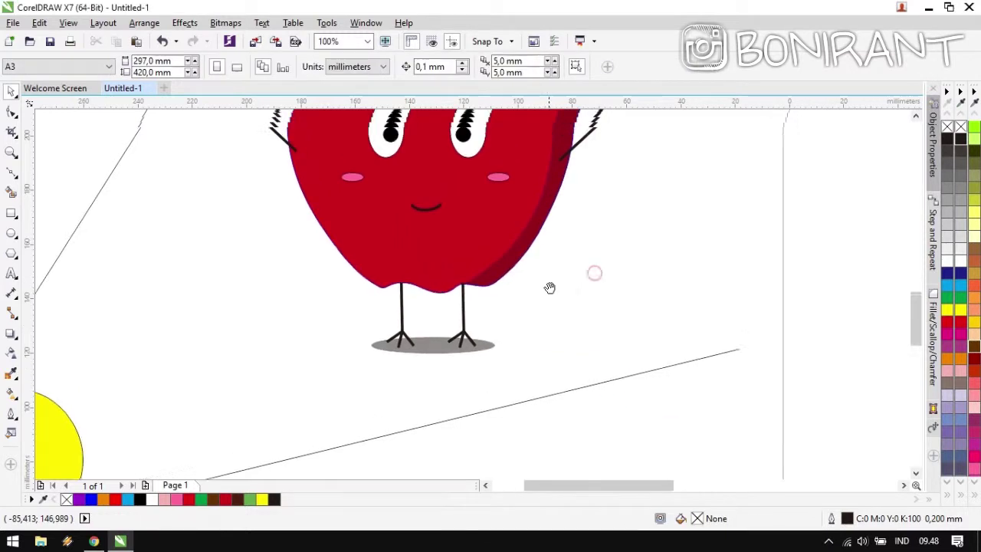
{"action": "scroll", "coordinate": [473, 295], "scroll_direction": "down", "scroll_amount": 2}
{"action": "scroll", "coordinate": [462, 296], "scroll_direction": "up", "scroll_amount": 2}
Widen the ground shadow symmetrically about its centre to about 92 mm, keeping its height, and deselect it.
{"action": "left_click", "coordinate": [437, 330]}
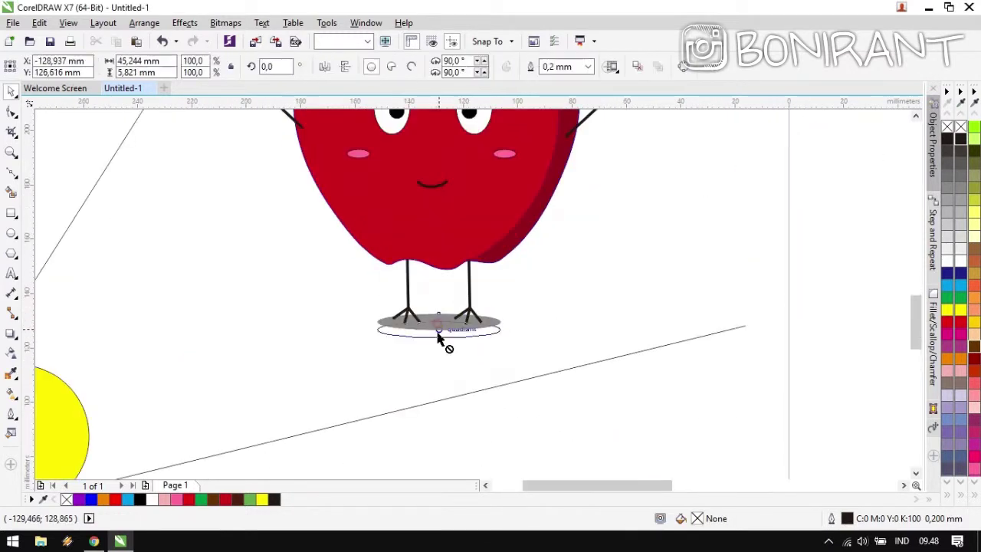
{"action": "left_click_drag", "start_coordinate": [438, 328], "coordinate": [438, 321]}
{"action": "left_click_drag", "start_coordinate": [504, 320], "coordinate": [566, 312]}
{"action": "left_click", "coordinate": [642, 273]}
{"action": "scroll", "coordinate": [469, 290], "scroll_direction": "down", "scroll_amount": 2}
{"action": "scroll", "coordinate": [470, 290], "scroll_direction": "up", "scroll_amount": 2}
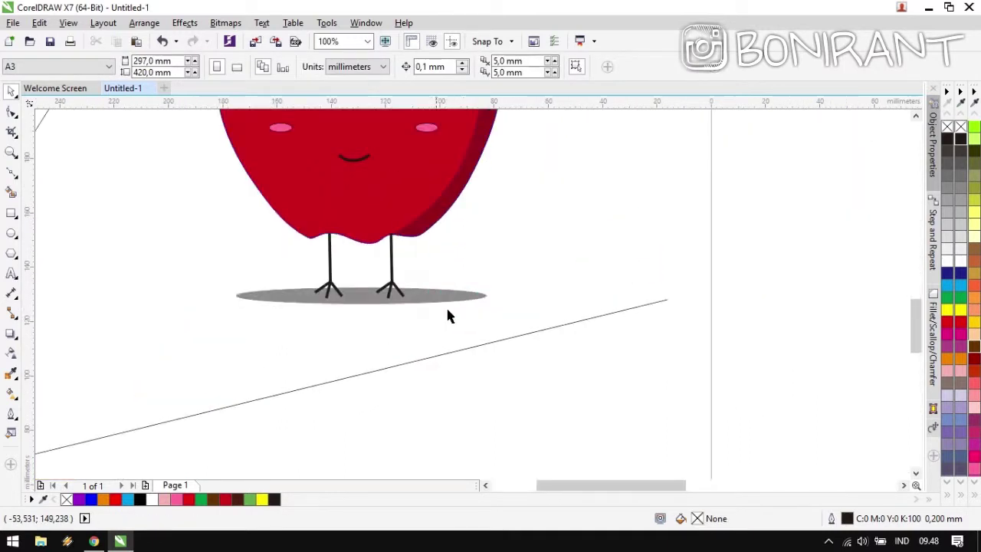
Increase the ground shadow's uniform transparency to a lighter grey, deselect it, and check it against the whole character.
{"action": "left_click", "coordinate": [369, 302]}
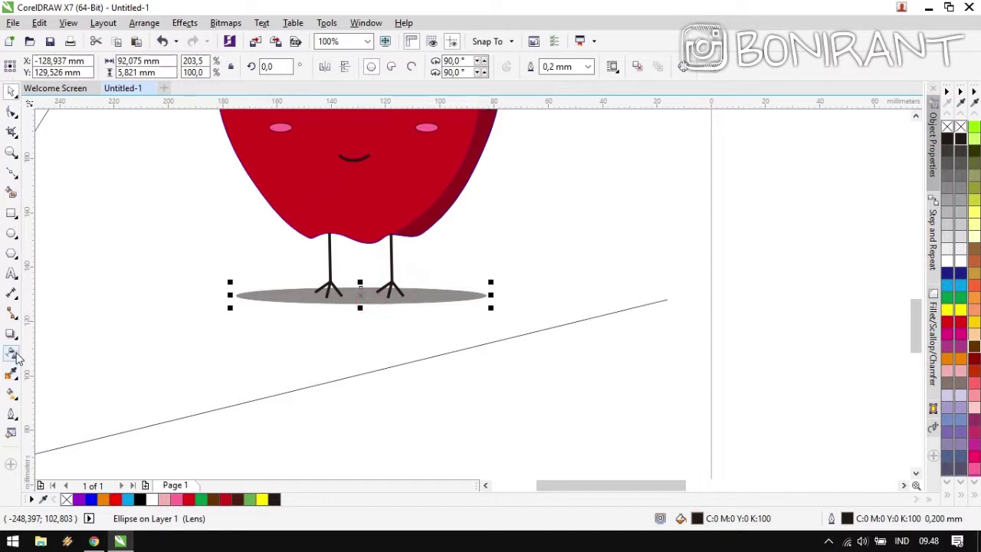
{"action": "left_click", "coordinate": [10, 352]}
{"action": "left_click_drag", "start_coordinate": [330, 68], "coordinate": [354, 81]}
{"action": "left_click", "coordinate": [613, 193]}
{"action": "scroll", "coordinate": [459, 301], "scroll_direction": "down", "scroll_amount": 2}
{"action": "key", "text": "space"}
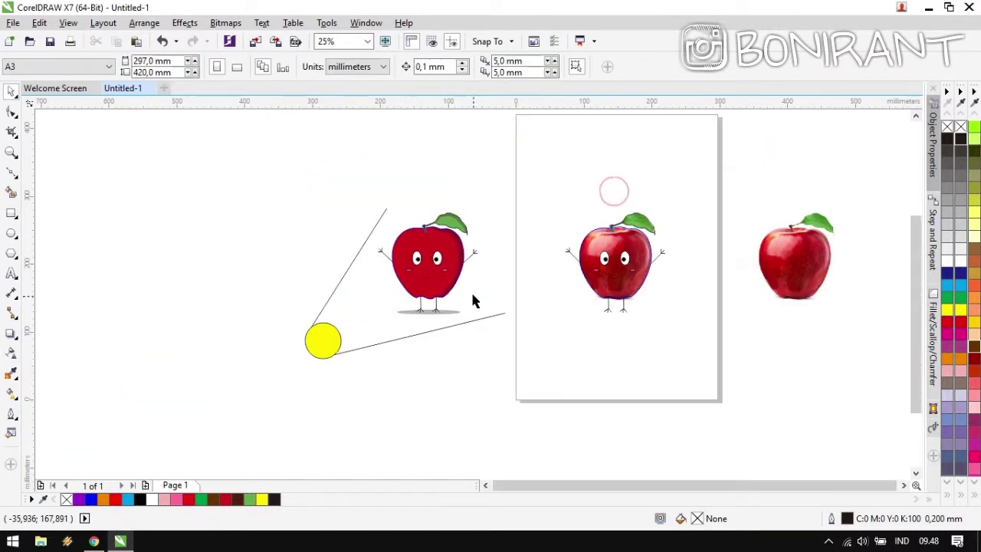
{"action": "left_click_drag", "start_coordinate": [470, 290], "coordinate": [486, 313]}
{"action": "scroll", "coordinate": [481, 293], "scroll_direction": "up", "scroll_amount": 1}
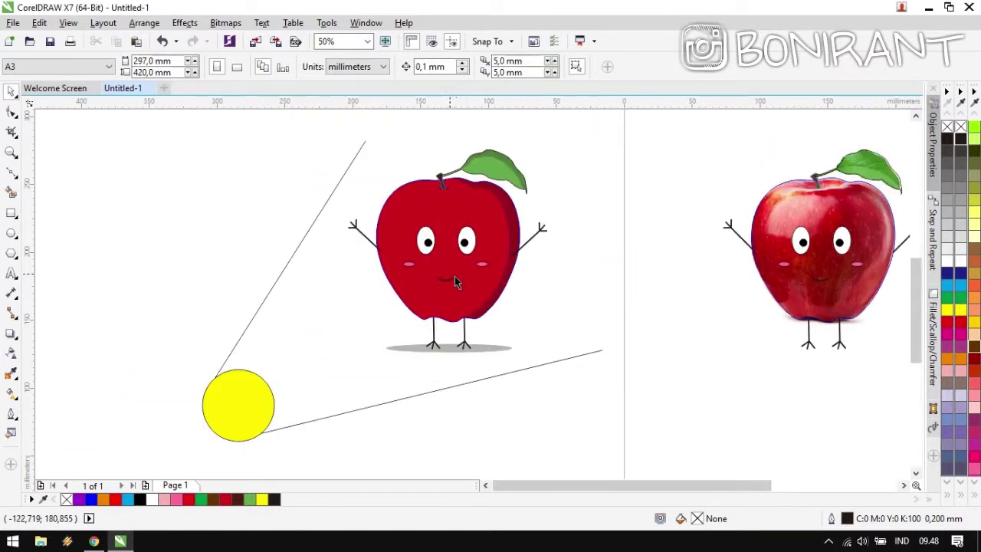
{"action": "scroll", "coordinate": [454, 282], "scroll_direction": "up", "scroll_amount": 1}
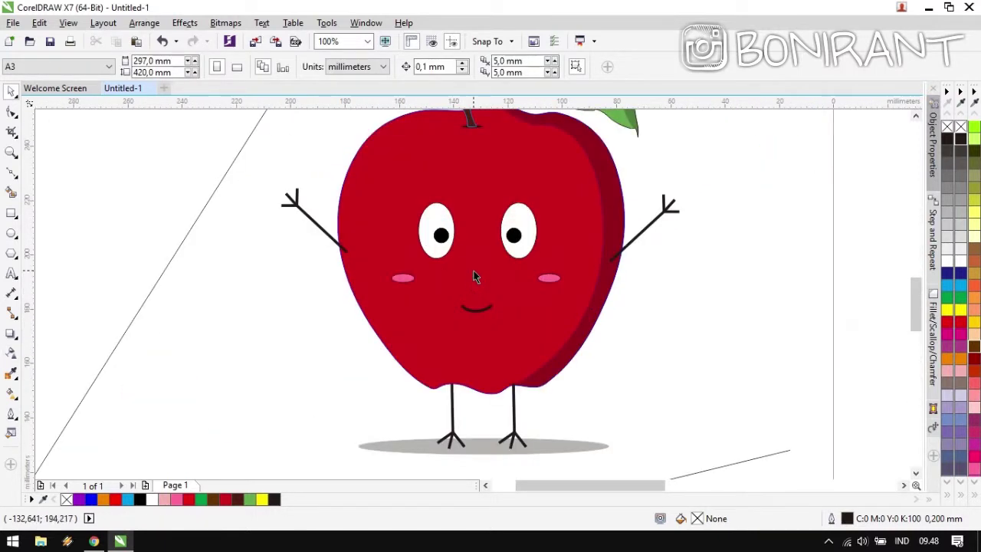
{"action": "scroll", "coordinate": [472, 299], "scroll_direction": "up", "scroll_amount": 1}
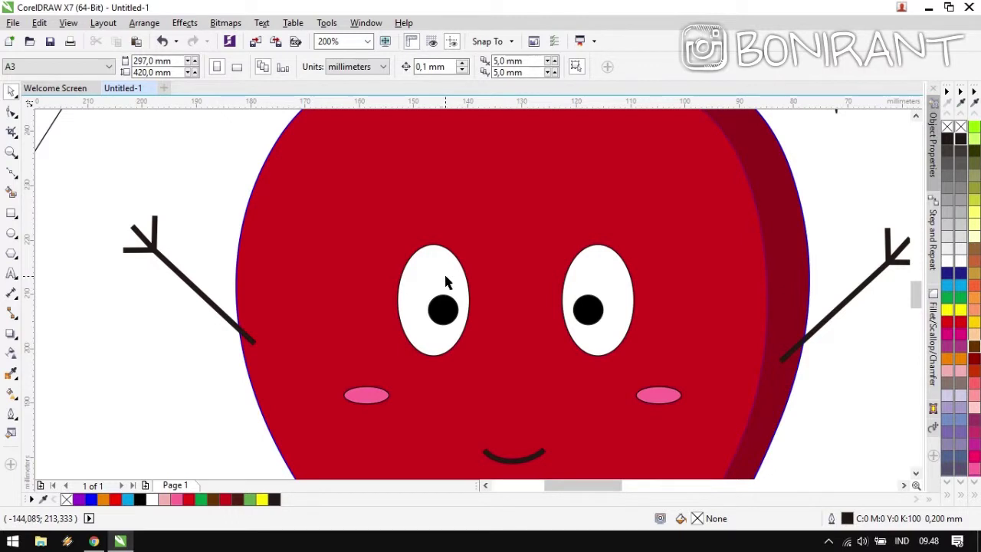
{"action": "left_click", "coordinate": [446, 280]}
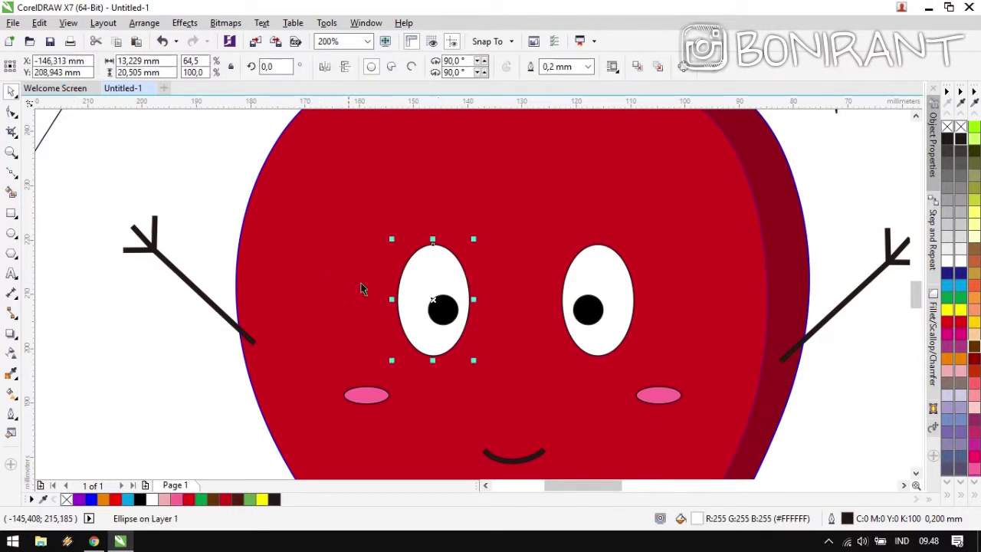
{"action": "left_click", "coordinate": [12, 335]}
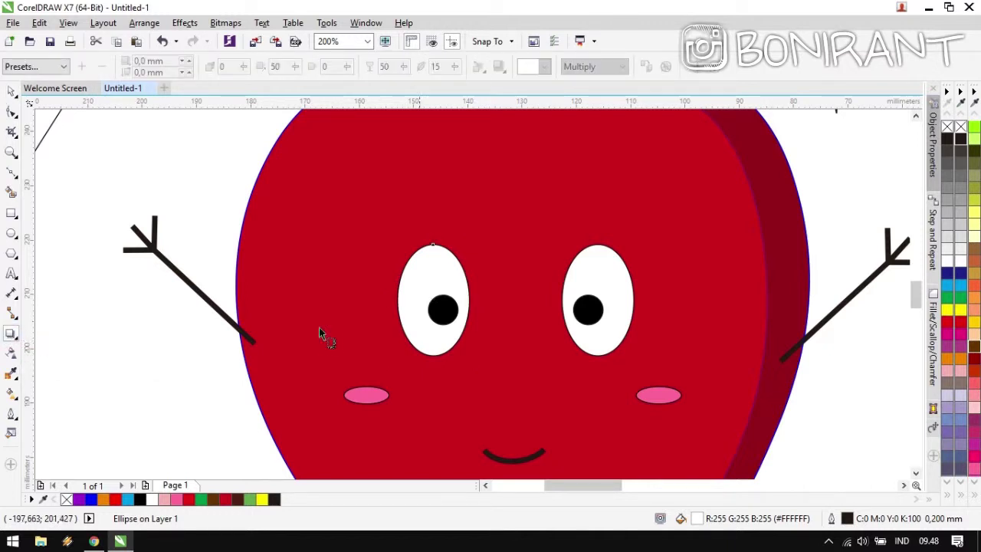
{"action": "left_click", "coordinate": [165, 173]}
{"action": "key", "text": "space"}
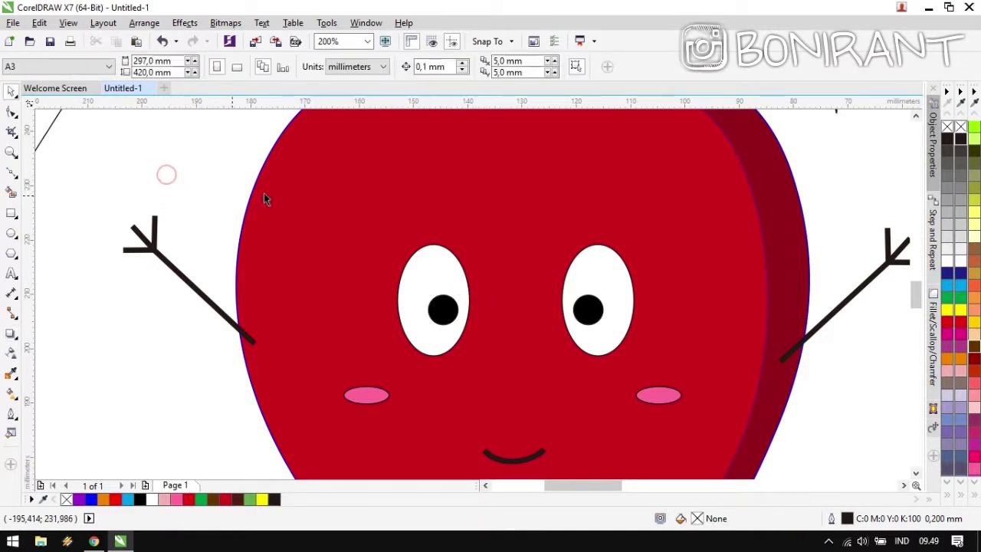
Add a short drop shadow to the left eye's white, offset down and to the left by about 0.6 and 0.5 mm.
{"action": "left_click", "coordinate": [10, 337]}
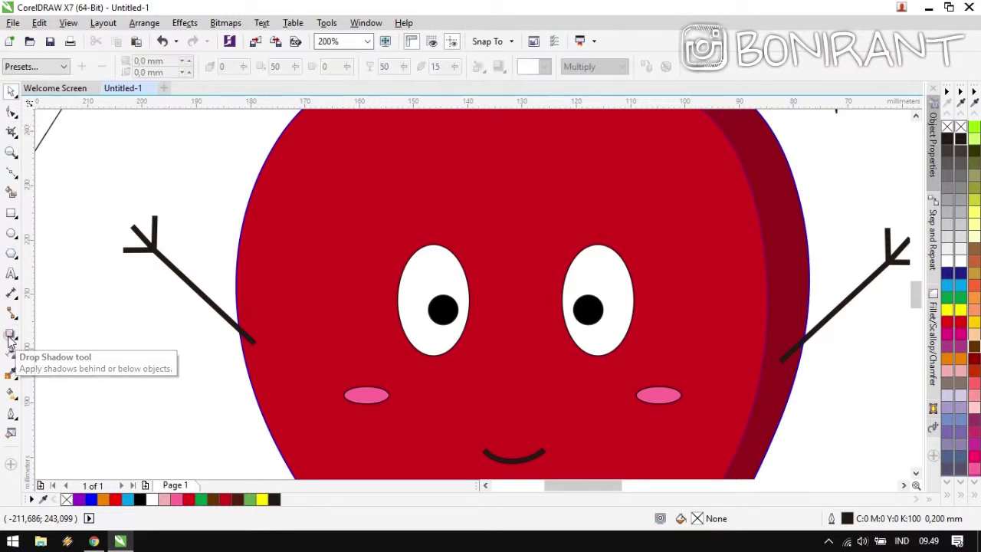
{"action": "left_click", "coordinate": [436, 285]}
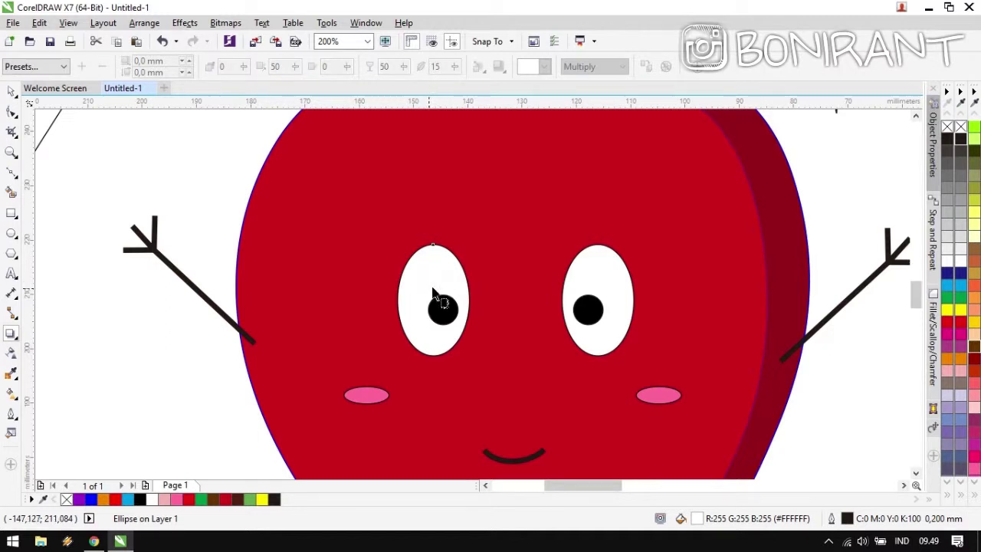
{"action": "left_click_drag", "start_coordinate": [433, 298], "coordinate": [314, 386]}
{"action": "key", "text": "ctrl+z"}
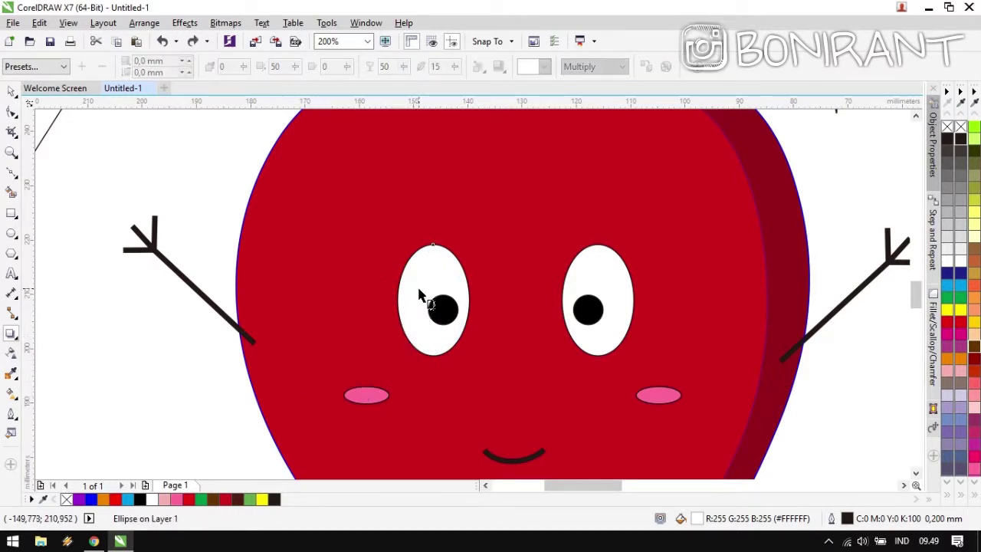
{"action": "left_click_drag", "start_coordinate": [433, 300], "coordinate": [398, 335]}
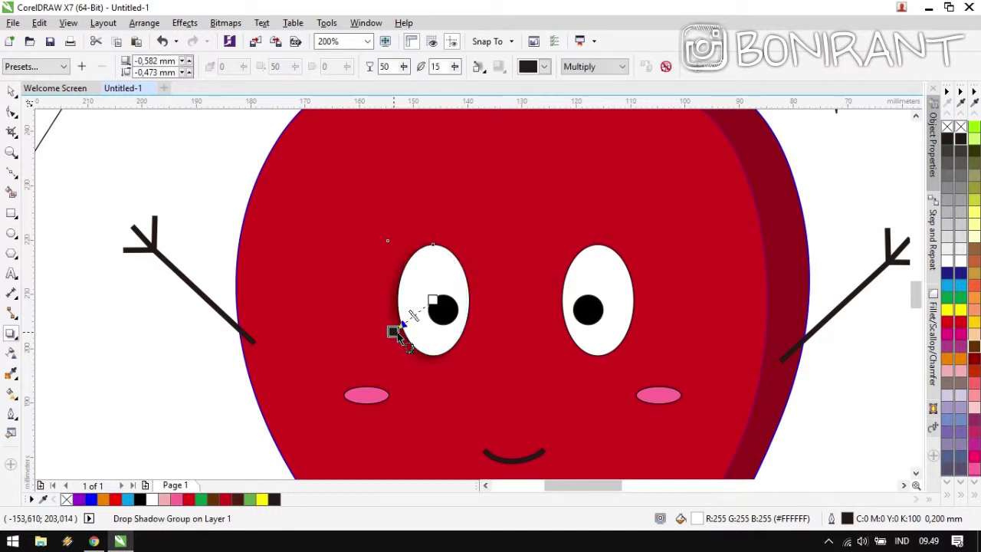
Add a drop shadow to the right eye's white, offset down and to the right by about 0.6 and 0.7 mm, and deselect it.
{"action": "left_click", "coordinate": [603, 289]}
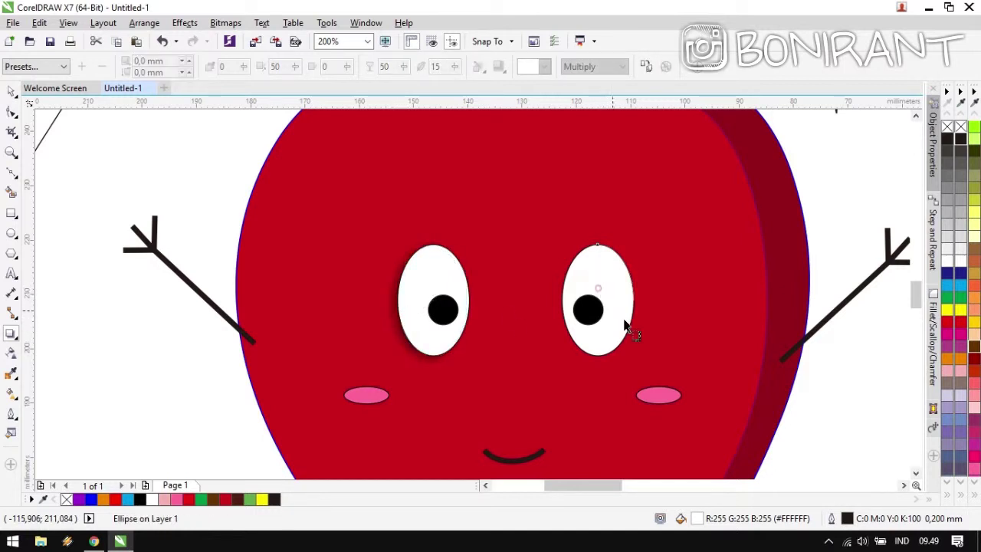
{"action": "left_click_drag", "start_coordinate": [641, 332], "coordinate": [641, 335]}
{"action": "scroll", "coordinate": [471, 294], "scroll_direction": "down", "scroll_amount": 2}
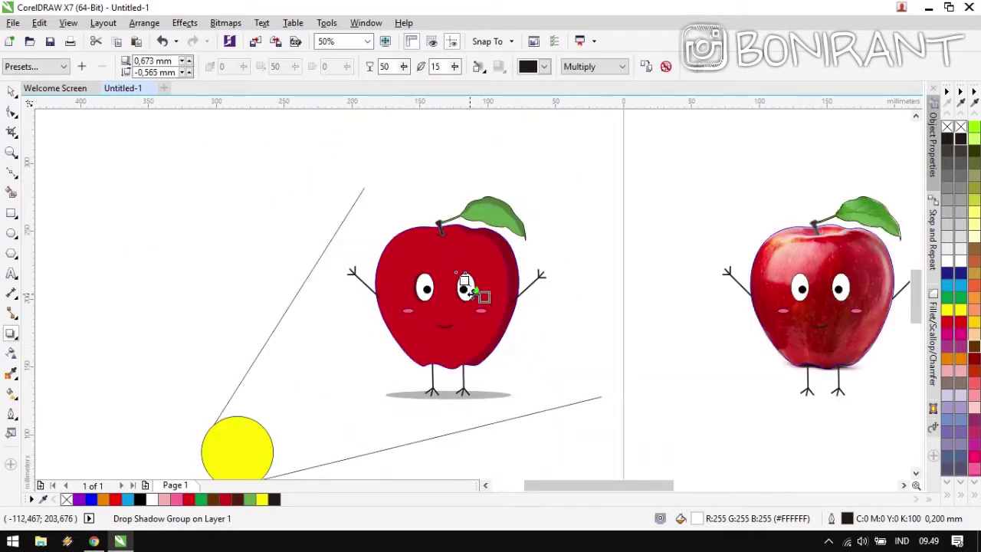
{"action": "scroll", "coordinate": [473, 295], "scroll_direction": "up", "scroll_amount": 1}
{"action": "scroll", "coordinate": [473, 294], "scroll_direction": "down", "scroll_amount": 1}
{"action": "key", "text": "space"}
{"action": "left_click", "coordinate": [676, 264]}
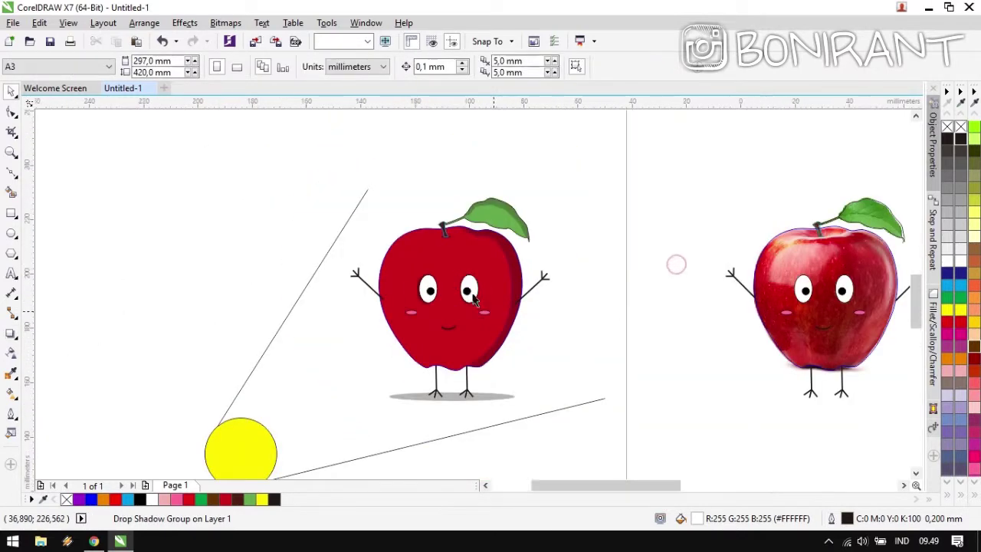
Set the feathering of the right eye's drop shadow to 58.
{"action": "scroll", "coordinate": [511, 325], "scroll_direction": "up", "scroll_amount": 1}
{"action": "scroll", "coordinate": [460, 291], "scroll_direction": "up", "scroll_amount": 1}
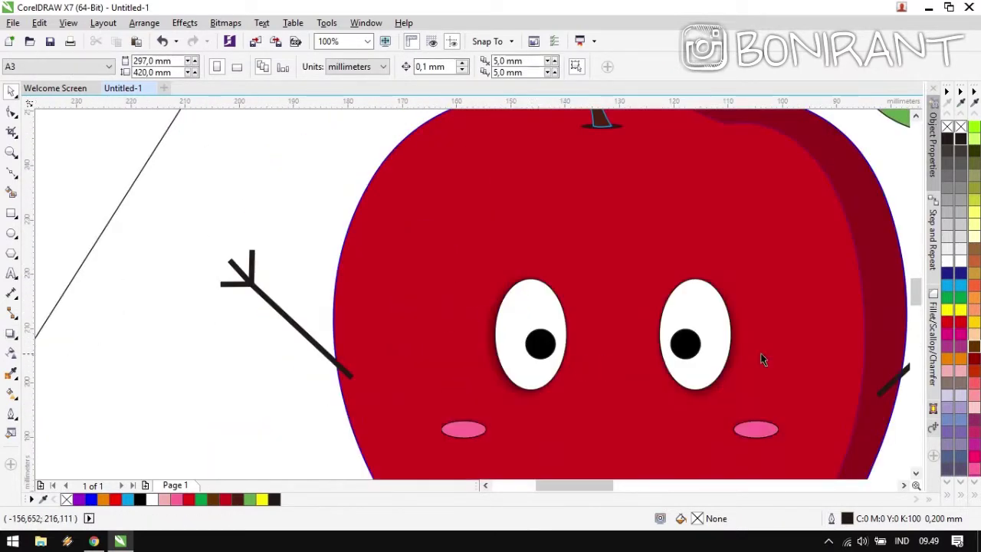
{"action": "left_click", "coordinate": [735, 360]}
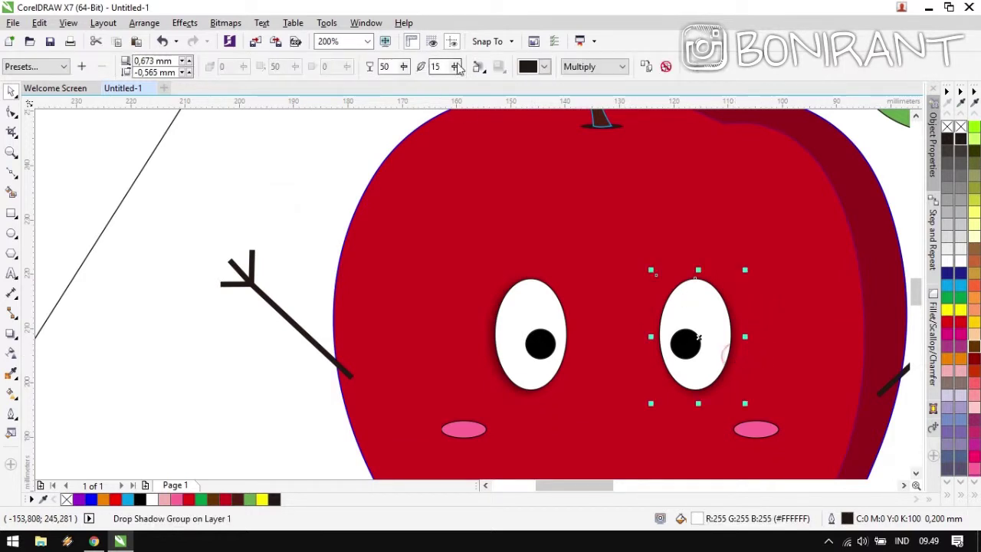
{"action": "left_click_drag", "start_coordinate": [455, 67], "coordinate": [483, 73]}
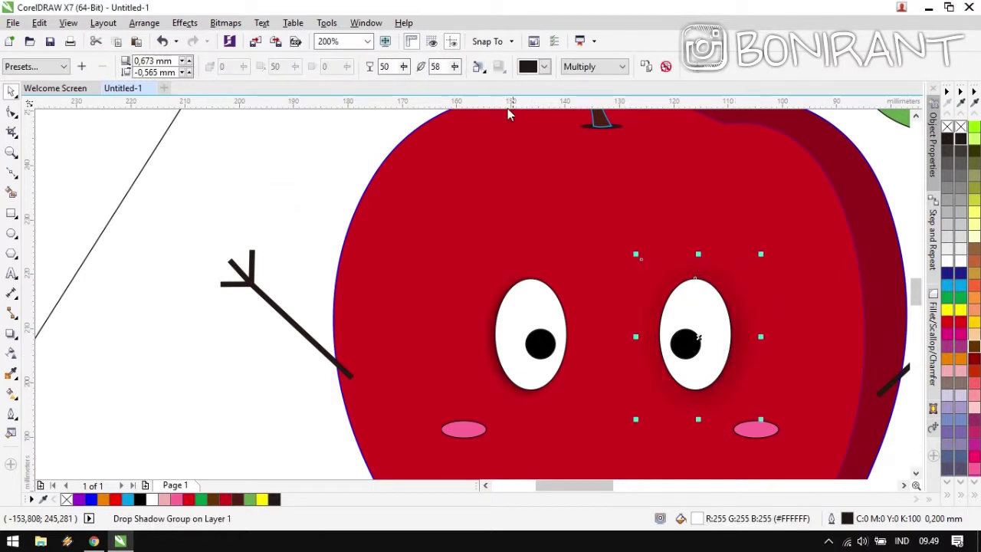
Set the feathering of the right and left eyes' drop shadows to 50 each, and deselect them.
{"action": "scroll", "coordinate": [476, 305], "scroll_direction": "down", "scroll_amount": 1}
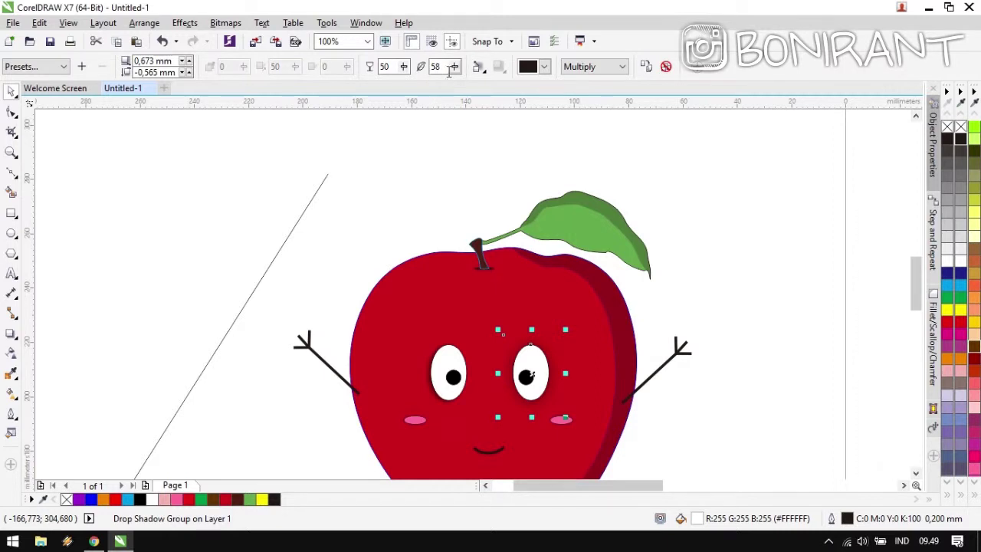
{"action": "scroll", "coordinate": [481, 320], "scroll_direction": "up", "scroll_amount": 1}
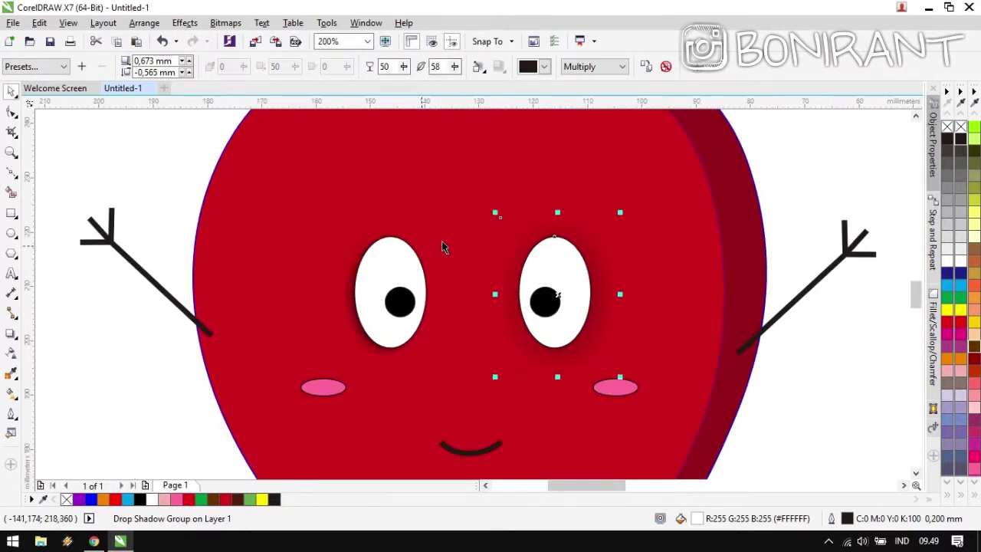
{"action": "type", "text": "50"}
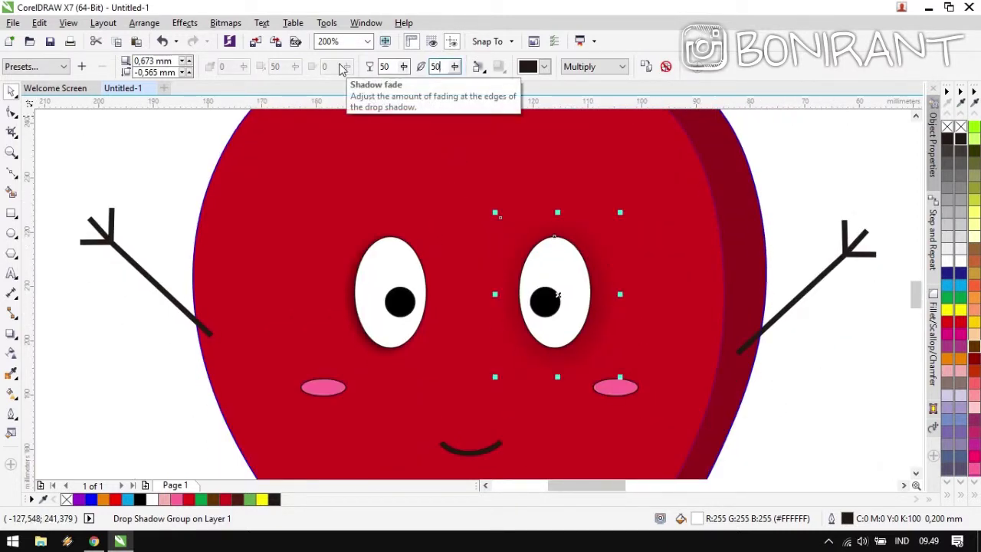
{"action": "left_click", "coordinate": [355, 287]}
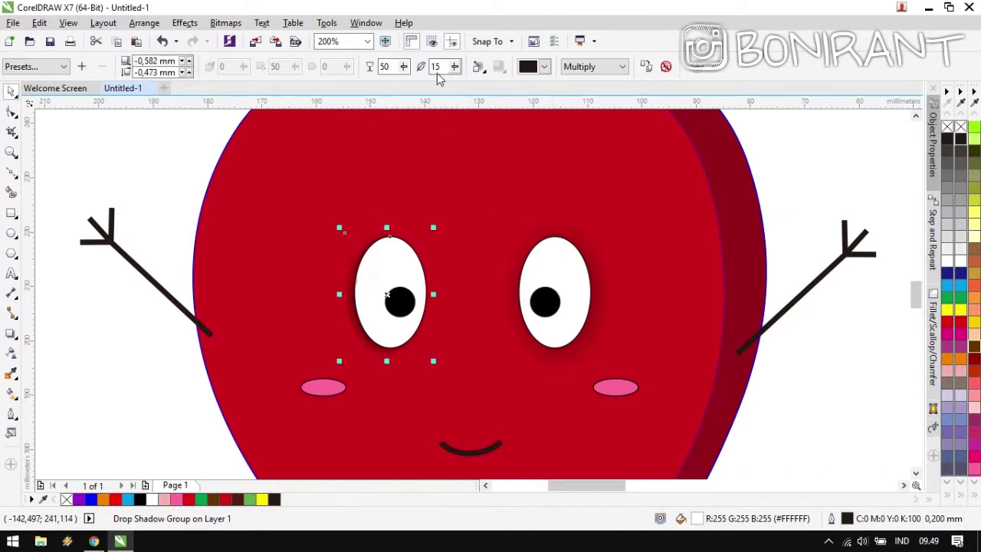
{"action": "type", "text": "50"}
{"action": "key", "text": "Return"}
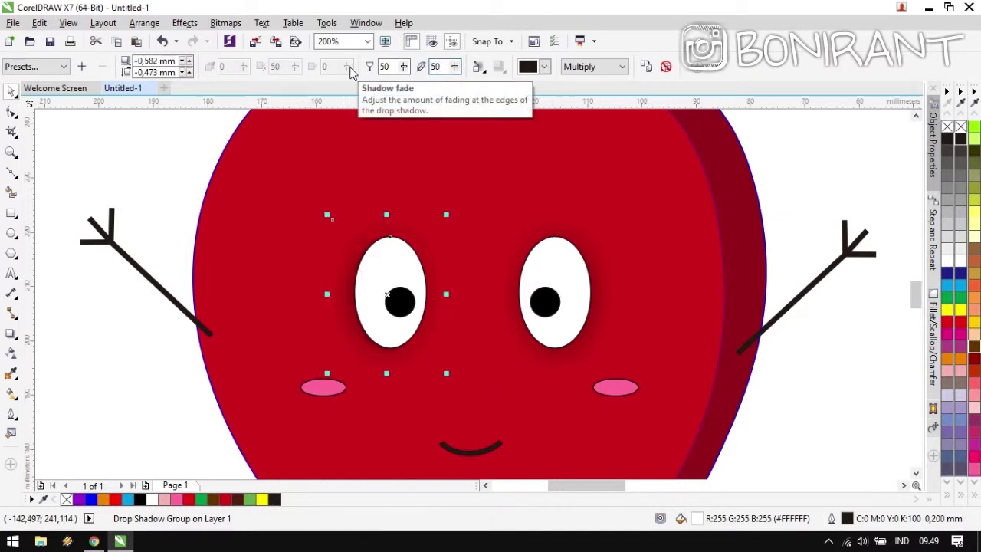
{"action": "scroll", "coordinate": [672, 262], "scroll_direction": "down", "scroll_amount": 2}
{"action": "left_click", "coordinate": [672, 261]}
{"action": "scroll", "coordinate": [672, 261], "scroll_direction": "up", "scroll_amount": 1}
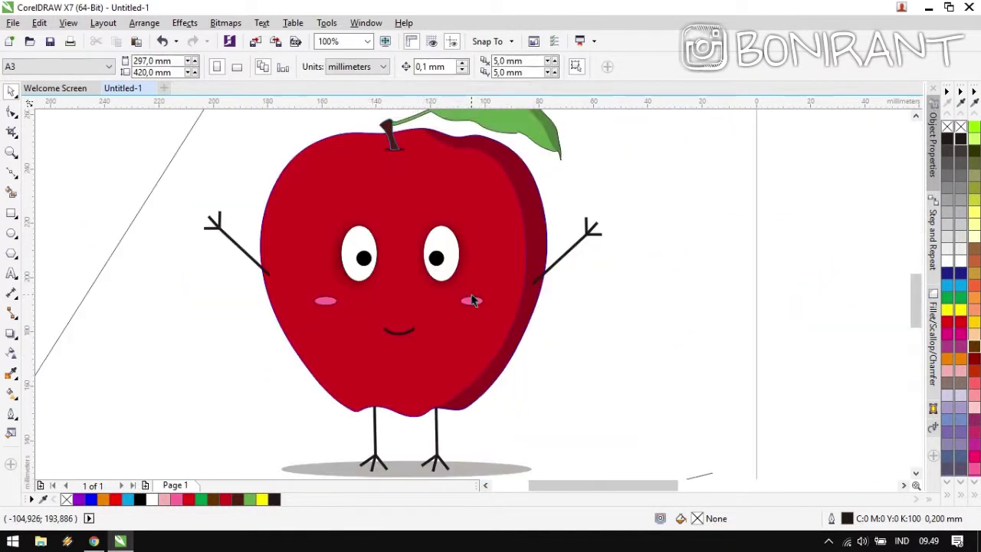
{"action": "left_click_drag", "start_coordinate": [511, 331], "coordinate": [506, 316]}
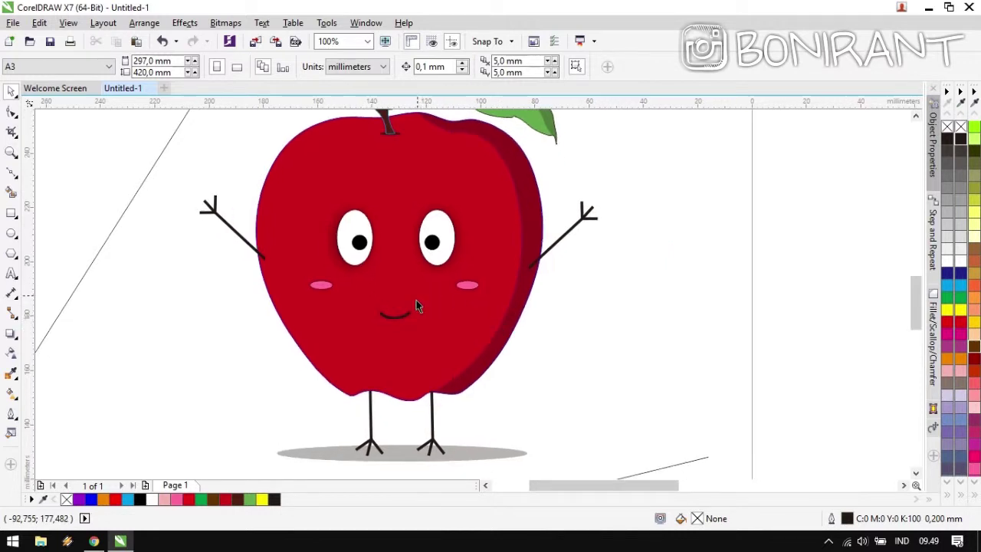
Delete the yellow sun circle and its two light ray lines beside the apple character.
{"action": "scroll", "coordinate": [472, 293], "scroll_direction": "down", "scroll_amount": 1}
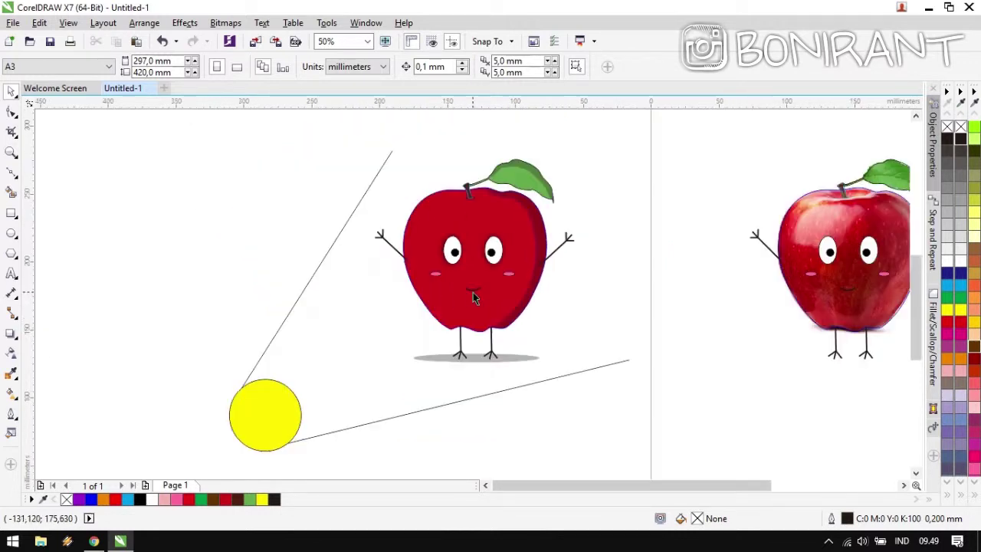
{"action": "left_click", "coordinate": [257, 417]}
{"action": "key", "text": "Delete"}
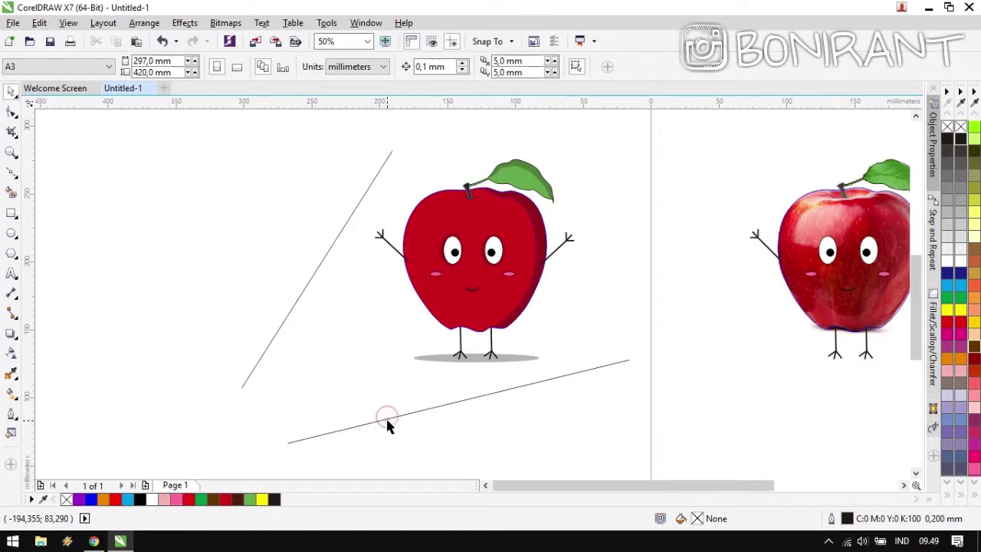
{"action": "left_click", "coordinate": [387, 420]}
{"action": "key", "text": "Delete"}
{"action": "left_click", "coordinate": [278, 329]}
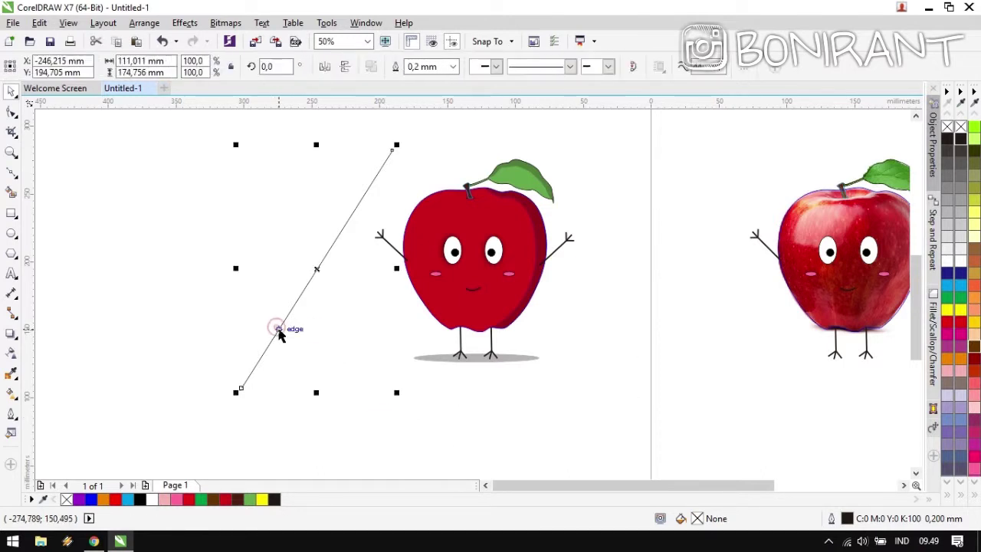
{"action": "key", "text": "Delete"}
Try the leaf without an outline by setting its outline width to None, and undo the change.
{"action": "left_click_drag", "start_coordinate": [488, 283], "coordinate": [470, 294]}
{"action": "scroll", "coordinate": [506, 267], "scroll_direction": "down", "scroll_amount": 1}
{"action": "scroll", "coordinate": [498, 204], "scroll_direction": "up", "scroll_amount": 1}
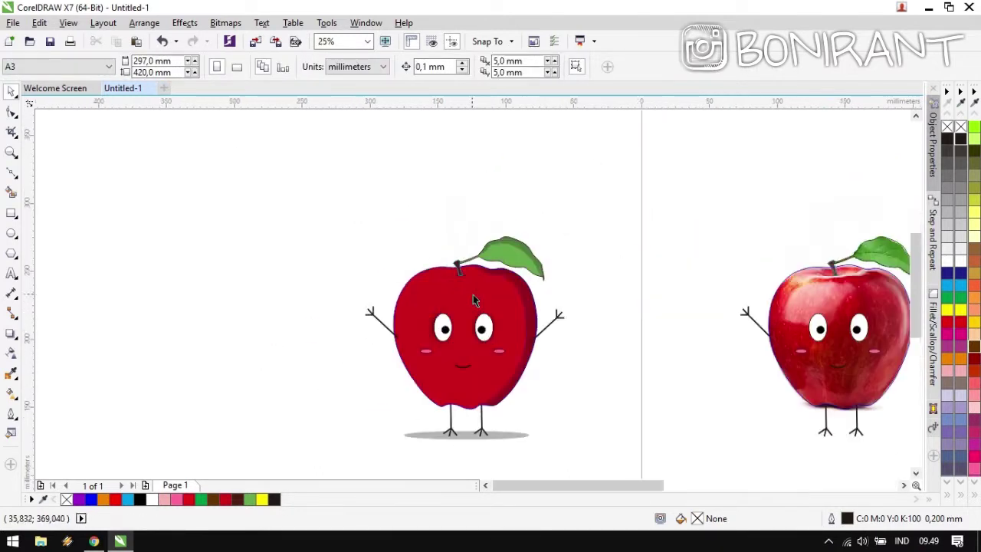
{"action": "scroll", "coordinate": [473, 294], "scroll_direction": "up", "scroll_amount": 2}
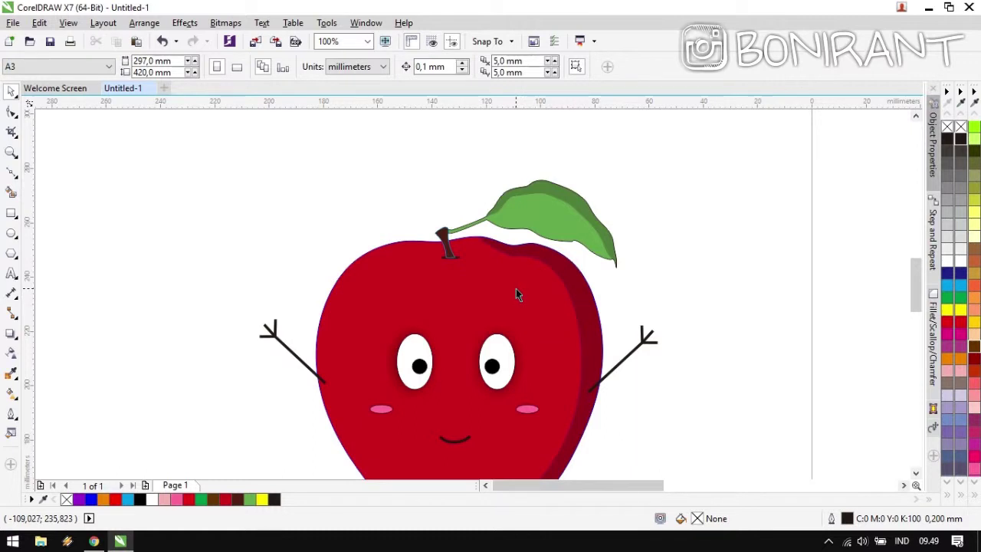
{"action": "scroll", "coordinate": [534, 208], "scroll_direction": "up", "scroll_amount": 1}
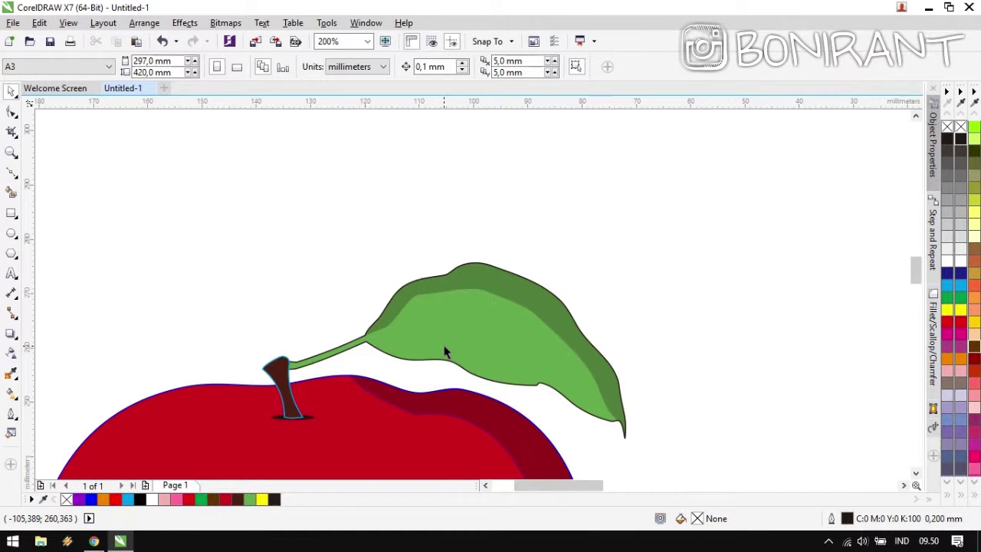
{"action": "scroll", "coordinate": [513, 333], "scroll_direction": "up", "scroll_amount": 1}
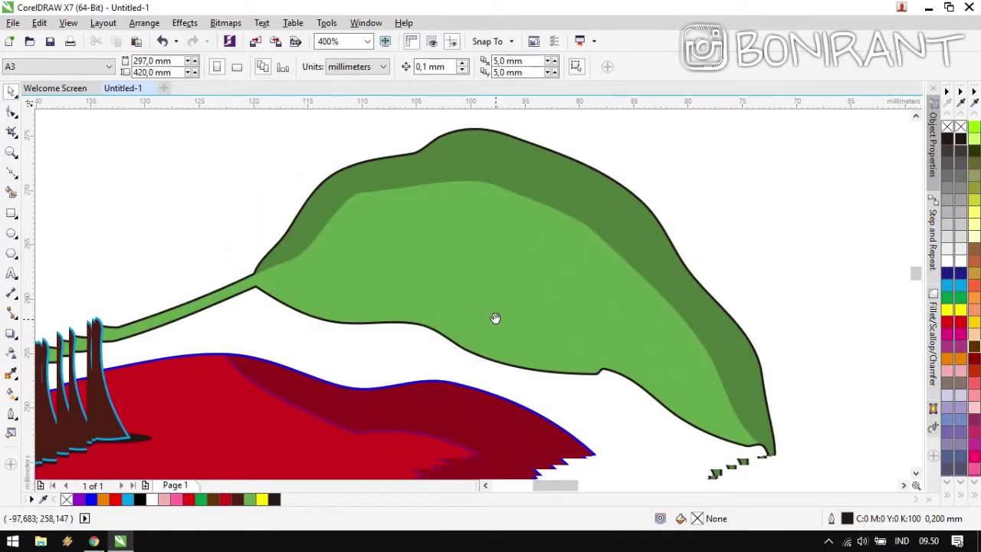
{"action": "left_click", "coordinate": [495, 323]}
{"action": "left_click", "coordinate": [453, 66]}
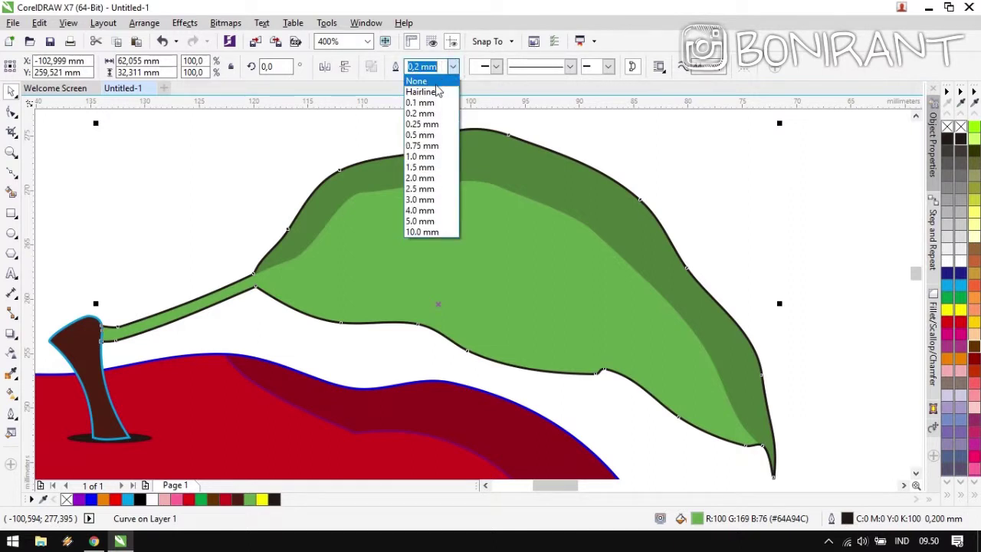
{"action": "left_click", "coordinate": [426, 81]}
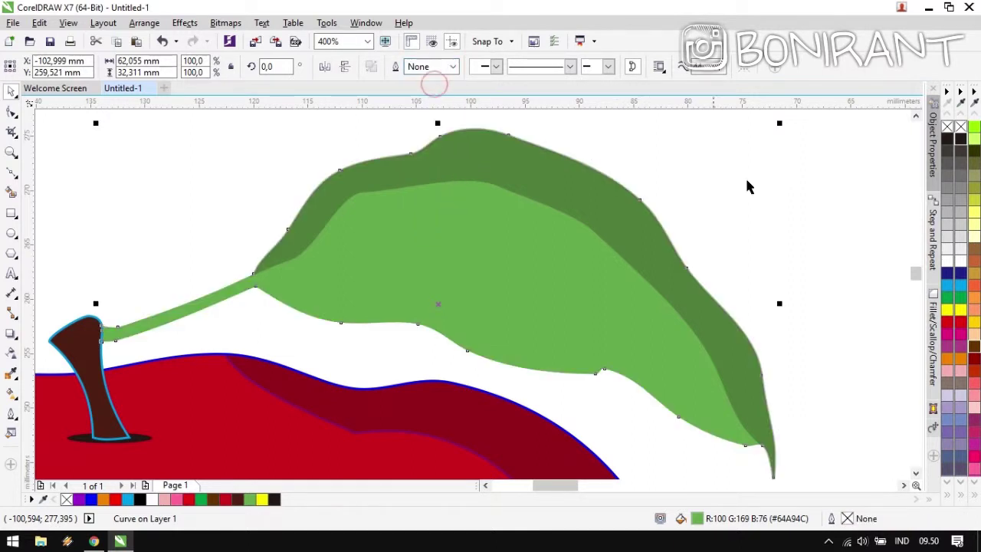
{"action": "left_click", "coordinate": [795, 194]}
{"action": "scroll", "coordinate": [471, 304], "scroll_direction": "down", "scroll_amount": 2}
{"action": "scroll", "coordinate": [473, 298], "scroll_direction": "up", "scroll_amount": 1}
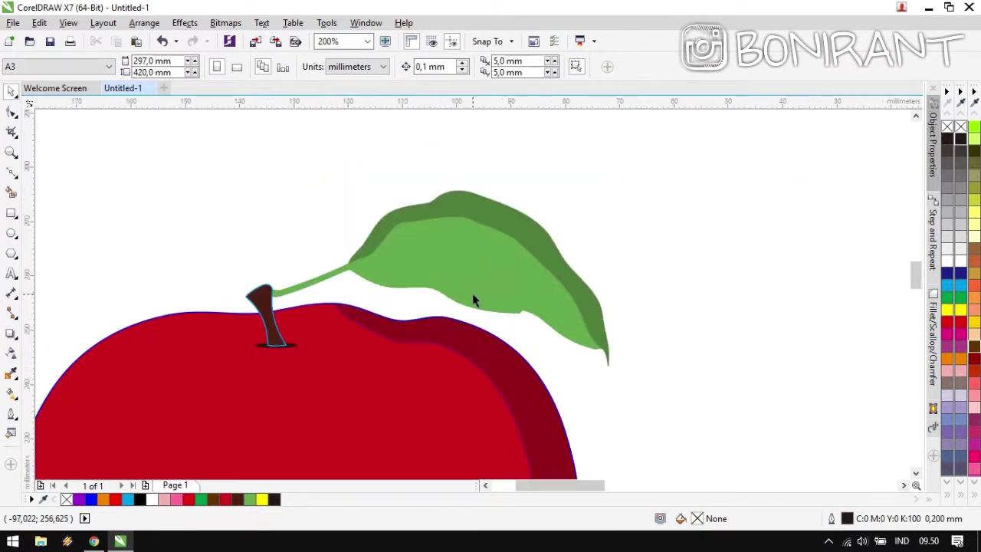
{"action": "key", "text": "ctrl+z"}
Try removing the leaf's outline by assigning it no outline colour, and deselect the leaf.
{"action": "scroll", "coordinate": [470, 287], "scroll_direction": "up", "scroll_amount": 1}
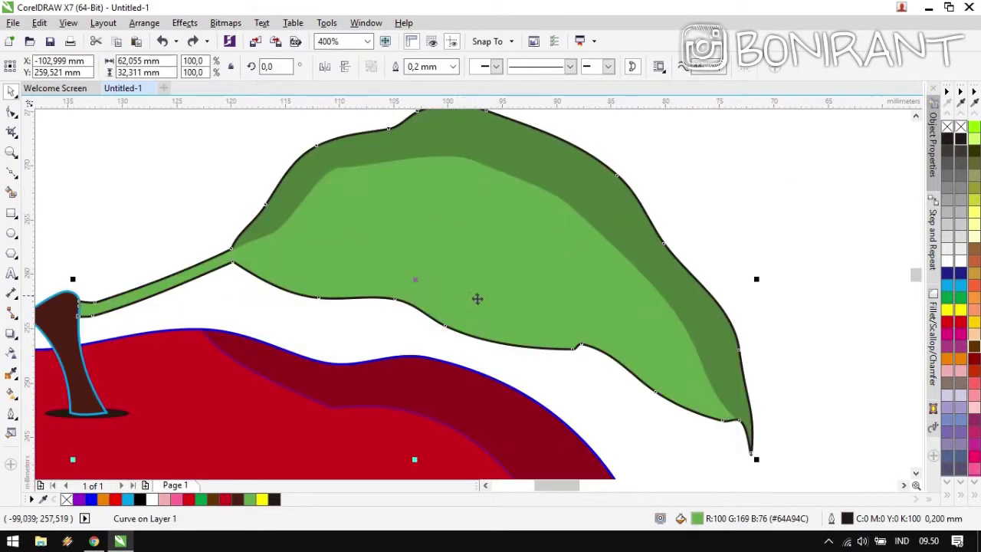
{"action": "left_click", "coordinate": [768, 190]}
{"action": "left_click", "coordinate": [530, 300]}
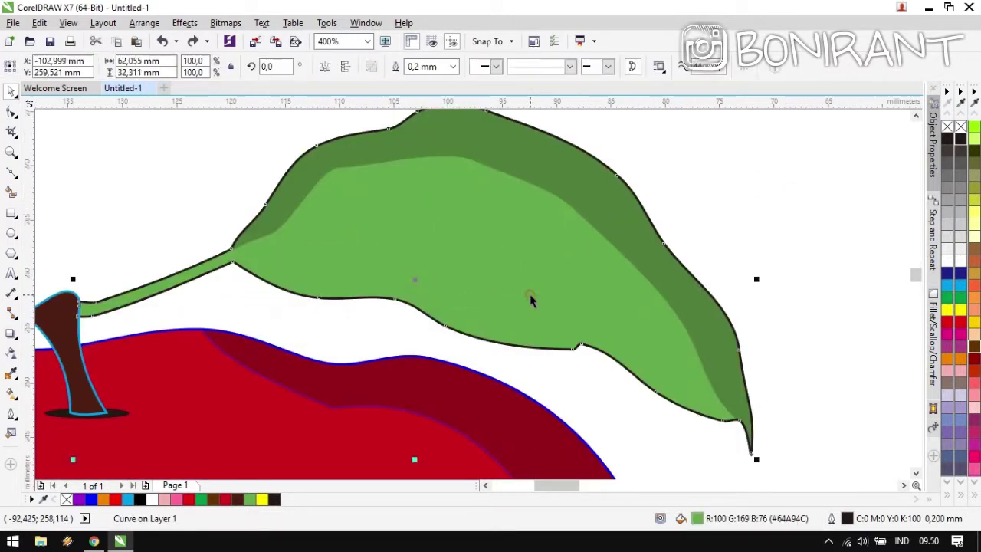
{"action": "right_click", "coordinate": [961, 128]}
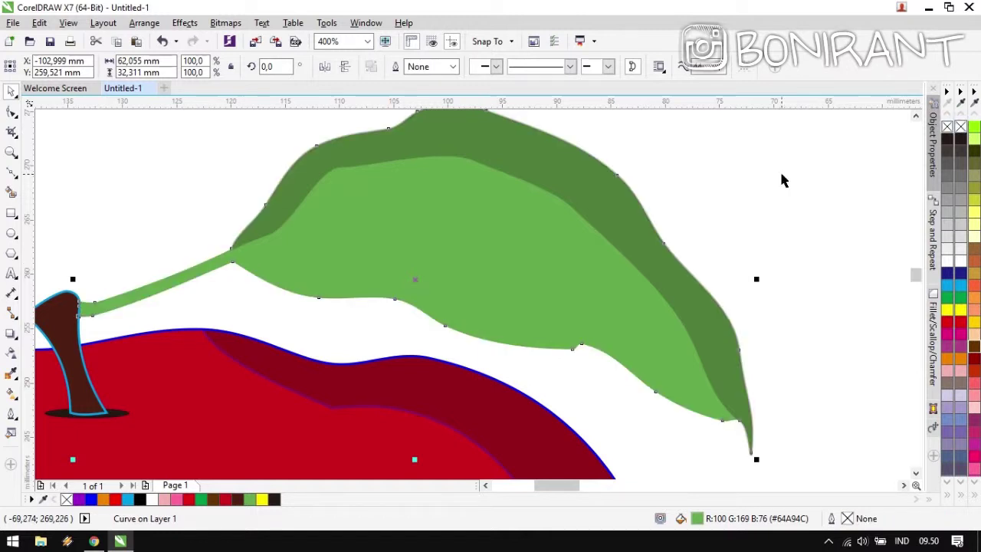
{"action": "left_click", "coordinate": [848, 177]}
{"action": "scroll", "coordinate": [442, 335], "scroll_direction": "down", "scroll_amount": 1}
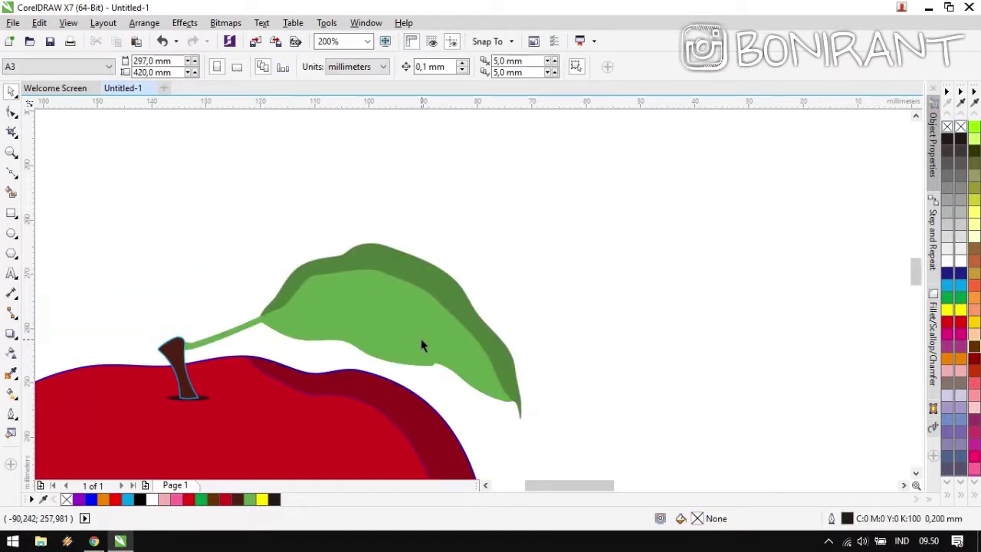
{"action": "scroll", "coordinate": [423, 343], "scroll_direction": "up", "scroll_amount": 1}
{"action": "scroll", "coordinate": [459, 322], "scroll_direction": "down", "scroll_amount": 2}
Place a duplicate of the green leaf shape about 72 mm to the right of the original.
{"action": "left_click", "coordinate": [464, 294]}
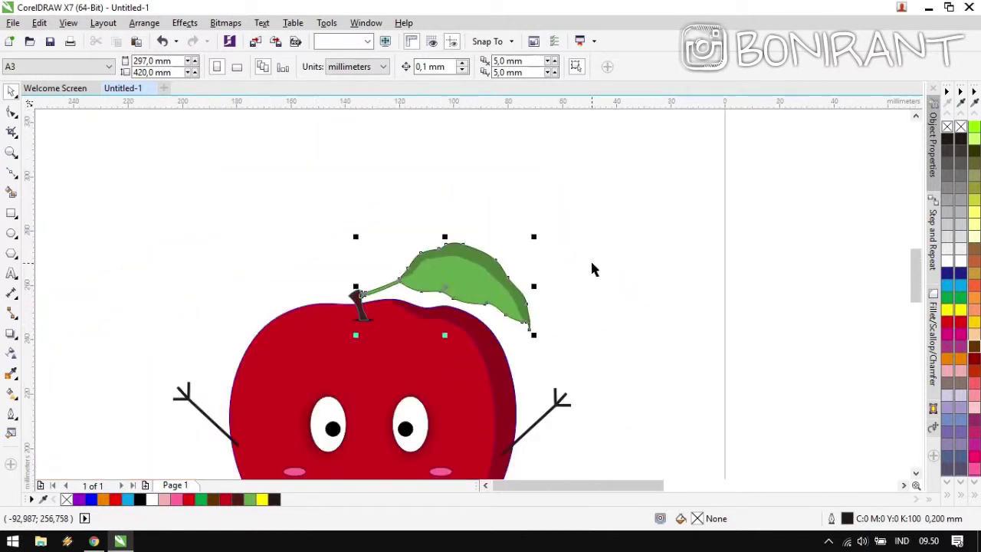
{"action": "left_click", "coordinate": [591, 264]}
{"action": "left_click_drag", "start_coordinate": [462, 279], "coordinate": [656, 272]}
{"action": "right_click", "coordinate": [654, 271]}
{"action": "left_click", "coordinate": [694, 193]}
{"action": "scroll", "coordinate": [674, 277], "scroll_direction": "up", "scroll_amount": 1}
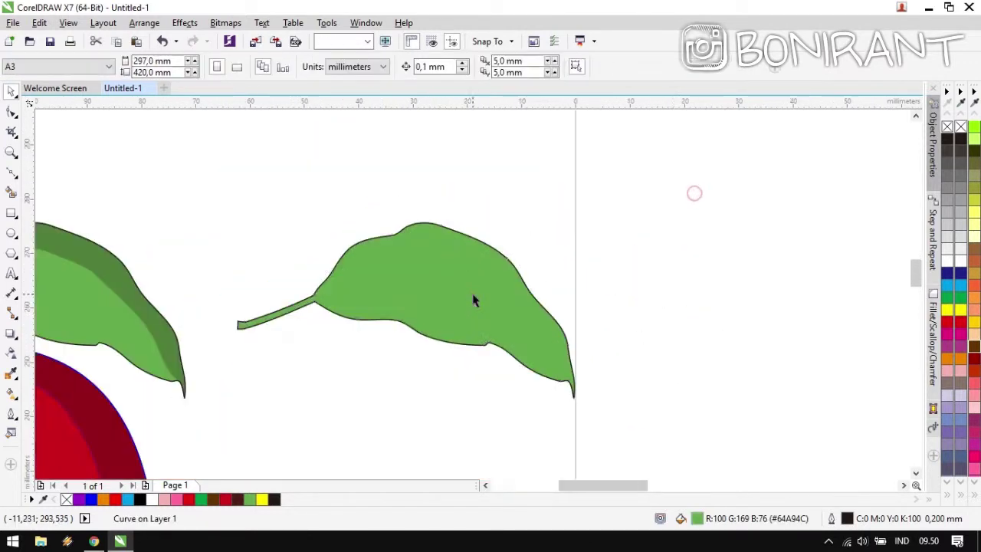
Try removing the outline of the leaf copy, and undo the removal.
{"action": "left_click", "coordinate": [472, 293]}
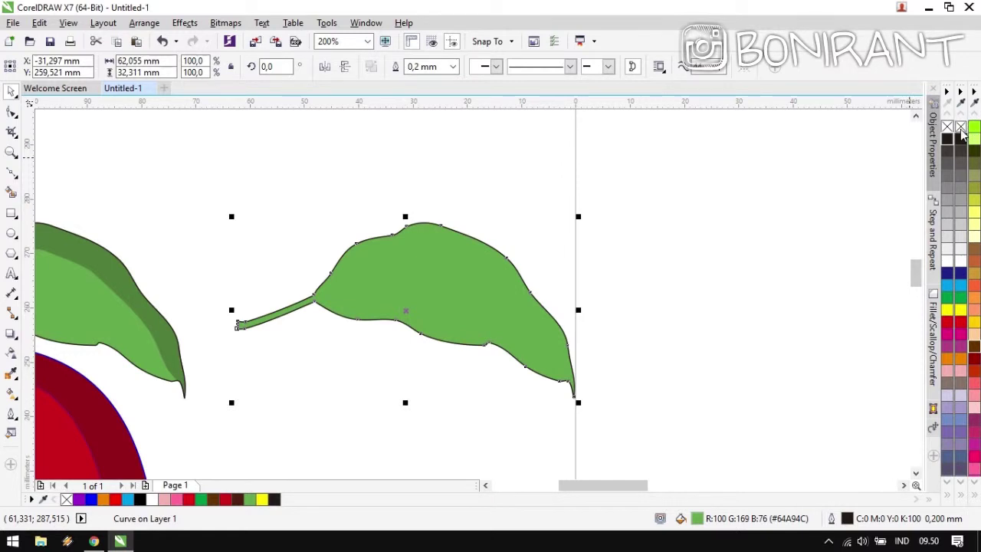
{"action": "left_click", "coordinate": [772, 218]}
{"action": "key", "text": "Tab"}
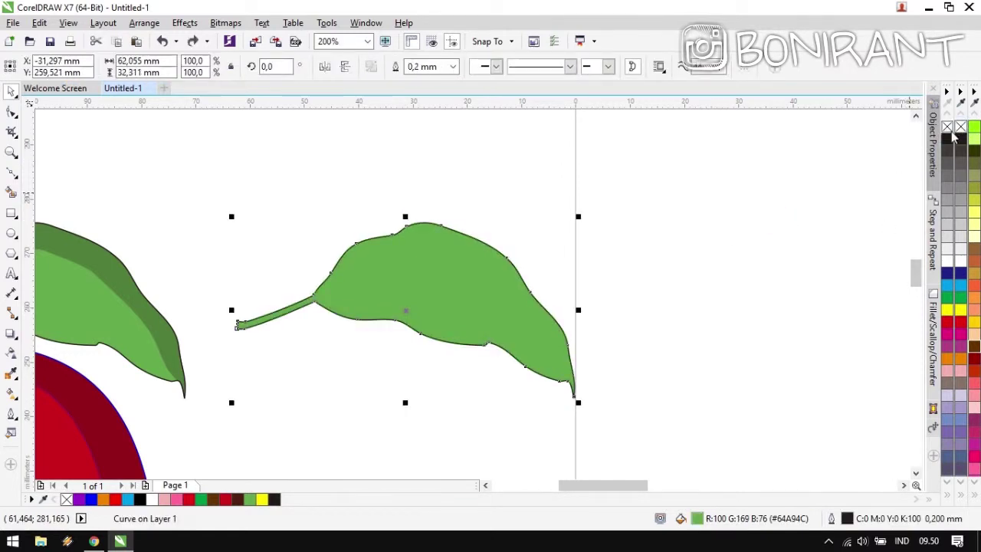
Remove the fill of the leaf copy as a test, and delete the copy.
{"action": "left_click", "coordinate": [947, 127]}
{"action": "left_click", "coordinate": [773, 258]}
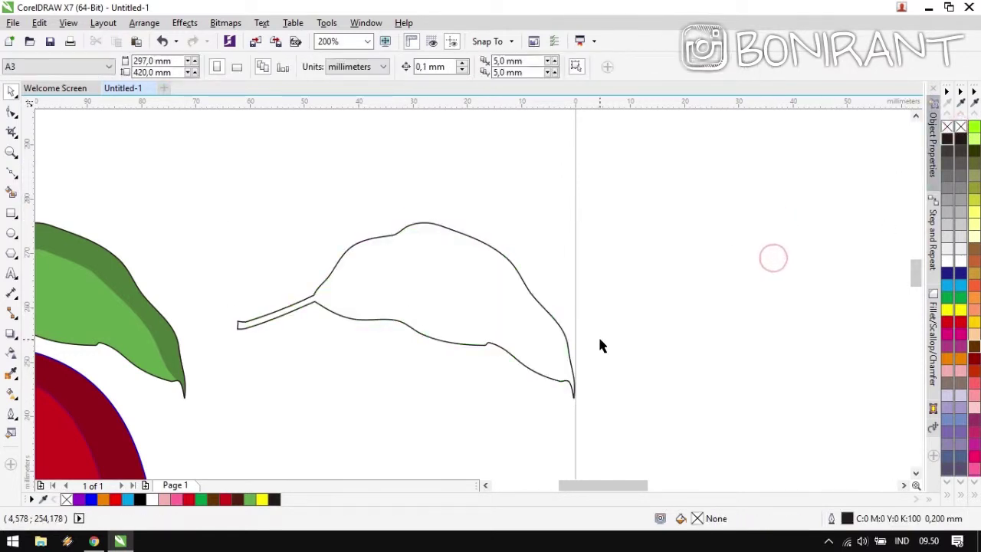
{"action": "left_click", "coordinate": [434, 328]}
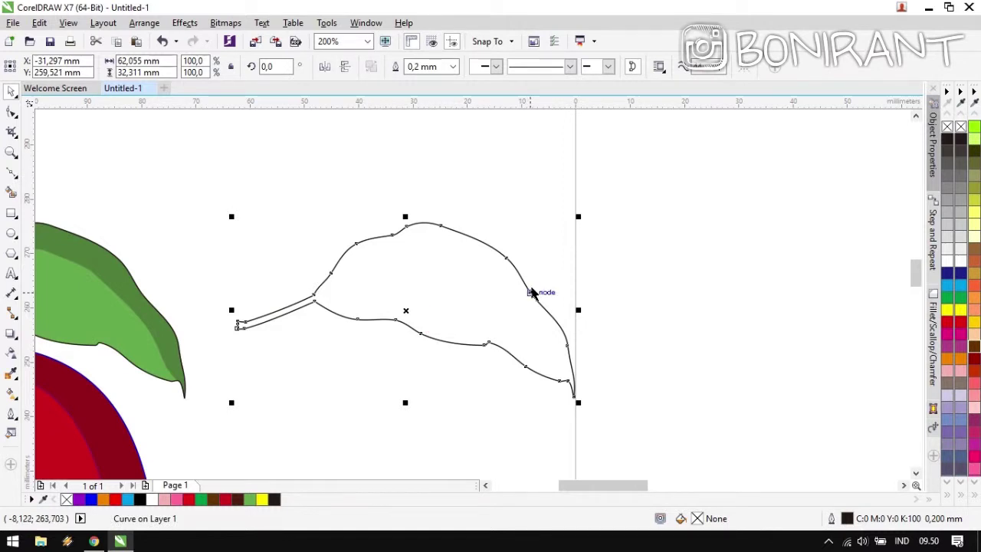
{"action": "key", "text": "Delete"}
Remove the outlines of the character's original green leaf and of the brown stem.
{"action": "left_click_drag", "start_coordinate": [336, 316], "coordinate": [697, 210]}
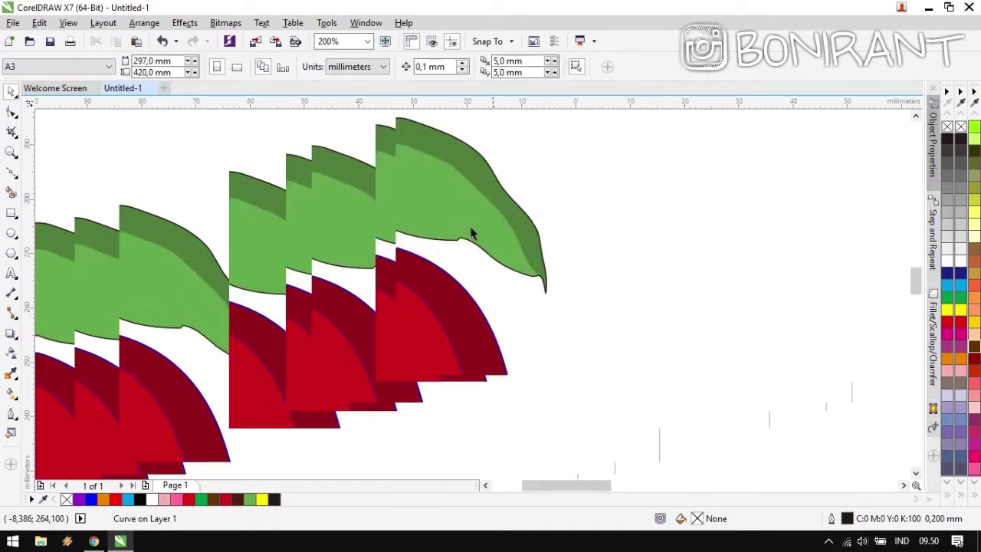
{"action": "left_click", "coordinate": [415, 206]}
{"action": "right_click", "coordinate": [960, 128]}
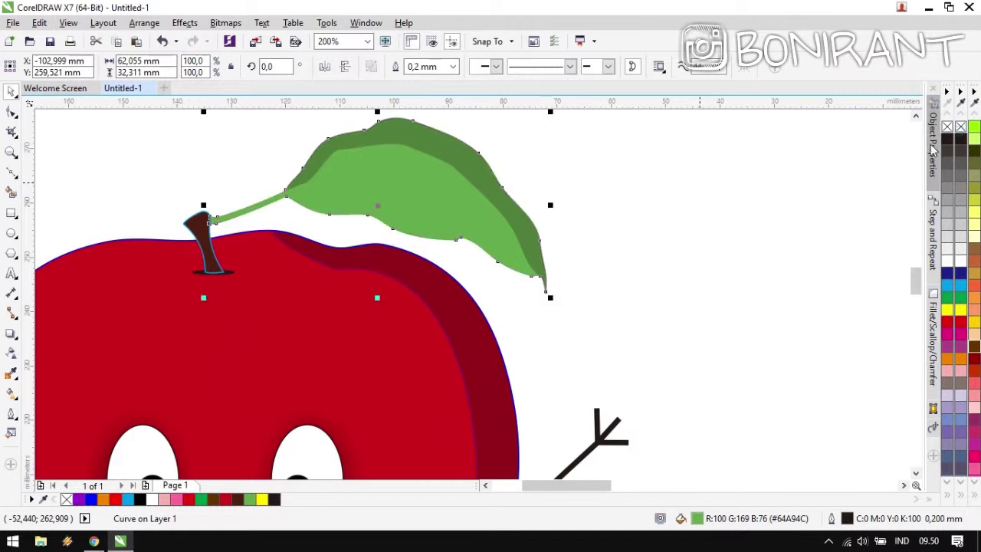
{"action": "left_click", "coordinate": [203, 247]}
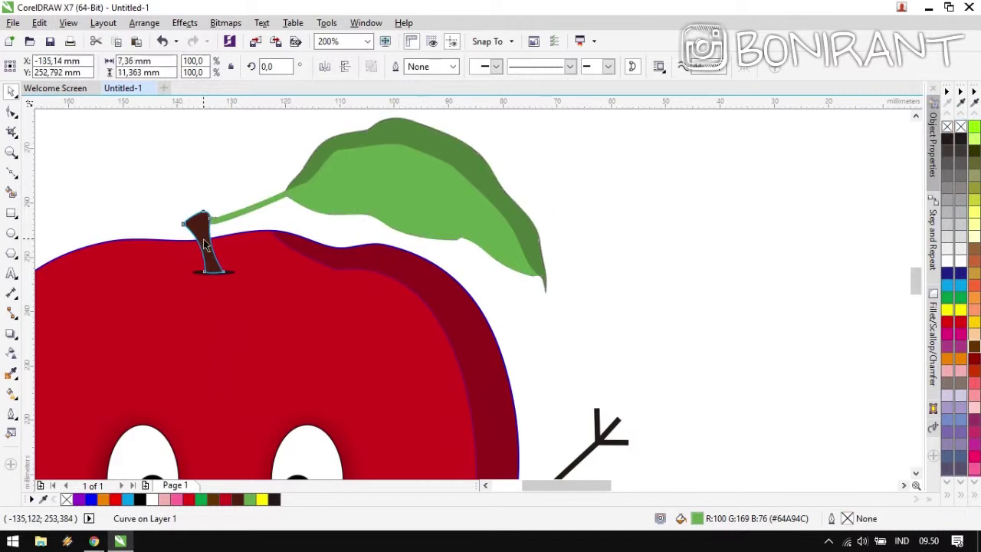
{"action": "right_click", "coordinate": [960, 127]}
Remove the blue outlines of the apple's side shadow shape and of the red apple body.
{"action": "left_click", "coordinate": [457, 310]}
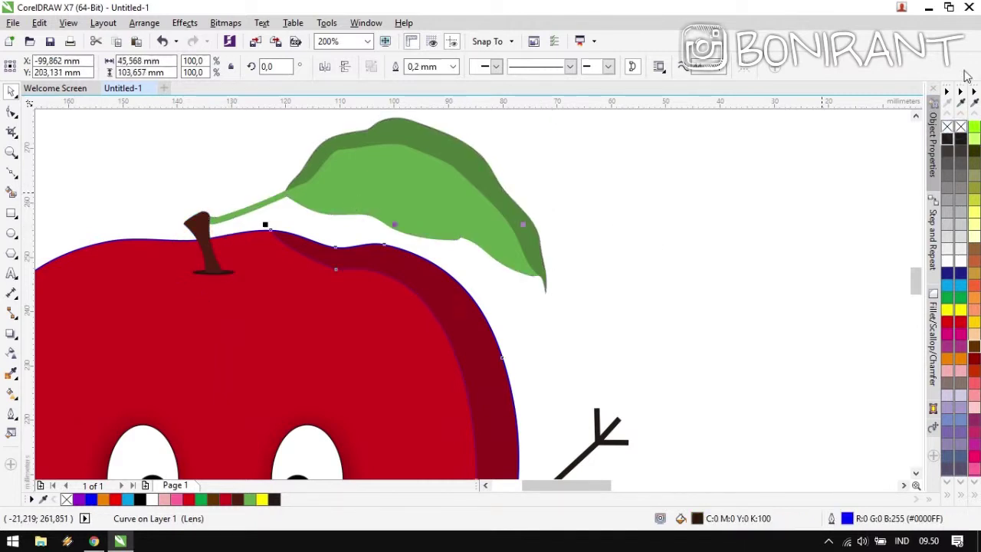
{"action": "left_click", "coordinate": [421, 357]}
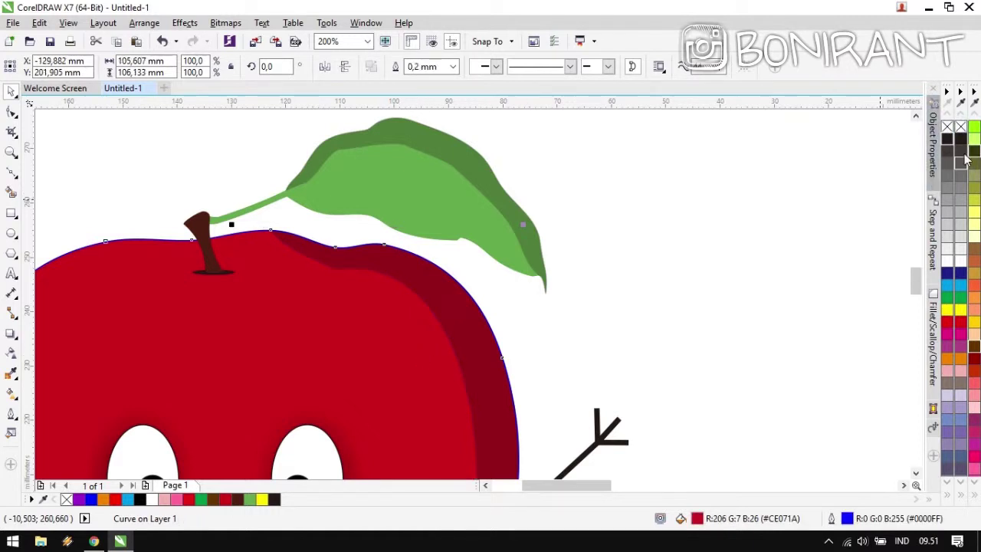
{"action": "right_click", "coordinate": [960, 127]}
Remove the outline colour from the main line of the character's right-hand arm.
{"action": "left_click_drag", "start_coordinate": [398, 401], "coordinate": [627, 200]}
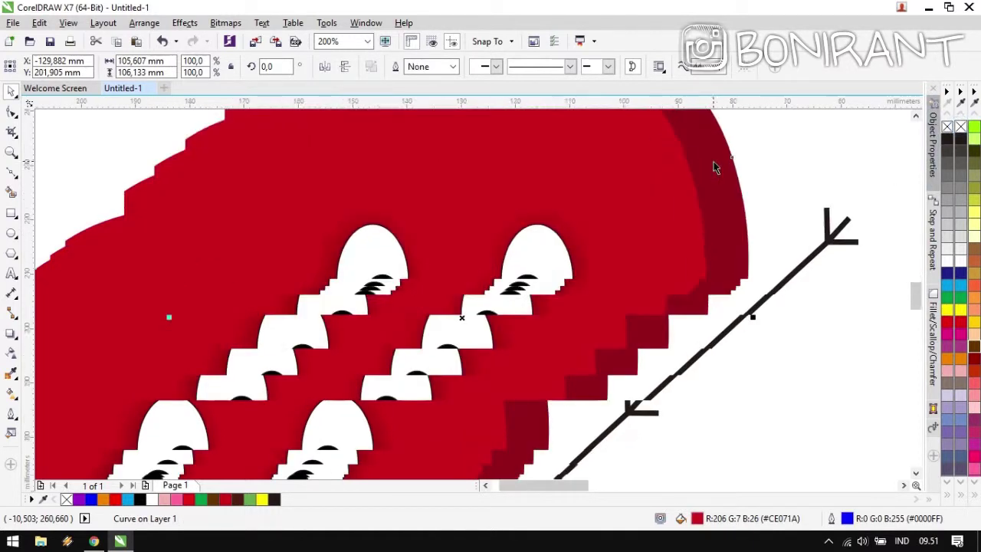
{"action": "left_click", "coordinate": [792, 282]}
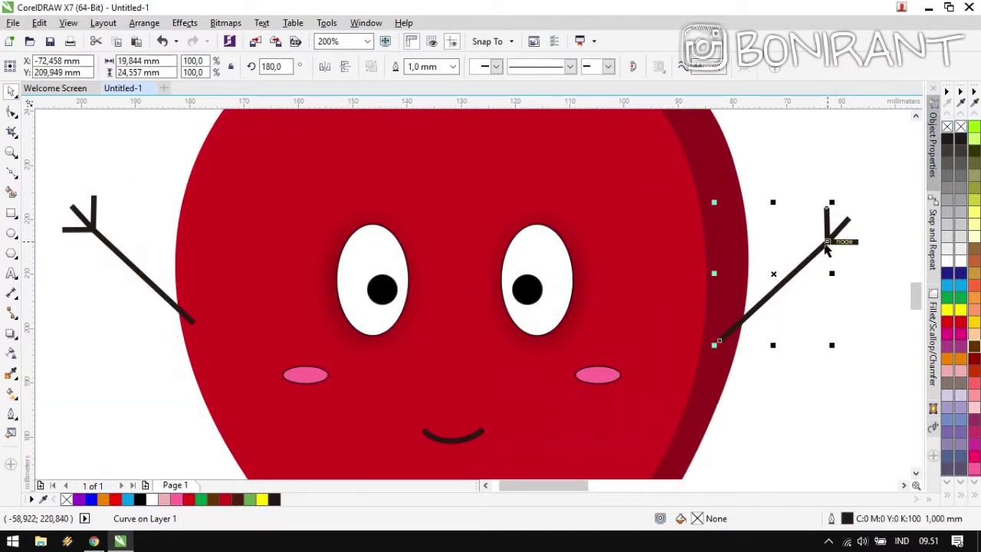
{"action": "right_click", "coordinate": [948, 130]}
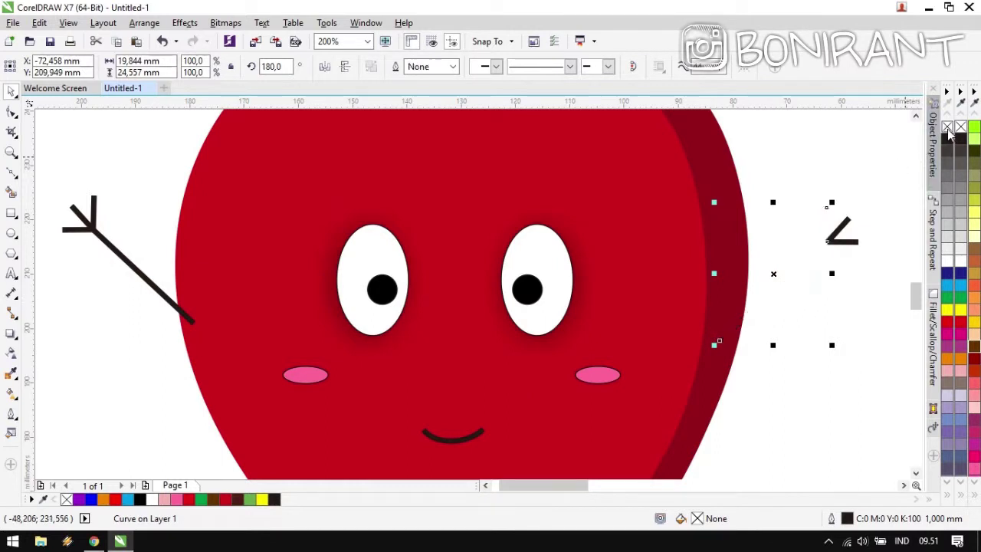
Undo the outline removal on the right arm's main line and check the apple body and side shadow for outlines.
{"action": "left_click", "coordinate": [845, 152]}
{"action": "key", "text": "ctrl+z"}
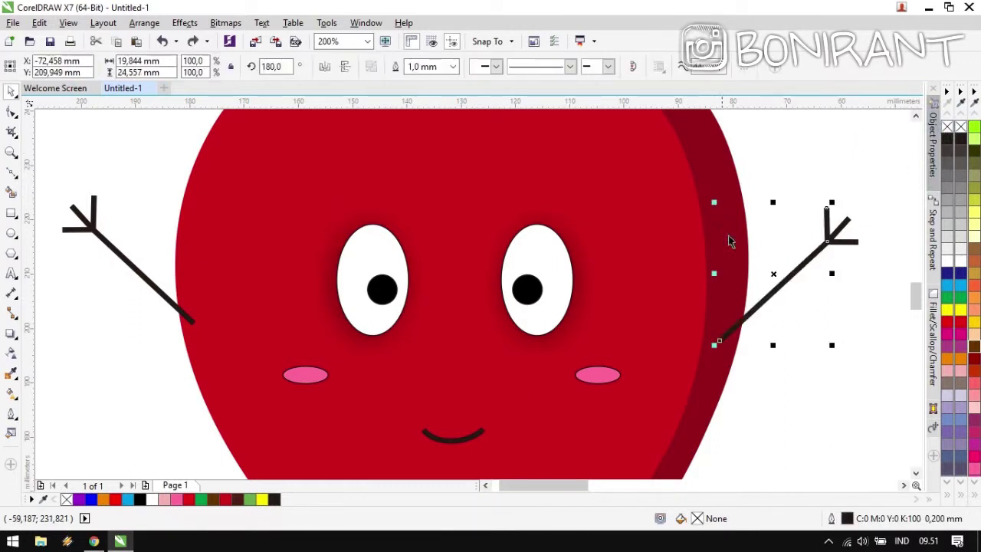
{"action": "left_click_drag", "start_coordinate": [585, 161], "coordinate": [579, 270]}
{"action": "left_click", "coordinate": [546, 224]}
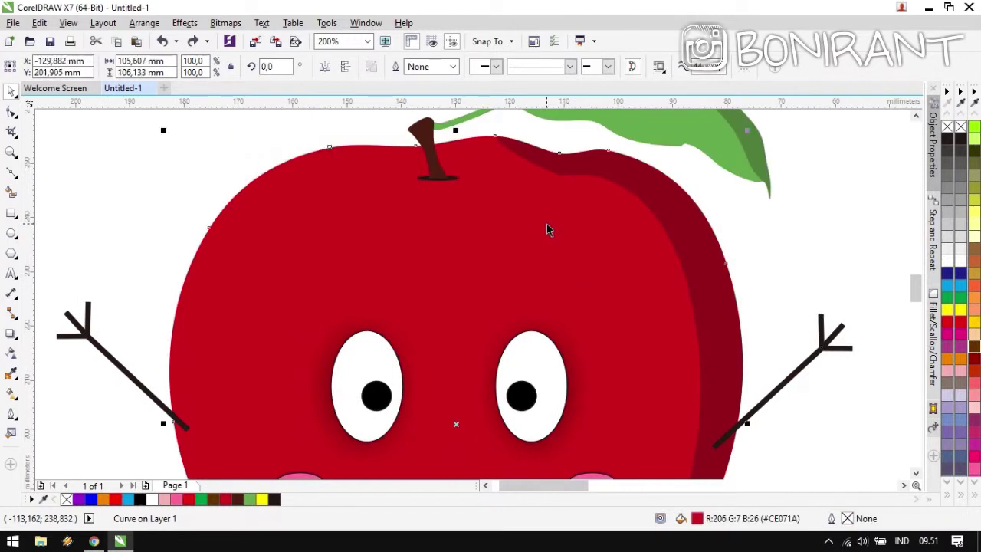
{"action": "left_click", "coordinate": [652, 197]}
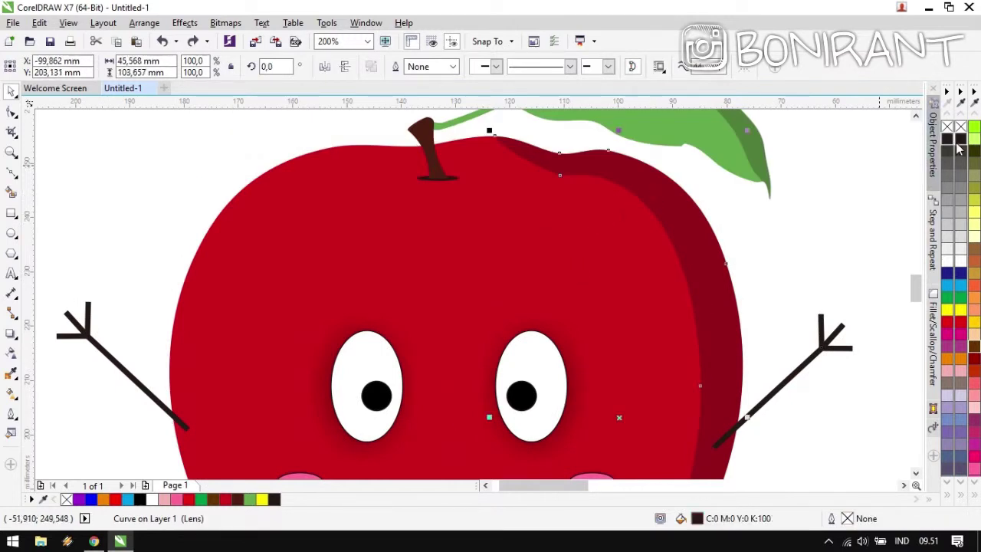
{"action": "left_click", "coordinate": [432, 304]}
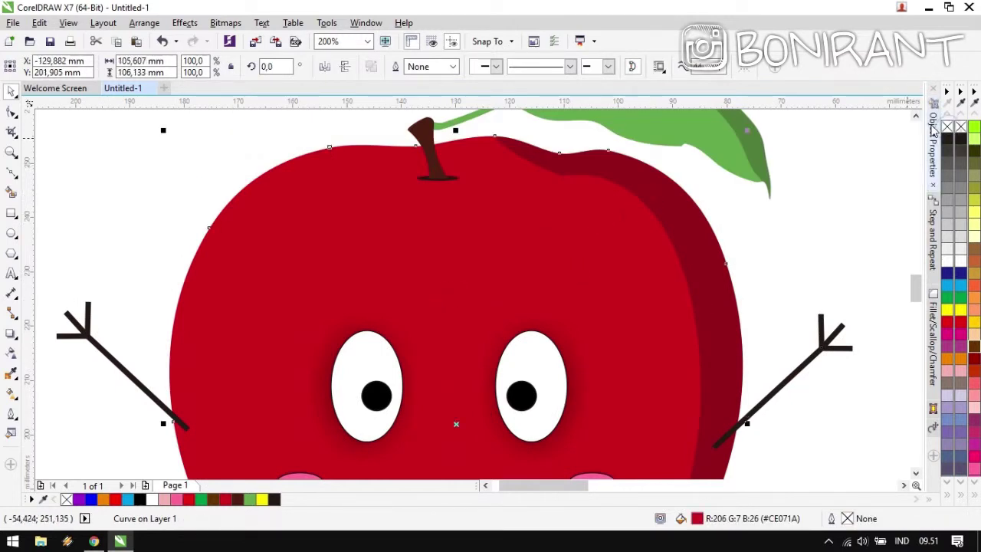
Remove the outlines of both white eye ellipses and both pink cheek ellipses.
{"action": "left_click", "coordinate": [534, 380]}
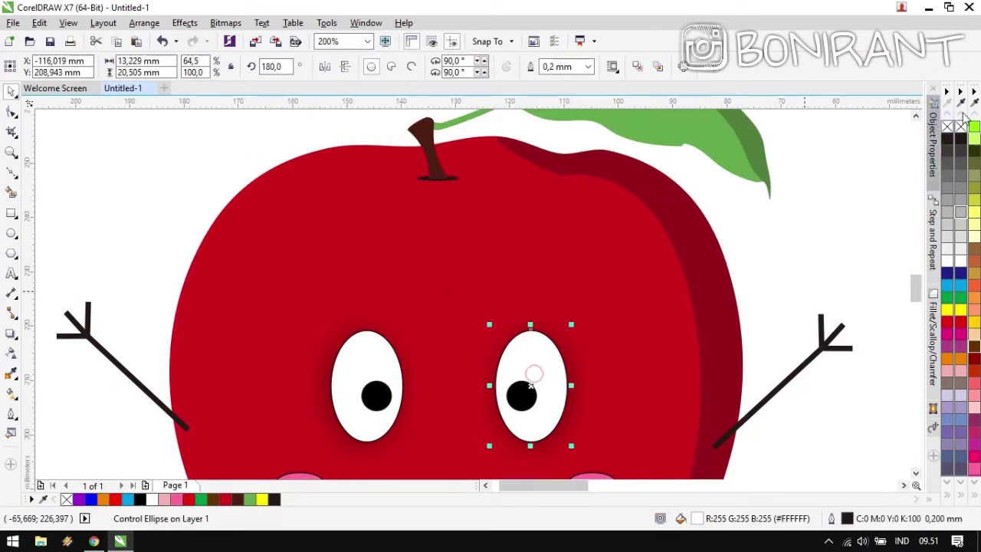
{"action": "left_click", "coordinate": [388, 365]}
{"action": "left_click_drag", "start_coordinate": [548, 373], "coordinate": [564, 269]}
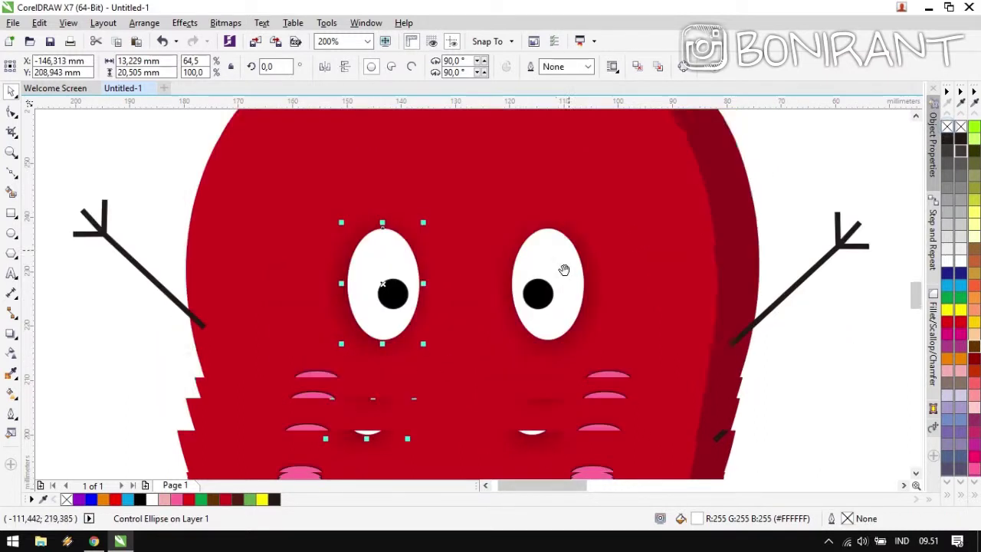
{"action": "left_click", "coordinate": [307, 343]}
{"action": "left_click", "coordinate": [617, 331], "text": "shift"}
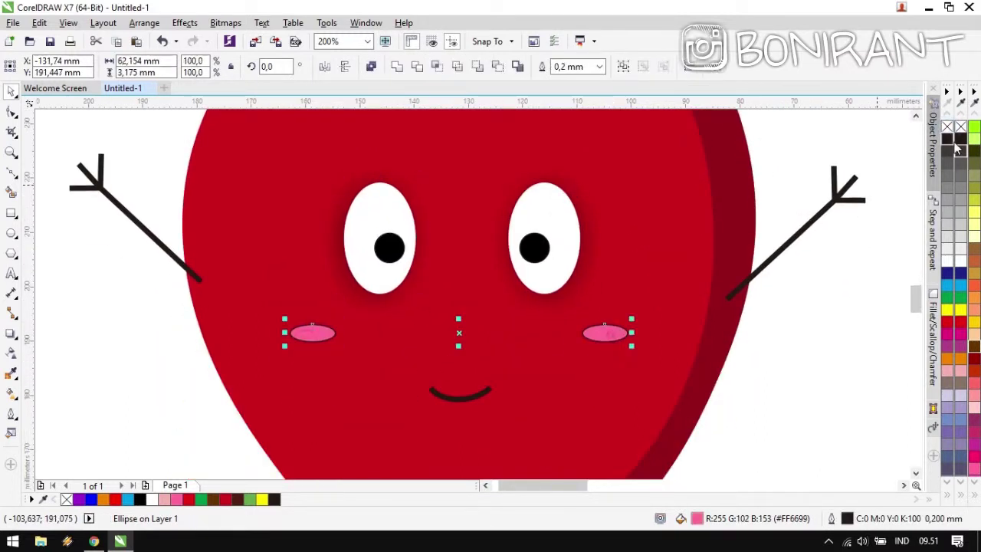
{"action": "scroll", "coordinate": [459, 304], "scroll_direction": "down", "scroll_amount": 2}
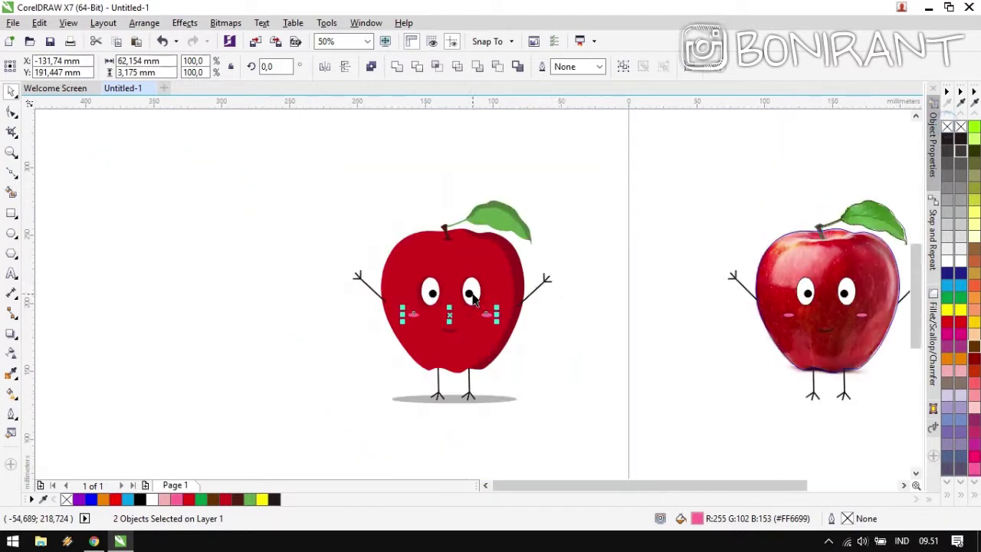
{"action": "left_click", "coordinate": [630, 257]}
Move the whole flat apple character further away from the page, on its left side.
{"action": "scroll", "coordinate": [630, 256], "scroll_direction": "down", "scroll_amount": 1}
{"action": "scroll", "coordinate": [472, 294], "scroll_direction": "up", "scroll_amount": 1}
{"action": "left_click_drag", "start_coordinate": [556, 146], "coordinate": [252, 411]}
{"action": "left_click_drag", "start_coordinate": [431, 309], "coordinate": [334, 309]}
{"action": "left_click", "coordinate": [505, 271]}
Place the plain apple photo beside the flat character, on the character's left.
{"action": "left_click_drag", "start_coordinate": [420, 263], "coordinate": [483, 292]}
{"action": "scroll", "coordinate": [489, 292], "scroll_direction": "down", "scroll_amount": 1}
{"action": "scroll", "coordinate": [560, 299], "scroll_direction": "up", "scroll_amount": 1}
{"action": "scroll", "coordinate": [519, 296], "scroll_direction": "down", "scroll_amount": 1}
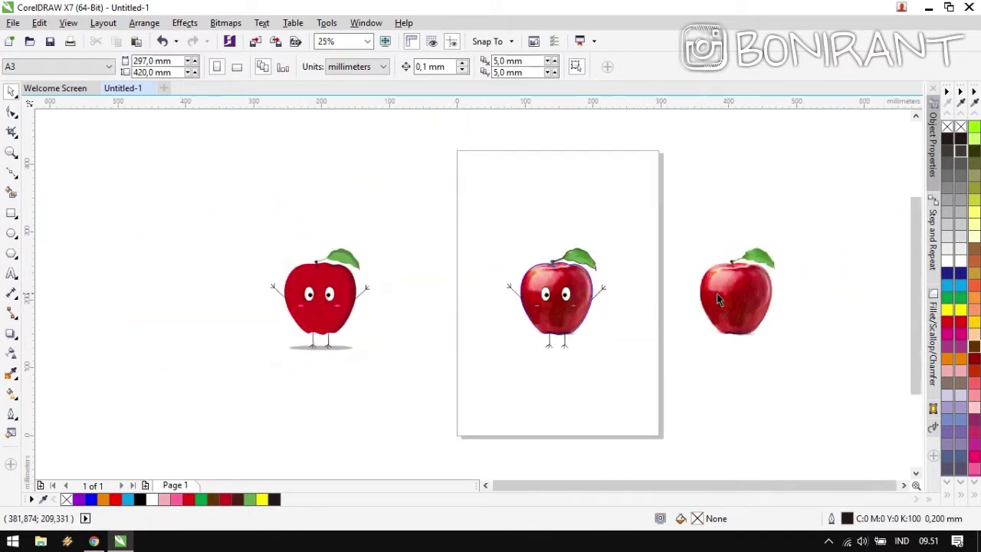
{"action": "left_click_drag", "start_coordinate": [716, 298], "coordinate": [180, 299]}
{"action": "left_click", "coordinate": [319, 159]}
{"action": "left_click_drag", "start_coordinate": [319, 158], "coordinate": [313, 198]}
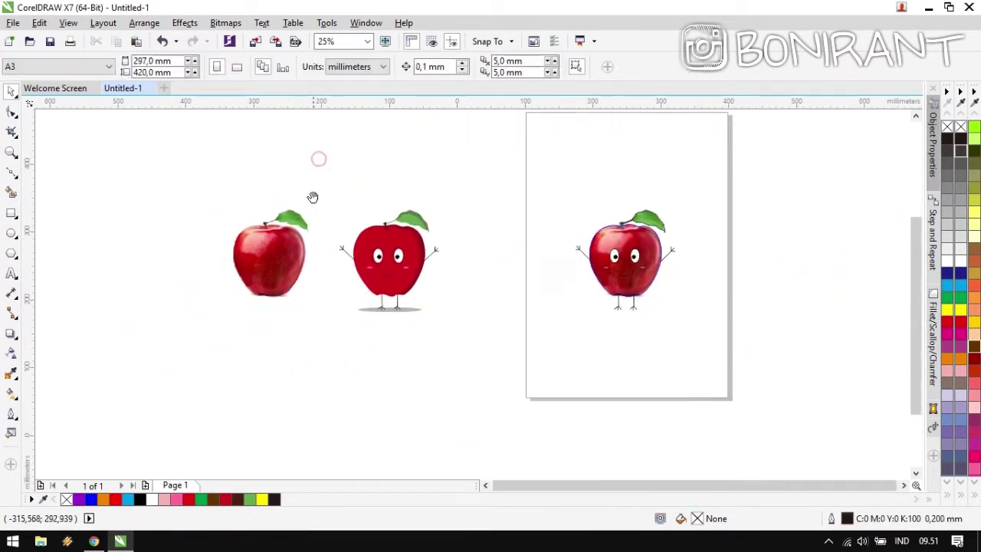
Add the artistic text "Appie" above the flat apple character.
{"action": "scroll", "coordinate": [470, 290], "scroll_direction": "up", "scroll_amount": 1}
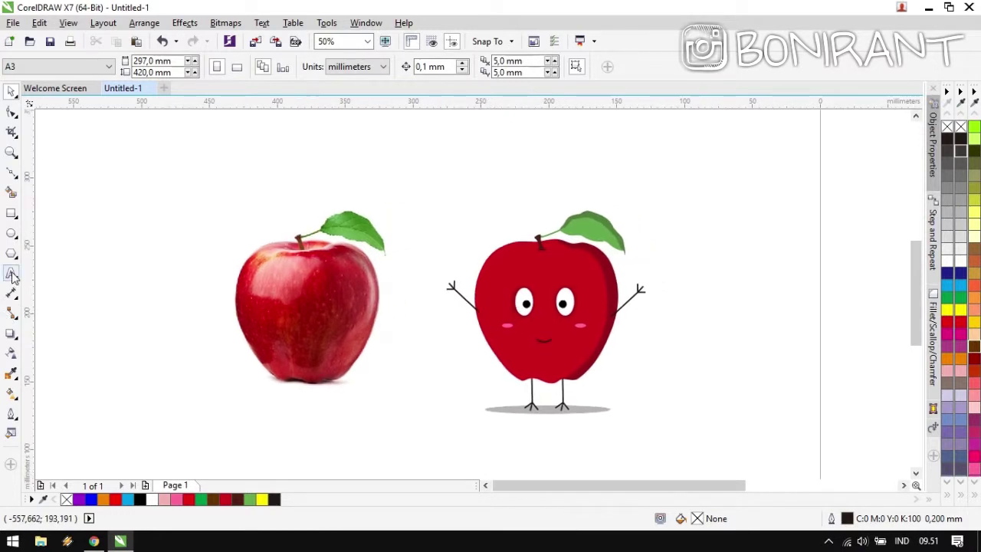
{"action": "left_click", "coordinate": [477, 208]}
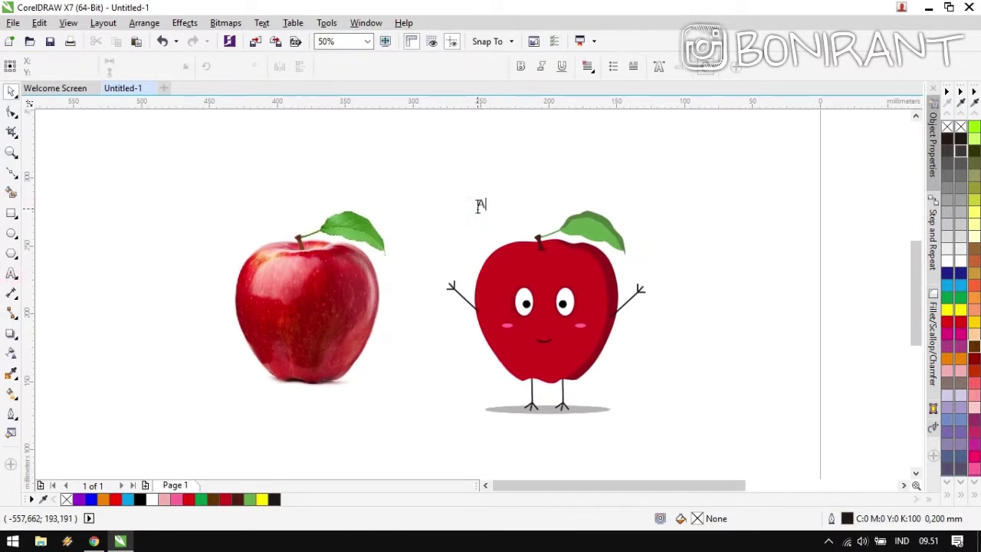
{"action": "type", "text": "Apple"}
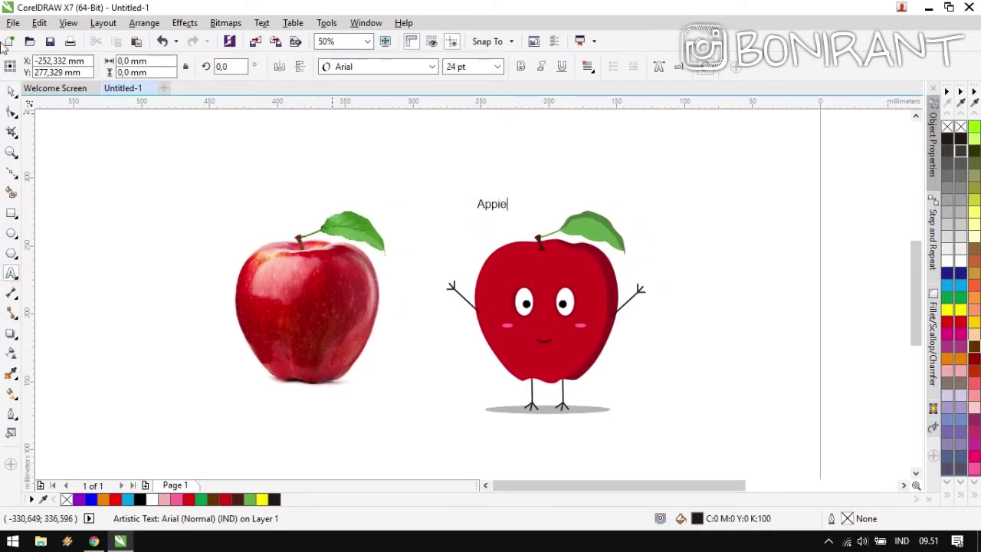
{"action": "left_click", "coordinate": [11, 90]}
{"action": "left_click", "coordinate": [494, 205]}
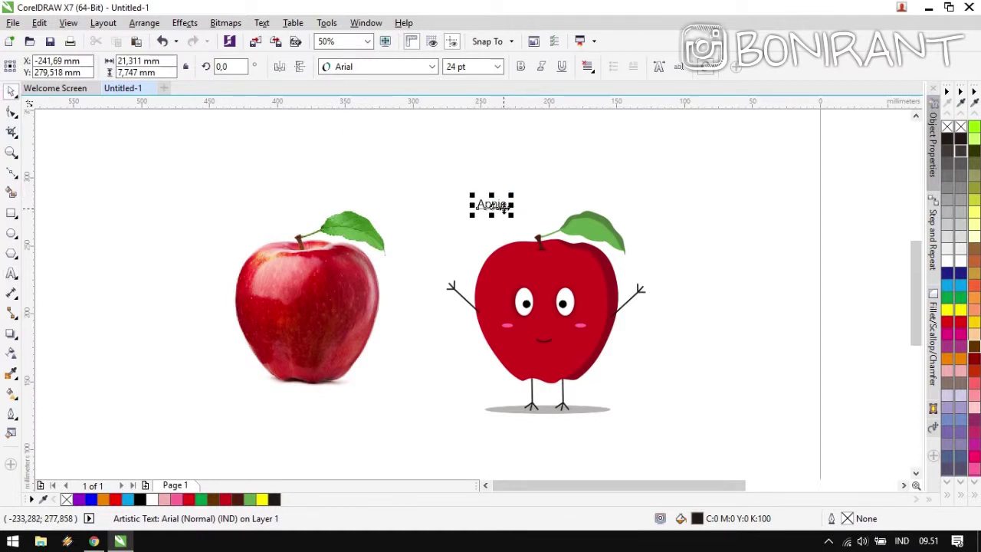
Set the name text in the Rotters font, enlarge it to about 75 pt, and place it at the apple's upper-left shoulder.
{"action": "scroll", "coordinate": [473, 207], "scroll_direction": "up", "scroll_amount": 2}
{"action": "left_click", "coordinate": [433, 69]}
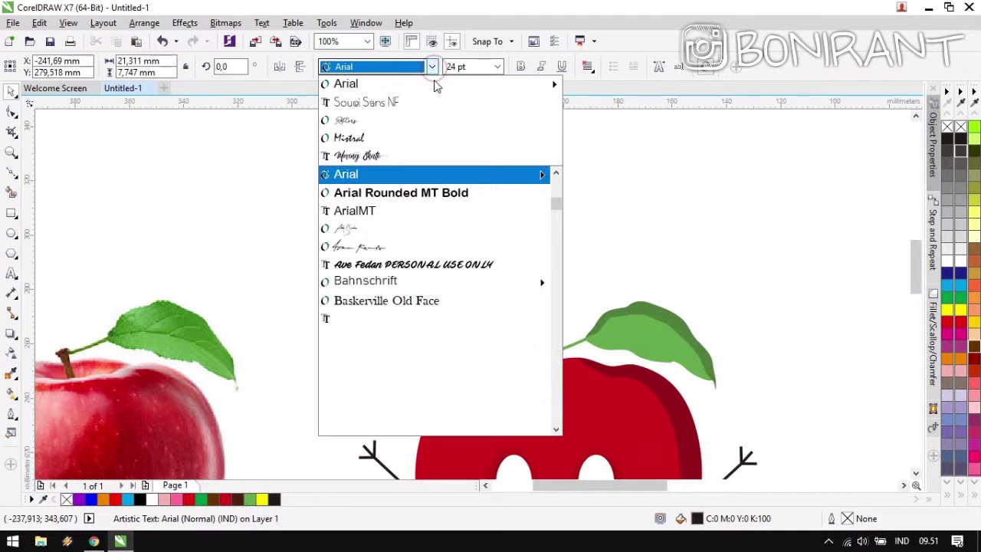
{"action": "left_click", "coordinate": [426, 120]}
{"action": "left_click_drag", "start_coordinate": [495, 296], "coordinate": [418, 185]}
{"action": "left_click_drag", "start_coordinate": [332, 144], "coordinate": [291, 176]}
{"action": "left_click_drag", "start_coordinate": [431, 128], "coordinate": [421, 183]}
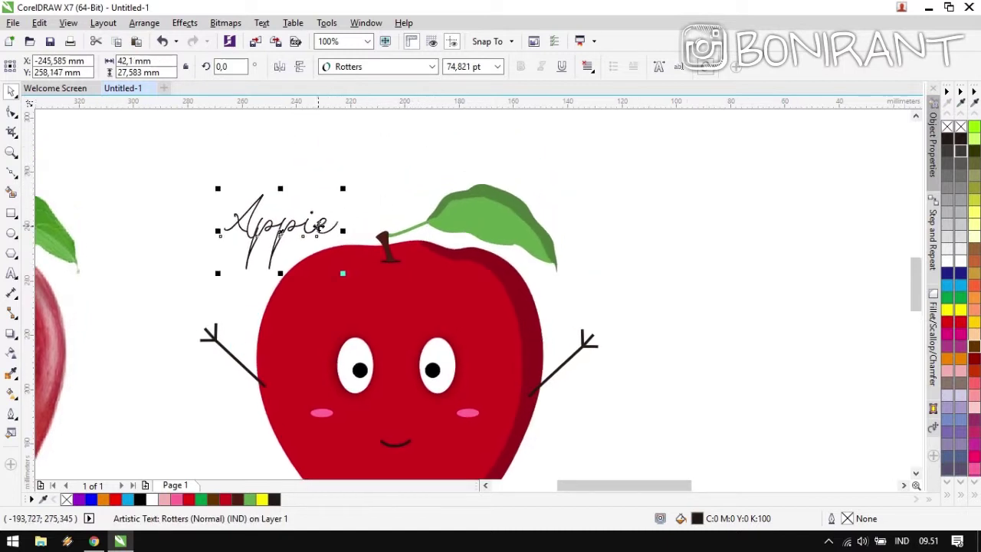
{"action": "left_click_drag", "start_coordinate": [319, 226], "coordinate": [318, 231]}
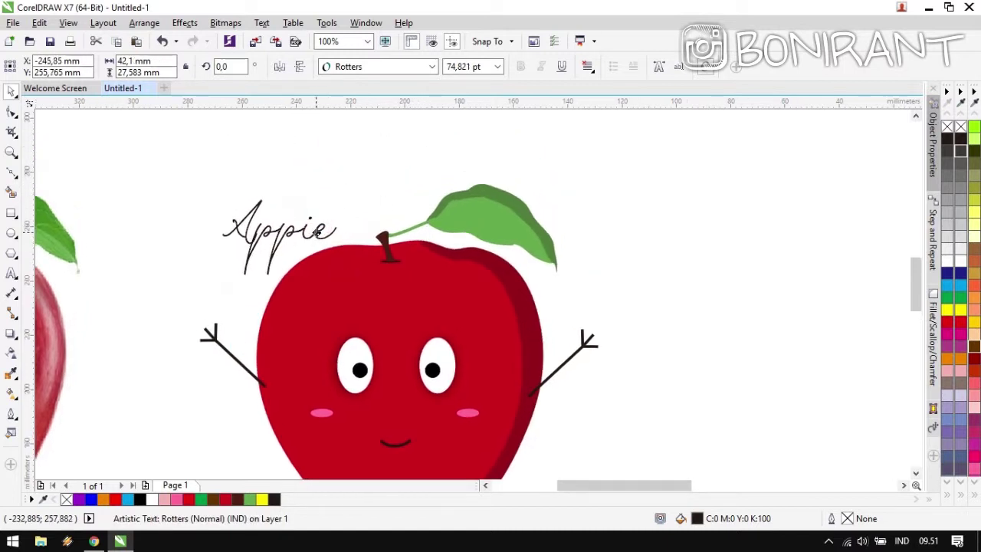
{"action": "left_click", "coordinate": [720, 157]}
Move the complete character together with its name text to the right, away from the apple photo.
{"action": "key", "text": "F3"}
{"action": "left_click_drag", "start_coordinate": [384, 328], "coordinate": [475, 243]}
{"action": "mouse_move", "coordinate": [626, 154]}
{"action": "left_mouse_down"}
{"action": "mouse_move", "coordinate": [541, 256]}
{"action": "mouse_move", "coordinate": [337, 424]}
{"action": "left_mouse_up"}
{"action": "left_click_drag", "start_coordinate": [434, 329], "coordinate": [556, 329]}
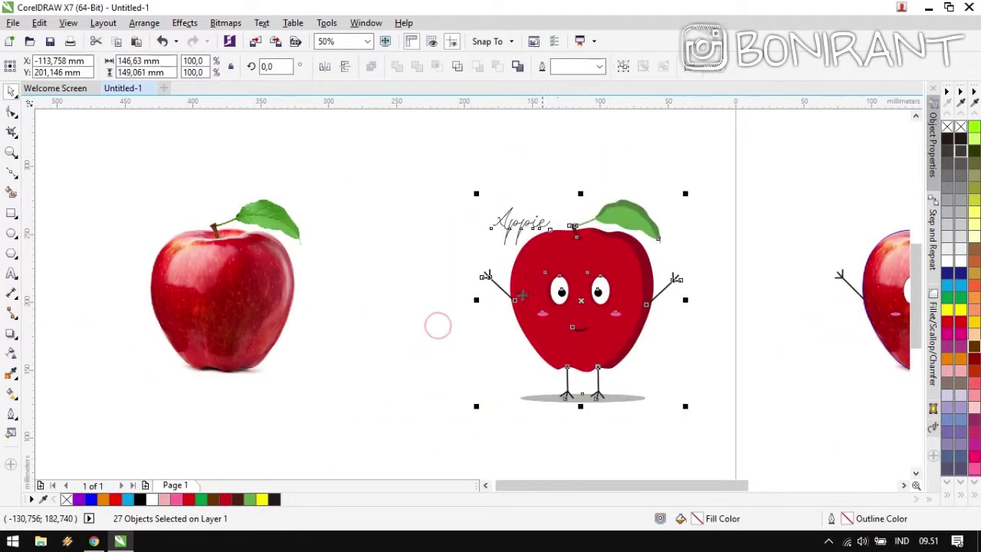
{"action": "left_click", "coordinate": [450, 186]}
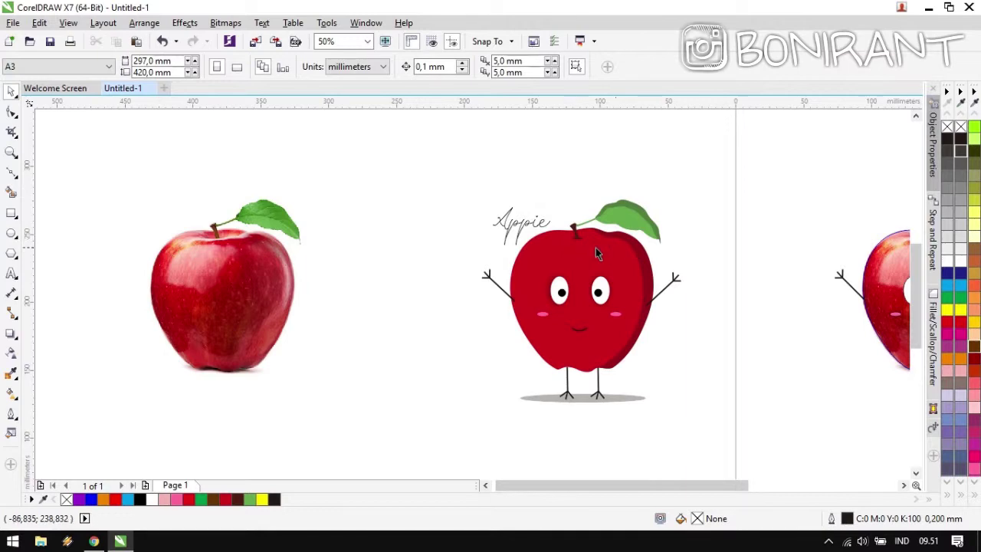
{"action": "scroll", "coordinate": [593, 248], "scroll_direction": "up", "scroll_amount": 3}
{"action": "scroll", "coordinate": [472, 296], "scroll_direction": "down", "scroll_amount": 3}
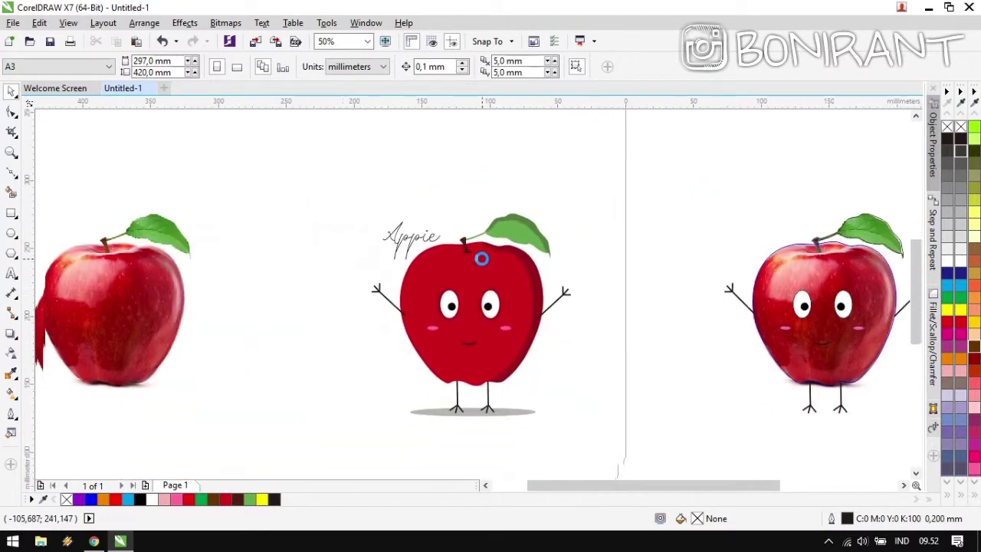
Add a drop shadow with zero offset all around the red apple body.
{"action": "left_click", "coordinate": [474, 280]}
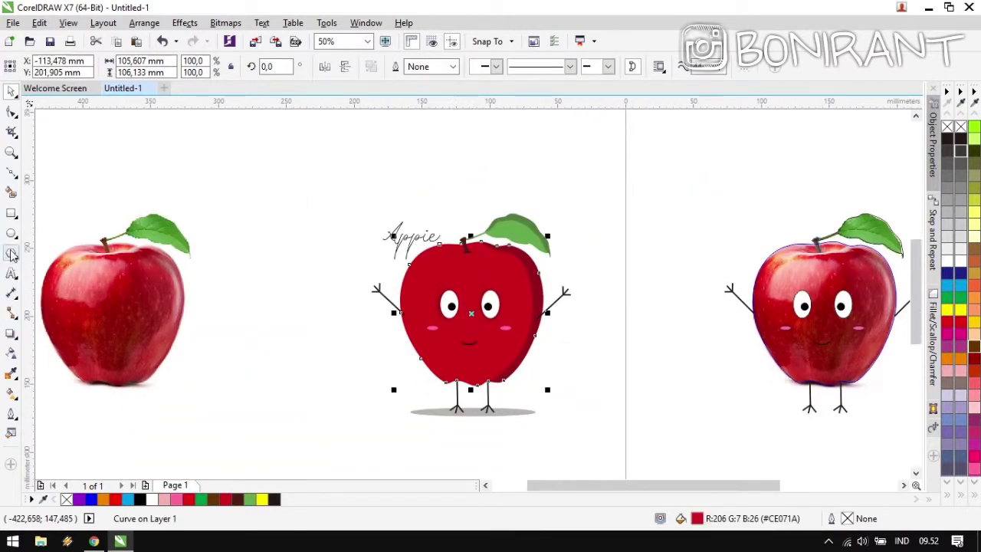
{"action": "left_click", "coordinate": [17, 335]}
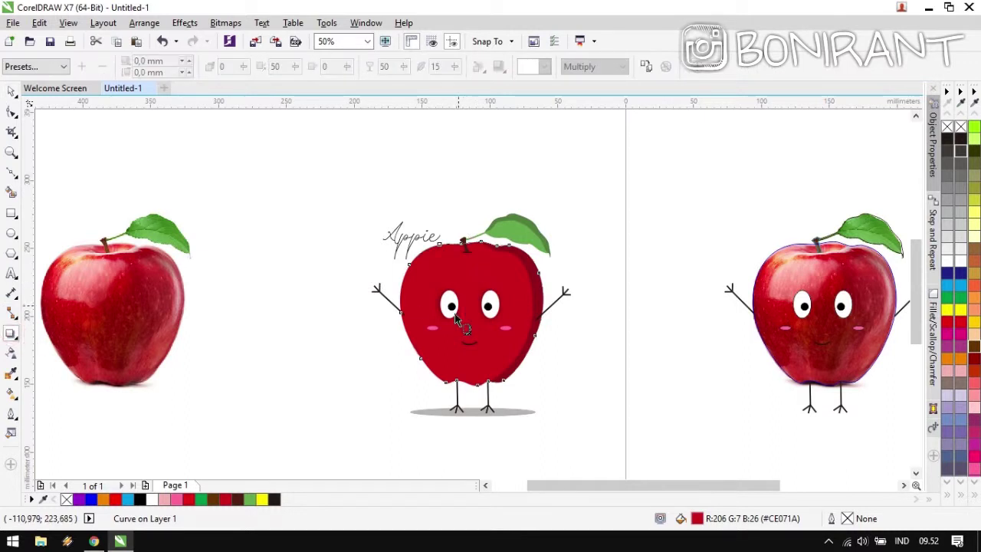
{"action": "left_click_drag", "start_coordinate": [426, 349], "coordinate": [409, 372]}
{"action": "scroll", "coordinate": [463, 324], "scroll_direction": "up", "scroll_amount": 1}
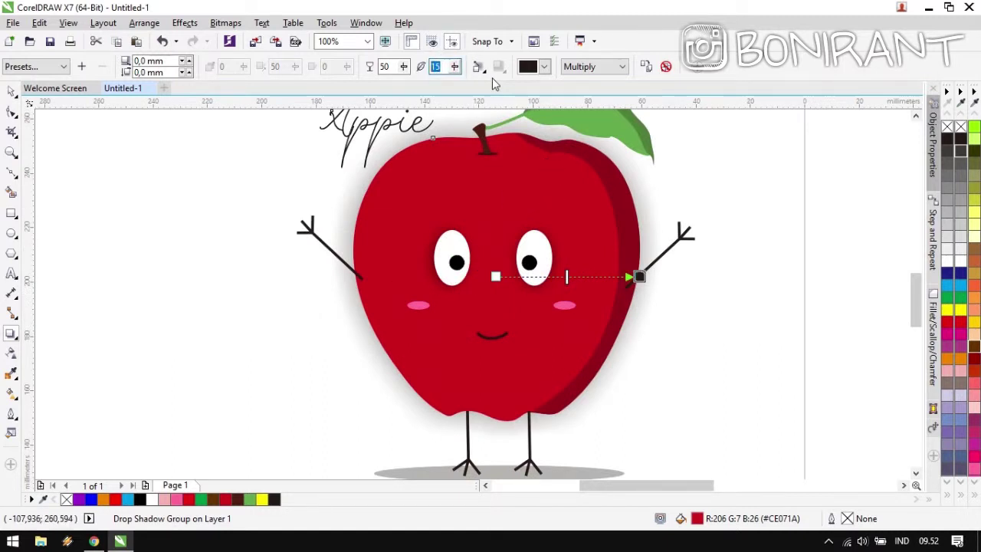
Try feathering values of 10 and 5 on the apple's drop shadow.
{"action": "type", "text": "10"}
{"action": "key", "text": "Return"}
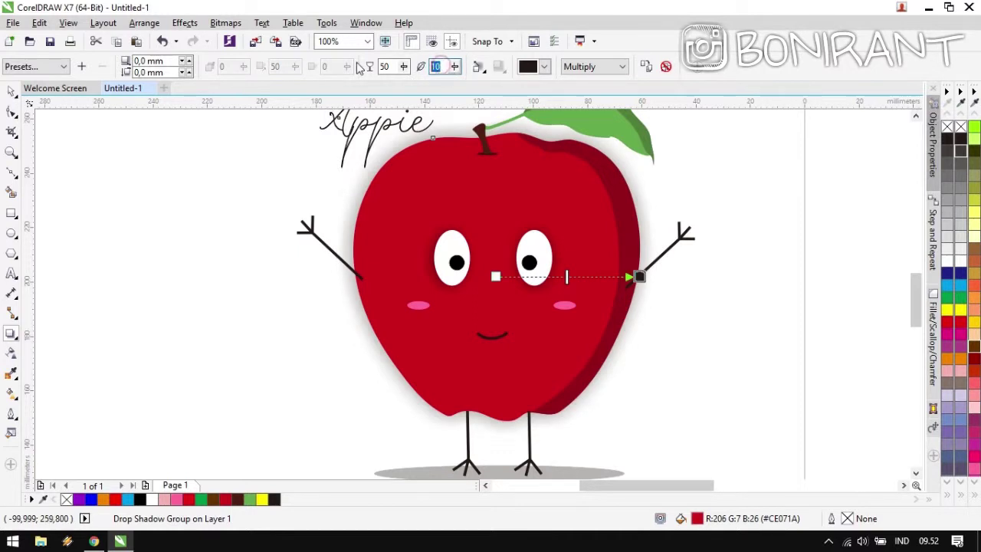
{"action": "type", "text": "5"}
{"action": "key", "text": "Return"}
{"action": "scroll", "coordinate": [530, 280], "scroll_direction": "down", "scroll_amount": 1}
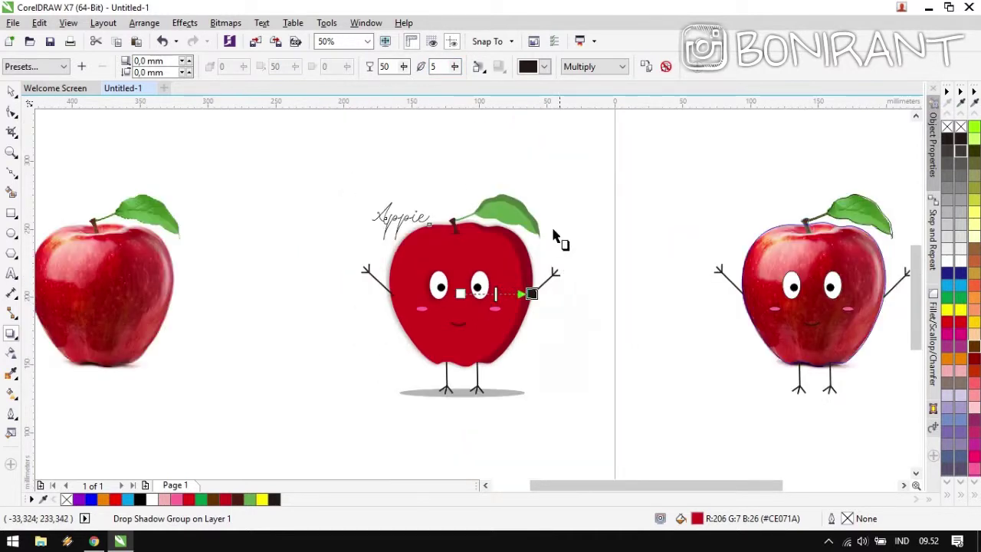
{"action": "scroll", "coordinate": [462, 246], "scroll_direction": "up", "scroll_amount": 1}
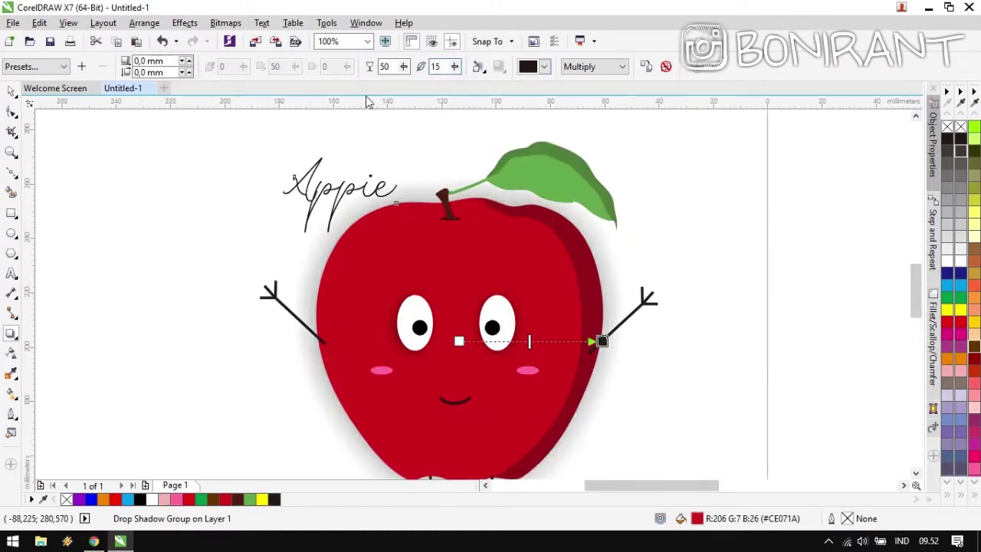
Change the colour of the apple's drop shadow to red.
{"action": "scroll", "coordinate": [475, 294], "scroll_direction": "up", "scroll_amount": 1}
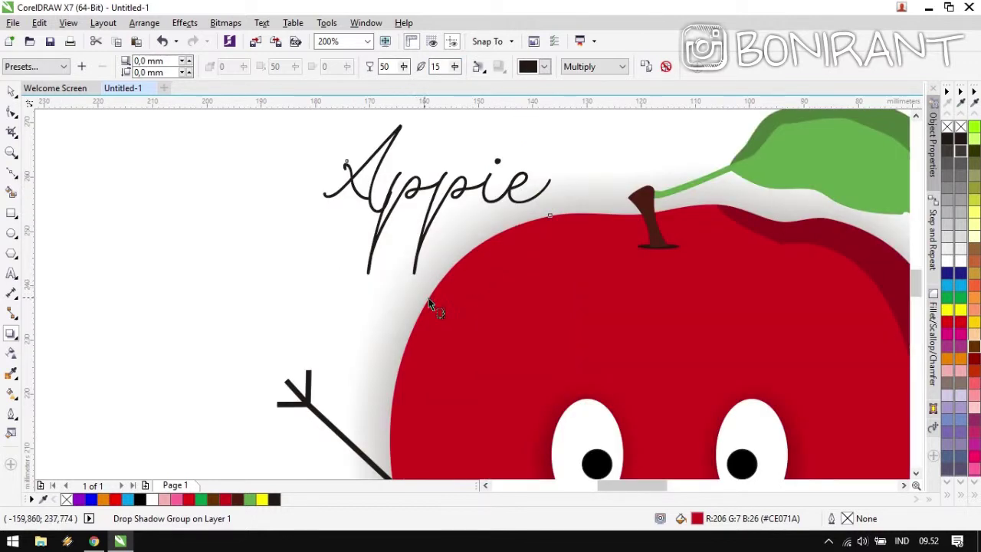
{"action": "left_click", "coordinate": [545, 68]}
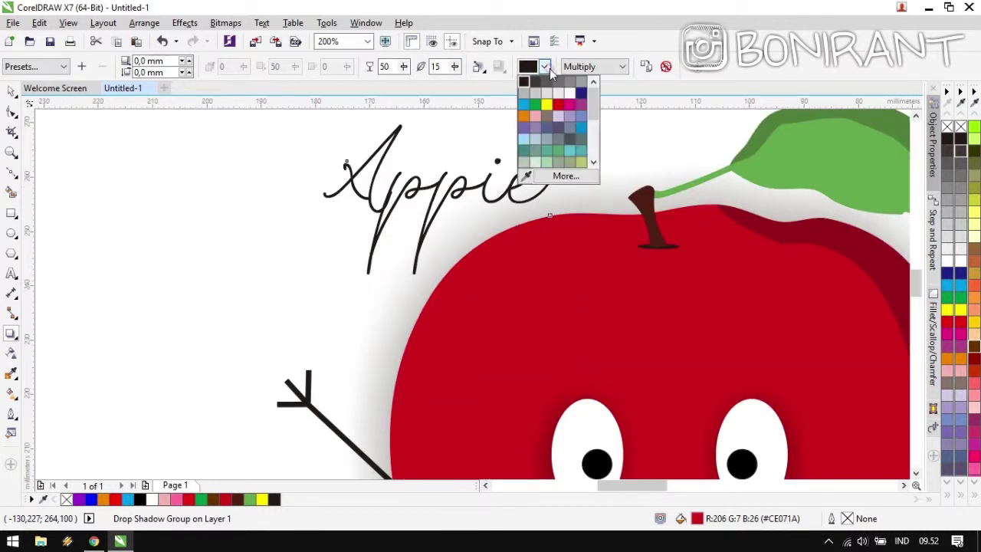
{"action": "left_click", "coordinate": [558, 103]}
{"action": "scroll", "coordinate": [559, 208], "scroll_direction": "down", "scroll_amount": 3}
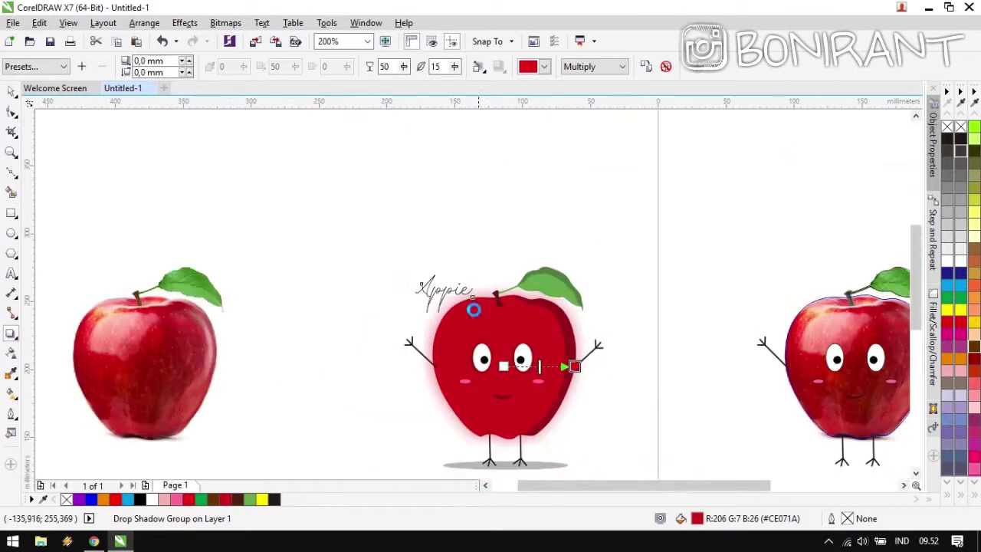
{"action": "scroll", "coordinate": [475, 299], "scroll_direction": "up", "scroll_amount": 2}
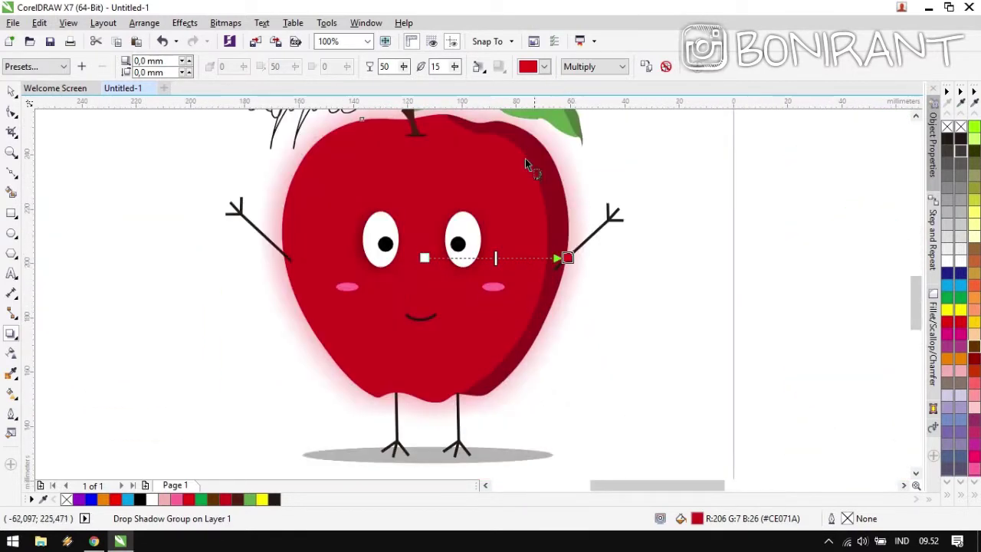
Set the opacity of the apple's red drop shadow to 100 and finish editing the shadow.
{"action": "left_click_drag", "start_coordinate": [404, 67], "coordinate": [451, 72]}
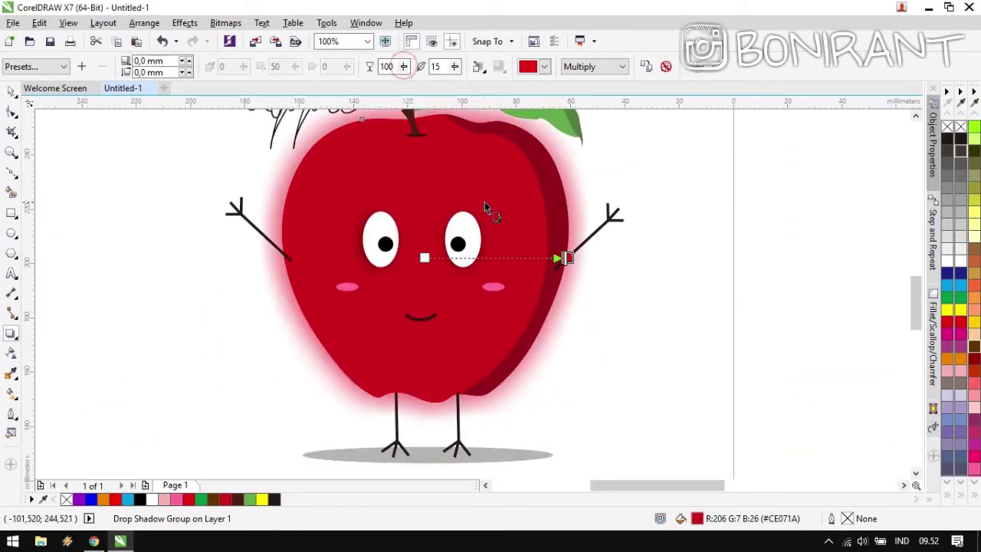
{"action": "left_click_drag", "start_coordinate": [484, 201], "coordinate": [480, 312]}
{"action": "scroll", "coordinate": [476, 299], "scroll_direction": "down", "scroll_amount": 2}
{"action": "left_click", "coordinate": [590, 268]}
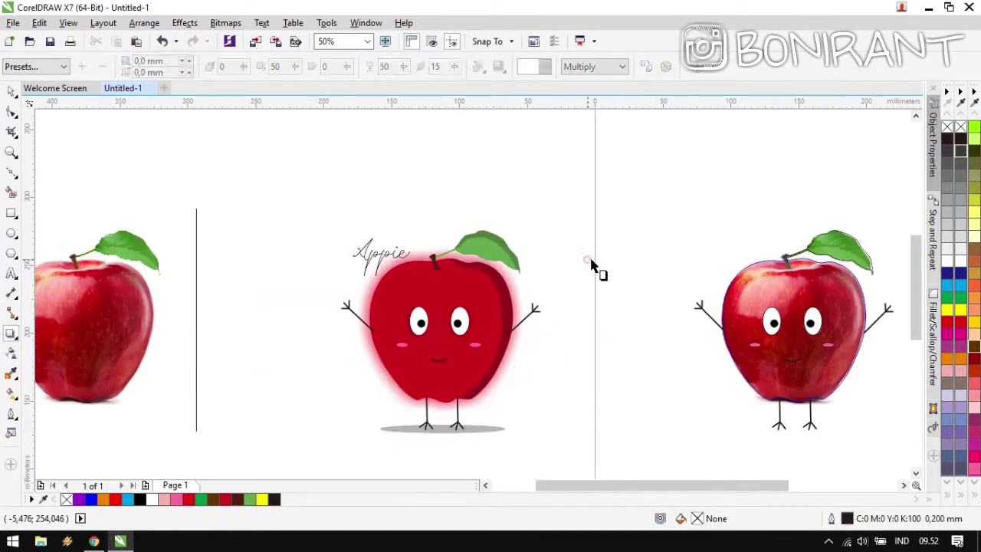
{"action": "key", "text": "space"}
Fill the "Appie" name text with red (#FF0000).
{"action": "scroll", "coordinate": [408, 269], "scroll_direction": "up", "scroll_amount": 2}
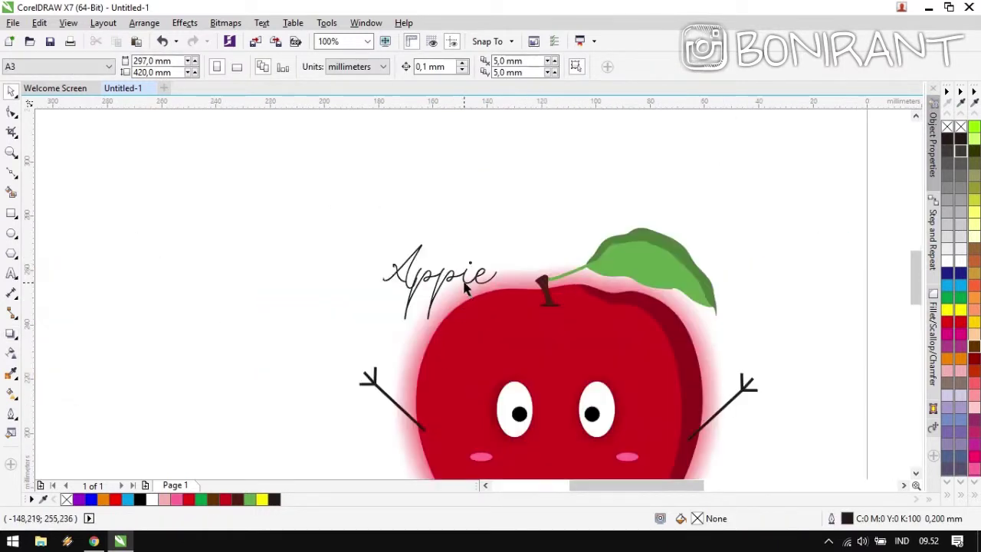
{"action": "left_click", "coordinate": [466, 287]}
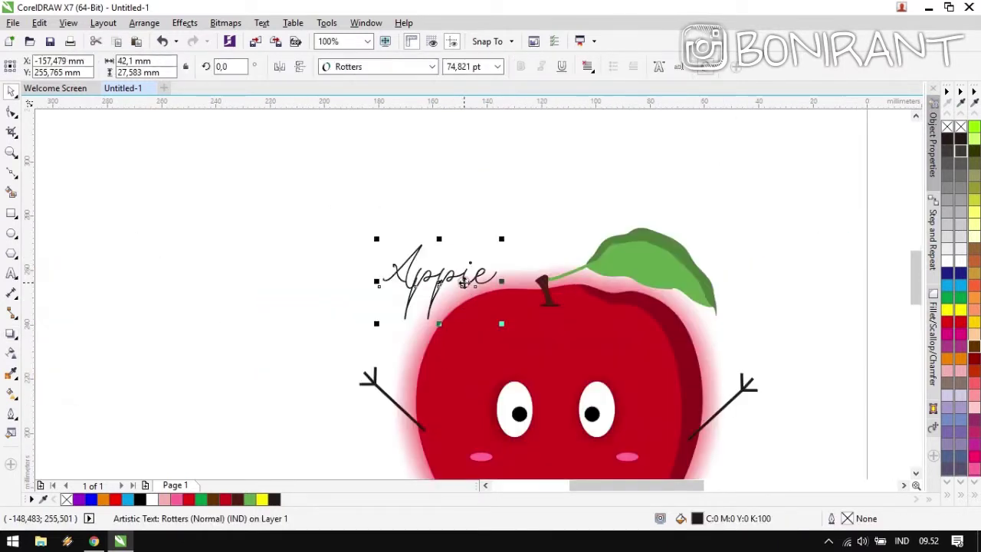
{"action": "left_click", "coordinate": [114, 502]}
{"action": "left_click", "coordinate": [304, 304]}
{"action": "scroll", "coordinate": [593, 267], "scroll_direction": "down", "scroll_amount": 1}
{"action": "left_click_drag", "start_coordinate": [604, 285], "coordinate": [515, 232]}
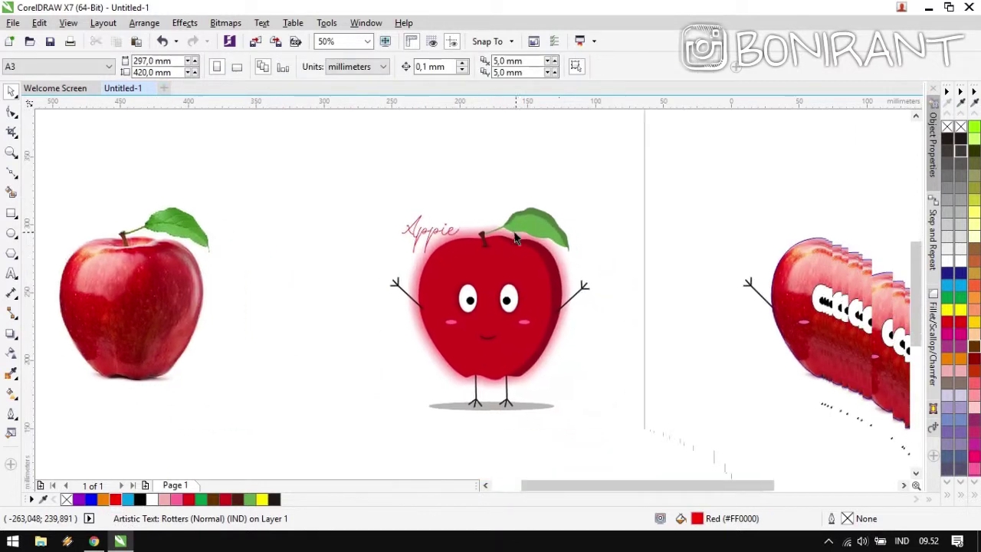
Enlarge the red "Appie" name text above the apple character to about 87.65 pt, then deselect it.
{"action": "left_click", "coordinate": [433, 234]}
{"action": "mouse_move", "coordinate": [396, 212]}
{"action": "left_mouse_down"}
{"action": "mouse_move", "coordinate": [383, 203]}
{"action": "mouse_move", "coordinate": [389, 212]}
{"action": "left_mouse_up"}
{"action": "left_click", "coordinate": [644, 213]}
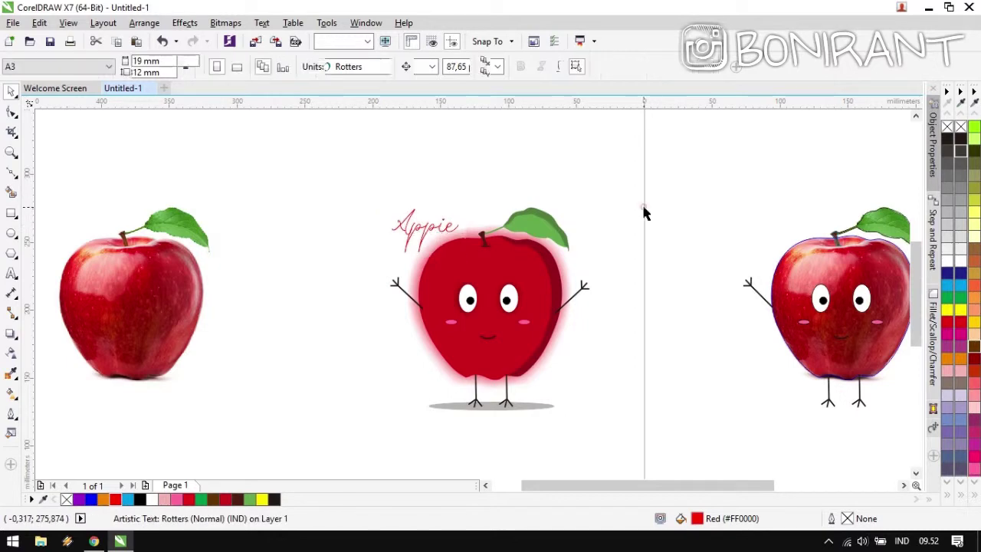
{"action": "left_click", "coordinate": [422, 232]}
{"action": "scroll", "coordinate": [418, 238], "scroll_direction": "up", "scroll_amount": 2}
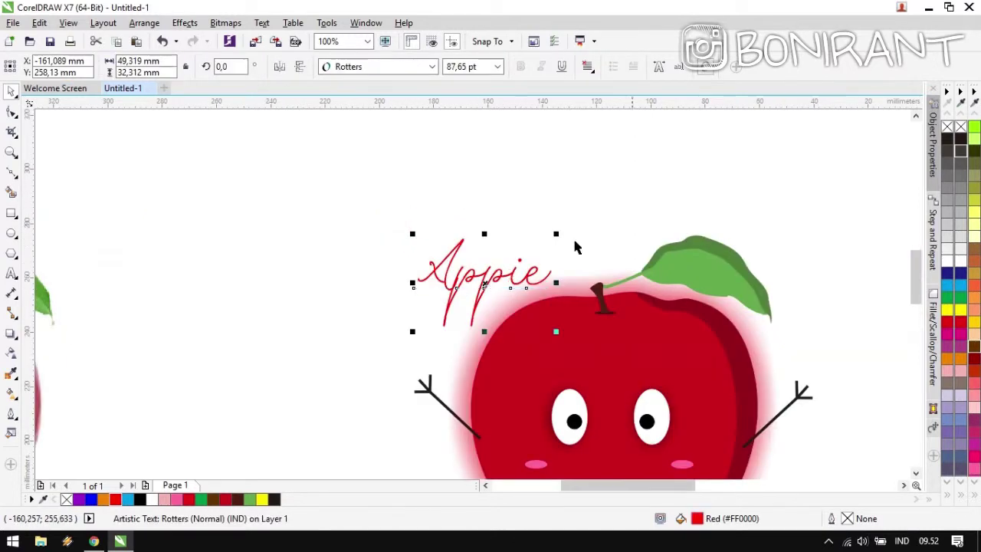
{"action": "left_click", "coordinate": [642, 209]}
{"action": "scroll", "coordinate": [379, 360], "scroll_direction": "down", "scroll_amount": 2}
{"action": "scroll", "coordinate": [379, 360], "scroll_direction": "up", "scroll_amount": 2}
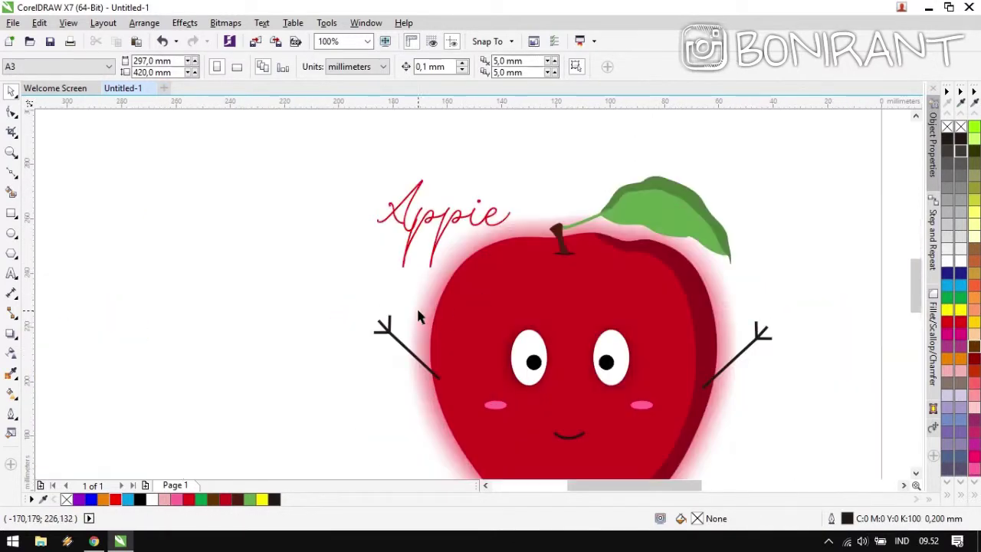
Reduce the feathering of the apple's red drop shadow to 5 and deselect it.
{"action": "left_click", "coordinate": [417, 314]}
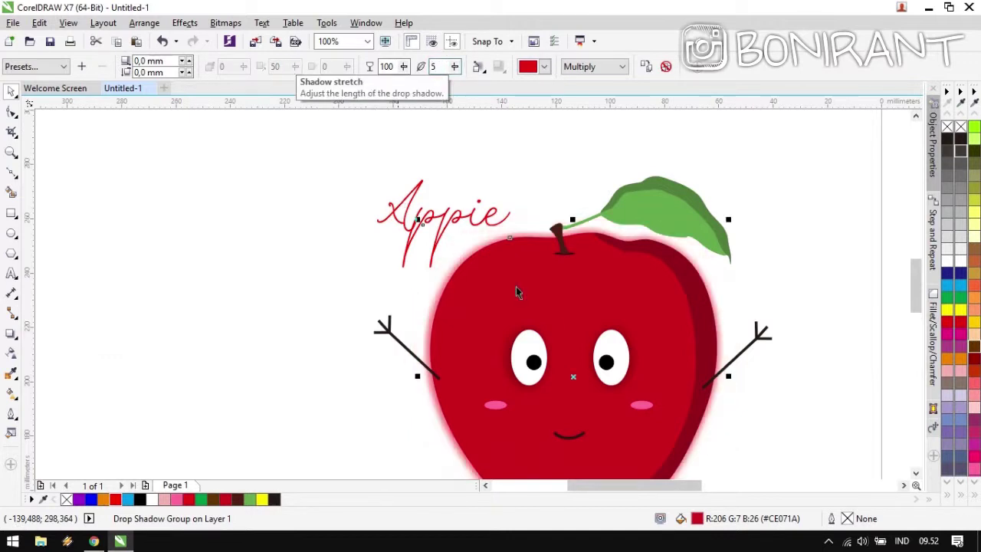
{"action": "scroll", "coordinate": [406, 330], "scroll_direction": "down", "scroll_amount": 2}
{"action": "left_click", "coordinate": [601, 216]}
Fit the whole apple character with its name text in the view and preview it full screen.
{"action": "left_click_drag", "start_coordinate": [633, 141], "coordinate": [335, 451]}
{"action": "left_click", "coordinate": [366, 44]}
{"action": "left_click", "coordinate": [368, 42]}
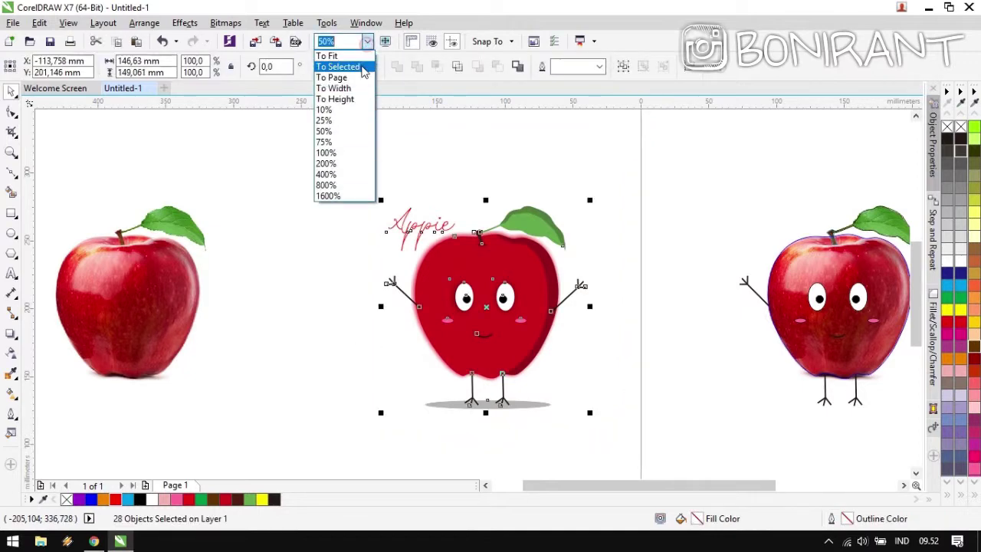
{"action": "left_click", "coordinate": [339, 66]}
{"action": "left_click", "coordinate": [157, 210]}
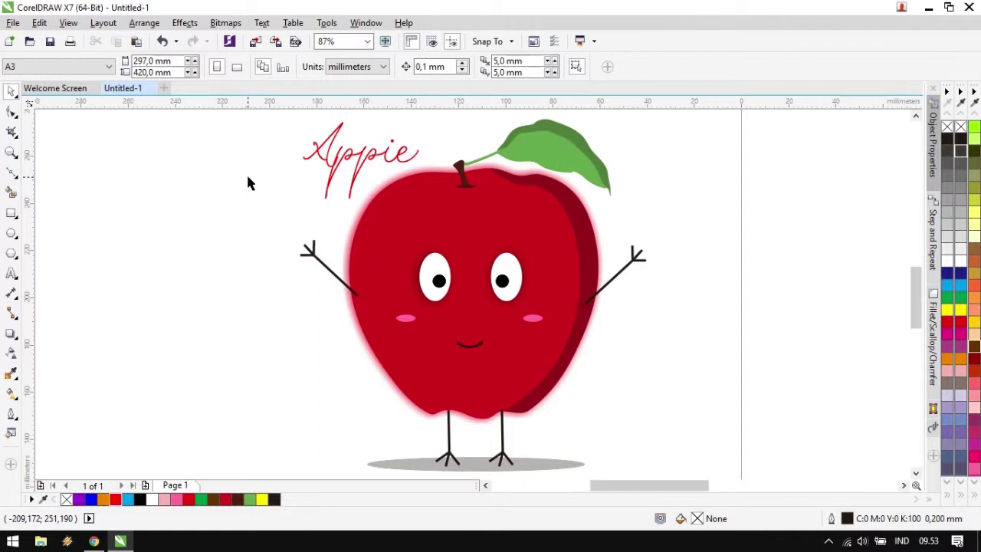
{"action": "key", "text": "F9"}
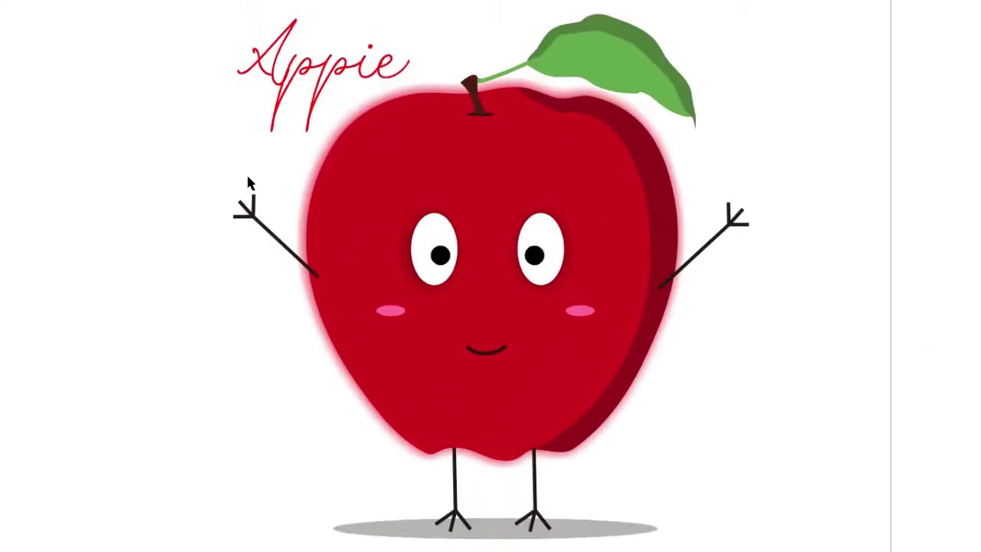